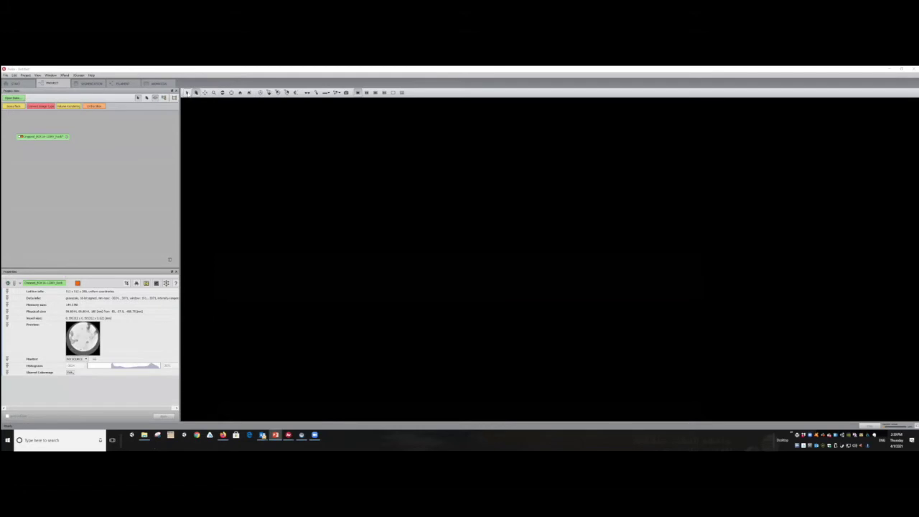
# Attach a Bounding Box module to the Cropped_BOX1A-120KV_Rock data.
pyautogui.click(196, 93)
pyautogui.click(213, 93)
pyautogui.rightClick(57, 137)
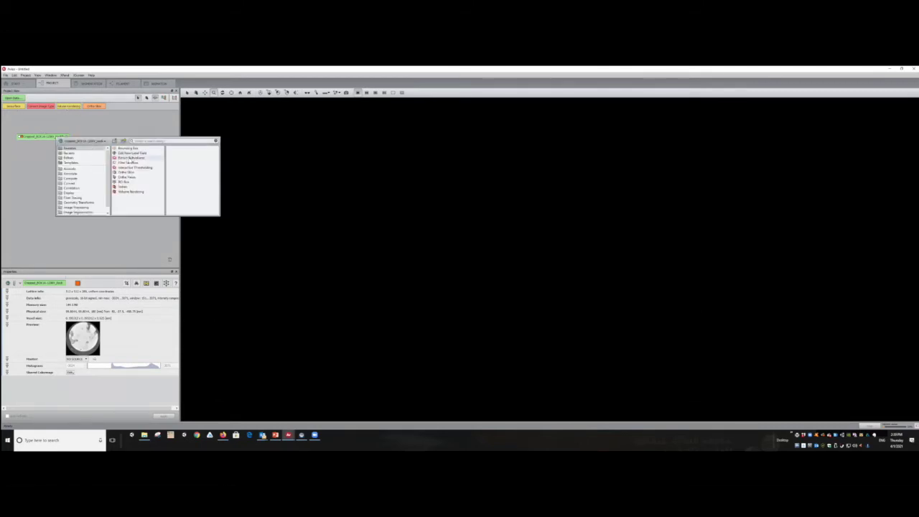
pyautogui.click(177, 182)
# Inspect the bounding box in 3D by zooming and rotating it, resetting to the home view, and viewing it along different axes.
pyautogui.moveTo(525, 230)
pyautogui.mouseDown()
pyautogui.moveTo(441, 230)
pyautogui.moveTo(534, 199)
pyautogui.moveTo(523, 218)
pyautogui.mouseUp()
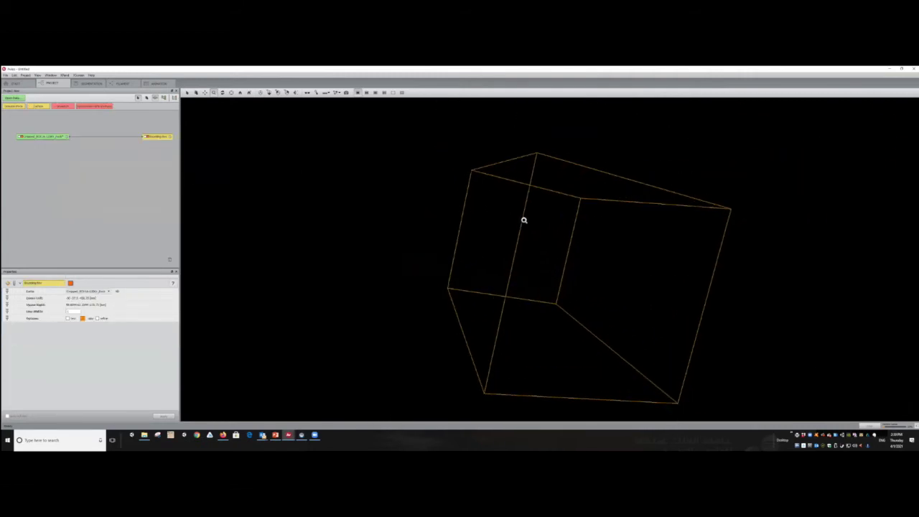
pyautogui.click(222, 93)
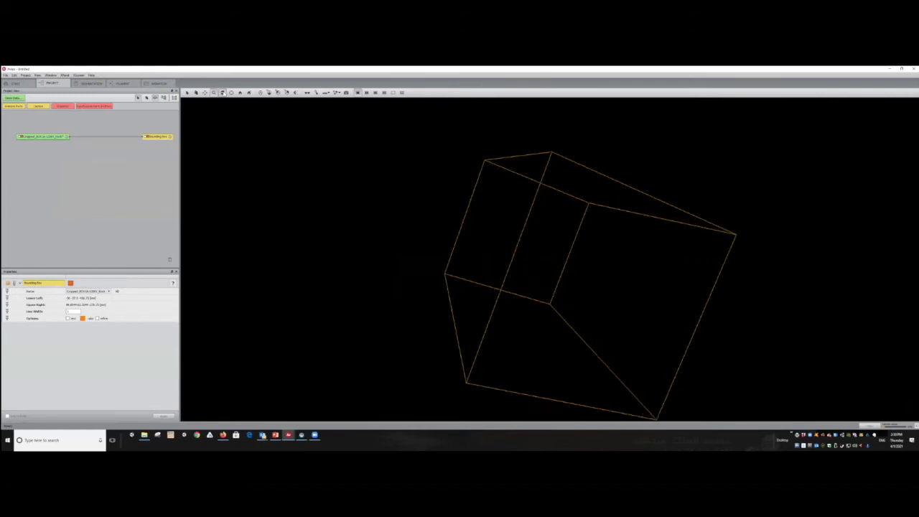
pyautogui.moveTo(545, 205); pyautogui.dragTo(316, 157)
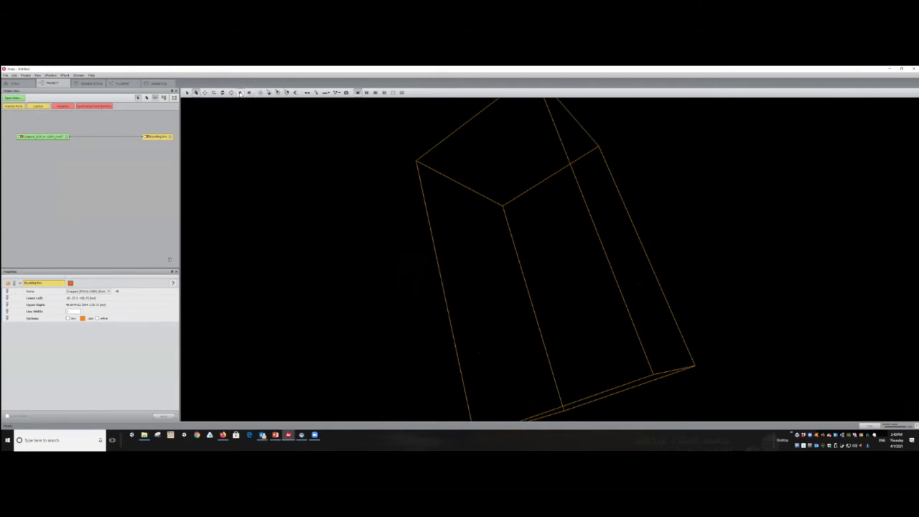
pyautogui.moveTo(601, 181); pyautogui.dragTo(539, 176)
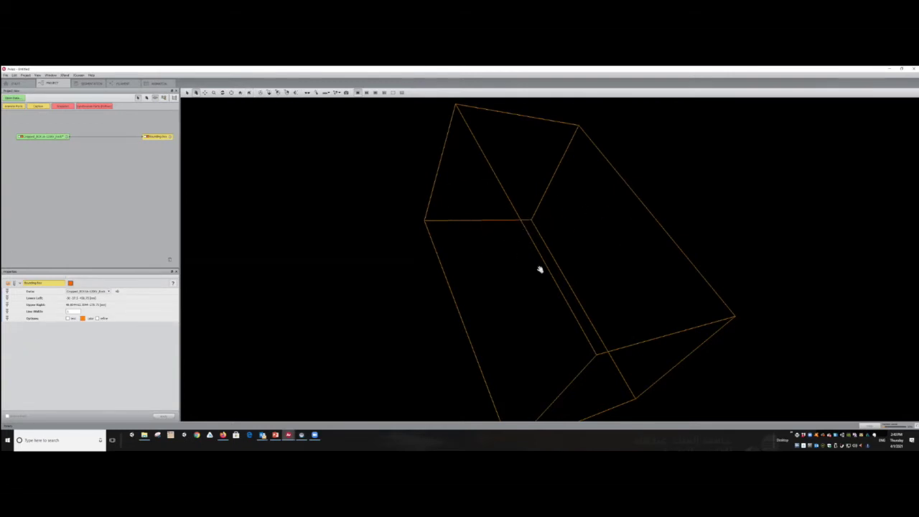
pyautogui.moveTo(510, 193); pyautogui.dragTo(514, 233)
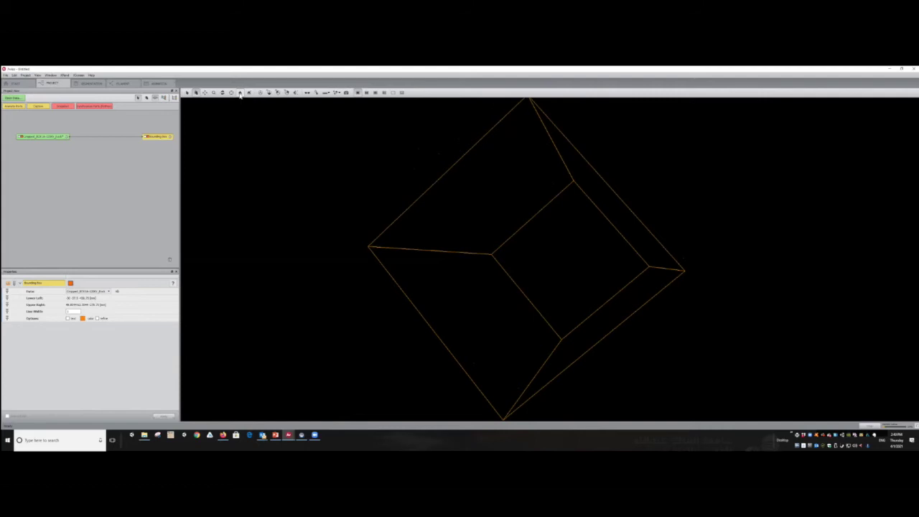
pyautogui.click(240, 93)
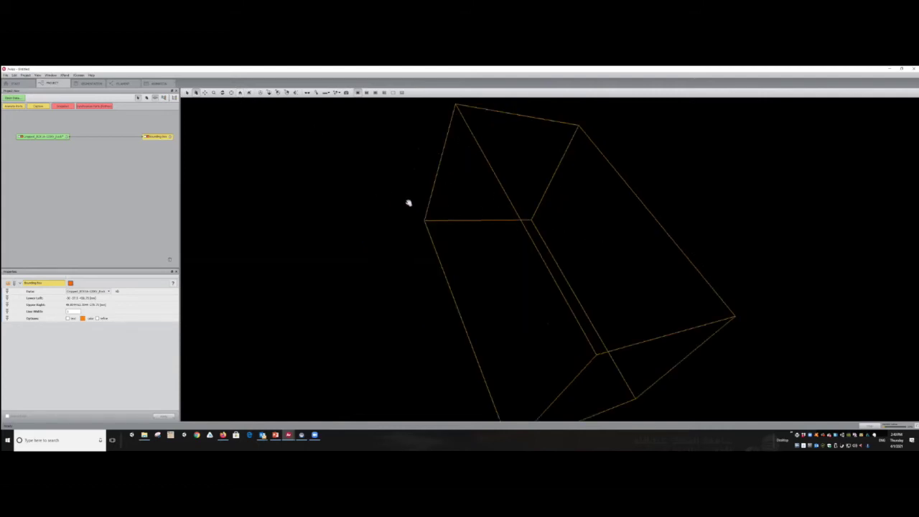
pyautogui.click(269, 93)
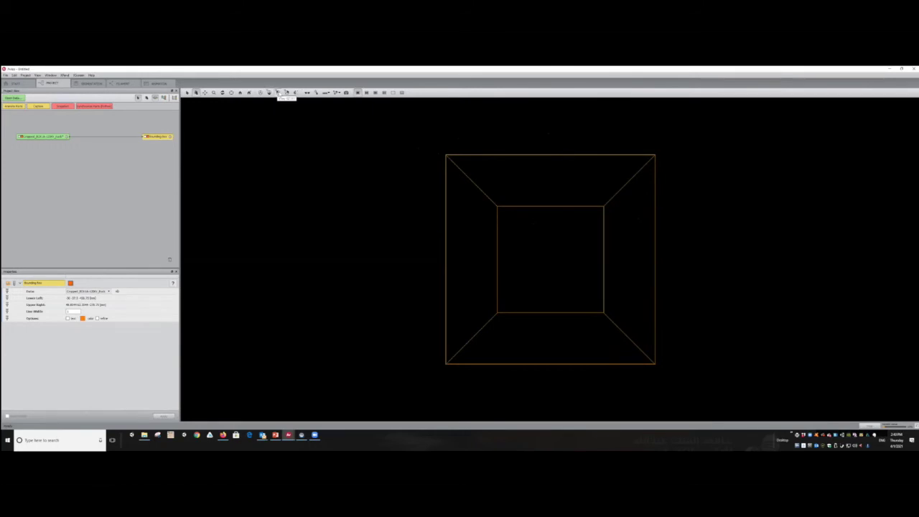
pyautogui.click(286, 93)
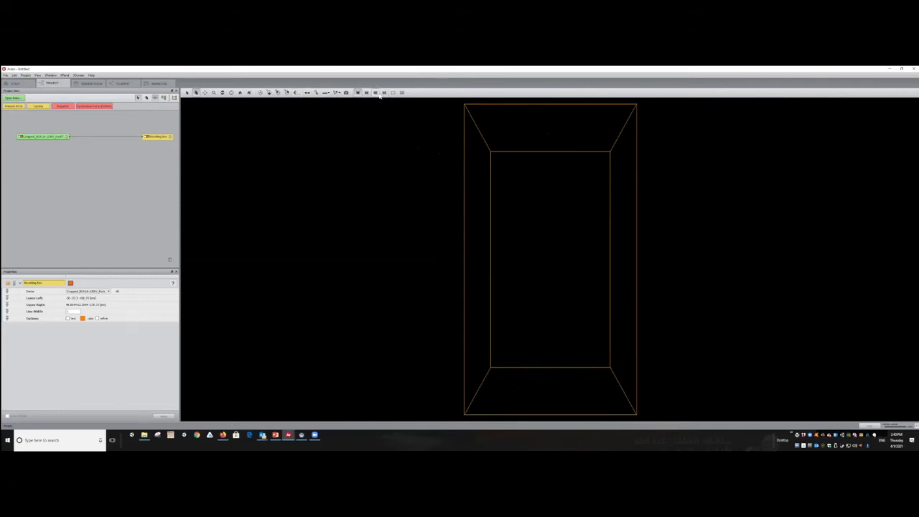
# Split the display into four viewers and rotate the bounding box independently in two of them.
pyautogui.click(385, 94)
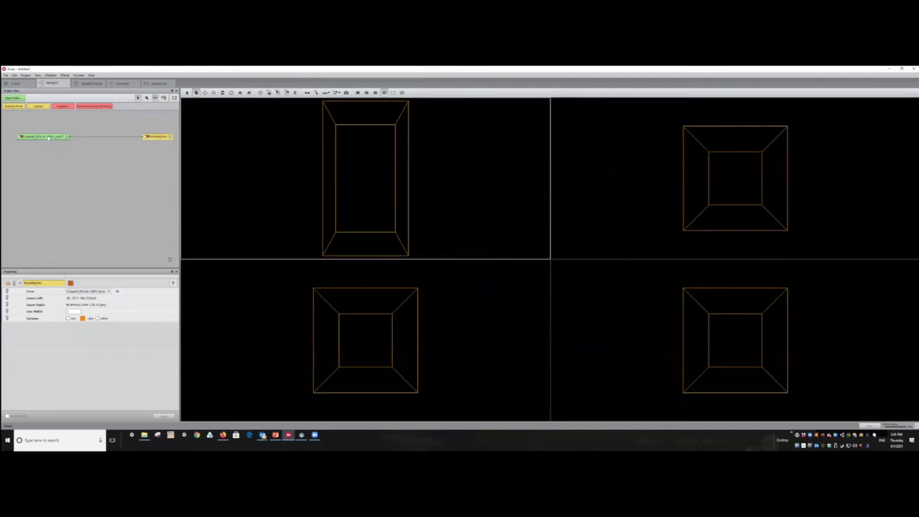
pyautogui.click(49, 136)
pyautogui.moveTo(156, 137); pyautogui.dragTo(124, 136)
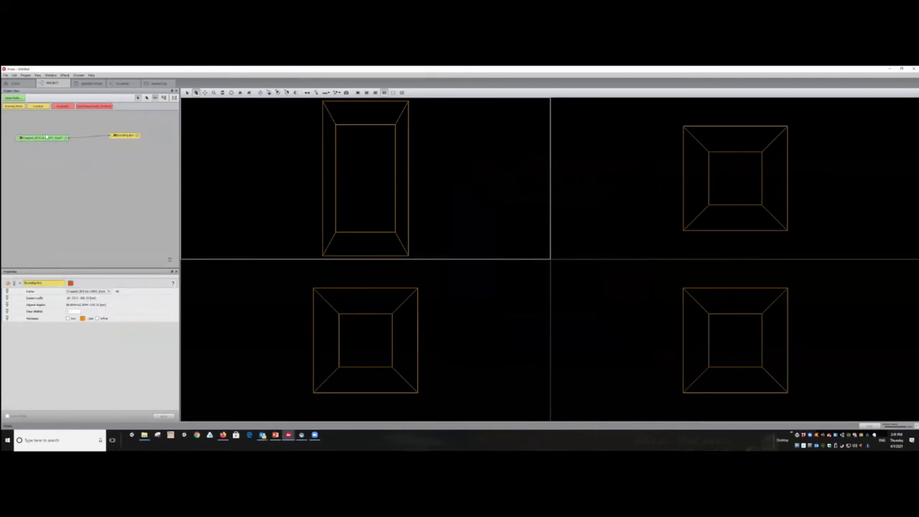
pyautogui.click(45, 137)
pyautogui.moveTo(699, 162); pyautogui.dragTo(737, 155)
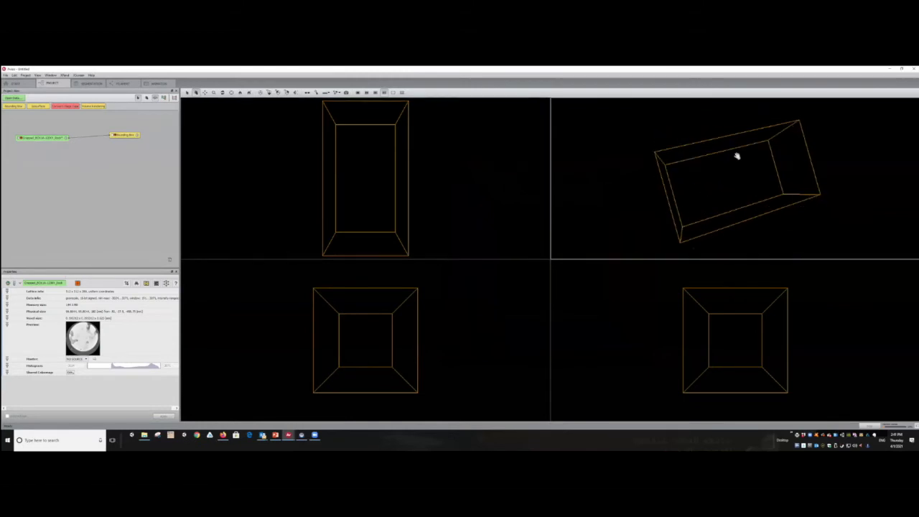
pyautogui.moveTo(753, 169); pyautogui.dragTo(549, 274)
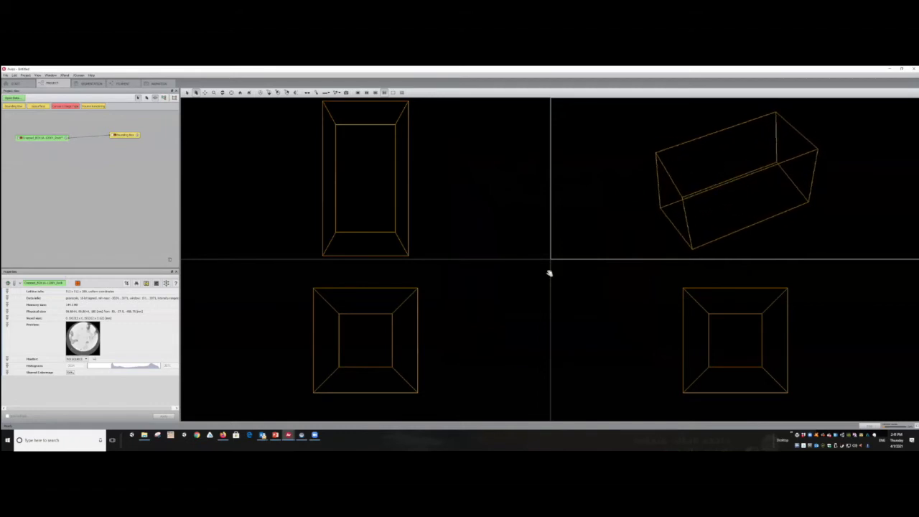
pyautogui.moveTo(476, 324); pyautogui.dragTo(481, 342)
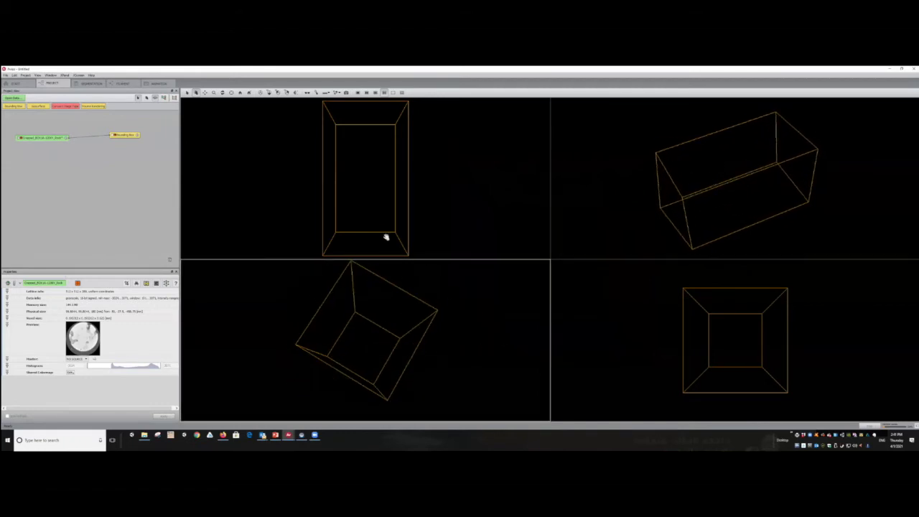
# Return to a single viewer, place the Bounding Box module closer to the rock data, and select the data.
pyautogui.click(357, 93)
pyautogui.moveTo(135, 136); pyautogui.dragTo(113, 132)
pyautogui.click(45, 137)
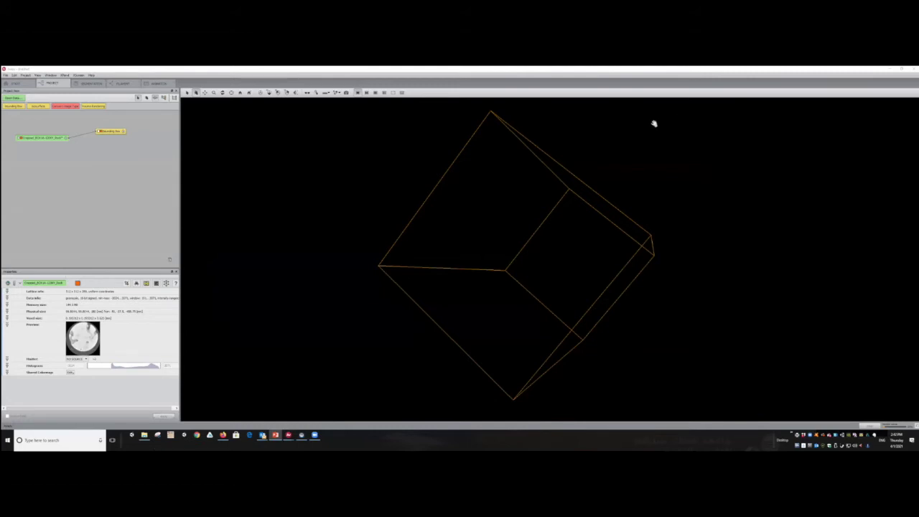
# Save the project as Workshop.hx in the 3DReconstructionWorkshop2021 folder, using the Avizo Project and data files (pack & go) type.
pyautogui.click(6, 74)
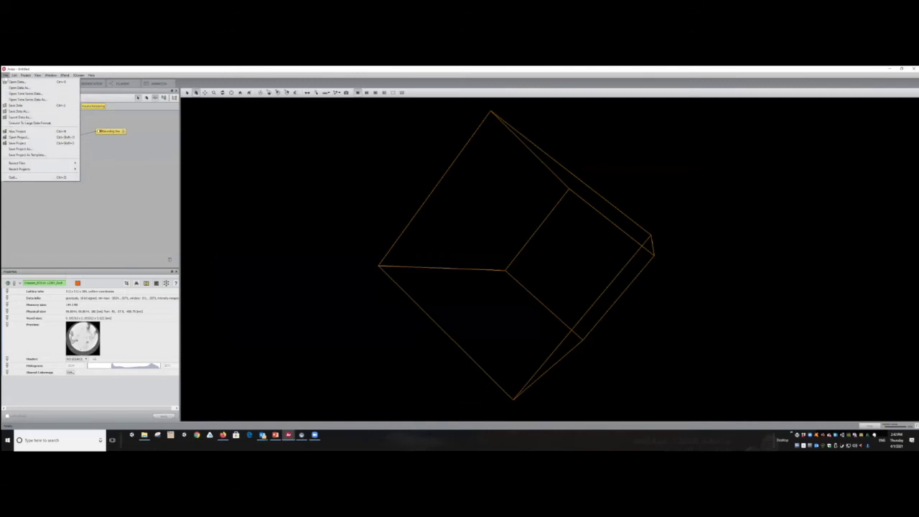
pyautogui.click(28, 150)
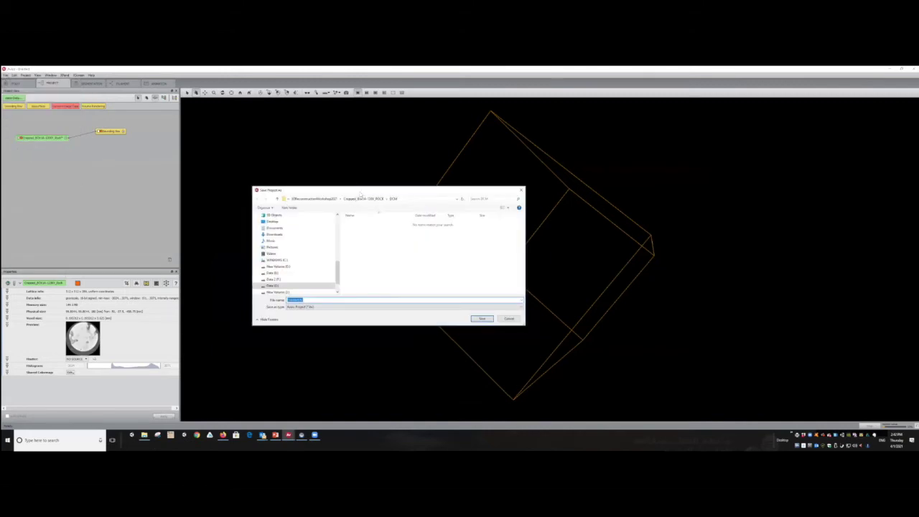
pyautogui.moveTo(363, 192); pyautogui.dragTo(383, 170)
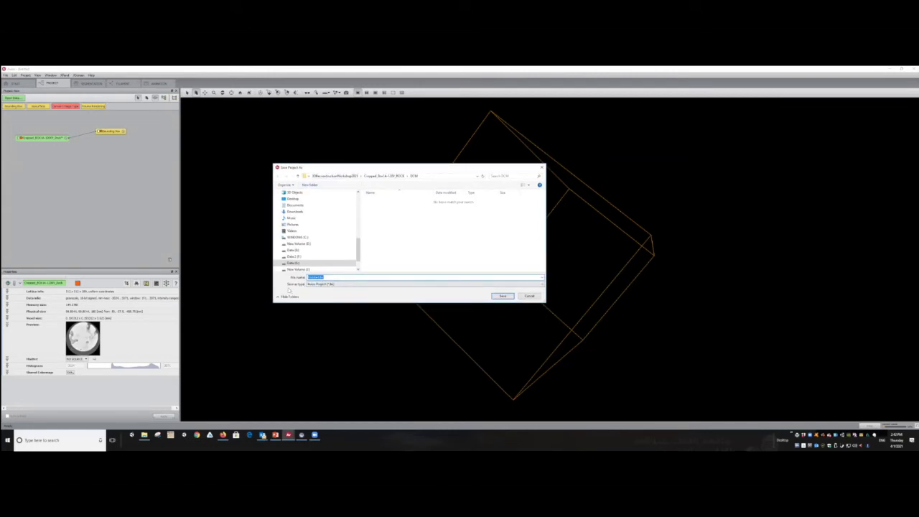
pyautogui.click(338, 285)
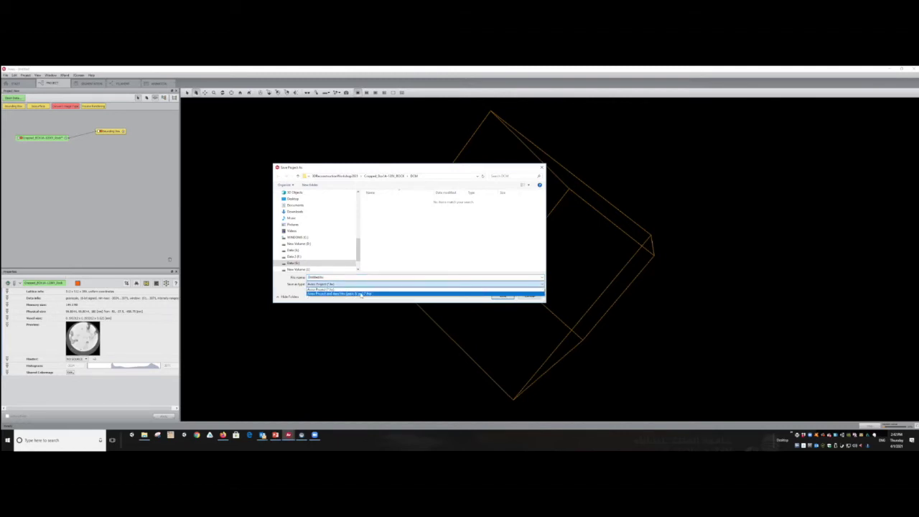
pyautogui.click(361, 293)
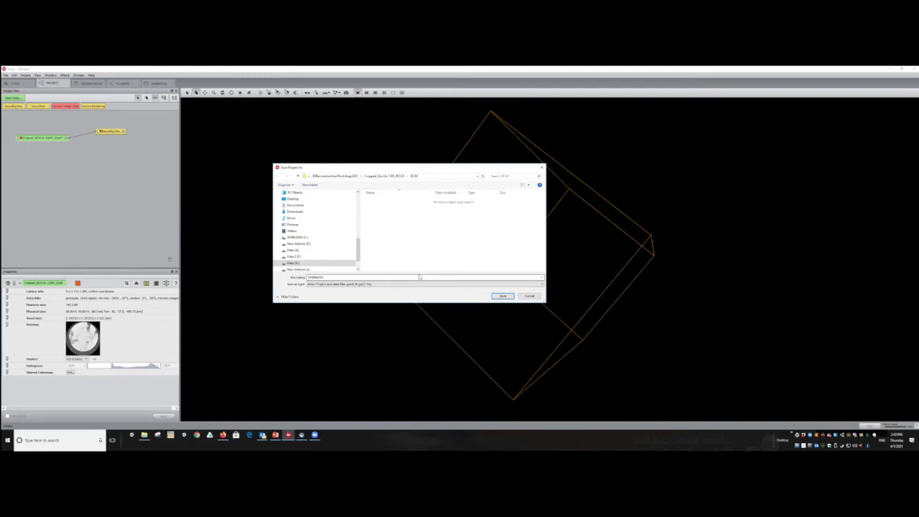
pyautogui.click(332, 176)
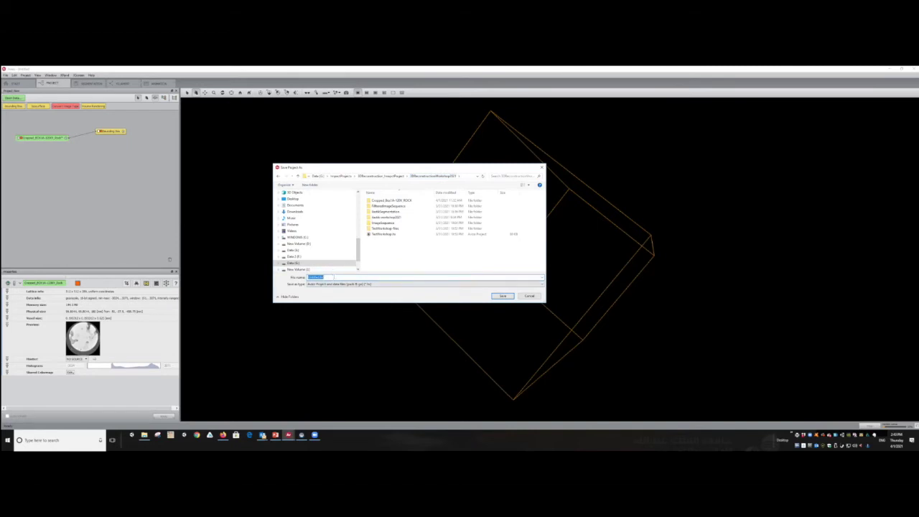
pyautogui.write('Te')
pyautogui.press('BackSpace')
pyautogui.press('BackSpace')
pyautogui.press('Return')
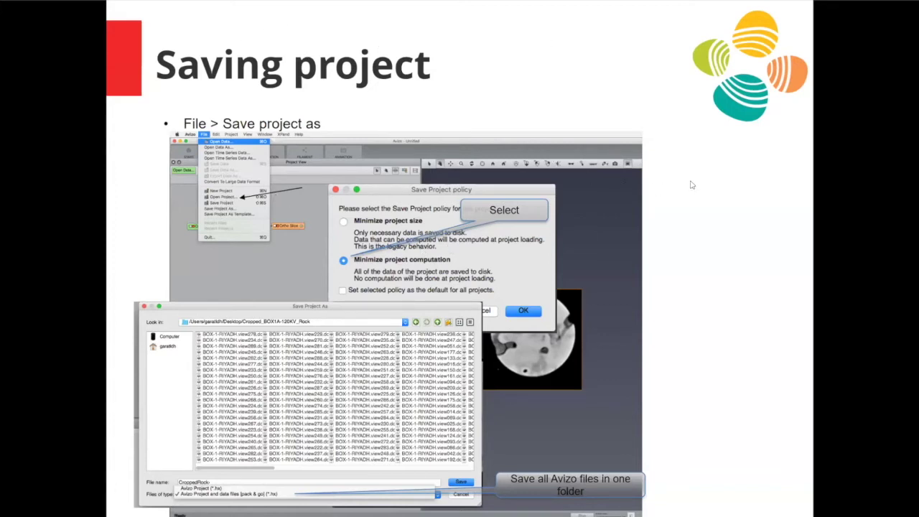
pyautogui.click(600, 177)
pyautogui.click(517, 175)
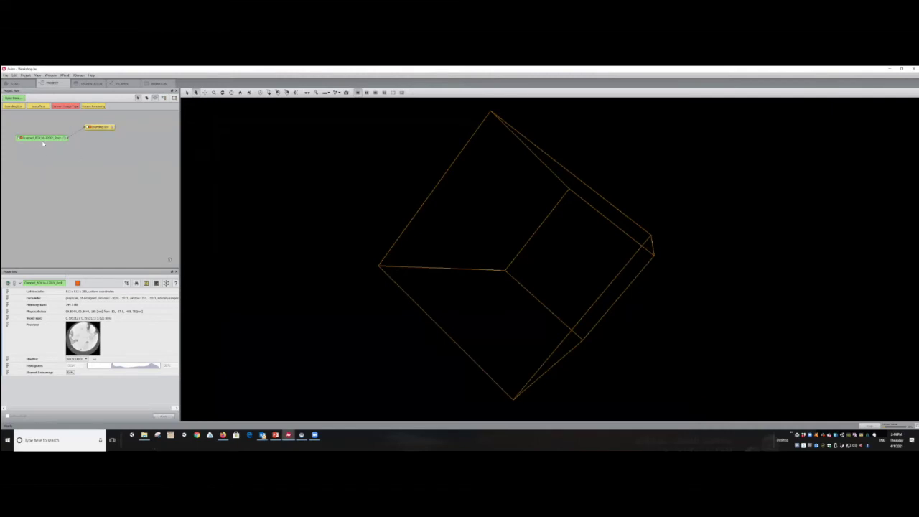
# Rearrange the Project View by moving the Bounding Box module closer to the rock data and the data object slightly lower.
pyautogui.moveTo(58, 139)
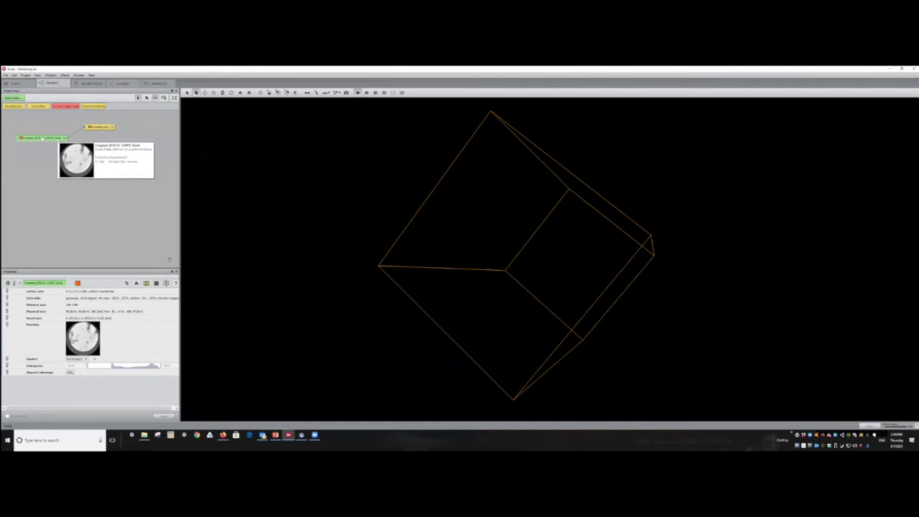
pyautogui.moveTo(98, 127); pyautogui.dragTo(90, 130)
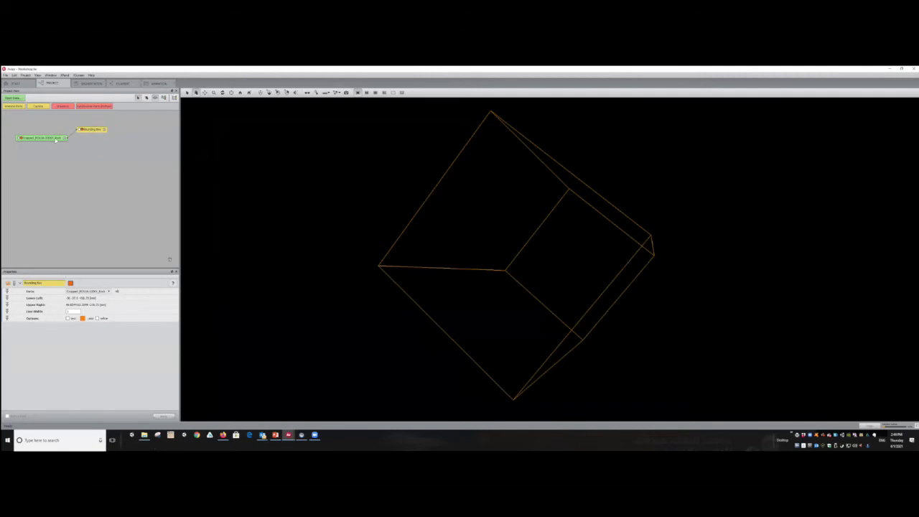
pyautogui.click(57, 140)
pyautogui.moveTo(58, 140)
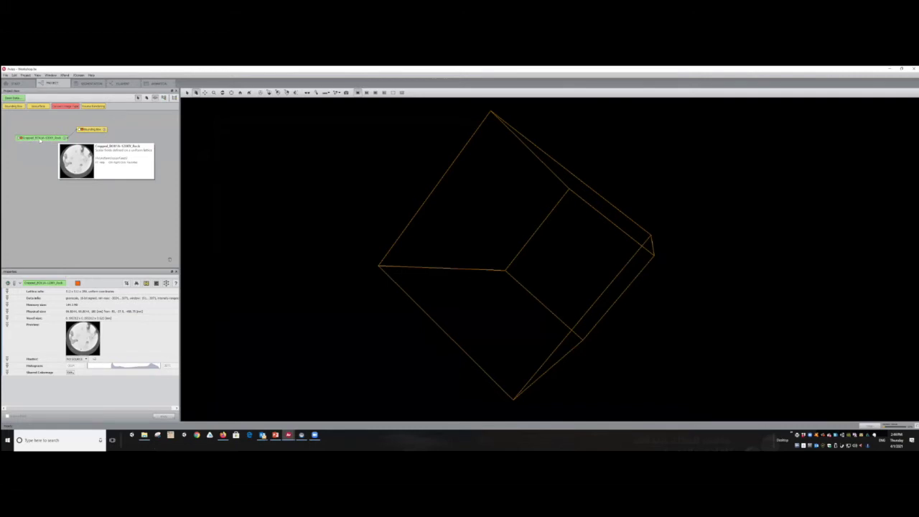
pyautogui.moveTo(41, 140); pyautogui.dragTo(42, 149)
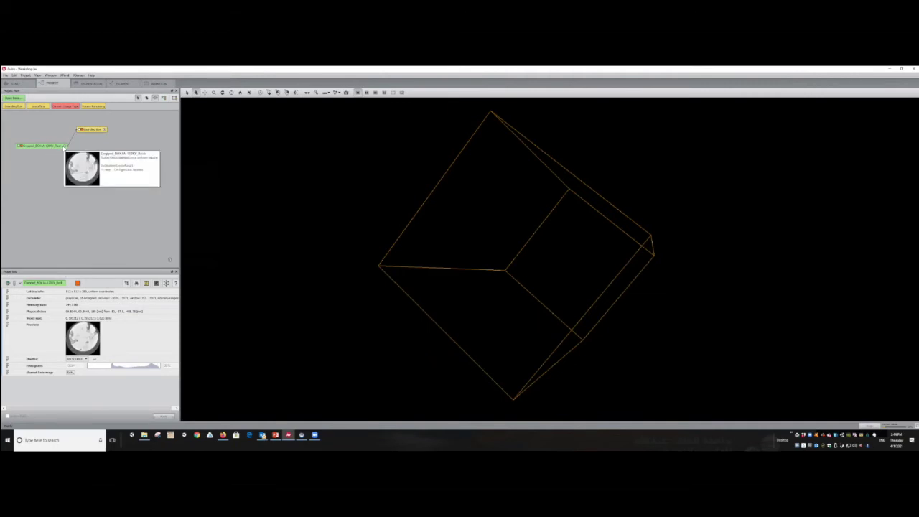
# Attach an Ortho Slice to the rock data, rotate the view to inspect it, and place its module beside the data.
pyautogui.rightClick(64, 147)
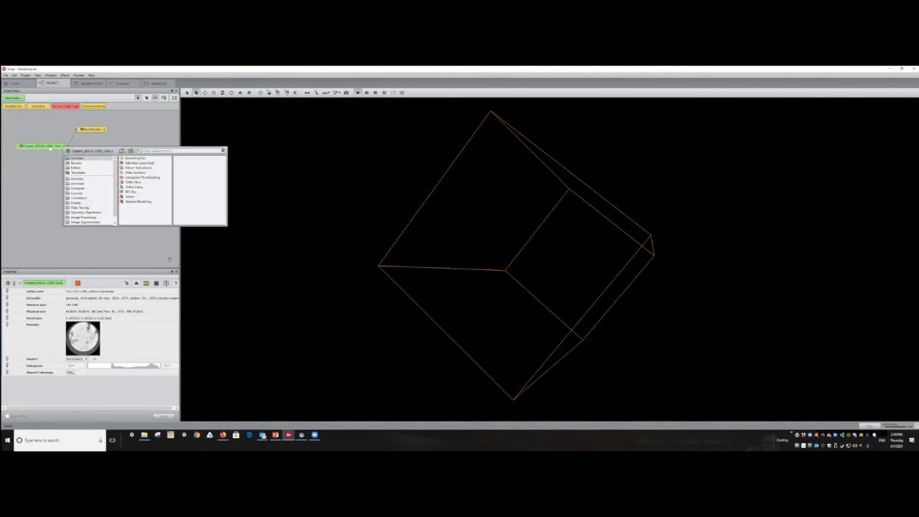
pyautogui.click(133, 183)
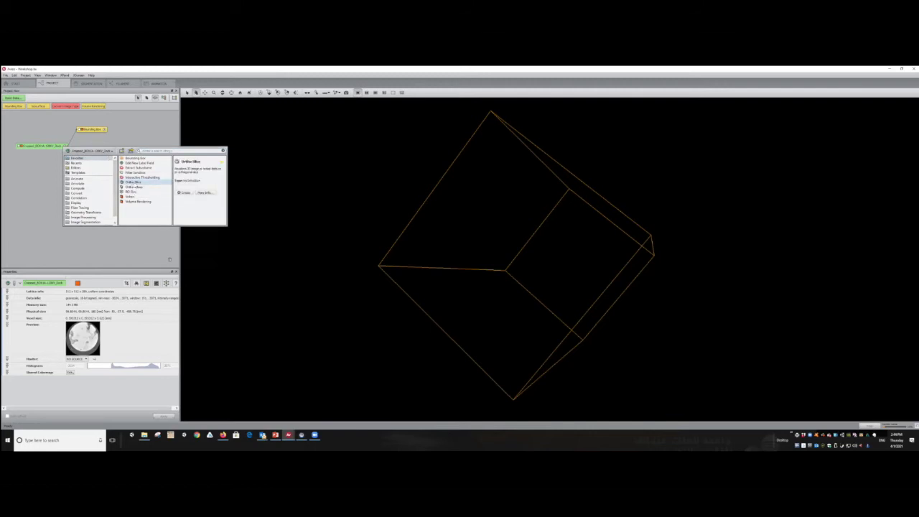
pyautogui.click(186, 192)
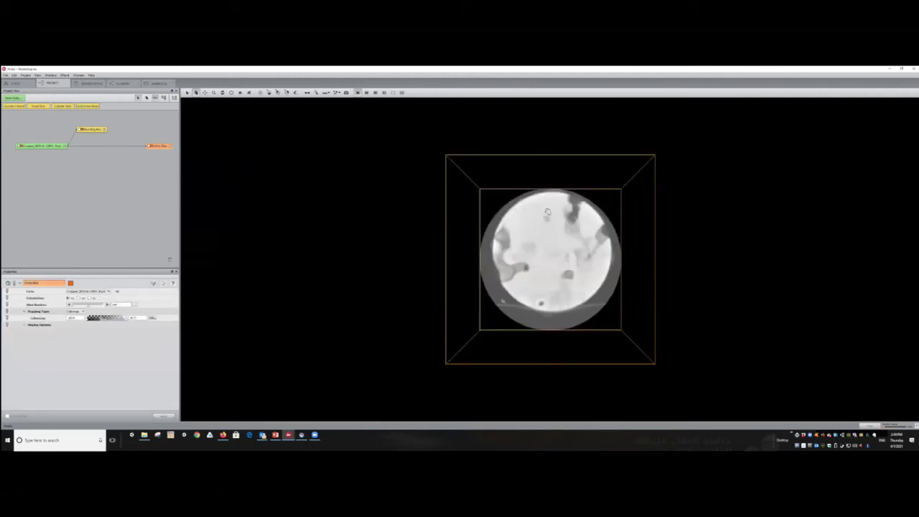
pyautogui.moveTo(640, 242); pyautogui.dragTo(613, 213)
pyautogui.moveTo(559, 218); pyautogui.dragTo(503, 211)
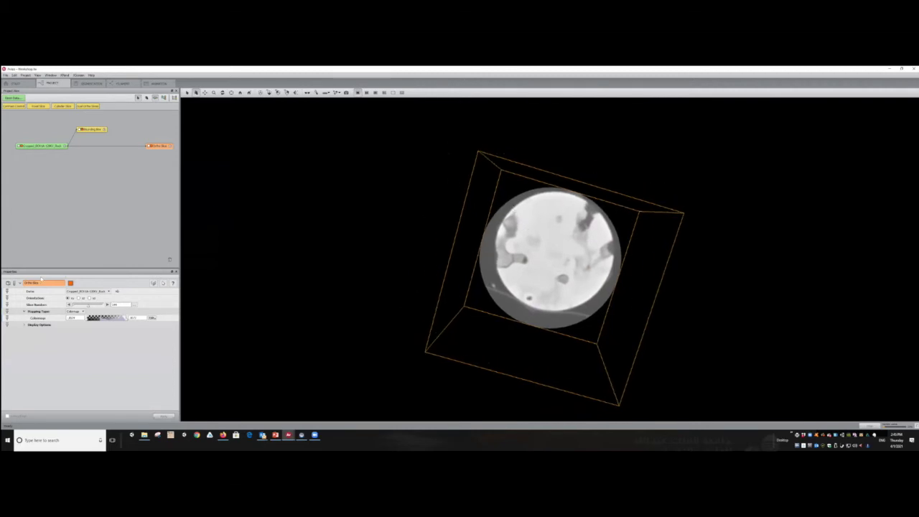
pyautogui.moveTo(162, 151); pyautogui.dragTo(106, 149)
# Hide and show the Ortho Slice repeatedly with its visibility toggle, leaving the slice shown.
pyautogui.click(70, 284)
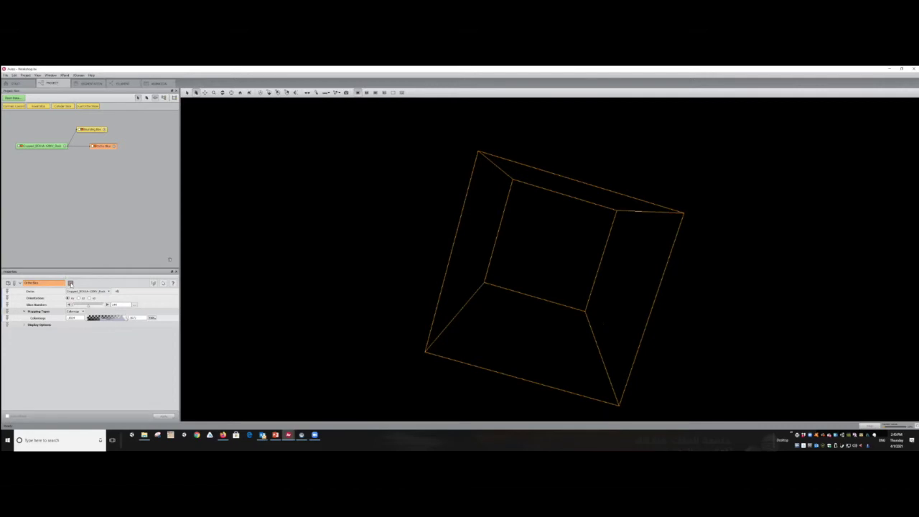
pyautogui.click(70, 283)
pyautogui.click(70, 284)
pyautogui.click(70, 283)
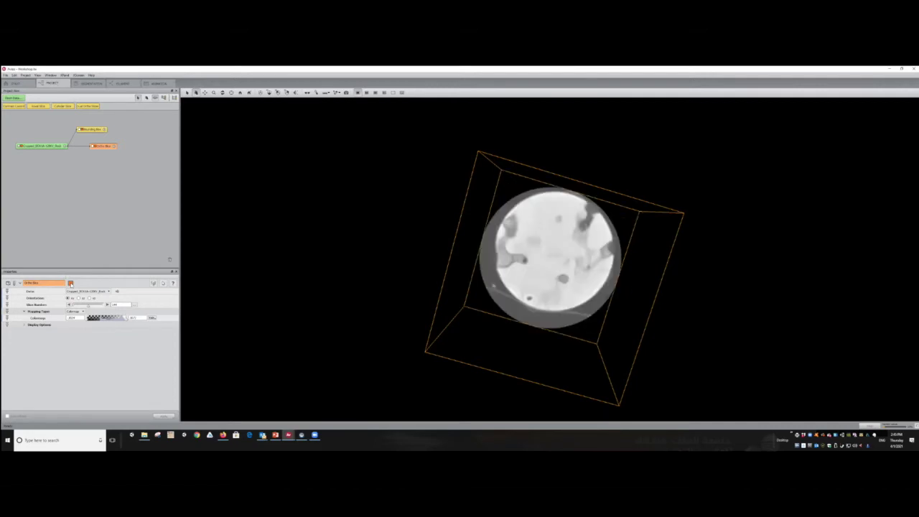
pyautogui.click(70, 284)
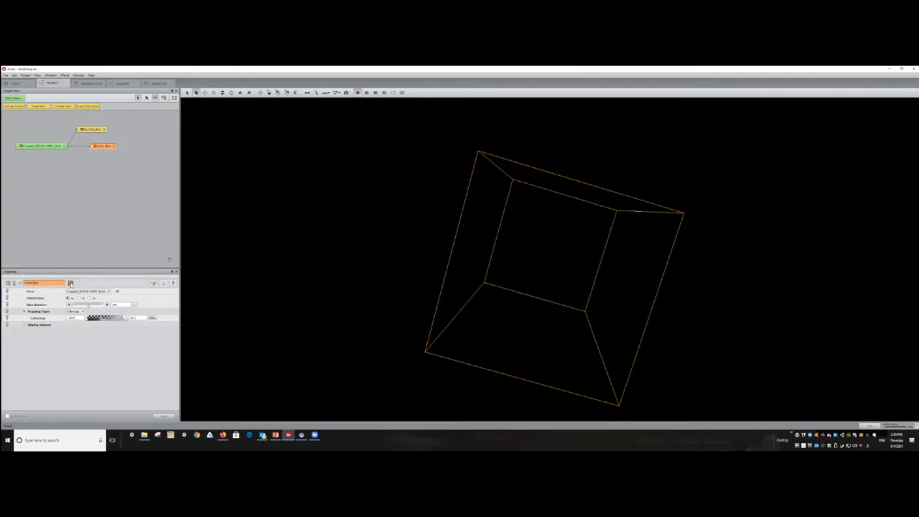
pyautogui.click(70, 283)
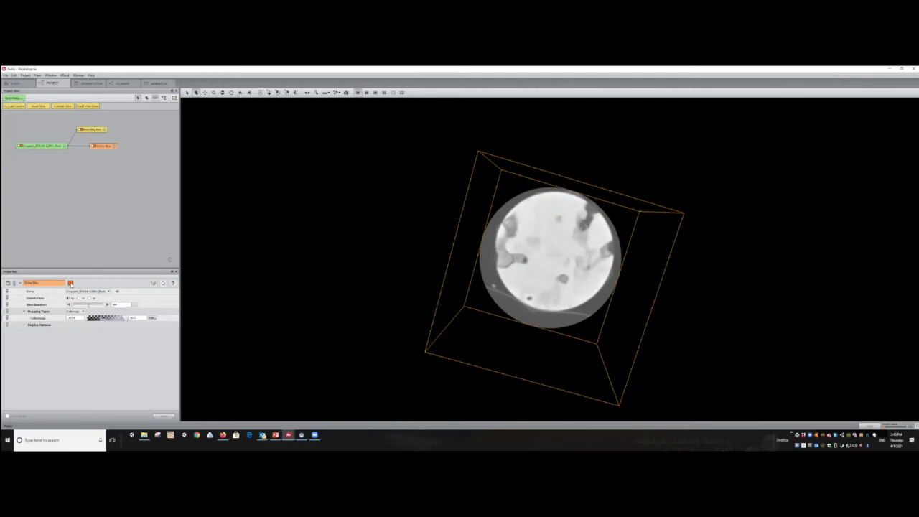
# Preview the Ortho Slice in the xz and yz orientations, return it to xy, and browse through the slices.
pyautogui.click(70, 284)
pyautogui.click(70, 283)
pyautogui.click(78, 298)
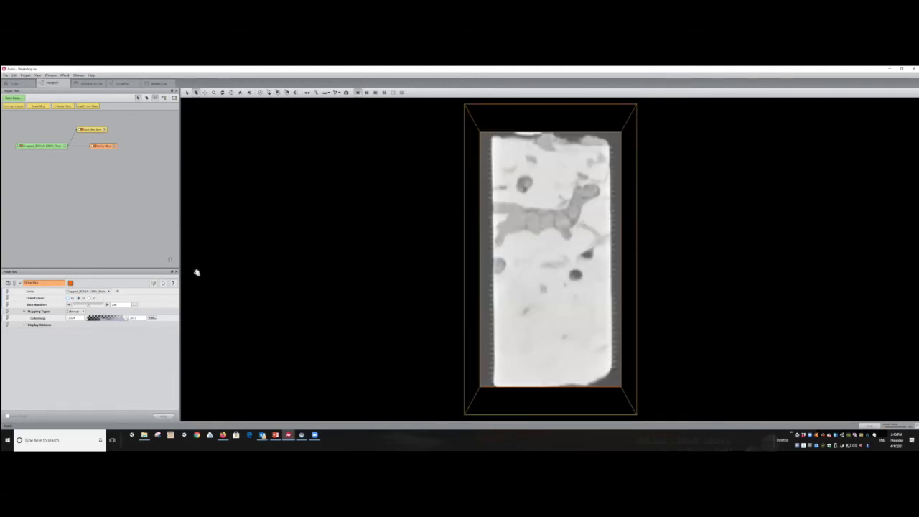
pyautogui.click(90, 299)
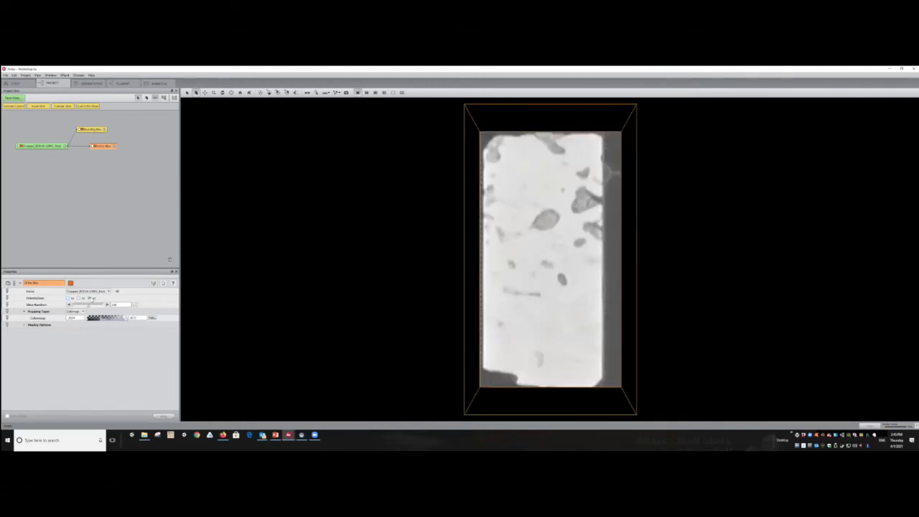
pyautogui.click(68, 298)
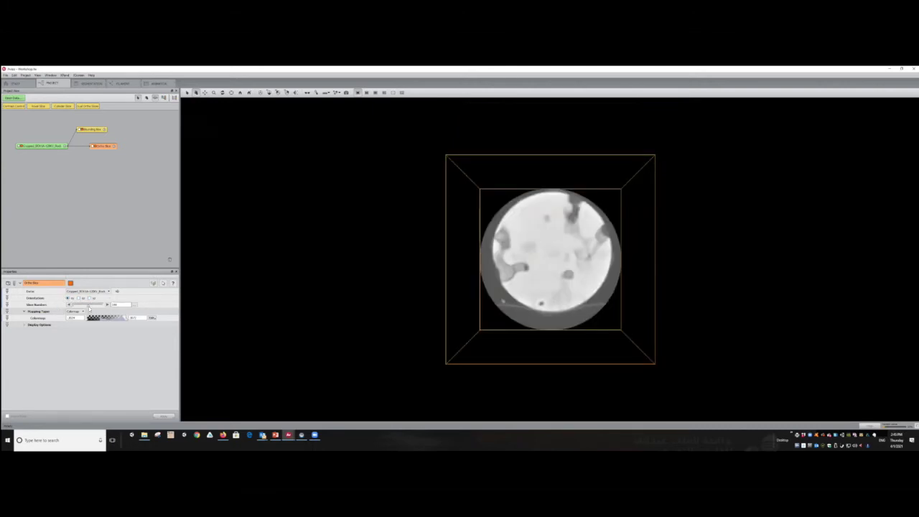
pyautogui.moveTo(89, 307)
pyautogui.mouseDown()
pyautogui.moveTo(103, 305)
pyautogui.moveTo(76, 307)
pyautogui.moveTo(95, 307)
pyautogui.moveTo(73, 317)
pyautogui.moveTo(97, 316)
pyautogui.moveTo(78, 316)
pyautogui.mouseUp()
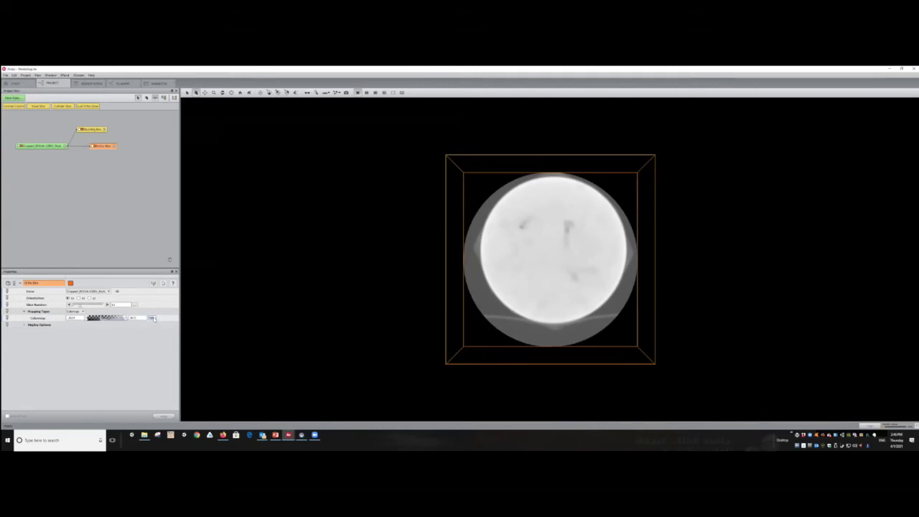
# Adjust the Ortho Slice's colormap range to the data window and move the slice back near the middle of the rock.
pyautogui.click(153, 318)
pyautogui.moveTo(156, 325)
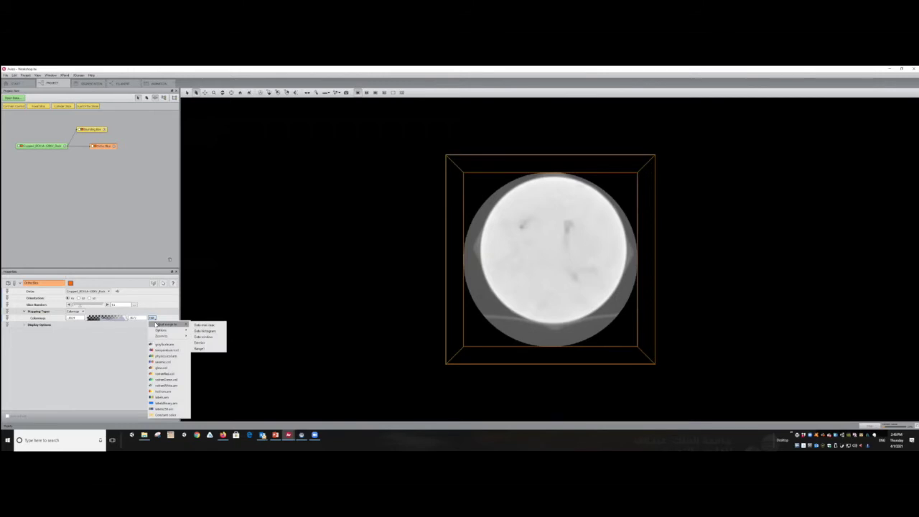
pyautogui.click(207, 337)
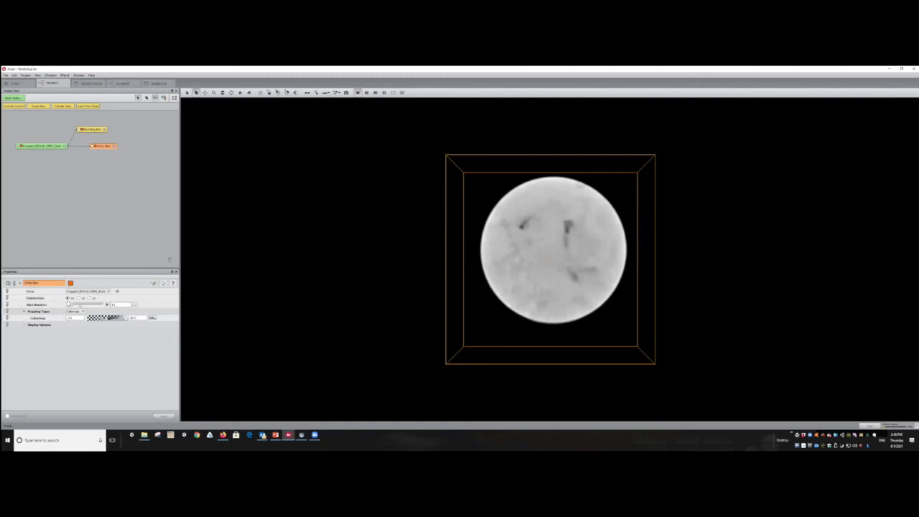
pyautogui.moveTo(81, 307)
pyautogui.mouseDown()
pyautogui.moveTo(95, 308)
pyautogui.moveTo(77, 306)
pyautogui.mouseUp()
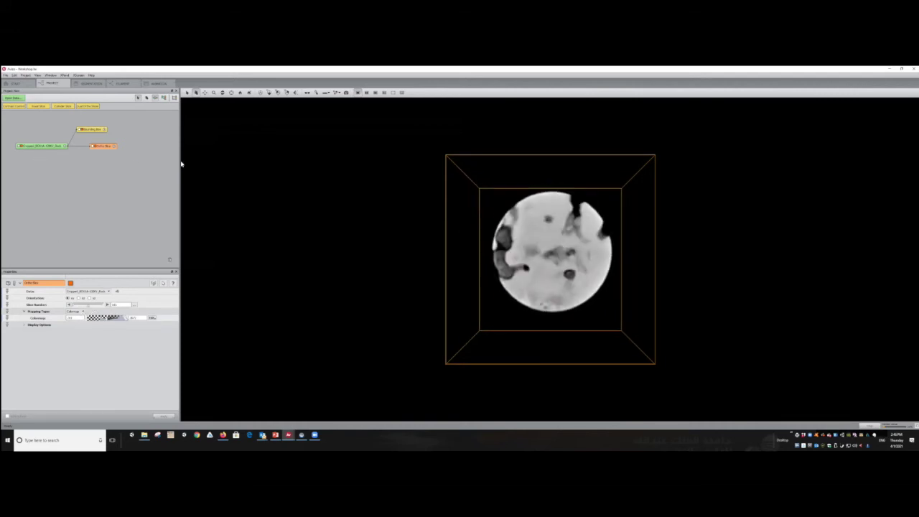
# Attach a second Ortho Slice to the rock data and arrange the slice modules beneath each other beside the data.
pyautogui.moveTo(109, 148)
pyautogui.mouseDown()
pyautogui.moveTo(60, 150)
pyautogui.moveTo(93, 151)
pyautogui.mouseUp()
pyautogui.click(62, 151)
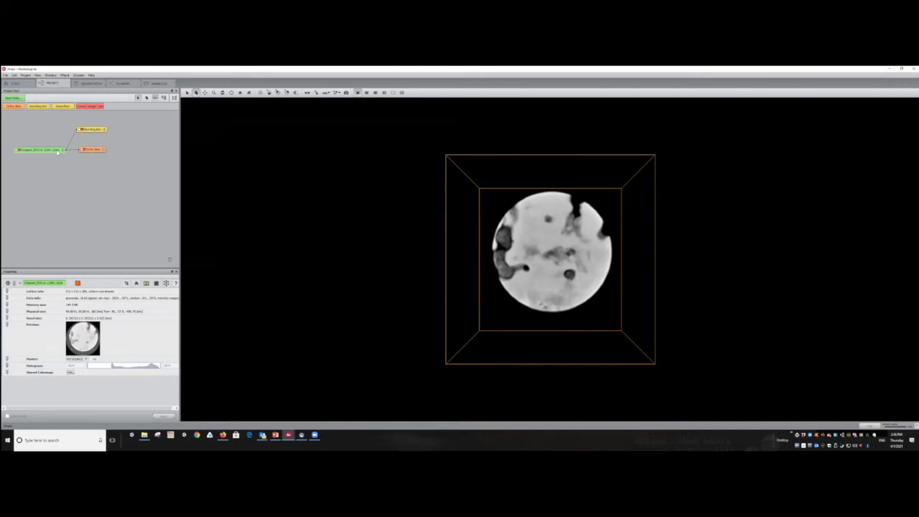
pyautogui.rightClick(58, 153)
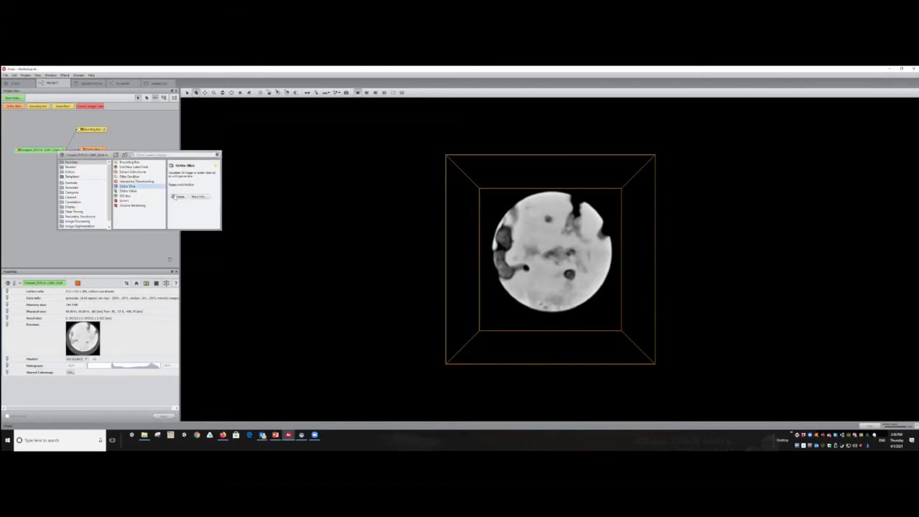
pyautogui.click(177, 197)
pyautogui.moveTo(92, 164); pyautogui.dragTo(91, 162)
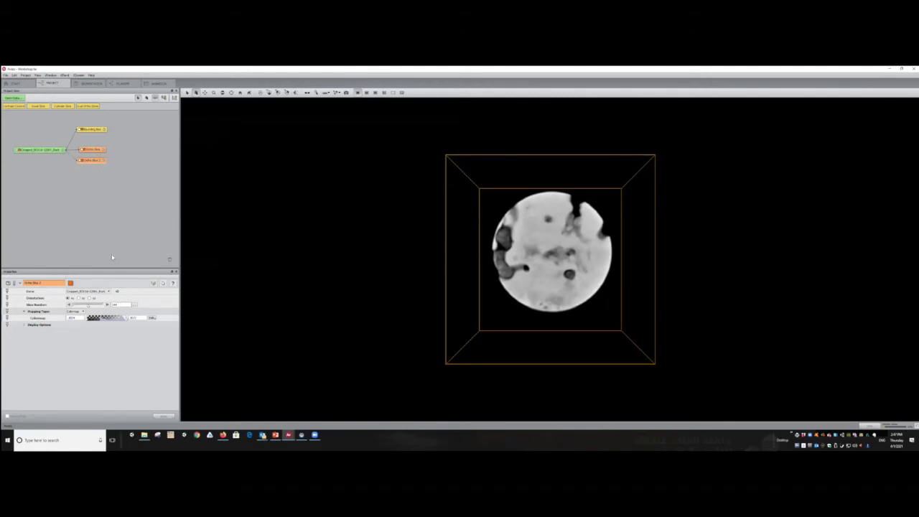
# Orient the second Ortho Slice to xz and adjust its colormap range to the data window.
pyautogui.click(79, 298)
pyautogui.moveTo(73, 304); pyautogui.dragTo(84, 304)
pyautogui.moveTo(503, 288); pyautogui.dragTo(421, 261)
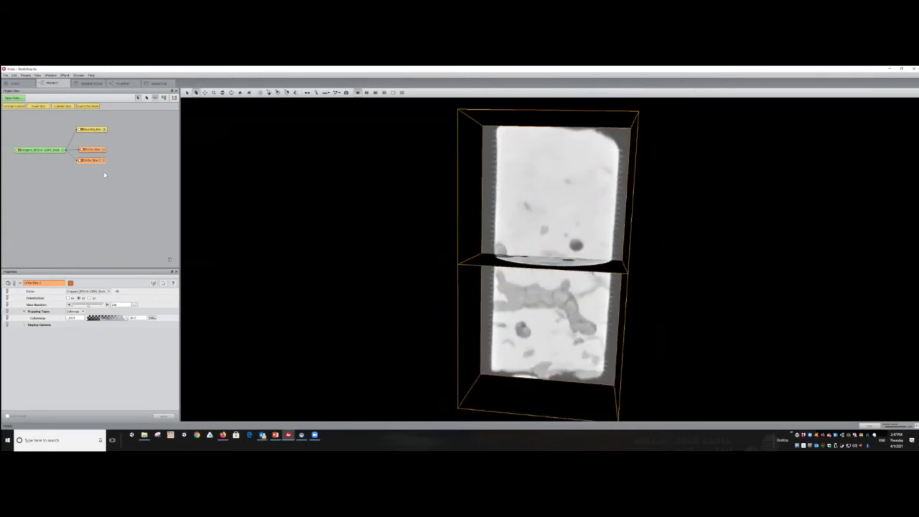
pyautogui.click(150, 318)
pyautogui.moveTo(173, 324)
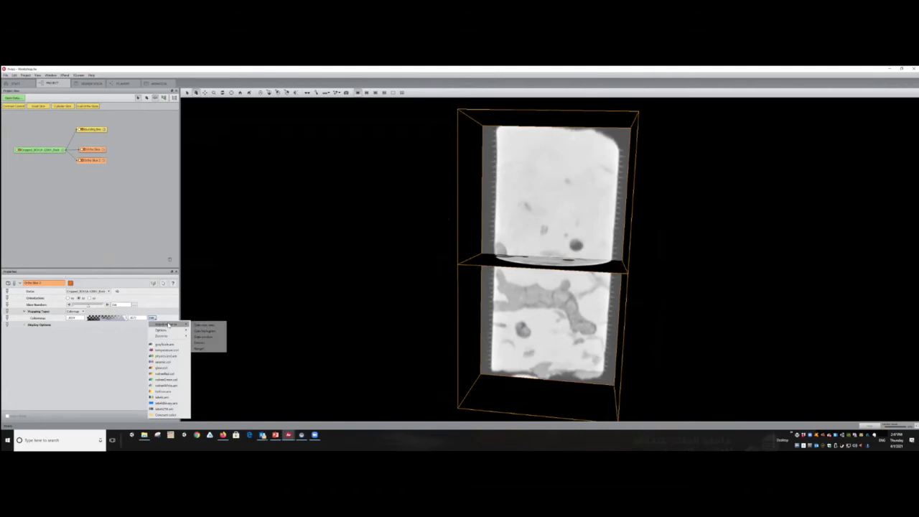
pyautogui.click(209, 337)
pyautogui.moveTo(588, 284); pyautogui.dragTo(546, 273)
# Attach a third Ortho Slice to the rock data and place its module below the second one.
pyautogui.click(40, 150)
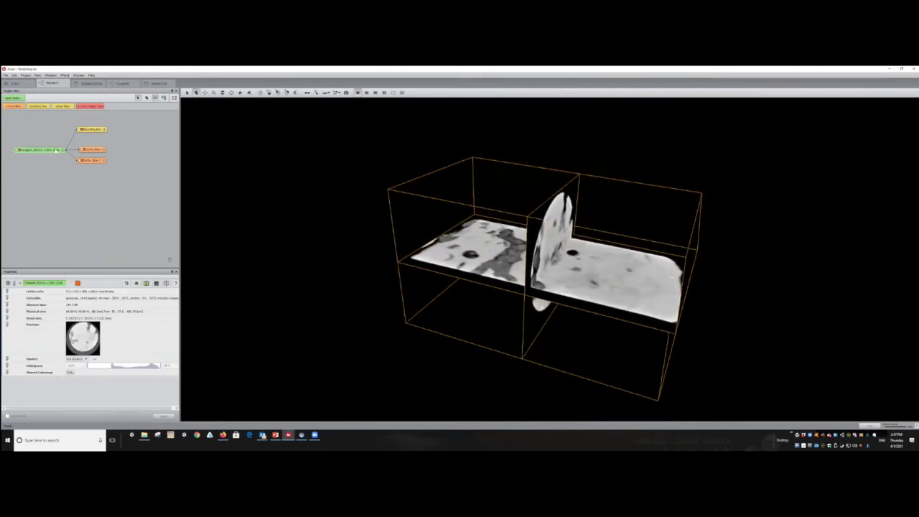
pyautogui.rightClick(56, 150)
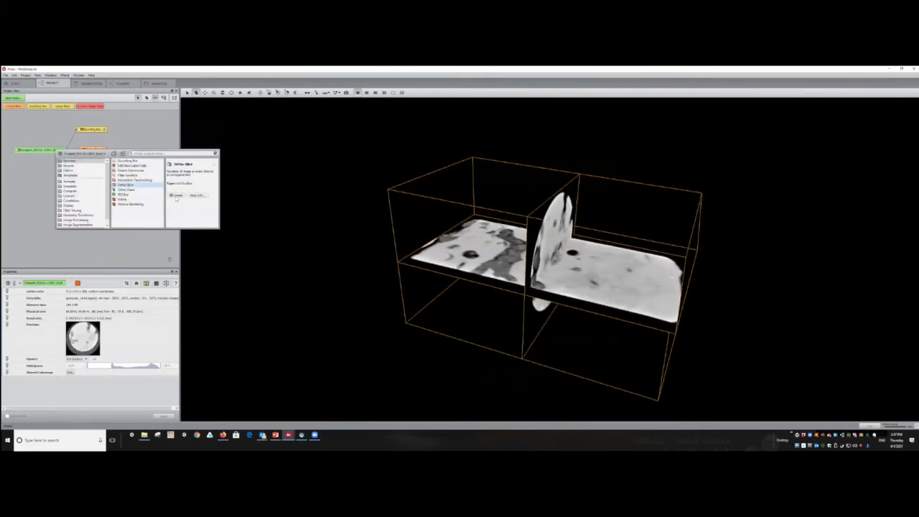
pyautogui.click(176, 197)
pyautogui.moveTo(156, 151); pyautogui.dragTo(87, 177)
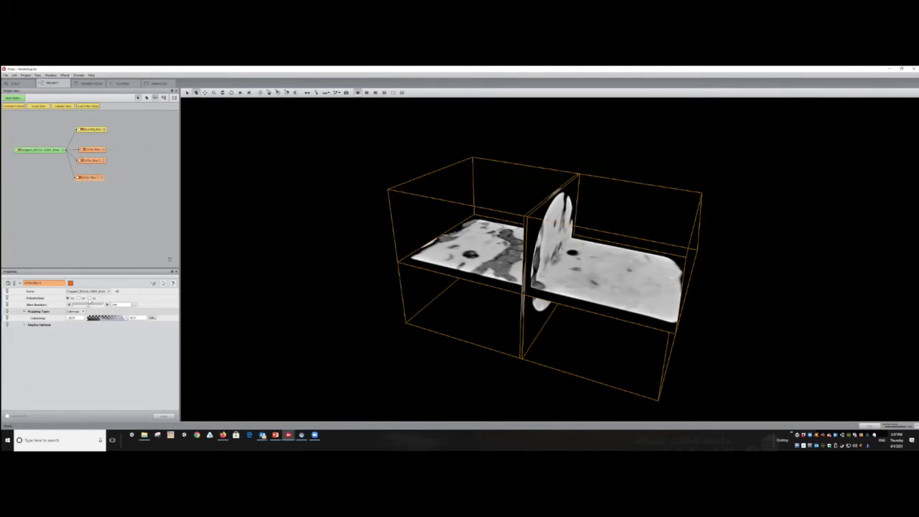
# Orient the third Ortho Slice to yz and adjust its colormap range to the data window.
pyautogui.click(90, 299)
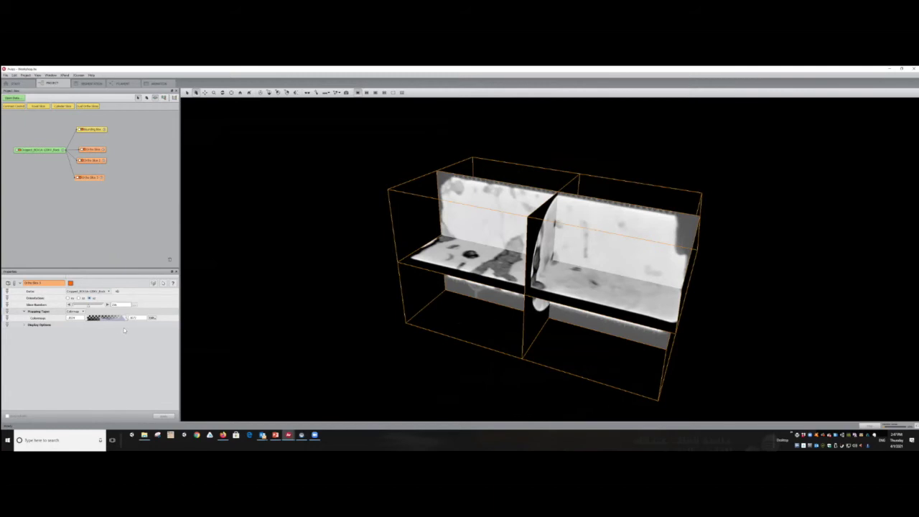
pyautogui.click(152, 318)
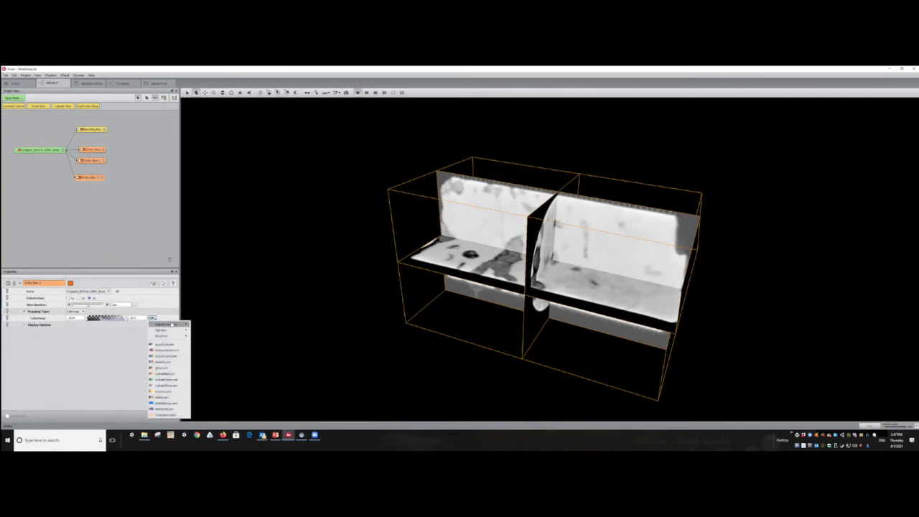
pyautogui.moveTo(183, 325)
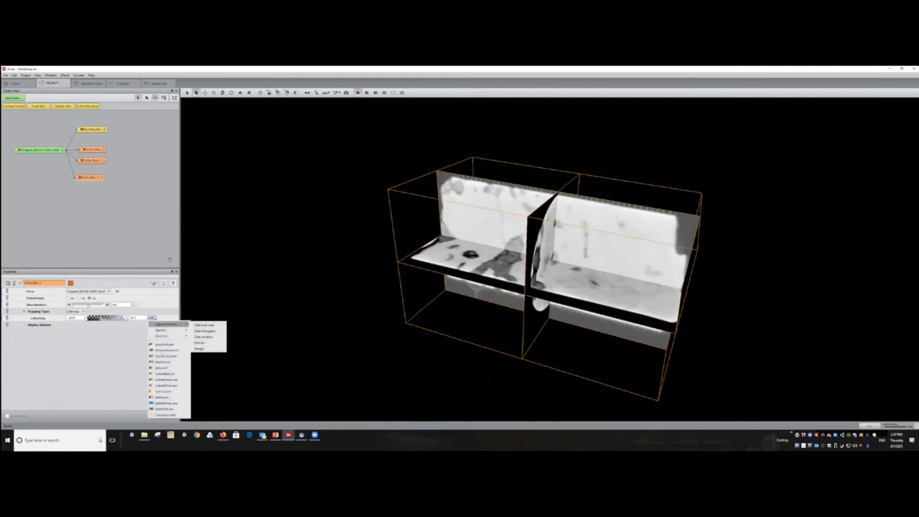
pyautogui.click(211, 337)
pyautogui.moveTo(517, 288)
pyautogui.mouseDown()
pyautogui.moveTo(493, 227)
pyautogui.moveTo(448, 232)
pyautogui.moveTo(587, 343)
pyautogui.moveTo(596, 301)
pyautogui.moveTo(557, 199)
pyautogui.moveTo(499, 287)
pyautogui.moveTo(568, 266)
pyautogui.moveTo(507, 193)
pyautogui.moveTo(478, 178)
pyautogui.moveTo(596, 237)
pyautogui.moveTo(611, 197)
pyautogui.moveTo(609, 257)
pyautogui.moveTo(567, 215)
pyautogui.mouseUp()
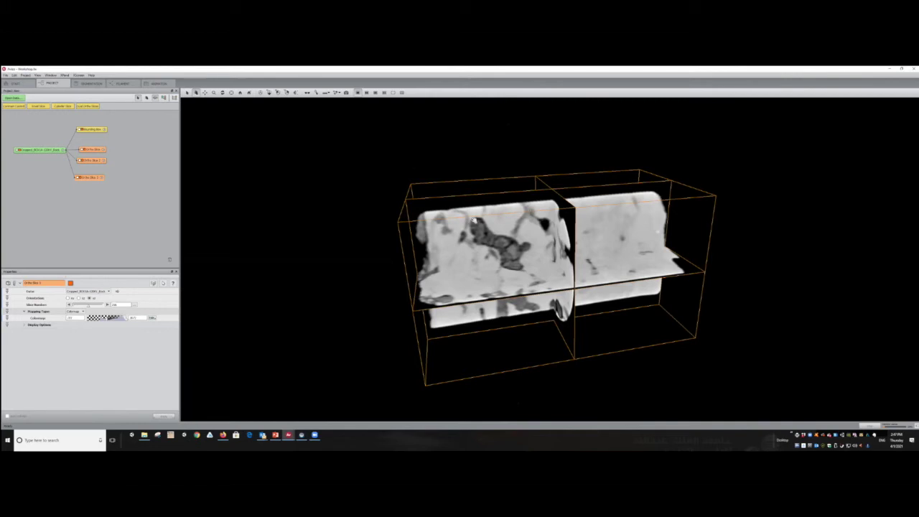
# Show the properties of all three Ortho Slices together and set each slice number to 0.
pyautogui.click(92, 150)
pyautogui.keyDown('ctrl'); pyautogui.click(97, 160); pyautogui.keyUp('ctrl')
pyautogui.keyDown('ctrl'); pyautogui.click(96, 177); pyautogui.keyUp('ctrl')
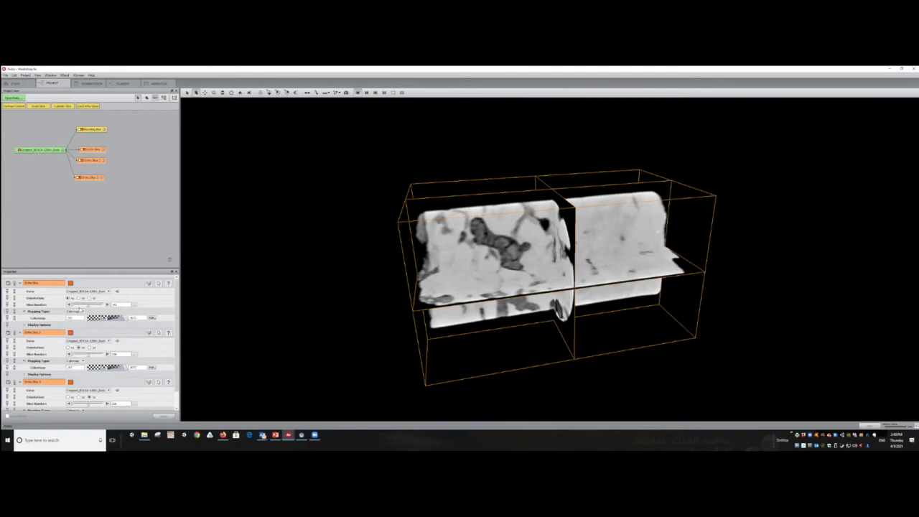
pyautogui.moveTo(88, 307); pyautogui.dragTo(72, 309)
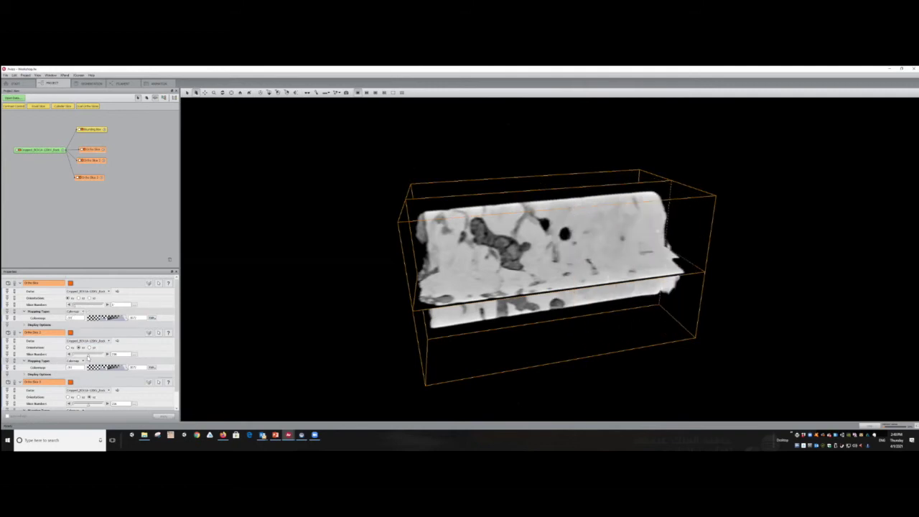
pyautogui.moveTo(89, 357); pyautogui.dragTo(75, 357)
pyautogui.click(85, 397)
pyautogui.moveTo(88, 404); pyautogui.dragTo(75, 405)
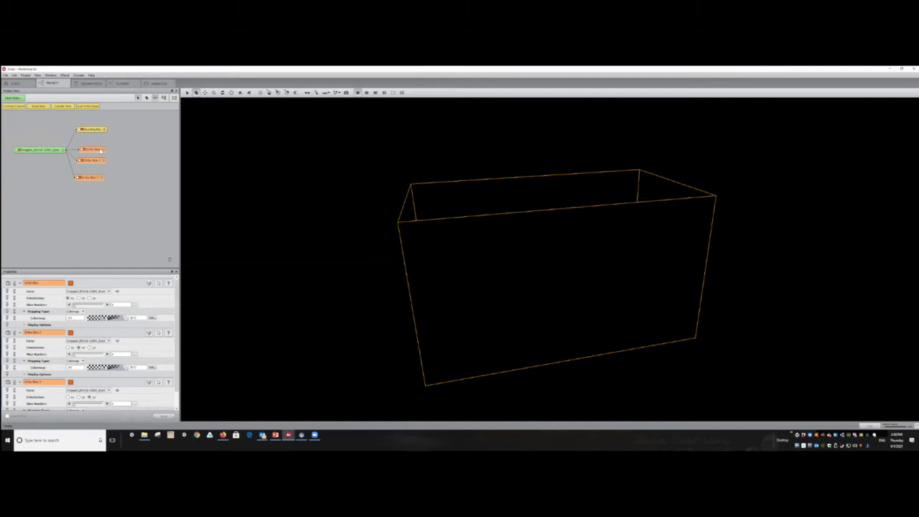
# Link the slice numbers of the three Ortho Slices and move them together through the rock volume.
pyautogui.click(99, 161)
pyautogui.keyDown('ctrl'); pyautogui.click(96, 177); pyautogui.keyUp('ctrl')
pyautogui.scroll(-1, 9, 357)
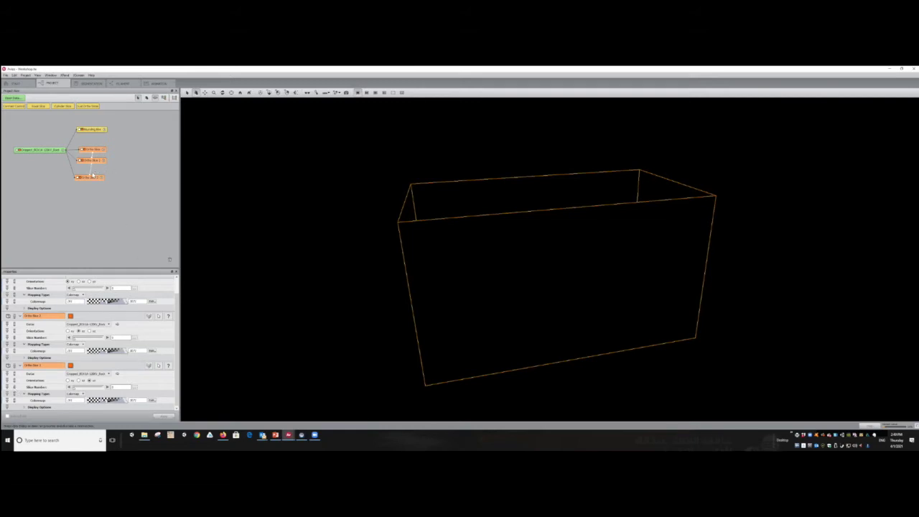
pyautogui.moveTo(467, 191); pyautogui.dragTo(503, 262)
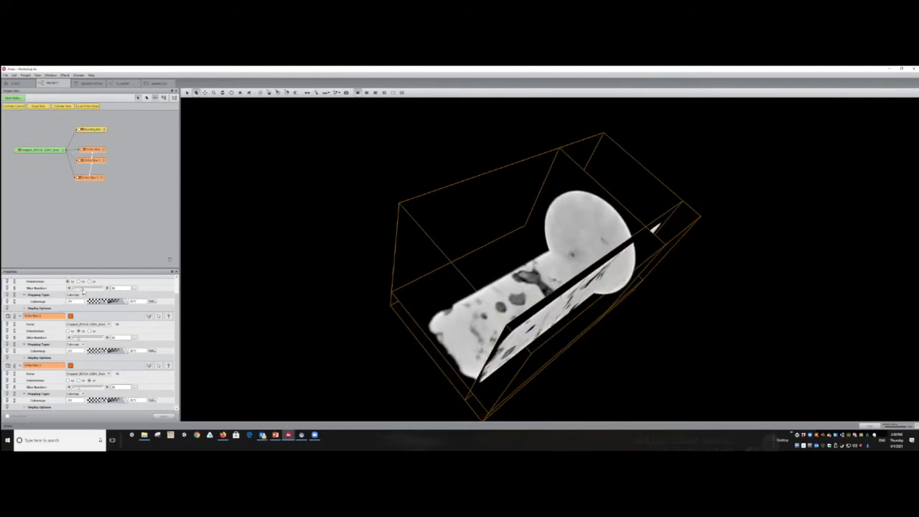
pyautogui.moveTo(87, 290)
pyautogui.mouseDown()
pyautogui.moveTo(101, 290)
pyautogui.moveTo(77, 301)
pyautogui.moveTo(94, 299)
pyautogui.mouseUp()
pyautogui.moveTo(647, 252); pyautogui.dragTo(572, 222)
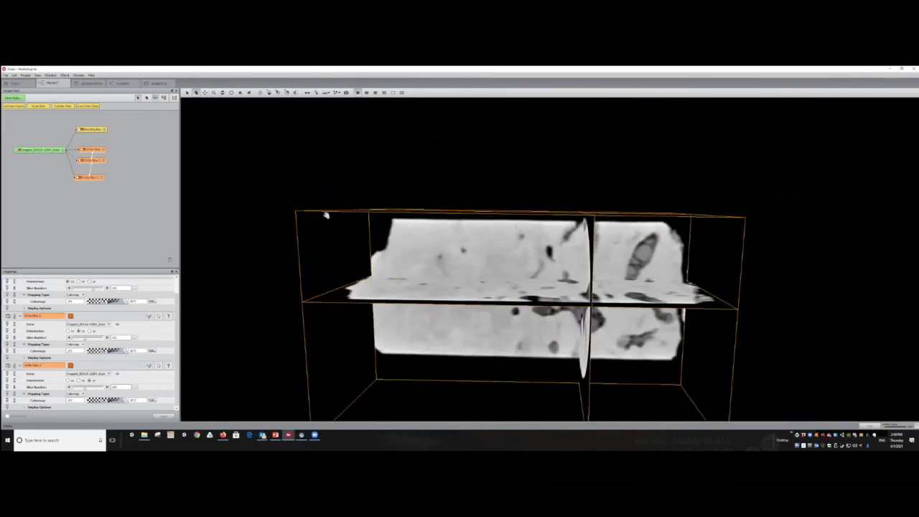
# Review the properties of the rock data and of each of the three Ortho Slices.
pyautogui.click(40, 150)
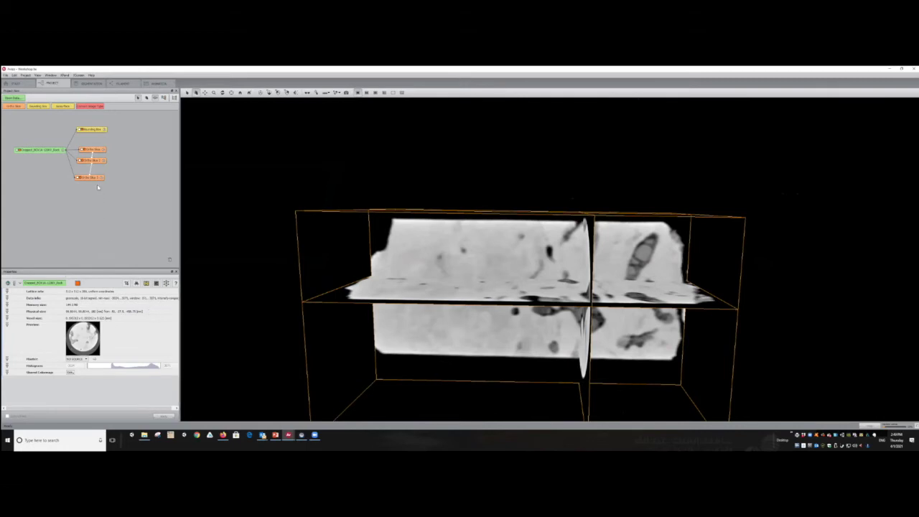
pyautogui.click(95, 150)
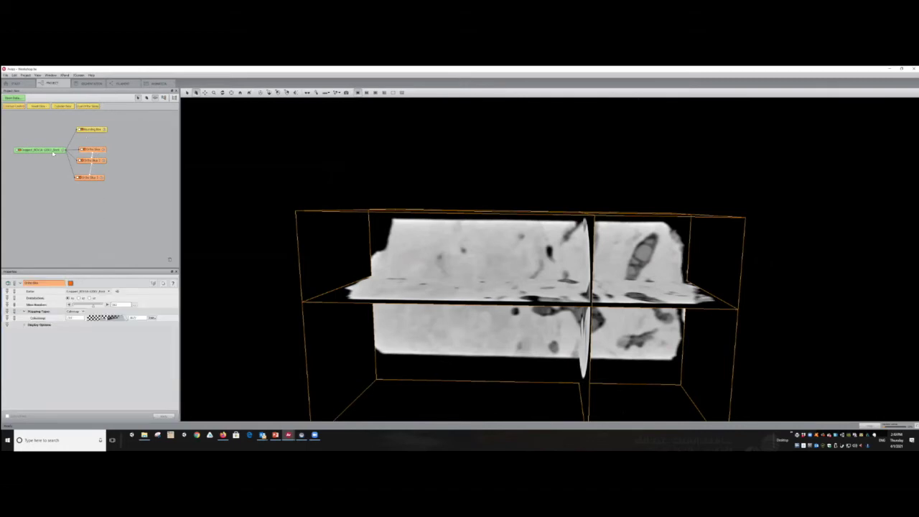
pyautogui.click(48, 150)
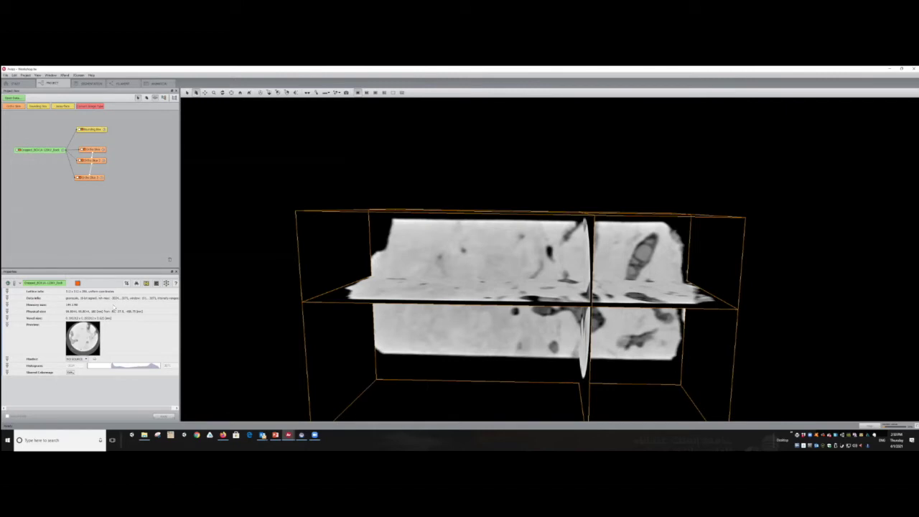
pyautogui.click(95, 151)
pyautogui.click(93, 161)
pyautogui.click(92, 178)
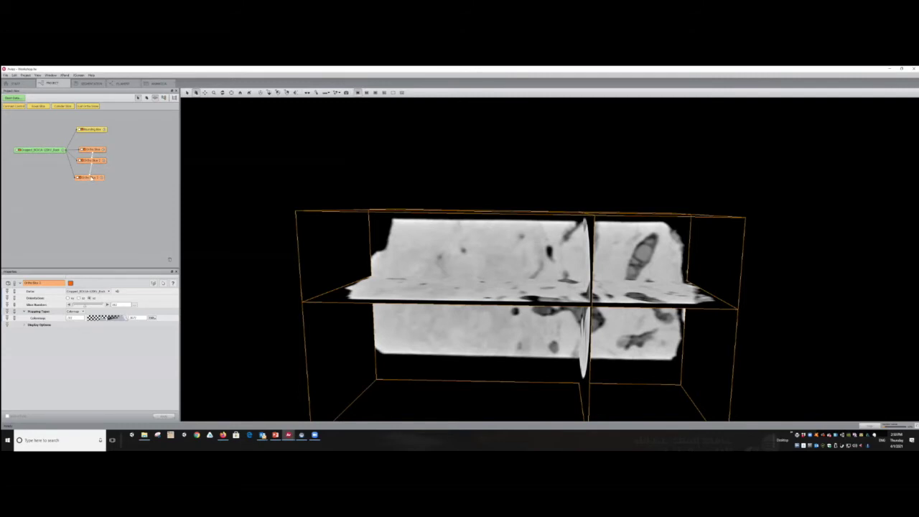
pyautogui.click(46, 151)
# Set the first Ortho Slice's transparency to Binary in its display options and inspect the slices from another angle.
pyautogui.click(90, 150)
pyautogui.click(26, 326)
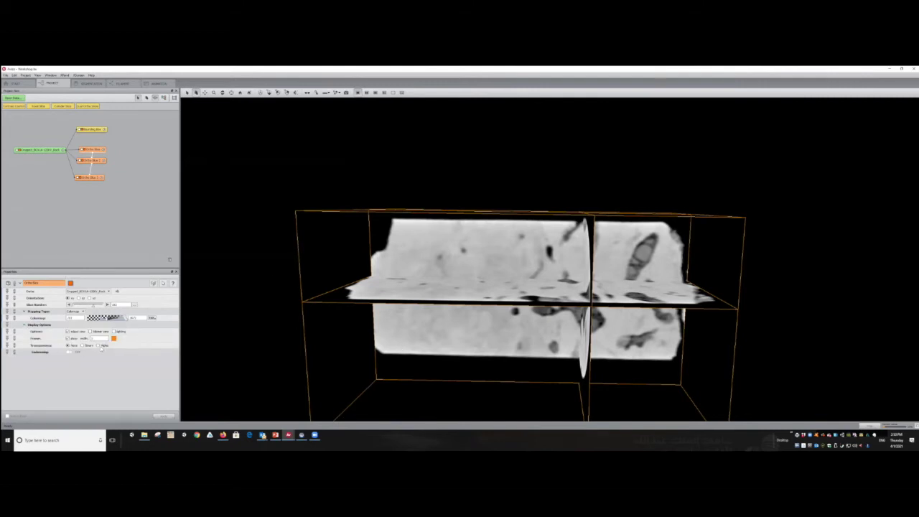
pyautogui.click(83, 345)
pyautogui.moveTo(607, 311); pyautogui.dragTo(633, 235)
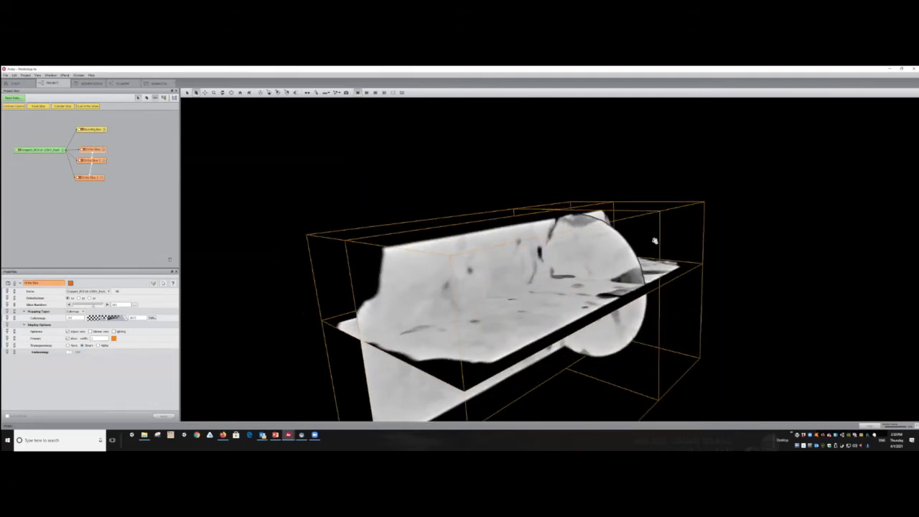
# Set the transparency of the second and third Ortho Slices to Binary in their display options and inspect the result from another angle.
pyautogui.click(93, 160)
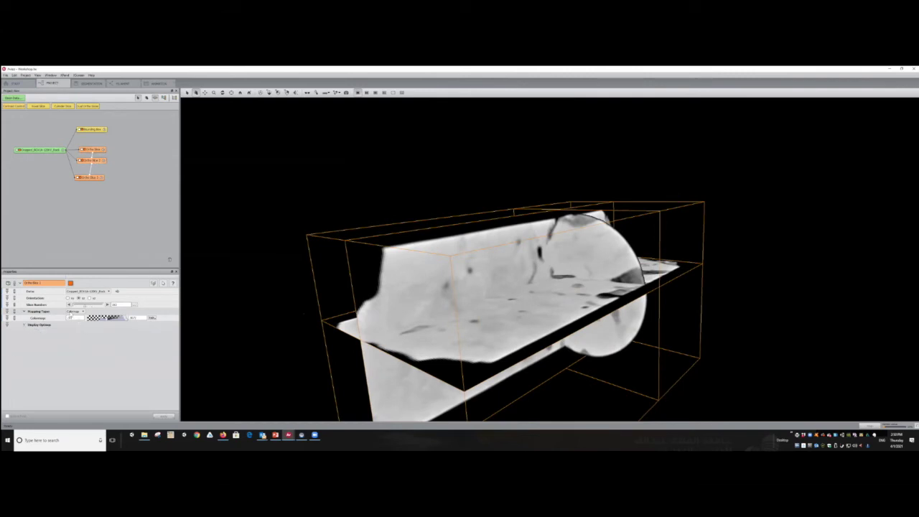
pyautogui.click(26, 325)
pyautogui.click(83, 346)
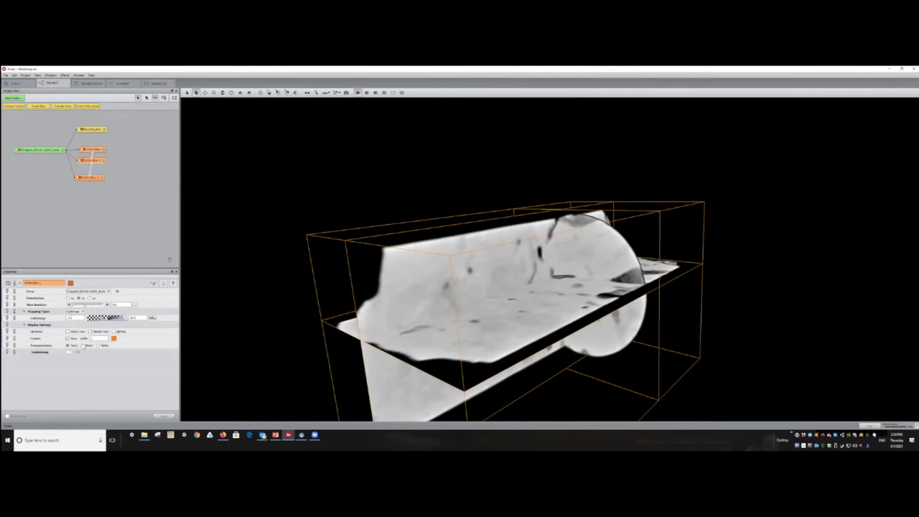
pyautogui.click(94, 180)
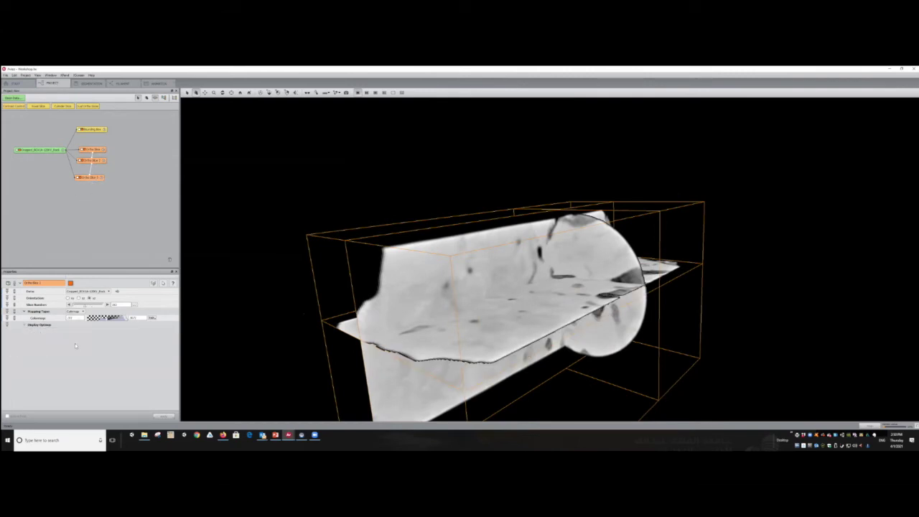
pyautogui.click(26, 325)
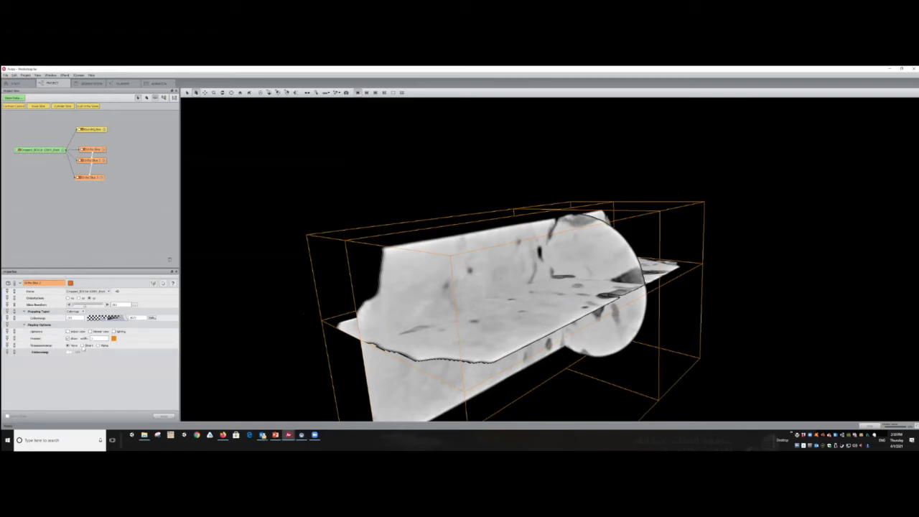
pyautogui.moveTo(468, 335); pyautogui.dragTo(302, 180)
# Move the linked slices further through the rock using the first Ortho Slice's slice number and inspect them from the side.
pyautogui.click(96, 151)
pyautogui.moveTo(90, 307)
pyautogui.mouseDown()
pyautogui.moveTo(78, 308)
pyautogui.moveTo(93, 307)
pyautogui.mouseUp()
pyautogui.moveTo(575, 209); pyautogui.dragTo(589, 253)
pyautogui.hotkey('alt', 'Tab')
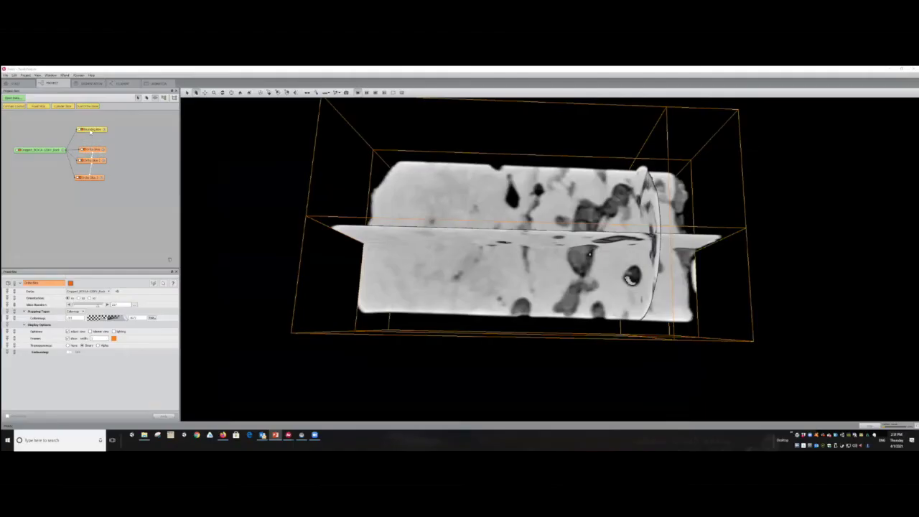
# Hide the bounding box and the two lengthwise Ortho Slices, leaving only the cross-section slice displayed.
pyautogui.click(90, 129)
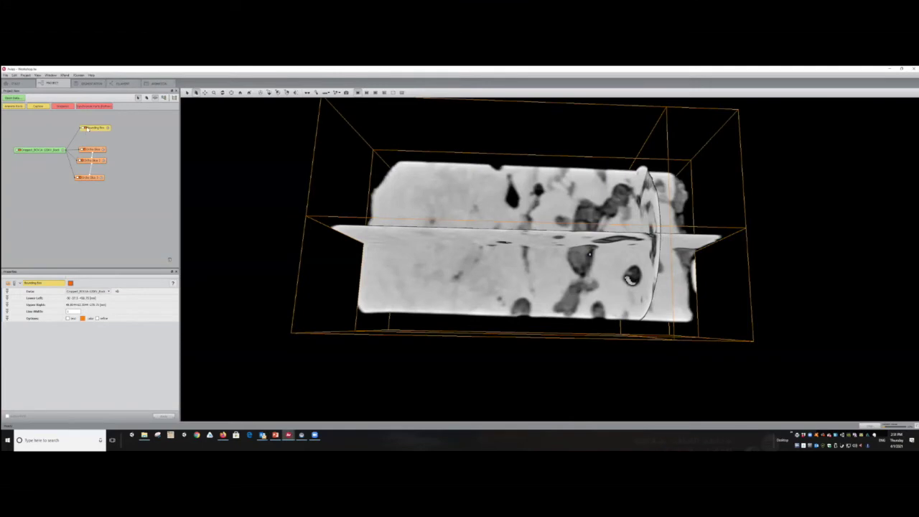
pyautogui.click(82, 128)
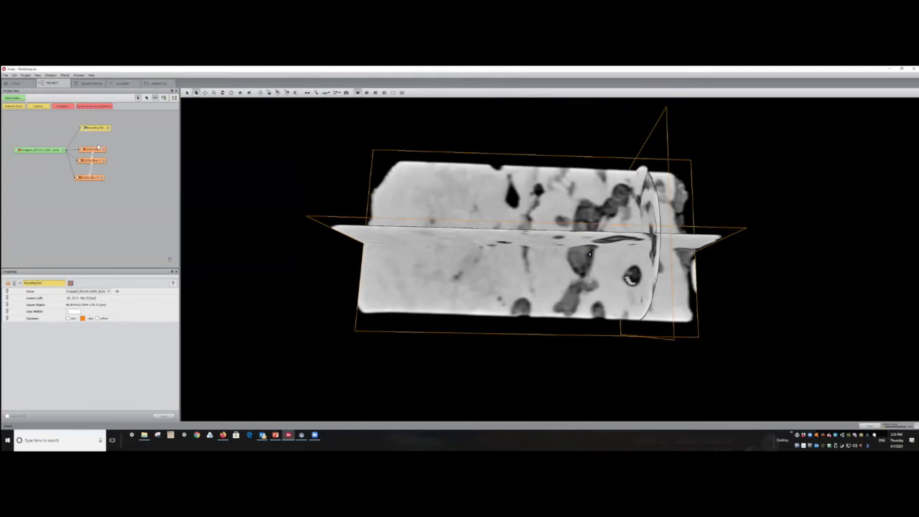
pyautogui.click(78, 178)
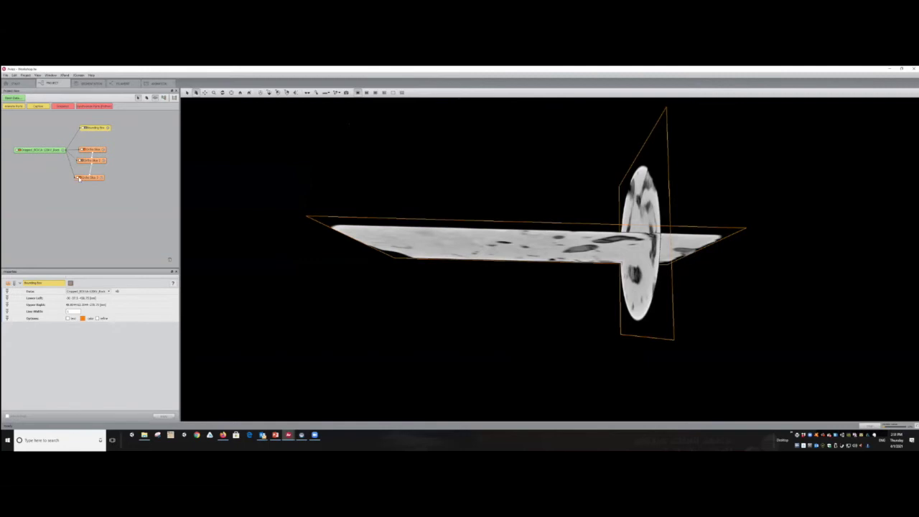
pyautogui.click(79, 179)
pyautogui.click(78, 178)
pyautogui.moveTo(502, 249); pyautogui.dragTo(352, 217)
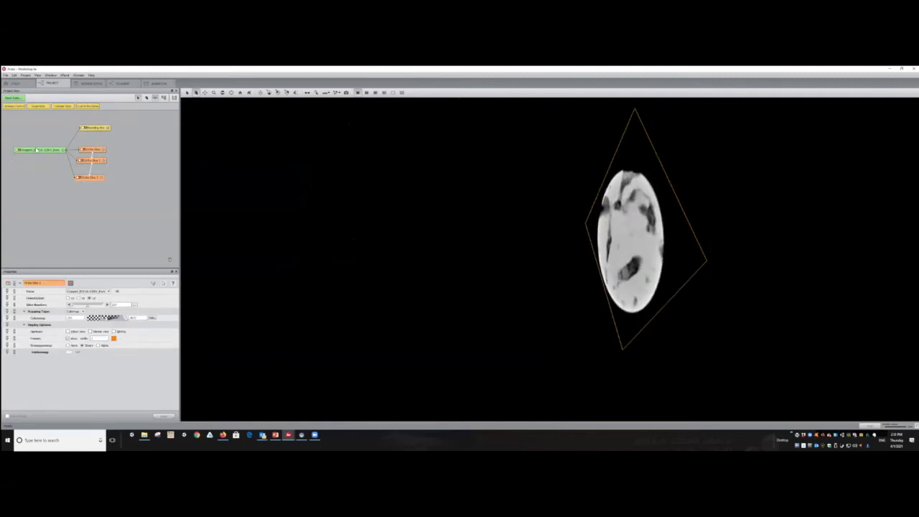
# Attach a Volume Rendering to the cropped rock data, place its modules beside the other objects, and view the core from the side.
pyautogui.moveTo(50, 155); pyautogui.dragTo(44, 147)
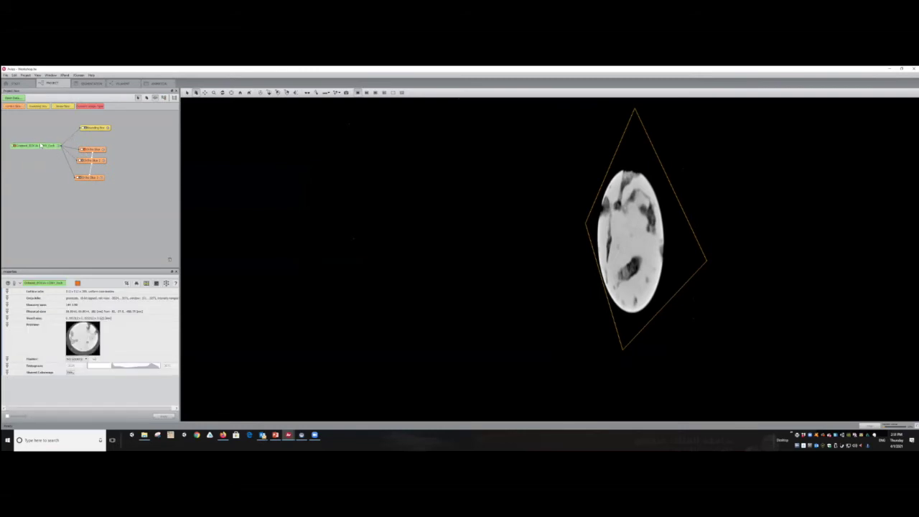
pyautogui.click(59, 146)
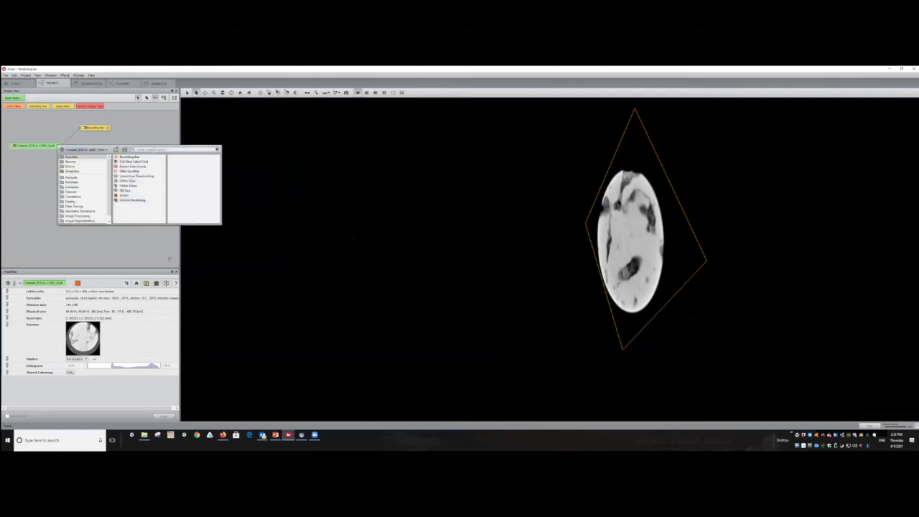
pyautogui.write('vol')
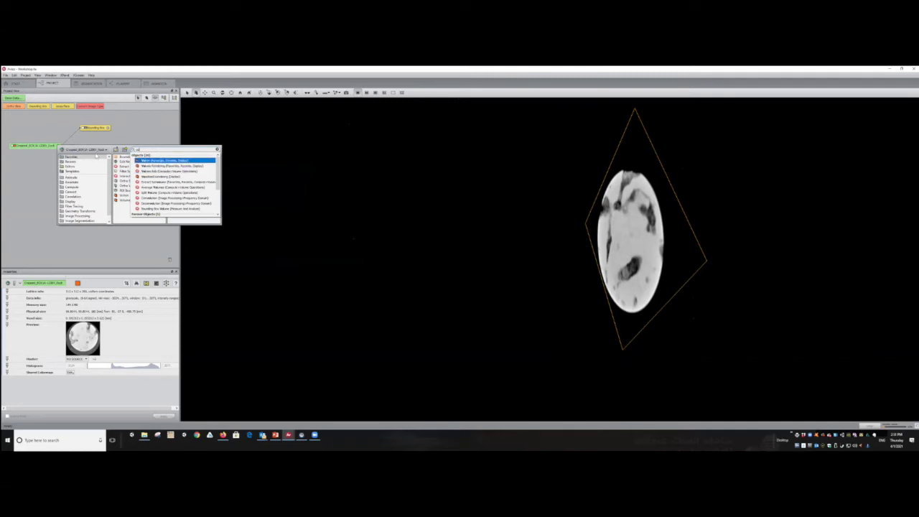
pyautogui.click(131, 200)
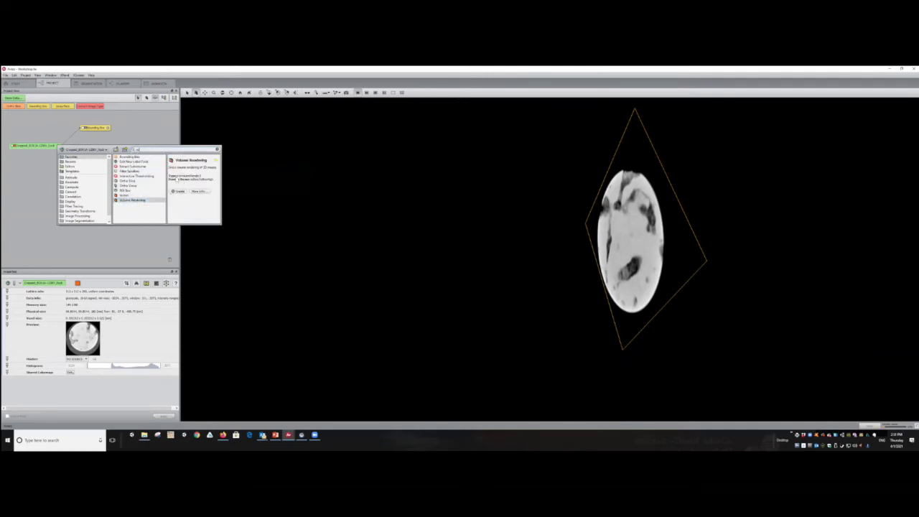
pyautogui.click(179, 191)
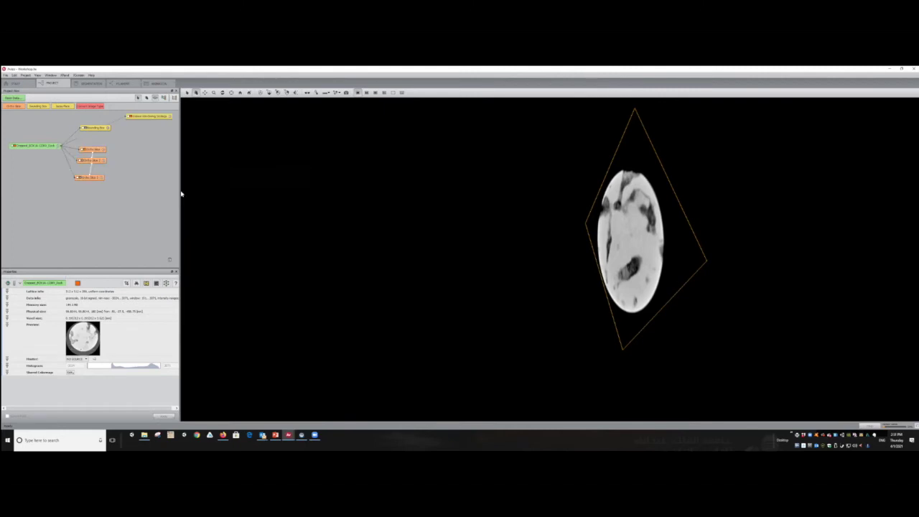
pyautogui.moveTo(152, 118)
pyautogui.mouseDown()
pyautogui.moveTo(148, 154)
pyautogui.moveTo(147, 132)
pyautogui.mouseUp()
pyautogui.moveTo(555, 221); pyautogui.dragTo(552, 172)
pyautogui.moveTo(604, 190); pyautogui.dragTo(524, 199)
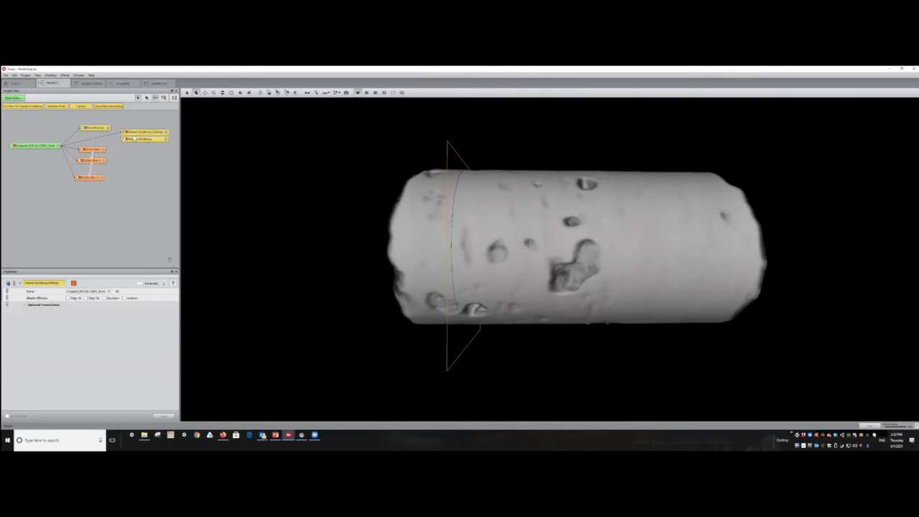
# Compare the properties of the Volume Rendering Settings, including its optional connections, with those of the Volume Rendering module.
pyautogui.click(24, 304)
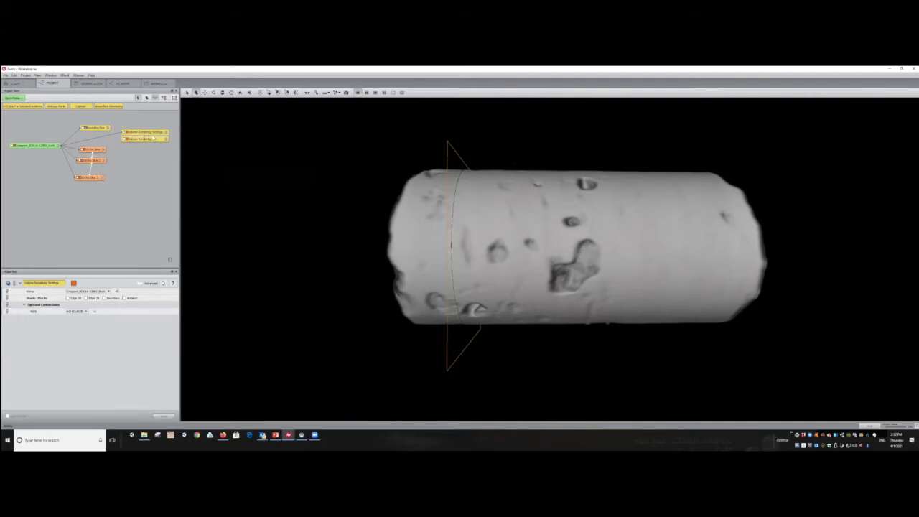
pyautogui.click(153, 139)
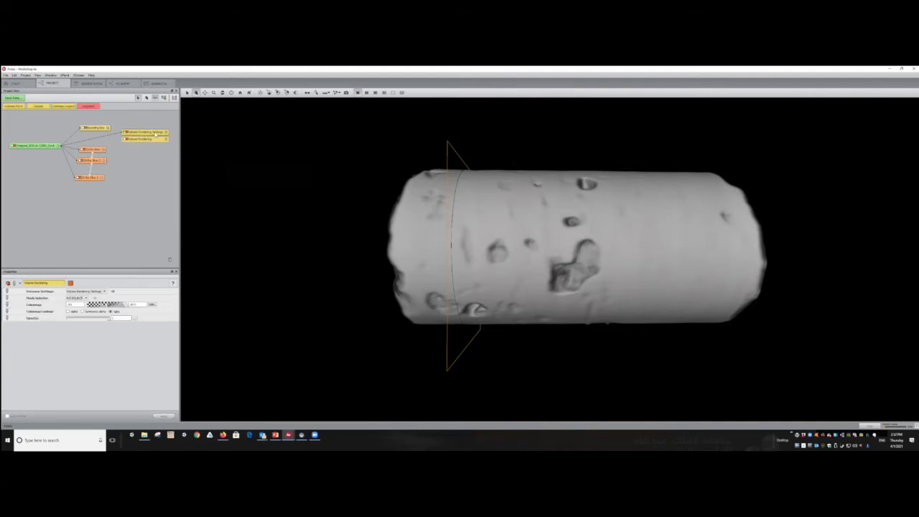
pyautogui.click(156, 133)
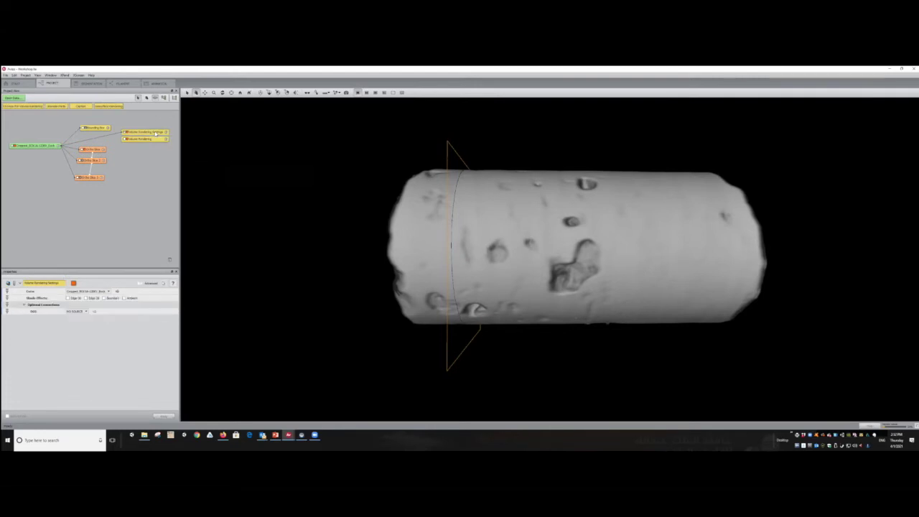
pyautogui.click(154, 138)
pyautogui.click(154, 133)
pyautogui.click(154, 137)
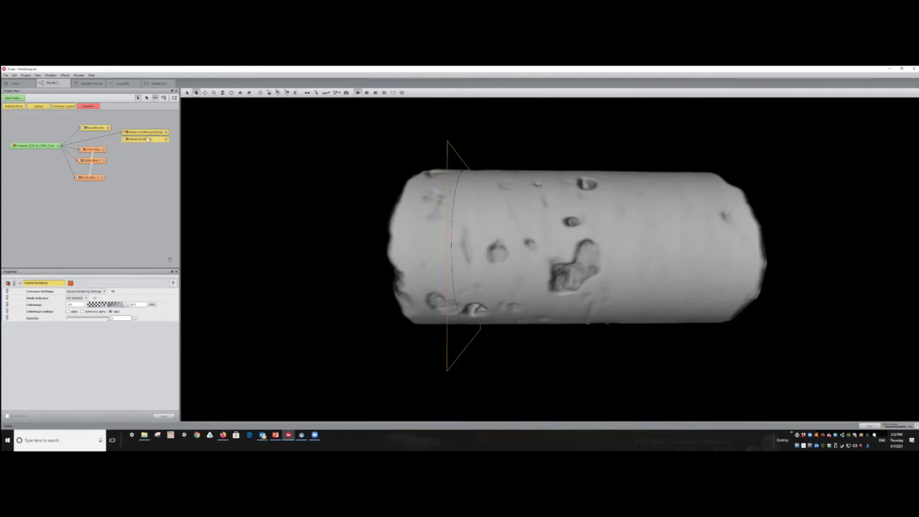
pyautogui.click(148, 133)
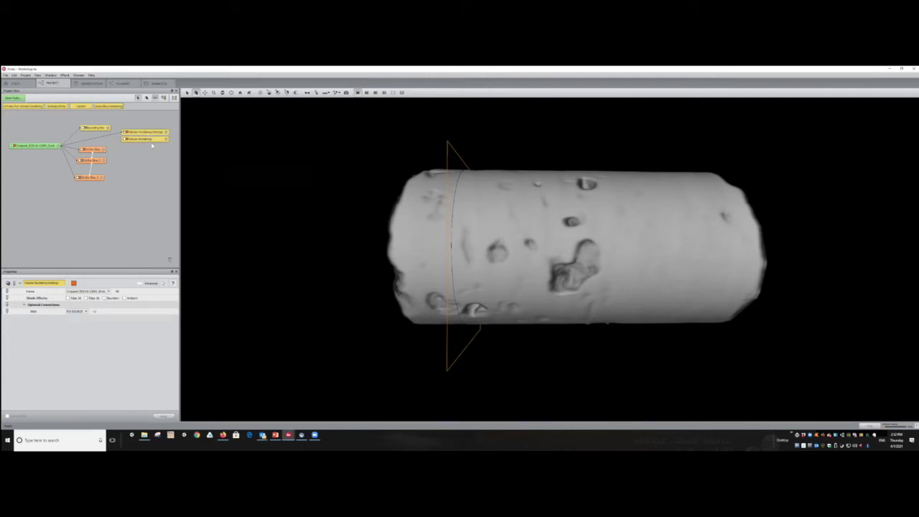
# Apply the volrenGreen.col colormap to the Volume Rendering and inspect the coloured core from another angle.
pyautogui.click(148, 140)
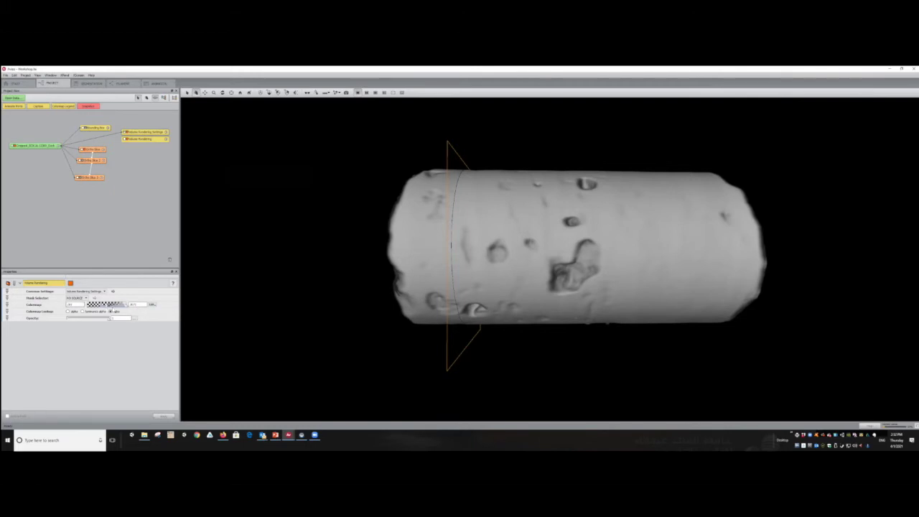
pyautogui.click(152, 305)
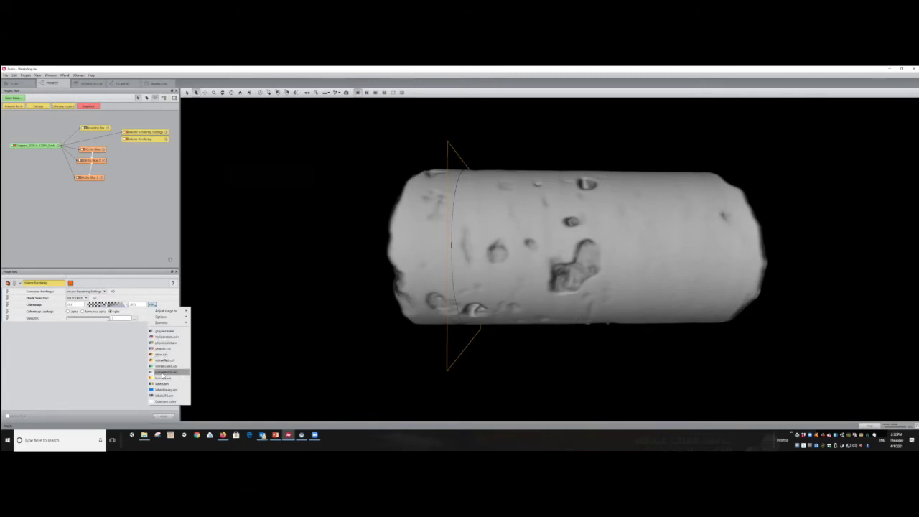
pyautogui.click(163, 366)
pyautogui.moveTo(537, 256); pyautogui.dragTo(408, 185)
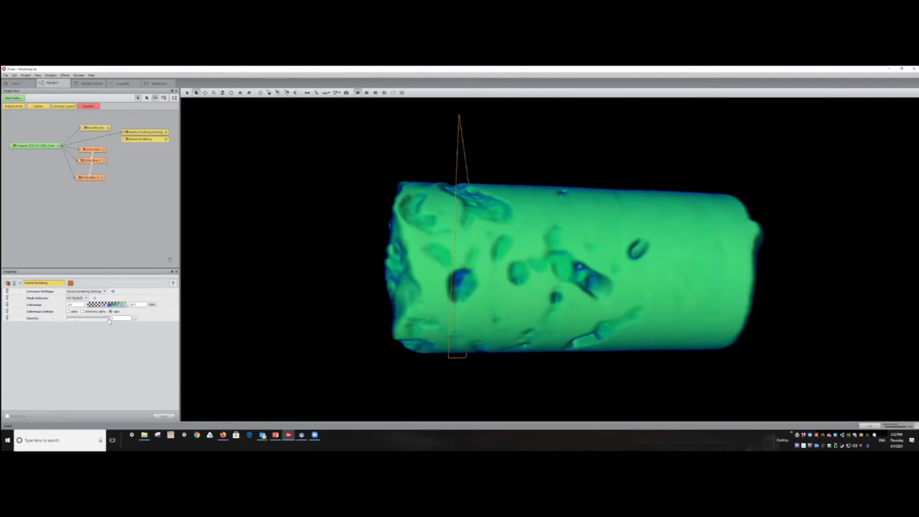
# Lower the Volume Rendering's opacity almost to its minimum and rotate the core to inspect its interior.
pyautogui.moveTo(109, 320); pyautogui.dragTo(82, 321)
pyautogui.moveTo(109, 321); pyautogui.dragTo(69, 324)
pyautogui.moveTo(364, 205); pyautogui.dragTo(643, 288)
# Switch the Volume Rendering back to the grayscale colormap and reduce its opacity to 0 so only the slice is displayed.
pyautogui.click(152, 304)
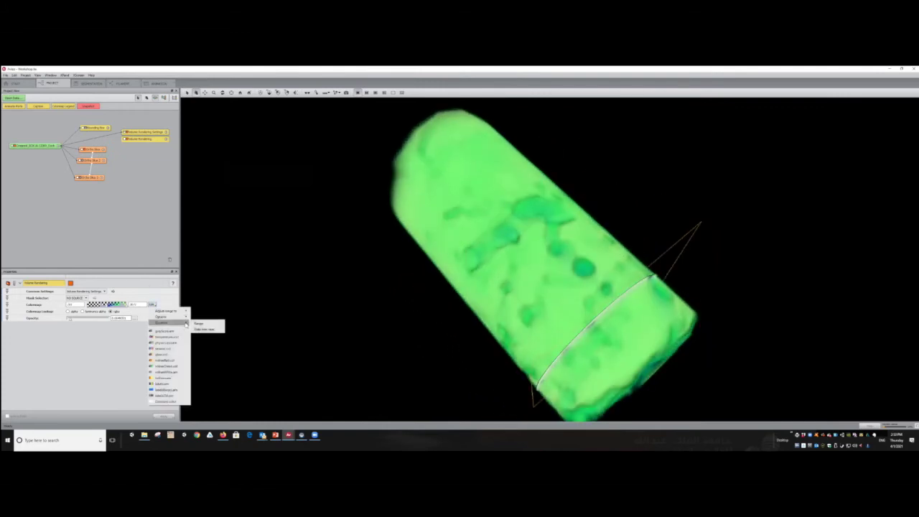
pyautogui.click(178, 330)
pyautogui.moveTo(552, 257); pyautogui.dragTo(495, 241)
pyautogui.moveTo(70, 321); pyautogui.dragTo(66, 321)
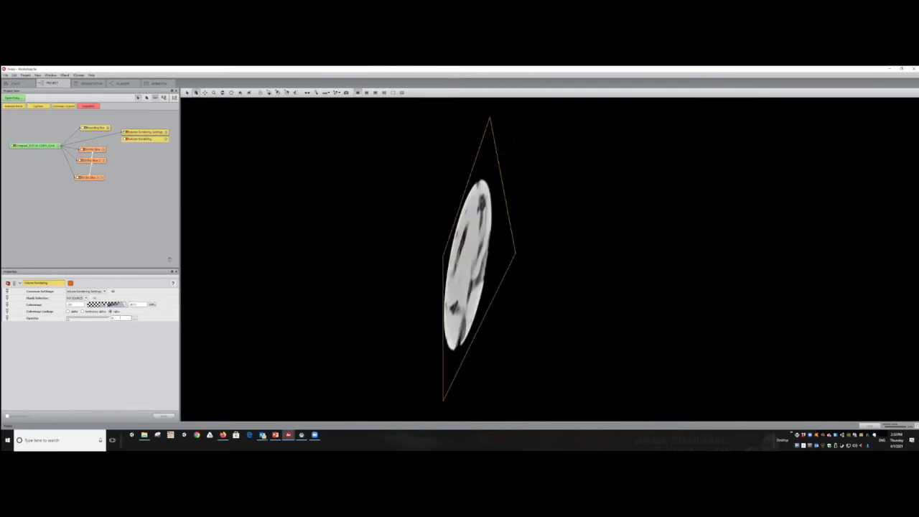
pyautogui.hotkey('alt', 'Tab')
pyautogui.moveTo(595, 212); pyautogui.dragTo(546, 233)
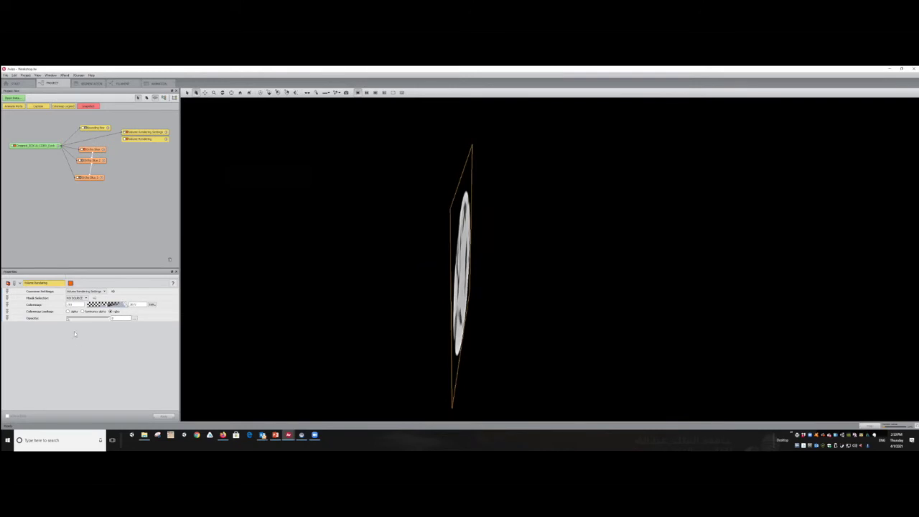
# Raise the Volume Rendering's opacity to 1 and inspect the surface of the core from several sides.
pyautogui.moveTo(69, 321); pyautogui.dragTo(107, 323)
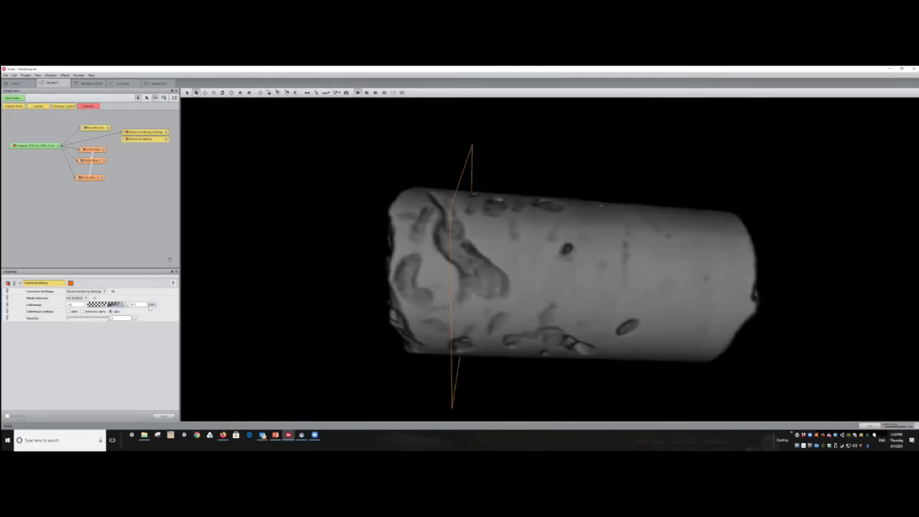
pyautogui.moveTo(573, 273); pyautogui.dragTo(473, 278)
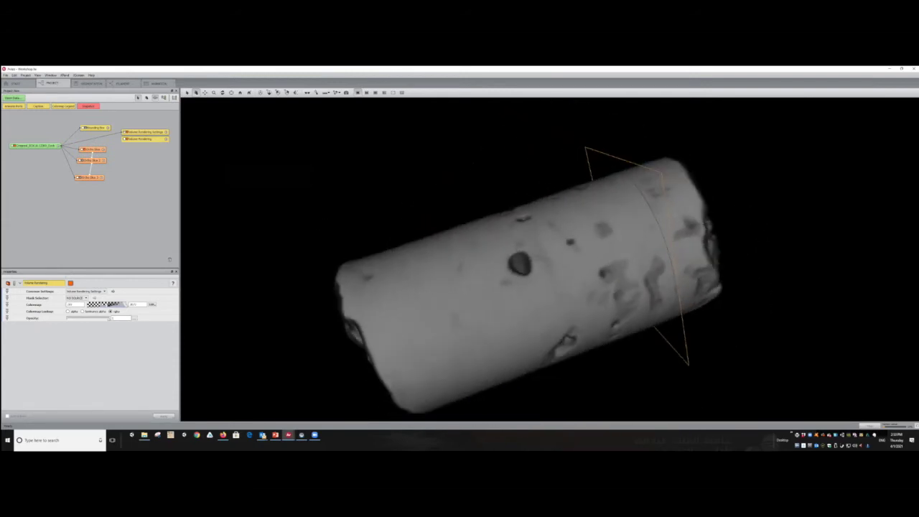
pyautogui.moveTo(416, 287); pyautogui.dragTo(585, 247)
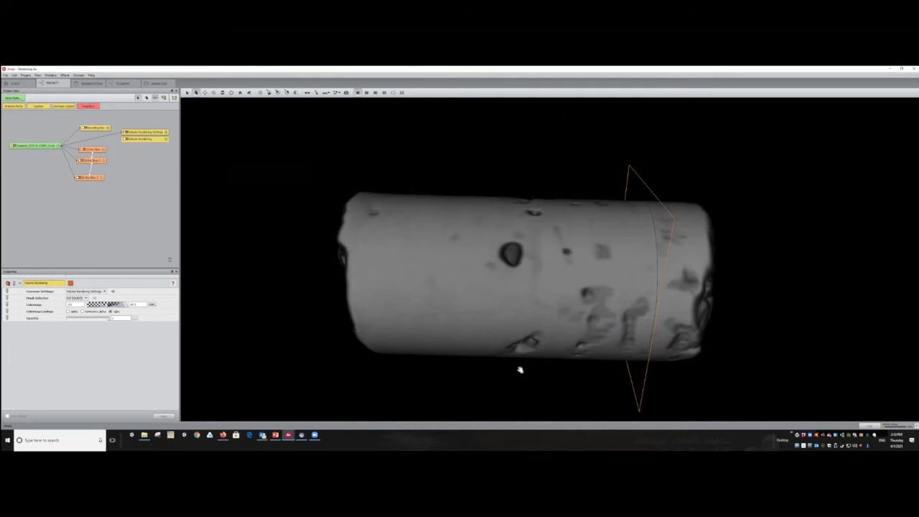
# Attach an ROI Box to the cropped rock data and view the box and core end-on along the core's axis.
pyautogui.click(41, 147)
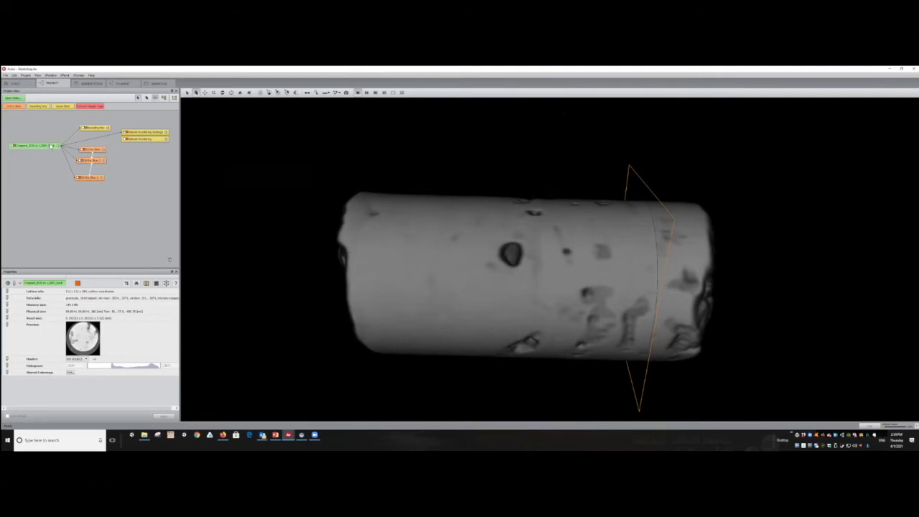
pyautogui.rightClick(51, 146)
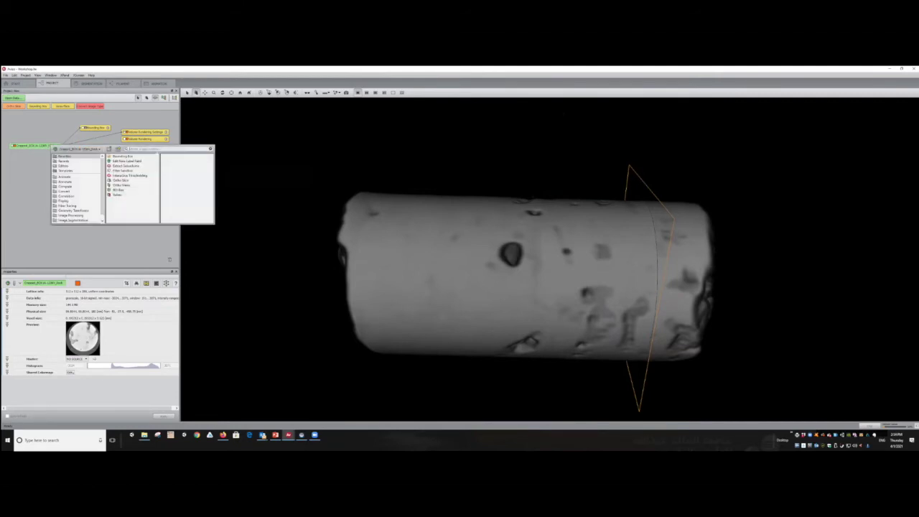
pyautogui.write('e')
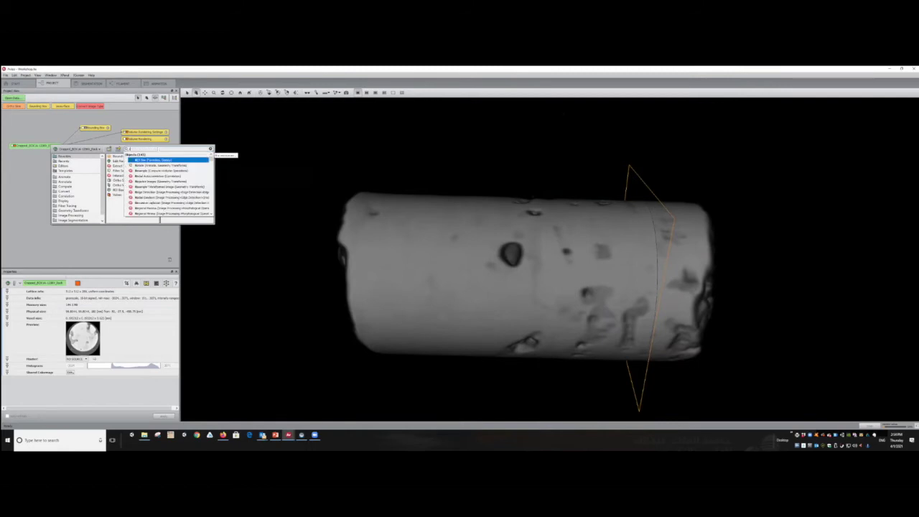
pyautogui.write('d')
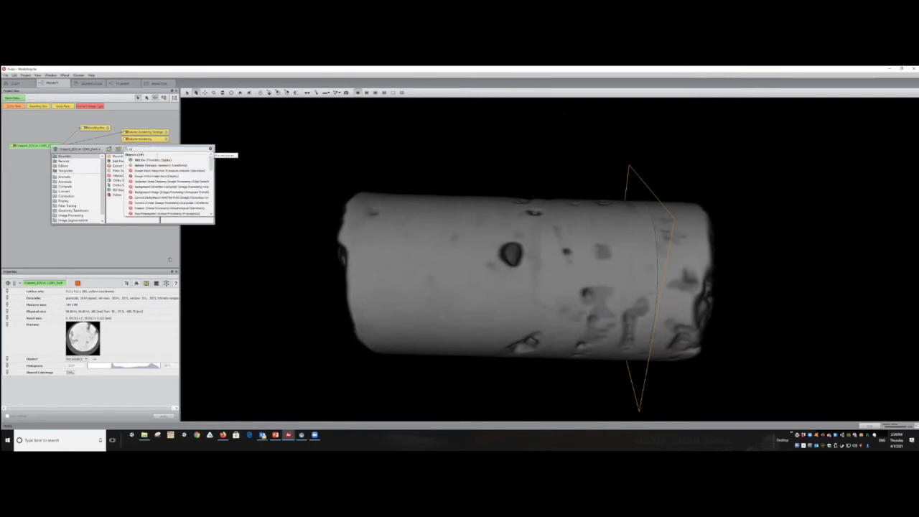
pyautogui.click(154, 159)
pyautogui.moveTo(154, 158); pyautogui.dragTo(79, 205)
pyautogui.moveTo(476, 189); pyautogui.dragTo(550, 278)
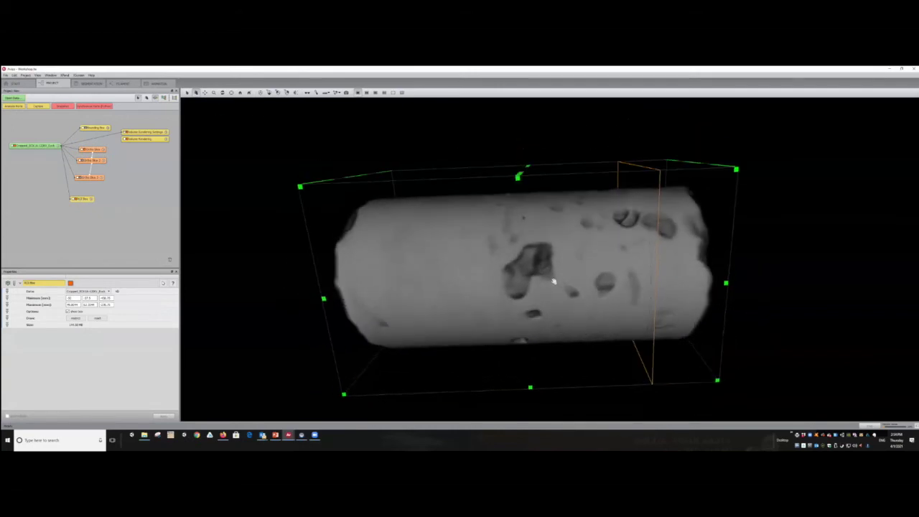
pyautogui.click(270, 94)
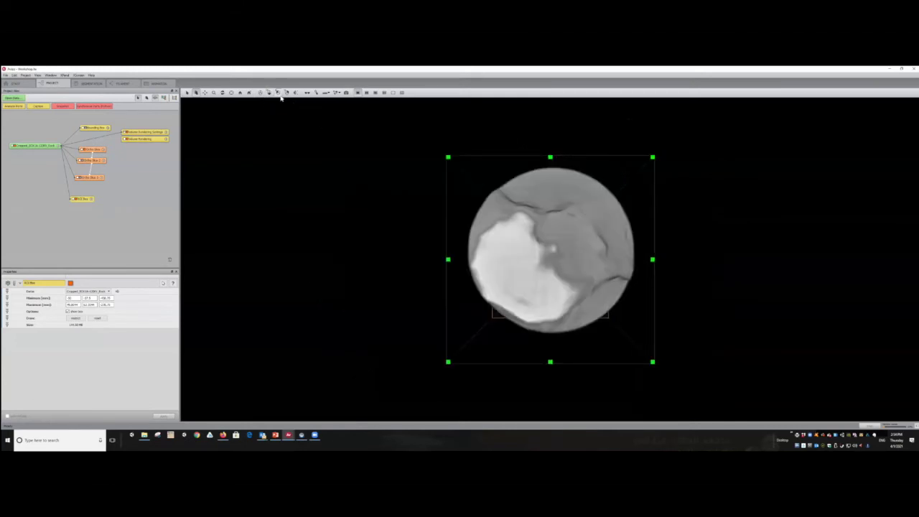
# View the core from the side and shrink the ROI Box to a middle section of the core, cutting through its width.
pyautogui.click(280, 96)
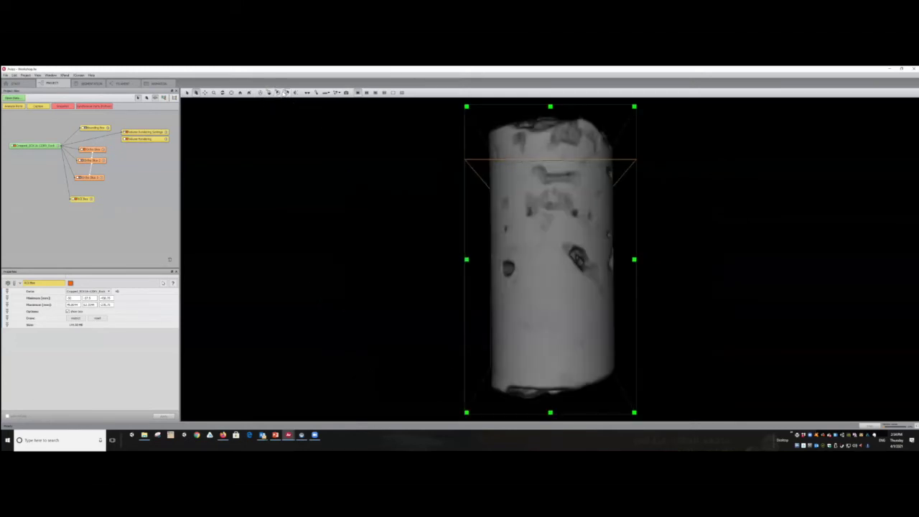
pyautogui.click(287, 94)
pyautogui.moveTo(445, 133); pyautogui.dragTo(514, 161)
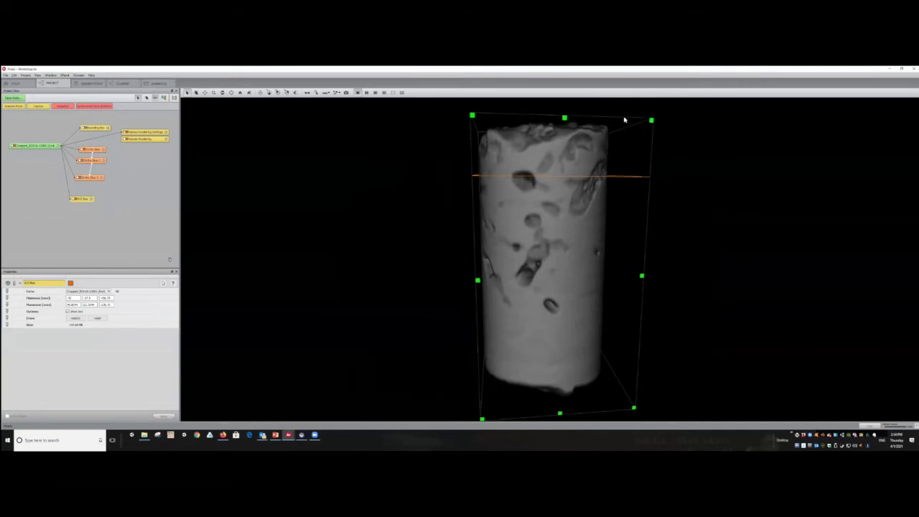
pyautogui.moveTo(651, 122); pyautogui.dragTo(643, 216)
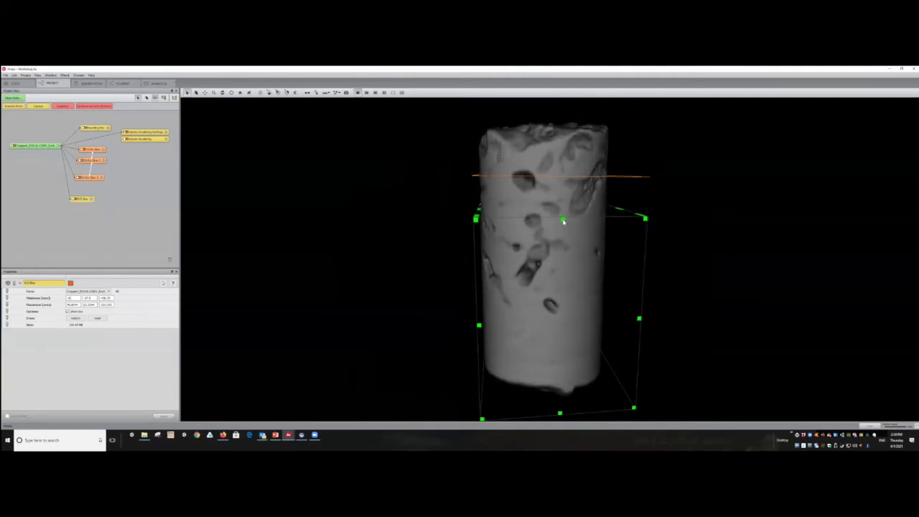
pyautogui.moveTo(639, 315); pyautogui.dragTo(608, 316)
pyautogui.moveTo(544, 415); pyautogui.dragTo(554, 287)
pyautogui.moveTo(478, 250); pyautogui.dragTo(485, 249)
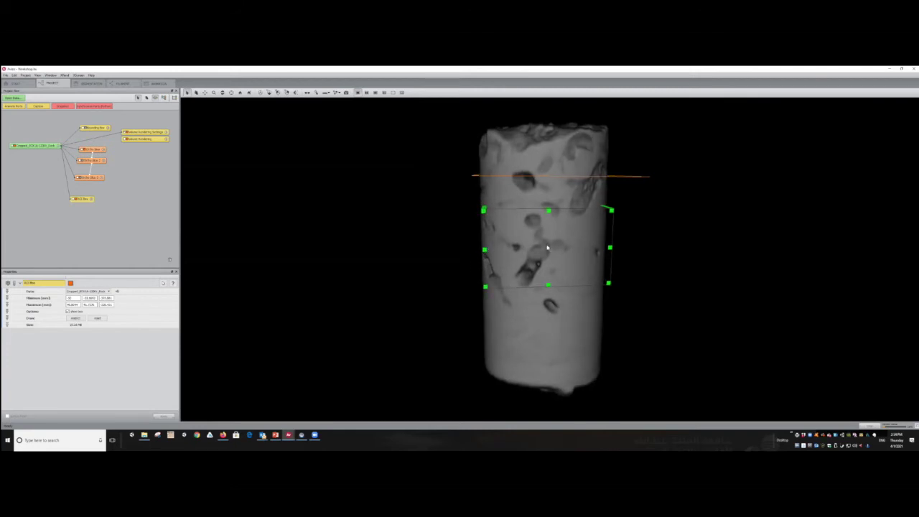
pyautogui.moveTo(610, 249); pyautogui.dragTo(601, 249)
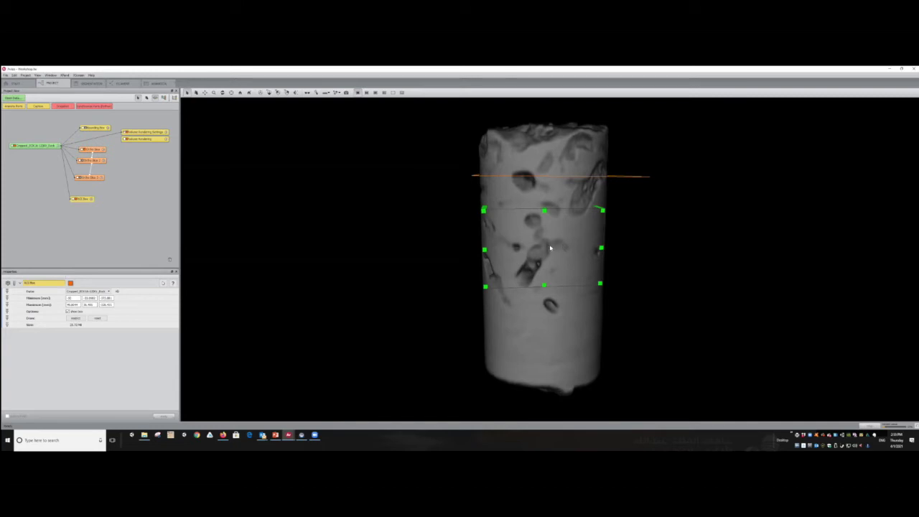
# Set the ROI Box as the region of interest in the Volume Rendering Settings and inspect the cut block from several sides.
pyautogui.click(142, 132)
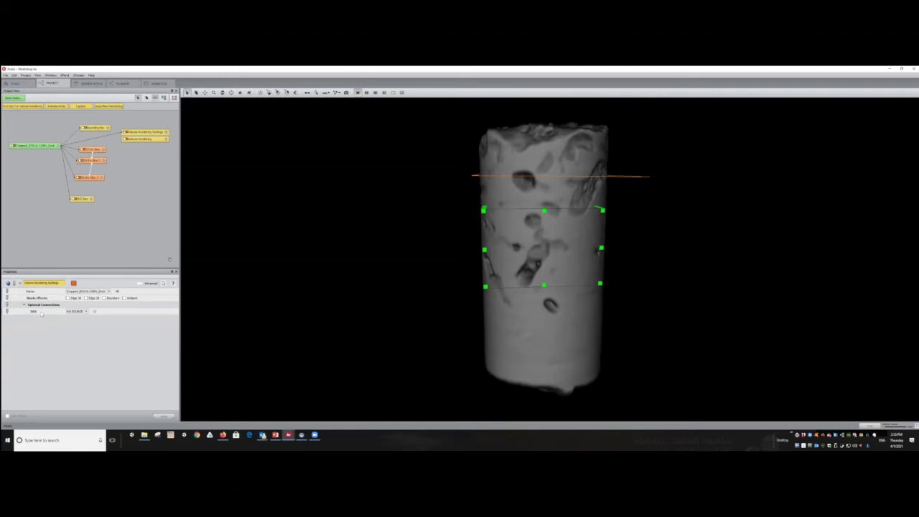
pyautogui.click(83, 311)
pyautogui.click(82, 319)
pyautogui.click(196, 92)
pyautogui.moveTo(602, 171); pyautogui.dragTo(592, 264)
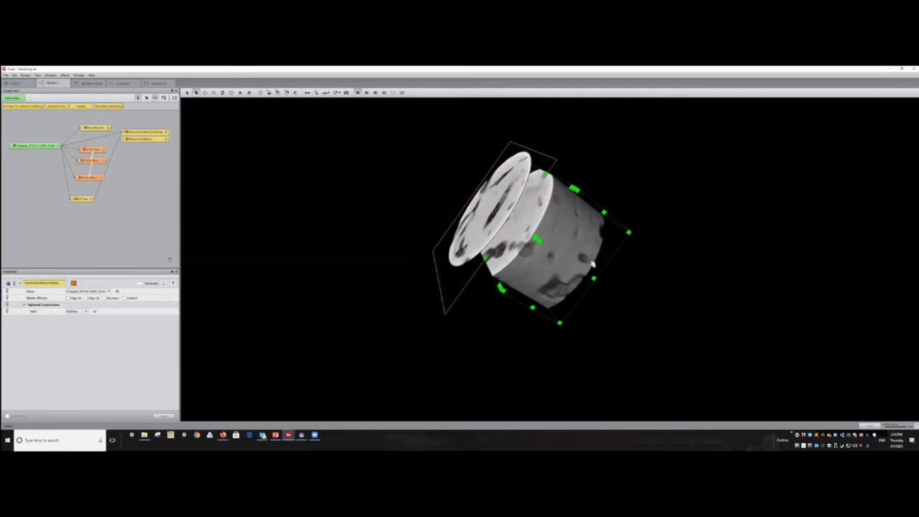
pyautogui.scroll(3, 591, 270)
pyautogui.moveTo(590, 275); pyautogui.dragTo(168, 172)
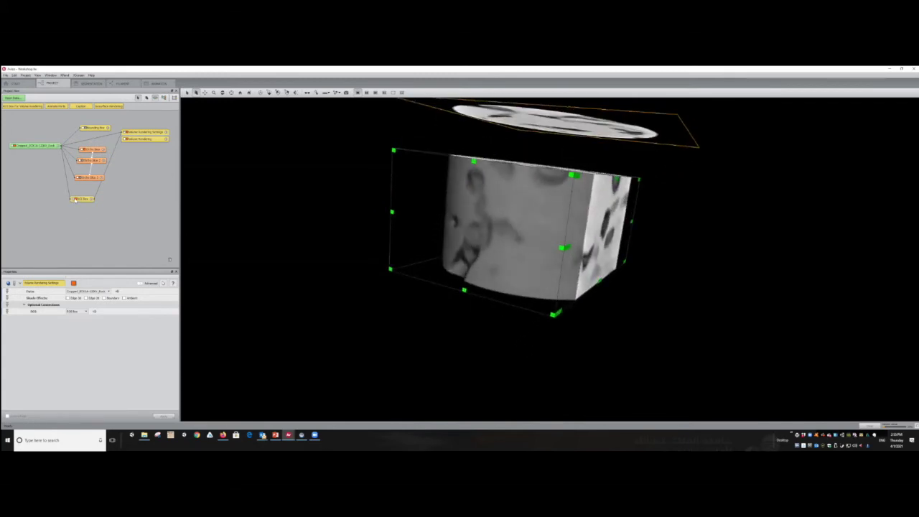
# Hide the first Ortho Slice so only the cut block is displayed, and move the Volume Rendering modules lower in the project graph.
pyautogui.click(82, 149)
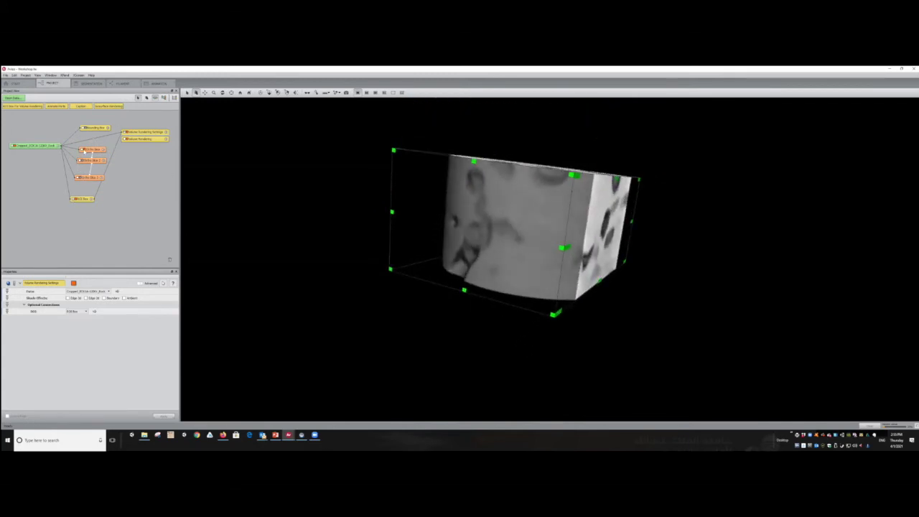
pyautogui.moveTo(554, 158); pyautogui.dragTo(604, 237)
pyautogui.moveTo(528, 246); pyautogui.dragTo(525, 208)
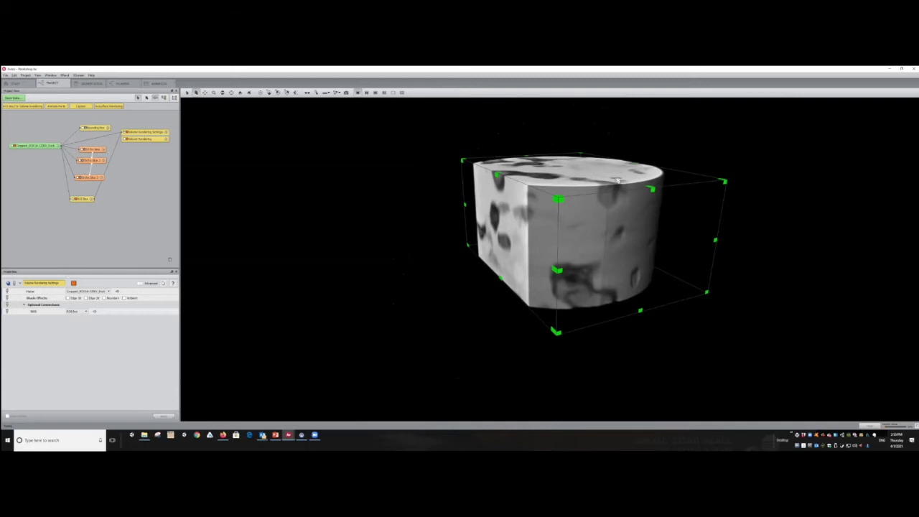
pyautogui.moveTo(139, 134); pyautogui.dragTo(143, 168)
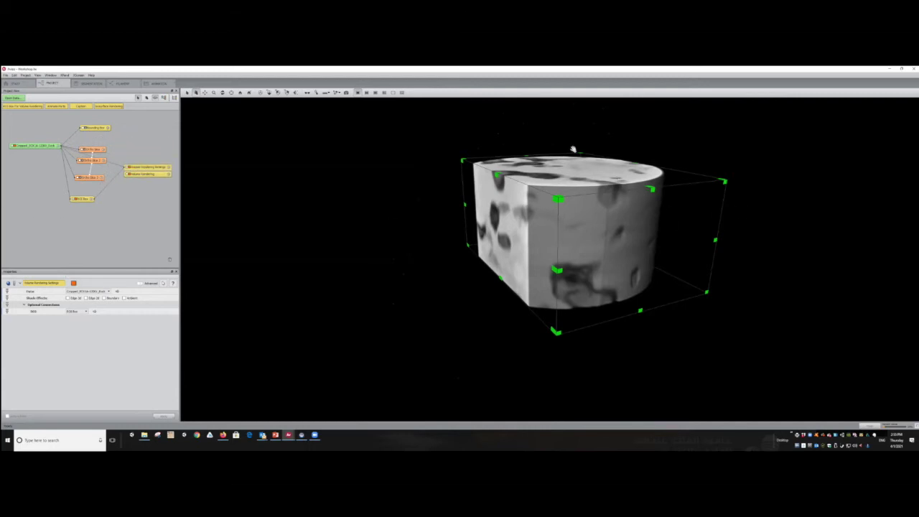
pyautogui.moveTo(685, 148); pyautogui.dragTo(657, 154)
pyautogui.hotkey('alt', 'Tab')
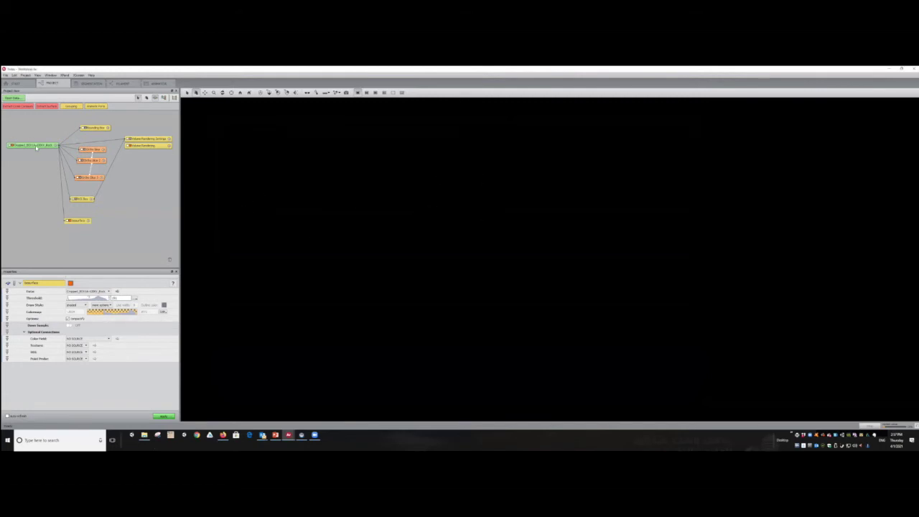
# Shift the cropped rock data module slightly and delete the existing Isosurface from the project graph.
pyautogui.moveTo(37, 147); pyautogui.dragTo(33, 146)
pyautogui.click(82, 221)
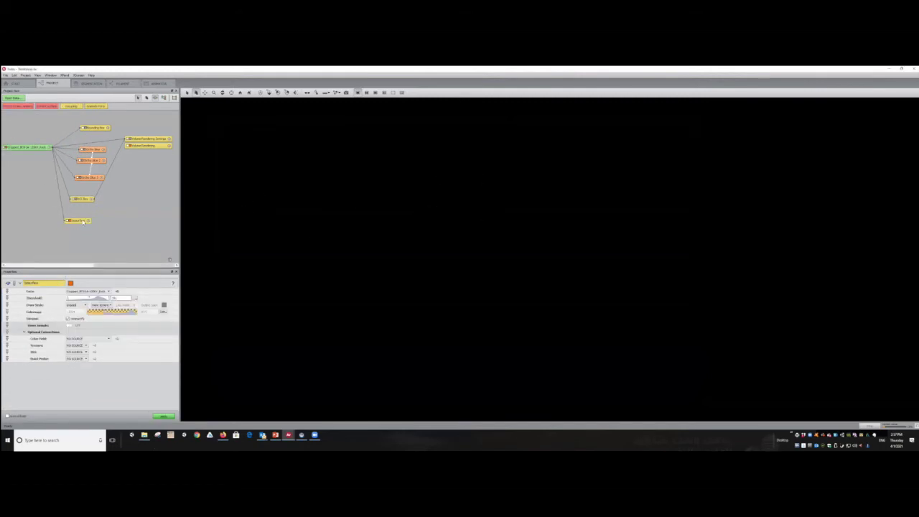
pyautogui.press('Delete')
# Attach an Isosurface to the cropped rock data and place its module below the ROI Box.
pyautogui.click(37, 149)
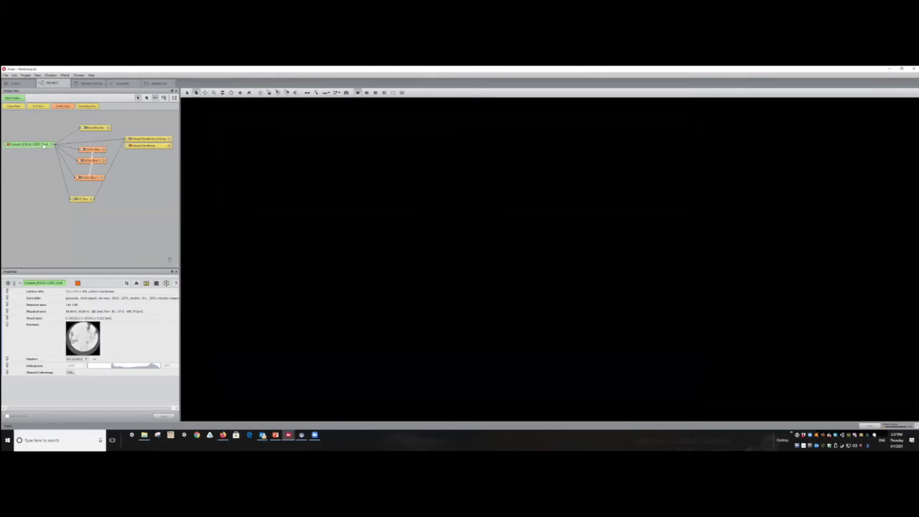
pyautogui.rightClick(45, 145)
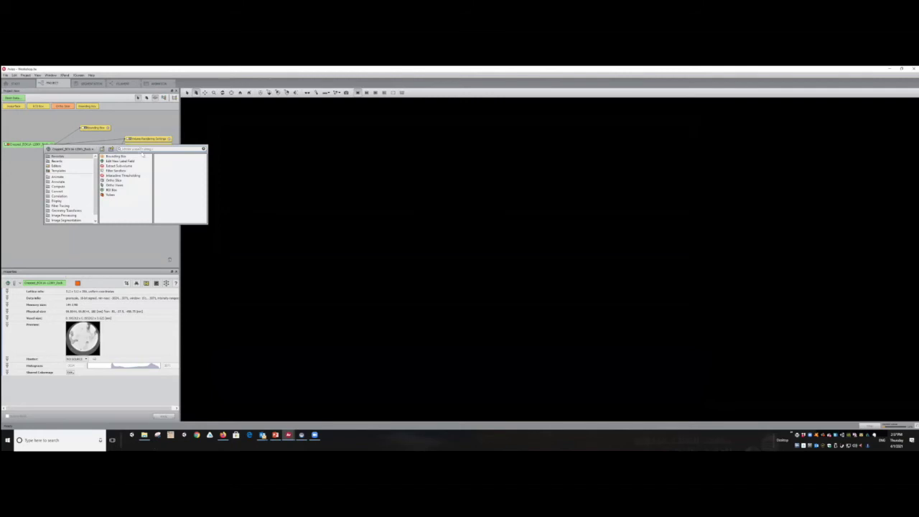
pyautogui.write('vol')
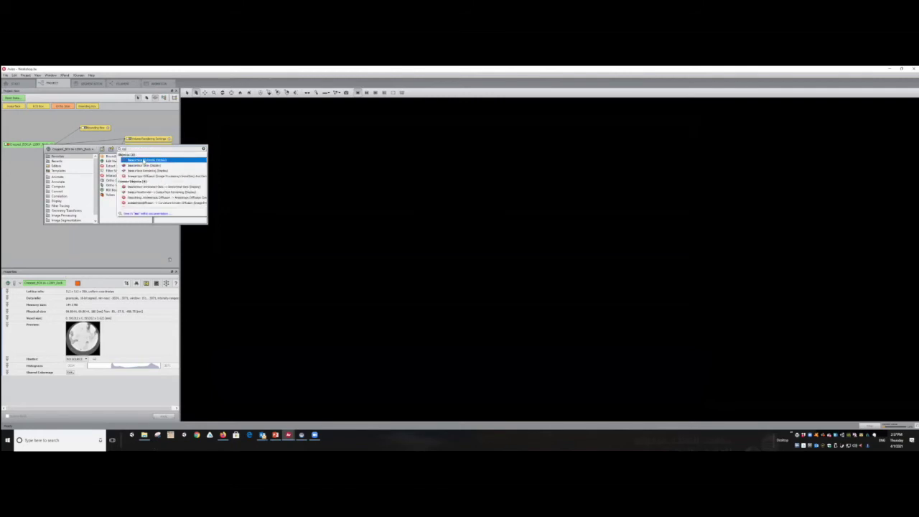
pyautogui.click(144, 160)
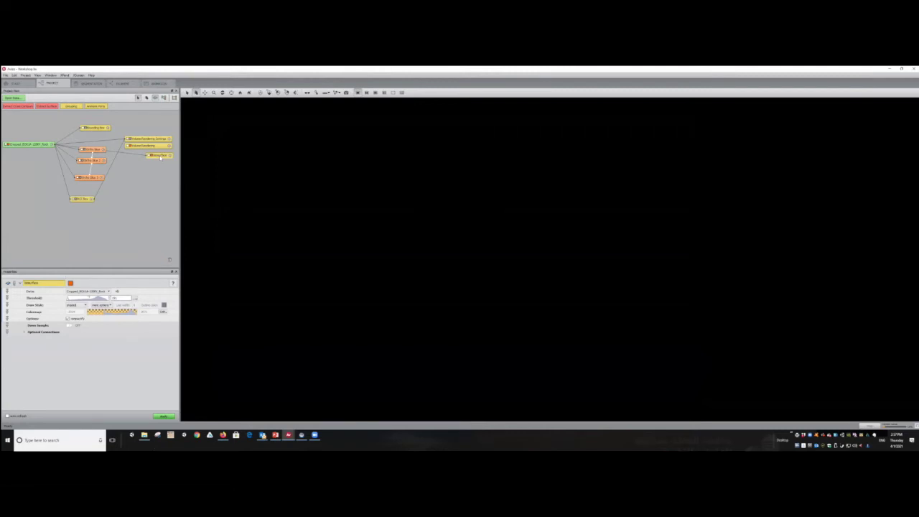
pyautogui.moveTo(115, 217); pyautogui.dragTo(82, 219)
# Lower the Isosurface threshold to near its minimum, keep the shaded draw style, generate the surface and rotate it to a side view.
pyautogui.moveTo(69, 301); pyautogui.dragTo(70, 302)
pyautogui.click(79, 306)
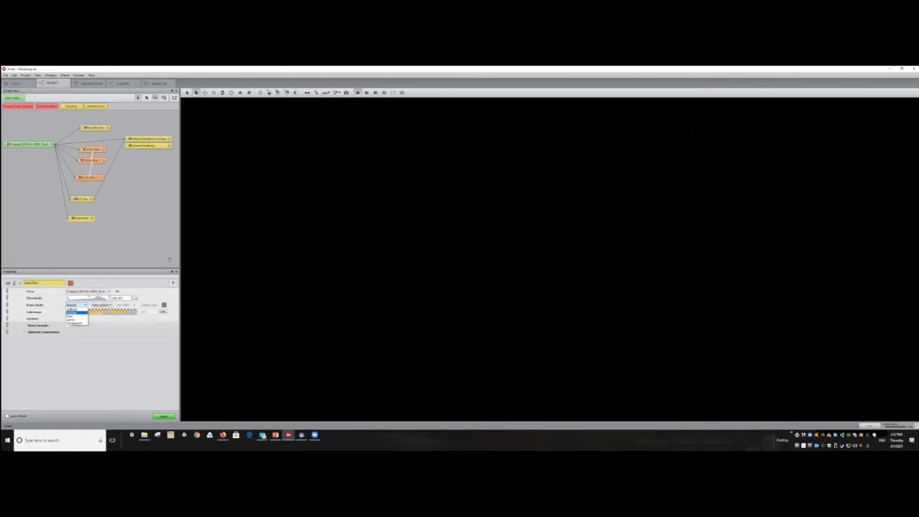
pyautogui.click(74, 314)
pyautogui.click(163, 417)
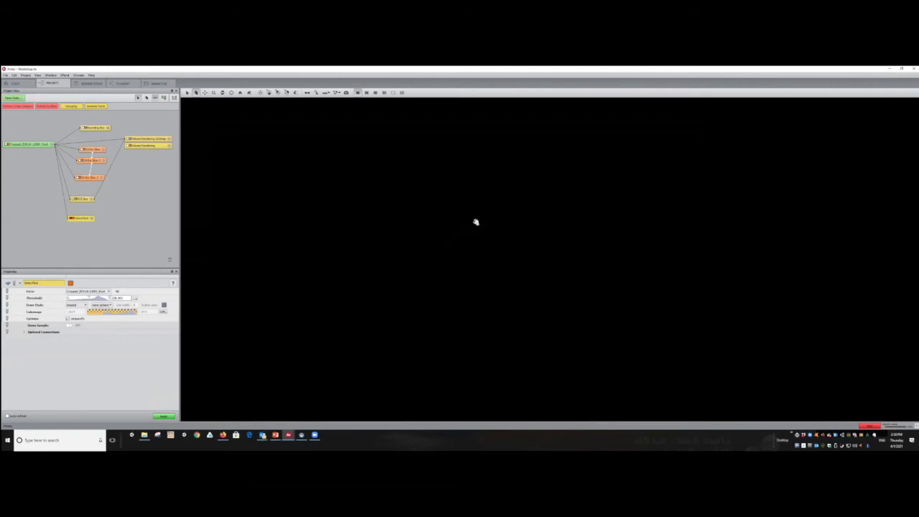
pyautogui.moveTo(574, 271); pyautogui.dragTo(525, 244)
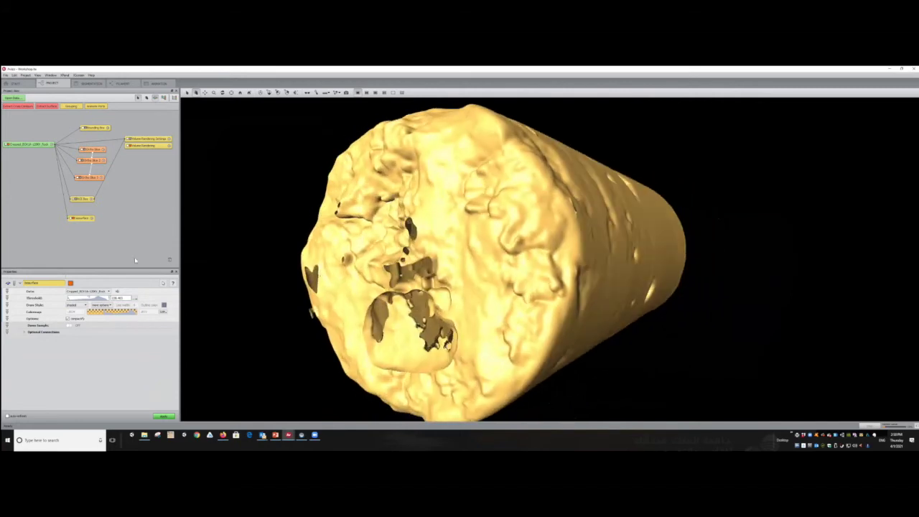
pyautogui.click(70, 305)
pyautogui.click(73, 305)
pyautogui.moveTo(629, 270); pyautogui.dragTo(585, 197)
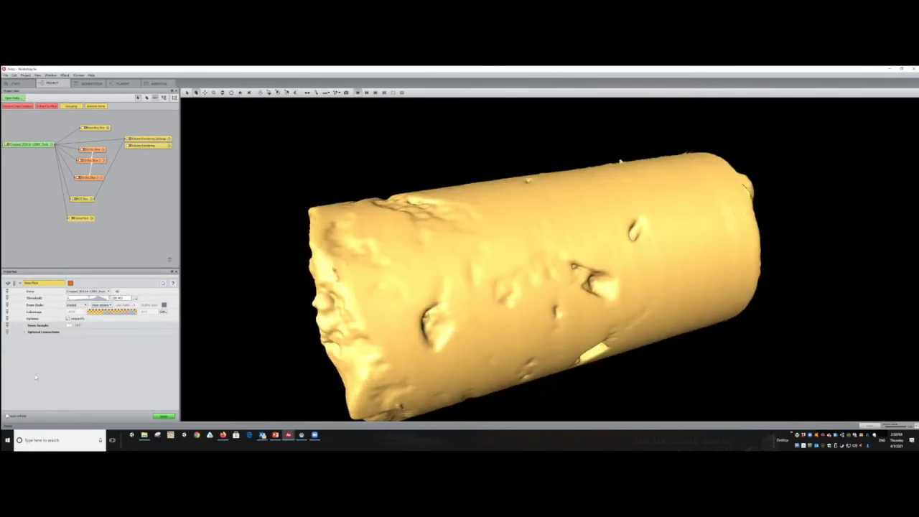
# Enable automatic refresh for the Isosurface, raise its threshold to expose the cavities and rotate the core to check them.
pyautogui.click(8, 415)
pyautogui.moveTo(69, 299); pyautogui.dragTo(98, 299)
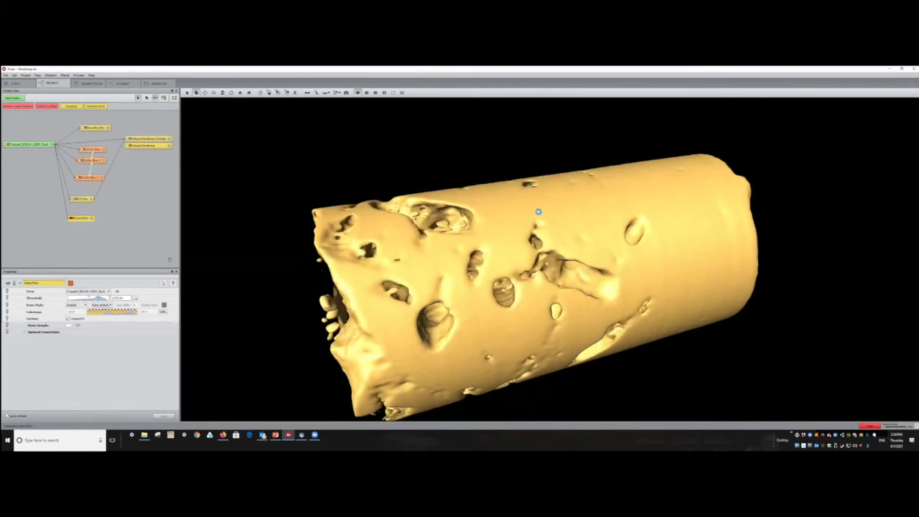
pyautogui.moveTo(656, 207); pyautogui.dragTo(486, 221)
pyautogui.moveTo(536, 251); pyautogui.dragTo(567, 208)
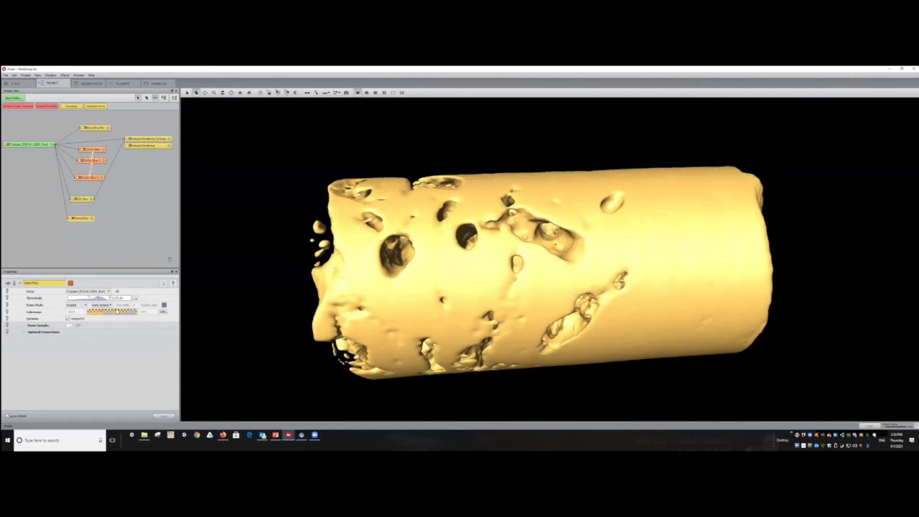
# Change the Isosurface's constant color to a slightly darkened blue and view the recolored core from another side.
pyautogui.click(117, 314)
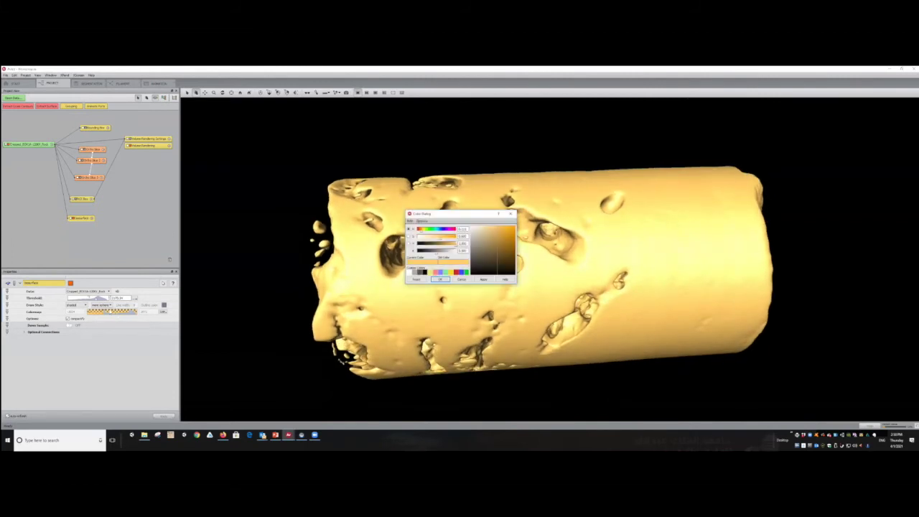
pyautogui.click(512, 214)
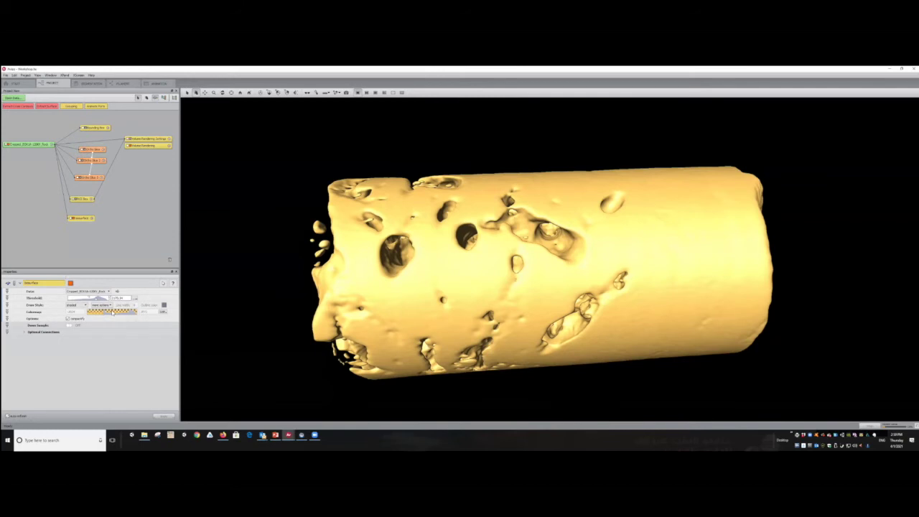
pyautogui.click(113, 314)
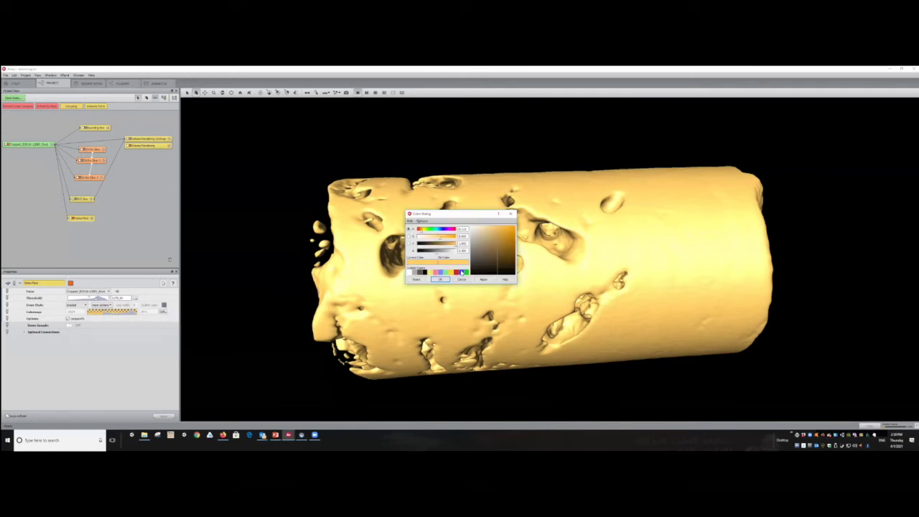
pyautogui.click(462, 273)
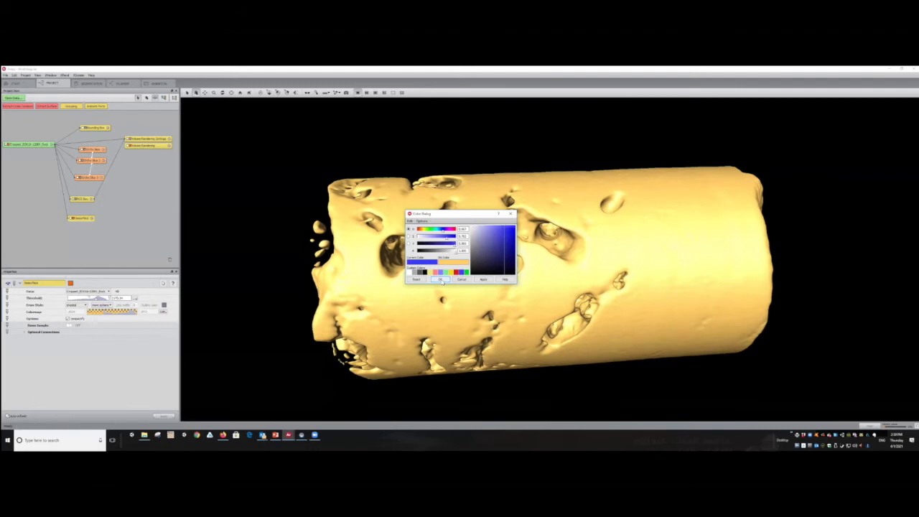
pyautogui.moveTo(503, 251); pyautogui.dragTo(508, 236)
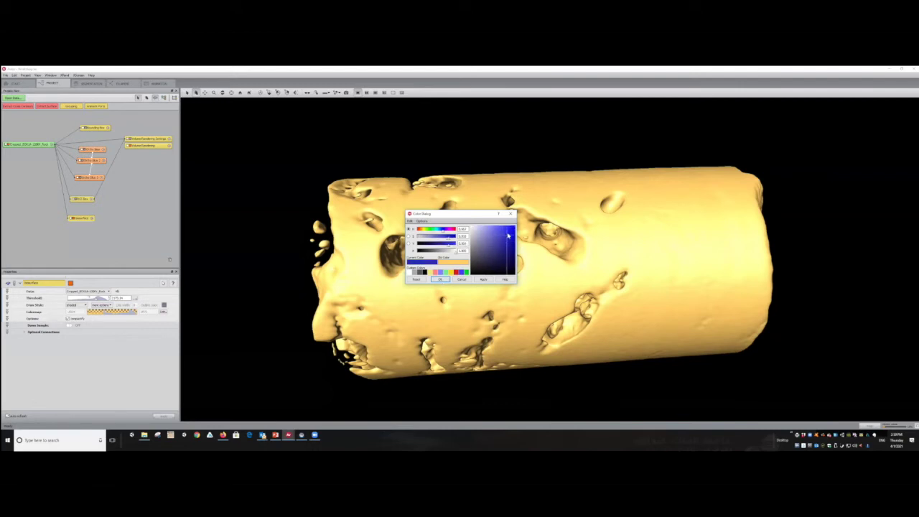
pyautogui.click(448, 280)
pyautogui.moveTo(518, 246); pyautogui.dragTo(600, 135)
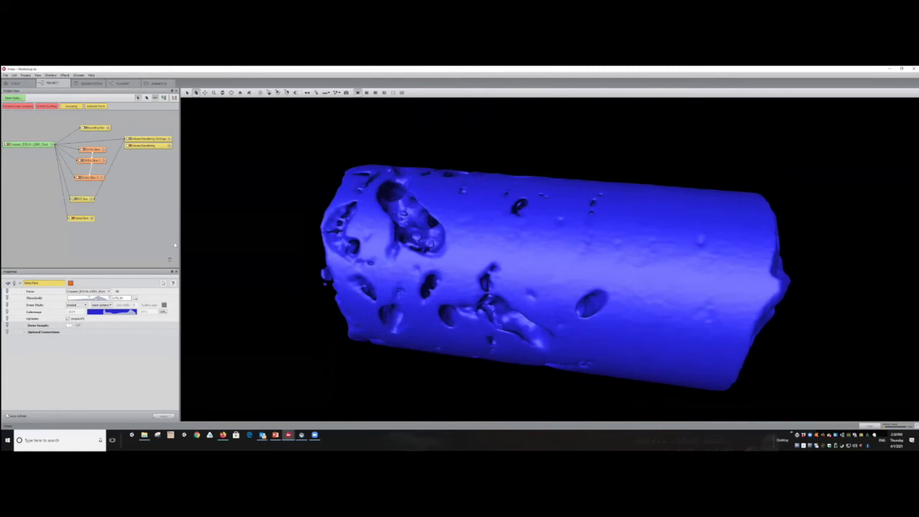
# Toggle the Isosurface's visibility off and on, and examine the cavities and broken end of the blue core from all sides.
pyautogui.click(72, 218)
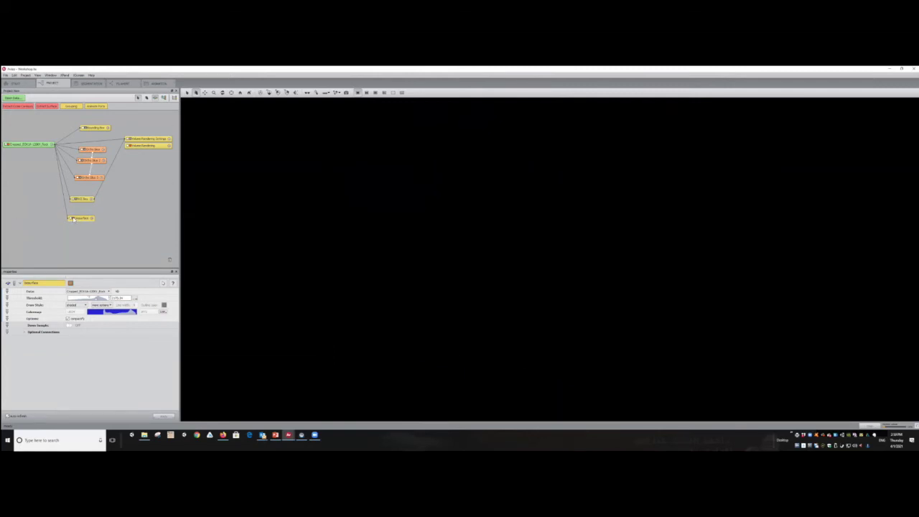
pyautogui.click(72, 218)
pyautogui.moveTo(374, 249); pyautogui.dragTo(406, 237)
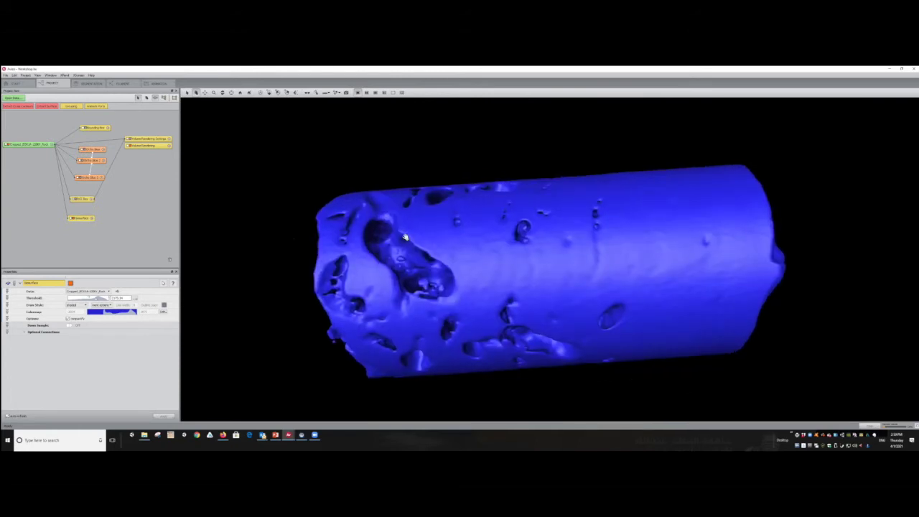
pyautogui.moveTo(614, 240); pyautogui.dragTo(464, 229)
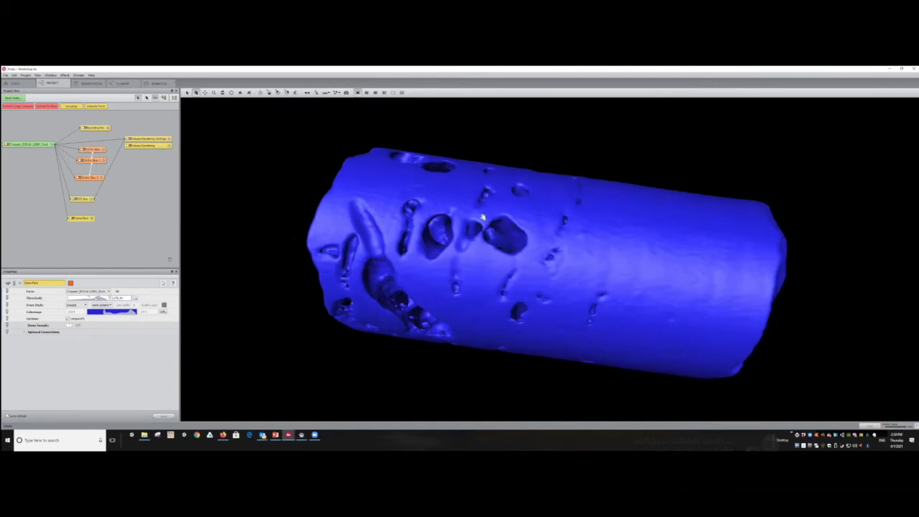
pyautogui.moveTo(528, 178); pyautogui.dragTo(557, 241)
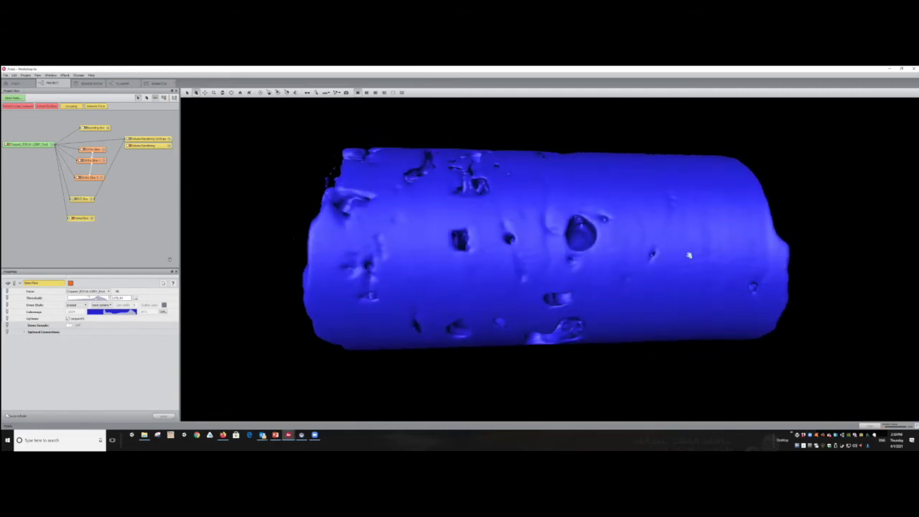
pyautogui.moveTo(562, 226); pyautogui.dragTo(539, 255)
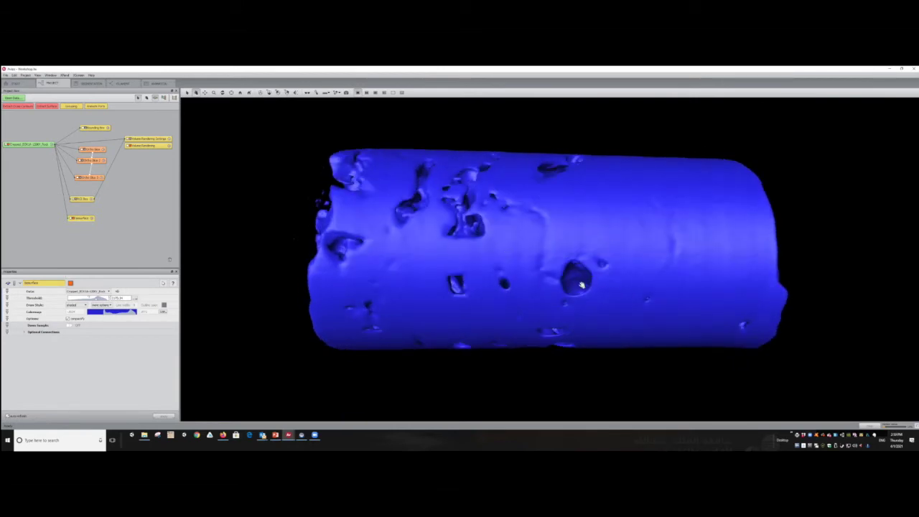
pyautogui.moveTo(441, 188); pyautogui.dragTo(669, 258)
pyautogui.moveTo(609, 256); pyautogui.dragTo(589, 197)
pyautogui.moveTo(605, 186); pyautogui.dragTo(698, 242)
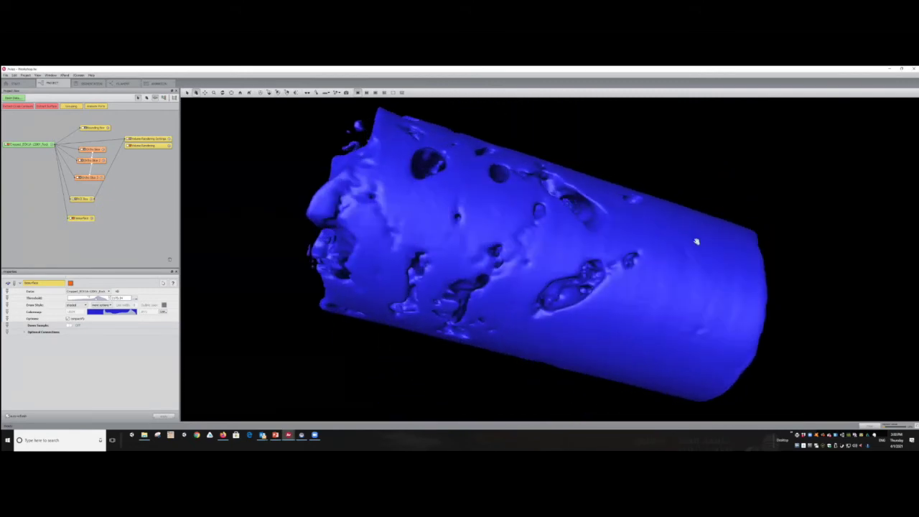
# Tidy the project graph by repositioning the dataset, Volume Rendering, Isosurface and ROI Box nodes, and view the blue core from other sides.
pyautogui.moveTo(627, 213); pyautogui.dragTo(491, 195)
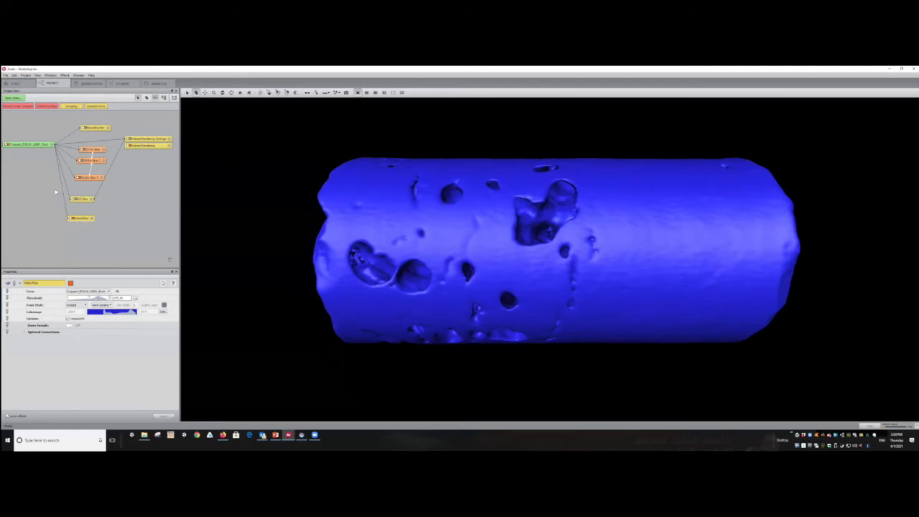
pyautogui.moveTo(41, 144); pyautogui.dragTo(49, 145)
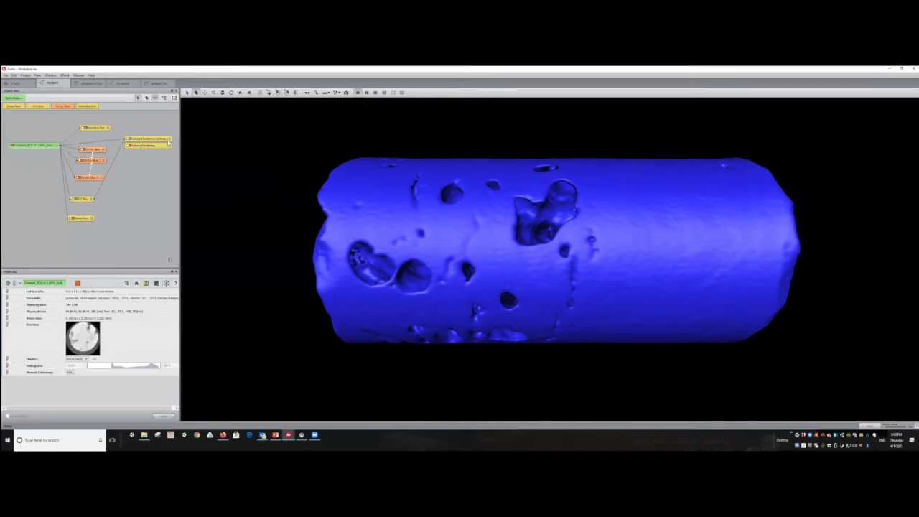
pyautogui.moveTo(168, 144); pyautogui.dragTo(164, 142)
pyautogui.hotkey('alt', 'Tab')
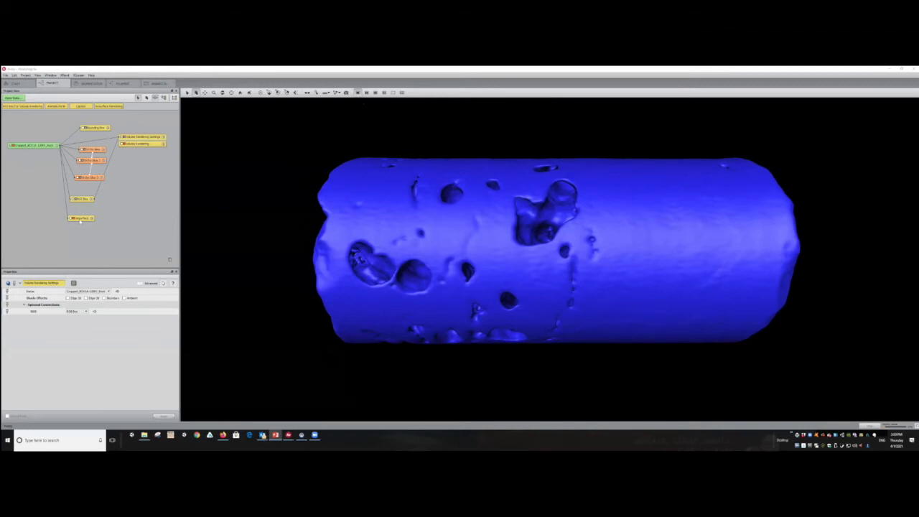
pyautogui.moveTo(80, 219); pyautogui.dragTo(83, 218)
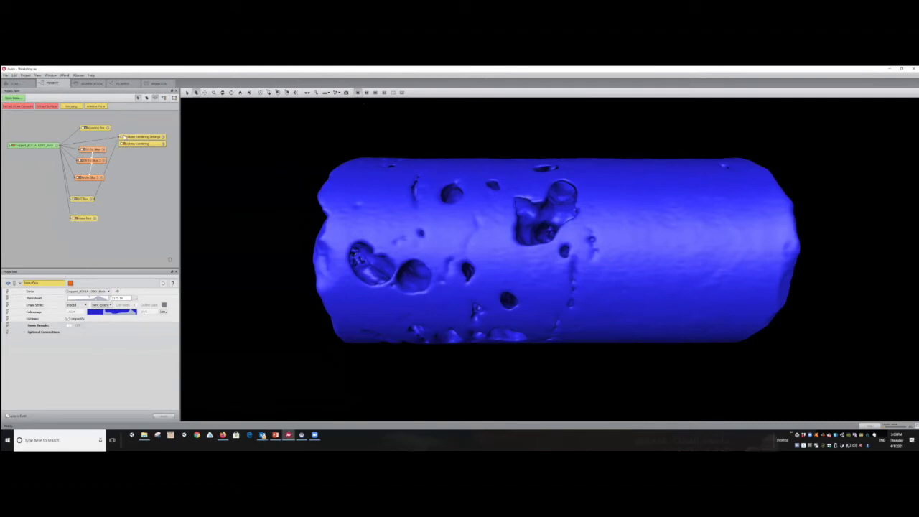
pyautogui.moveTo(143, 138); pyautogui.dragTo(143, 146)
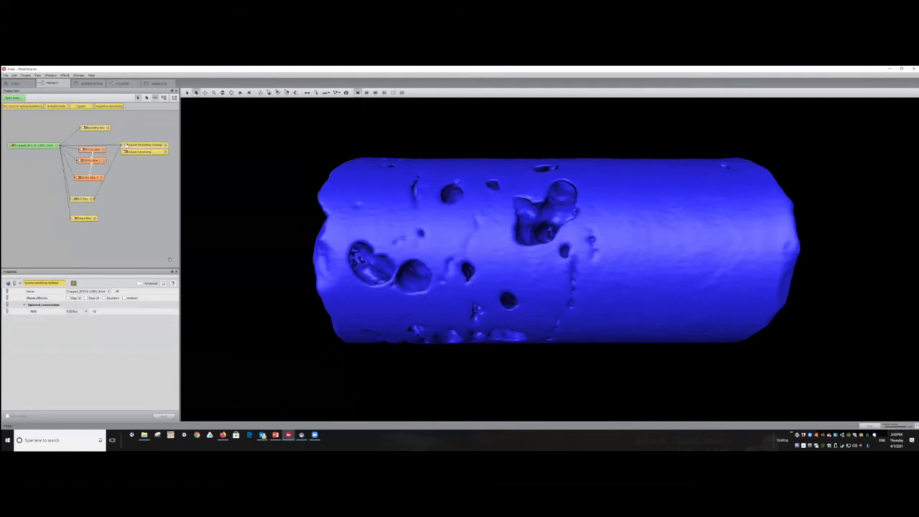
pyautogui.click(125, 151)
pyautogui.click(83, 199)
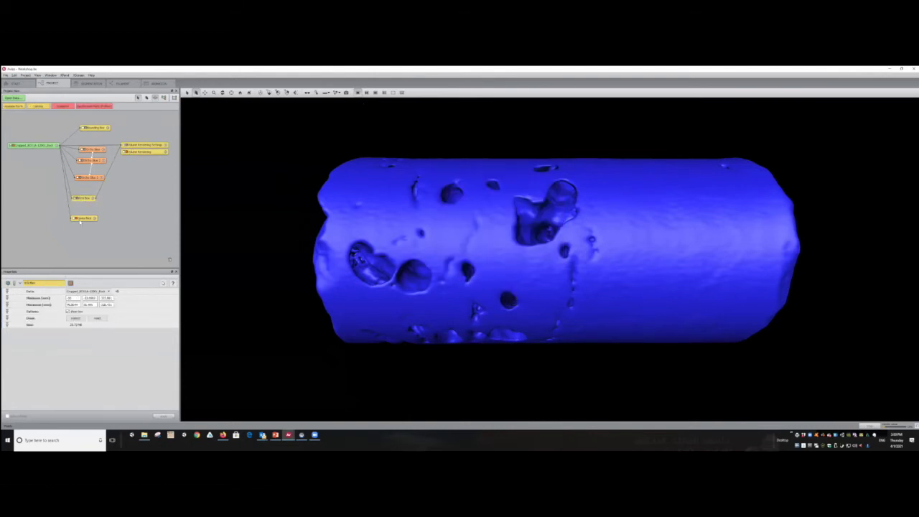
pyautogui.moveTo(598, 185); pyautogui.dragTo(616, 263)
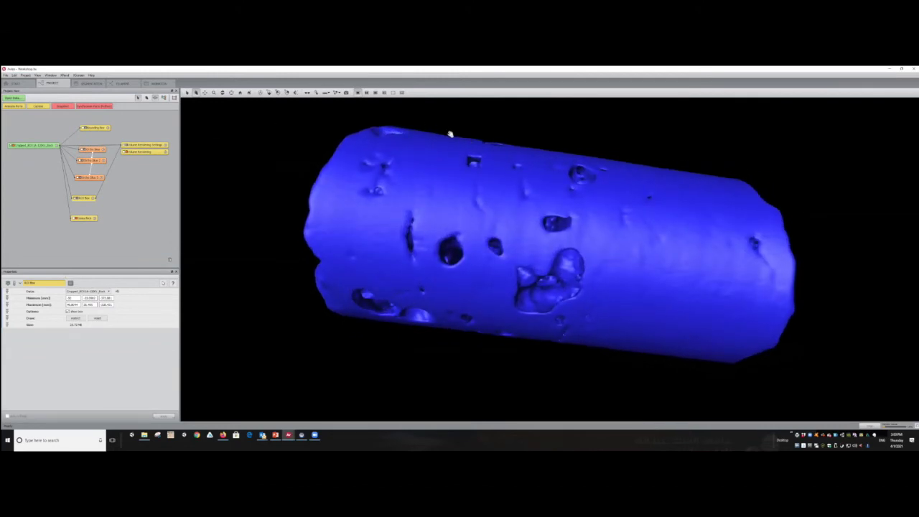
pyautogui.moveTo(464, 137); pyautogui.dragTo(437, 140)
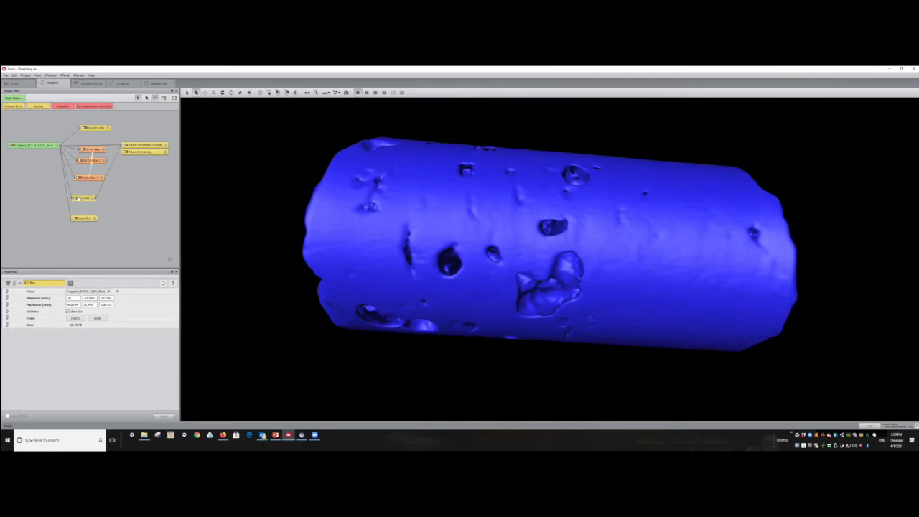
pyautogui.moveTo(87, 201); pyautogui.dragTo(88, 198)
pyautogui.moveTo(583, 164); pyautogui.dragTo(568, 225)
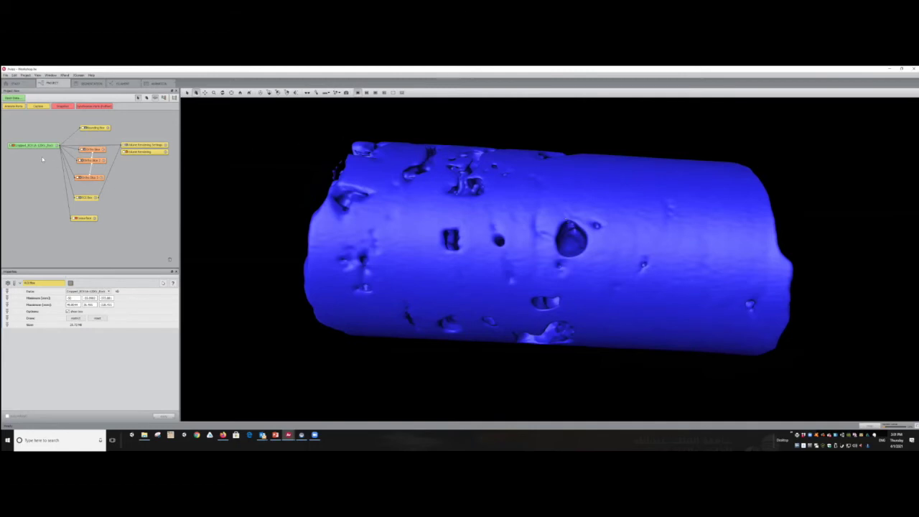
# Attach an Extract Subvolume module to the cropped rock dataset.
pyautogui.click(46, 146)
pyautogui.moveTo(40, 146); pyautogui.dragTo(37, 150)
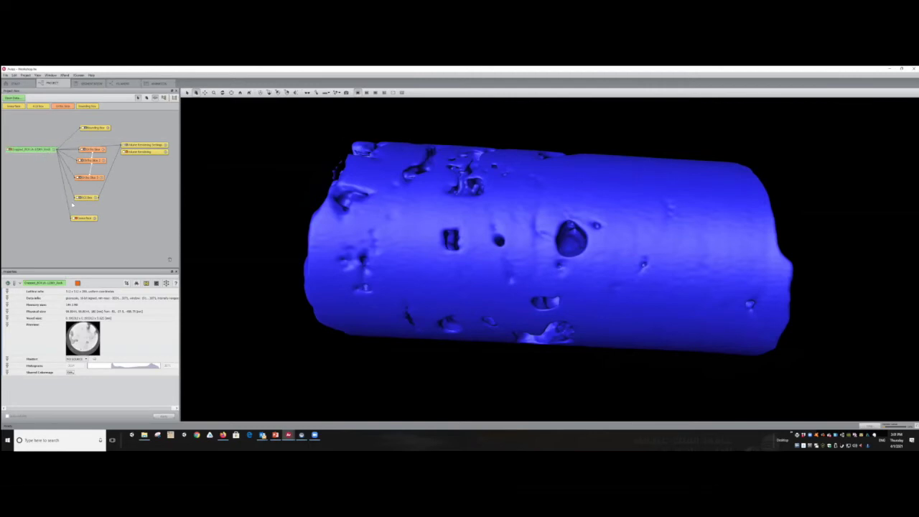
pyautogui.rightClick(49, 149)
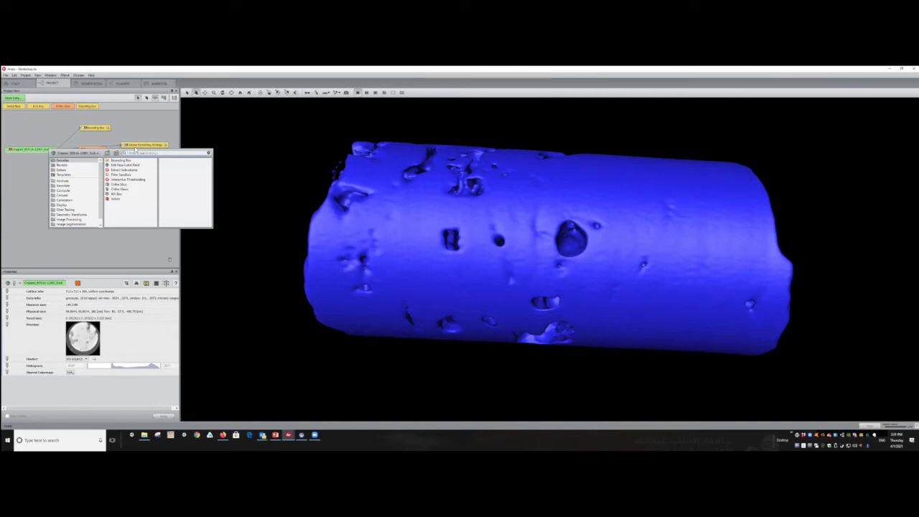
pyautogui.write('con')
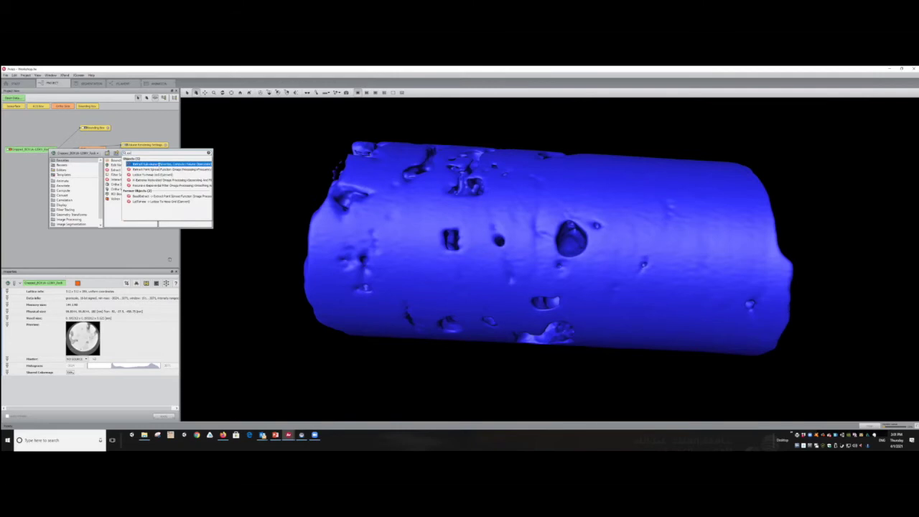
pyautogui.doubleClick(139, 165)
# Spread out the Bounding Box and Isosurface nodes in the project graph to make room for the Extract Subvolume module.
pyautogui.moveTo(62, 171); pyautogui.dragTo(43, 127)
pyautogui.click(106, 125)
pyautogui.moveTo(106, 124); pyautogui.dragTo(108, 124)
pyautogui.moveTo(45, 126)
pyautogui.mouseDown()
pyautogui.moveTo(59, 238)
pyautogui.moveTo(84, 232)
pyautogui.moveTo(82, 216)
pyautogui.mouseUp()
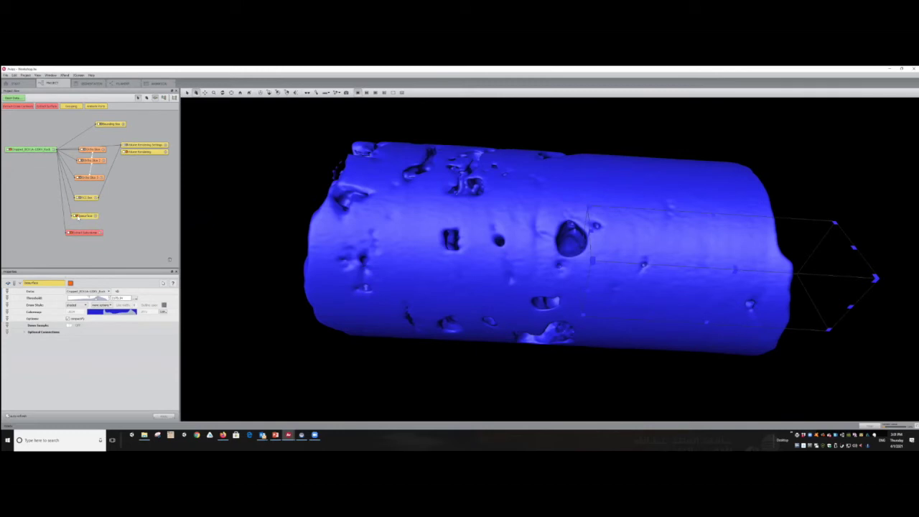
# Hide the Isosurface and show the Volume Rendering of the core instead.
pyautogui.click(75, 216)
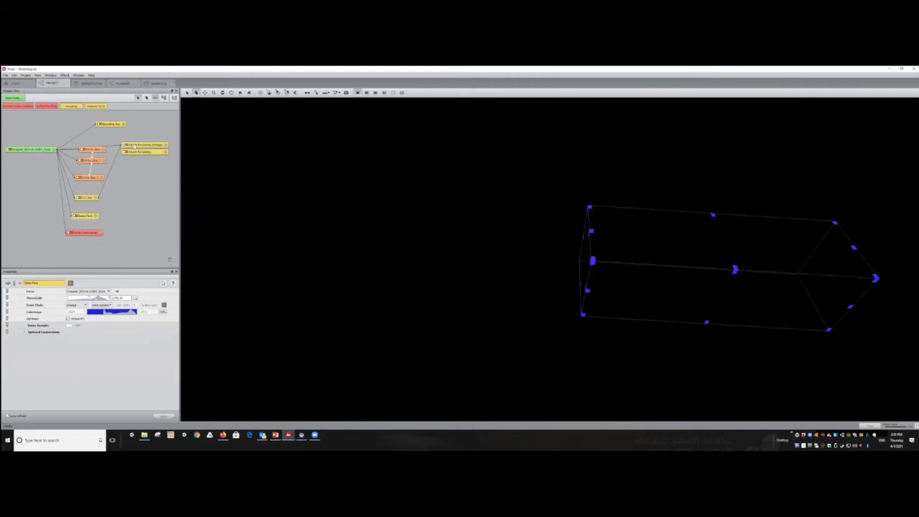
pyautogui.click(126, 146)
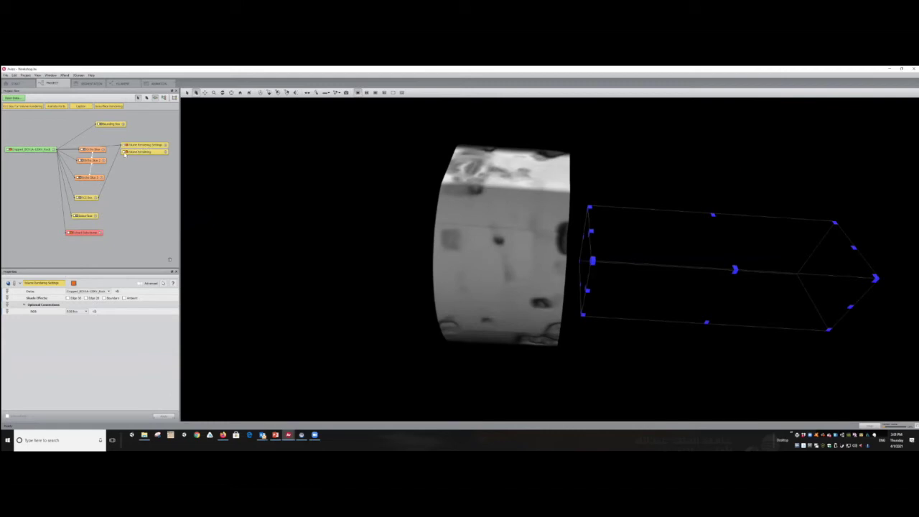
pyautogui.click(86, 198)
pyautogui.click(140, 152)
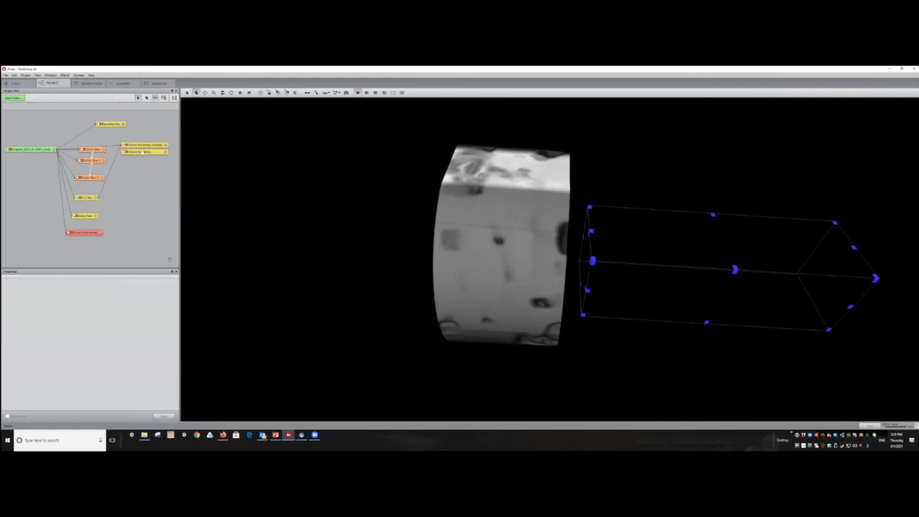
# Disconnect the ROI Box from the Volume Rendering Settings by setting its ROI to NO SOURCE.
pyautogui.click(144, 145)
pyautogui.click(85, 312)
pyautogui.click(76, 319)
# Move the subvolume extraction box from beside the core onto its cavity-rich middle portion.
pyautogui.moveTo(568, 206); pyautogui.dragTo(526, 278)
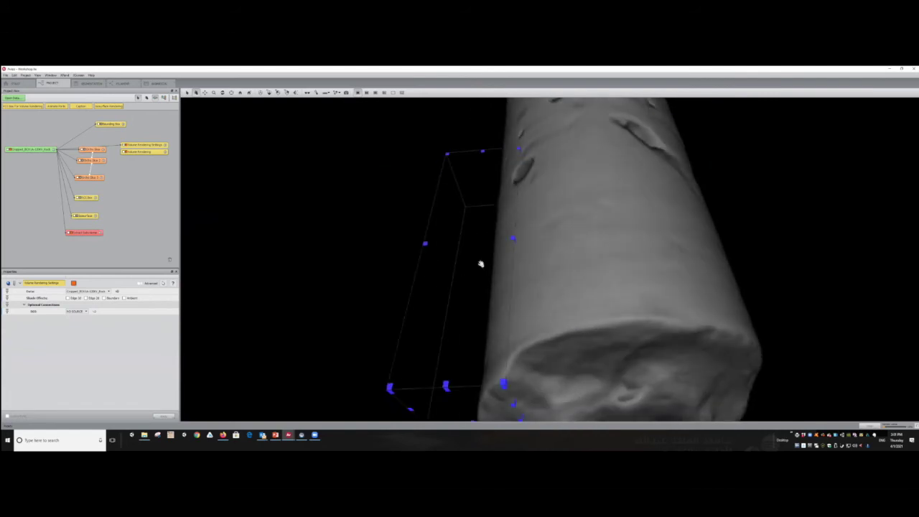
pyautogui.moveTo(608, 277); pyautogui.dragTo(615, 301)
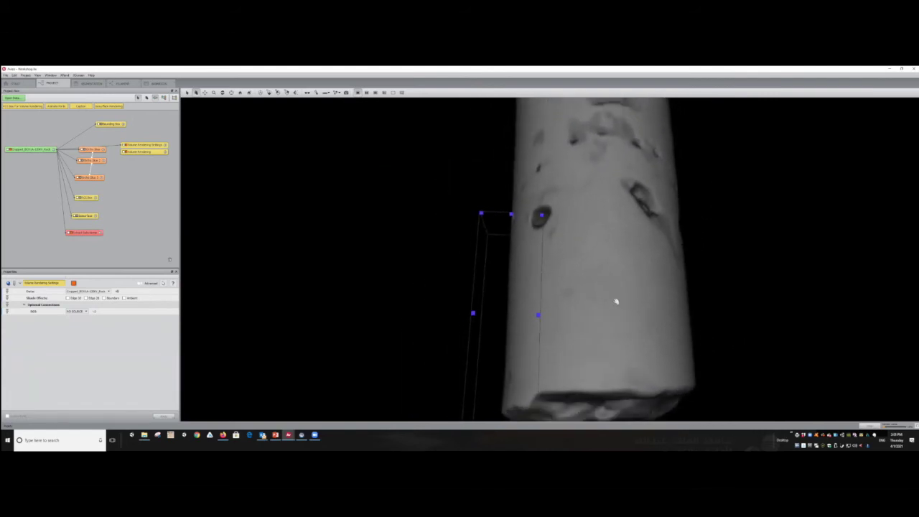
pyautogui.scroll(-6, 616, 302)
pyautogui.moveTo(622, 299); pyautogui.dragTo(485, 263)
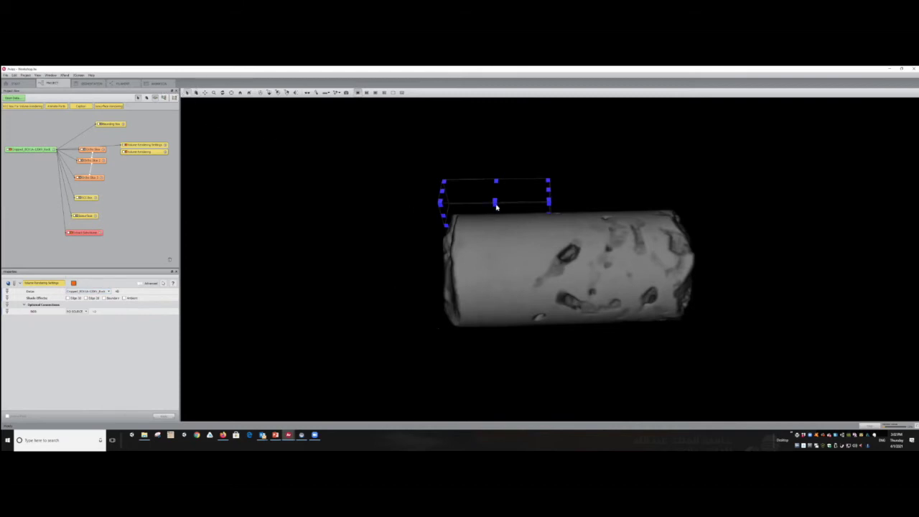
pyautogui.moveTo(496, 206); pyautogui.dragTo(552, 264)
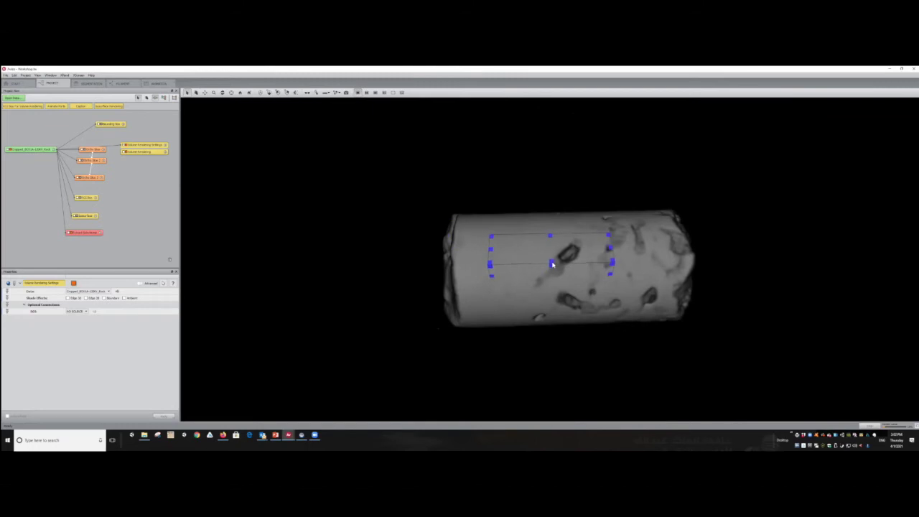
pyautogui.press('Escape')
pyautogui.moveTo(632, 242); pyautogui.dragTo(656, 272)
pyautogui.press('Escape')
pyautogui.moveTo(526, 225); pyautogui.dragTo(611, 263)
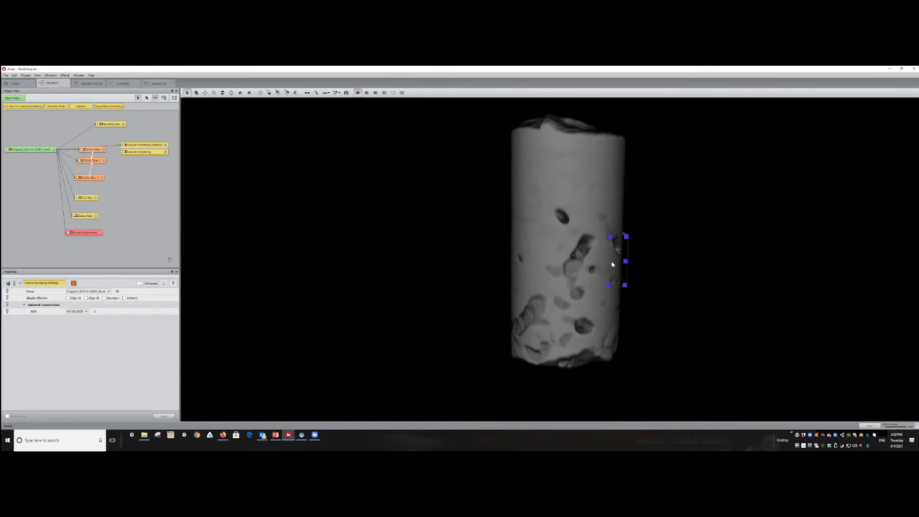
# Lower the Volume Rendering's opacity until the internal cavities show, and stretch the subvolume box across the core's full width.
pyautogui.click(143, 152)
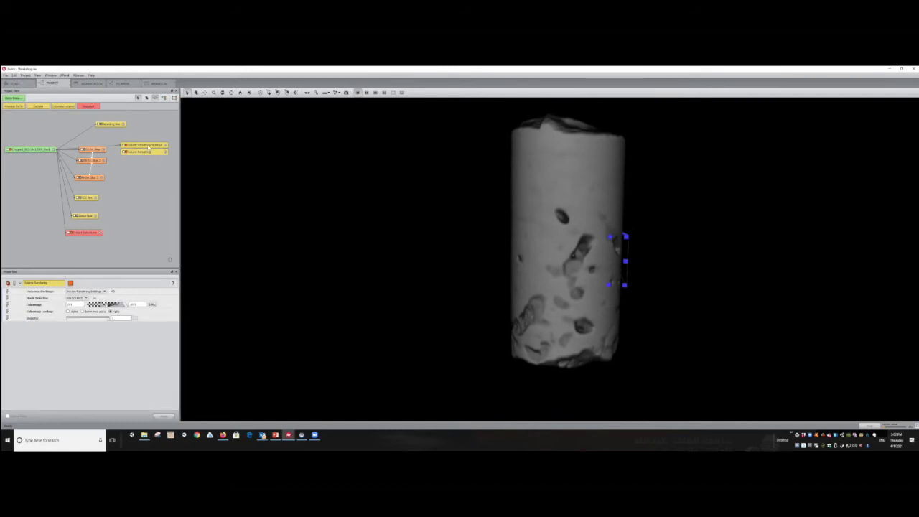
pyautogui.click(102, 318)
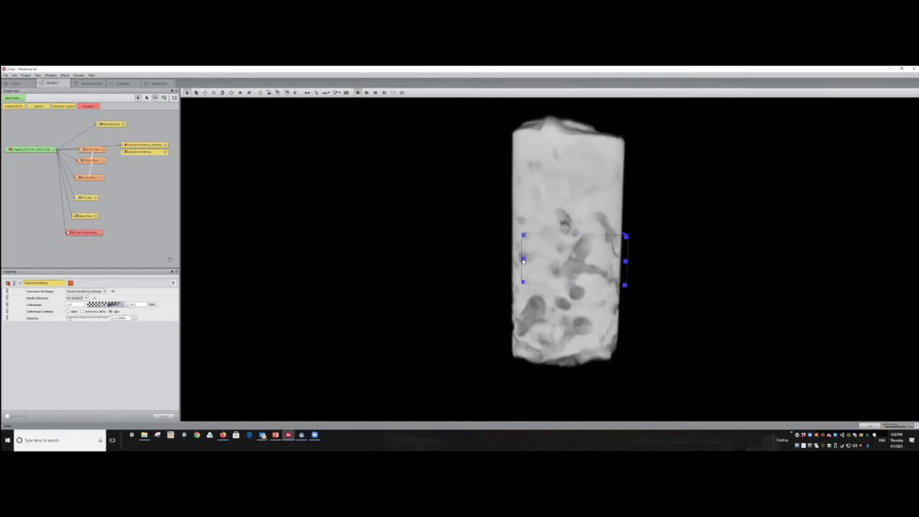
pyautogui.moveTo(628, 263); pyautogui.dragTo(635, 264)
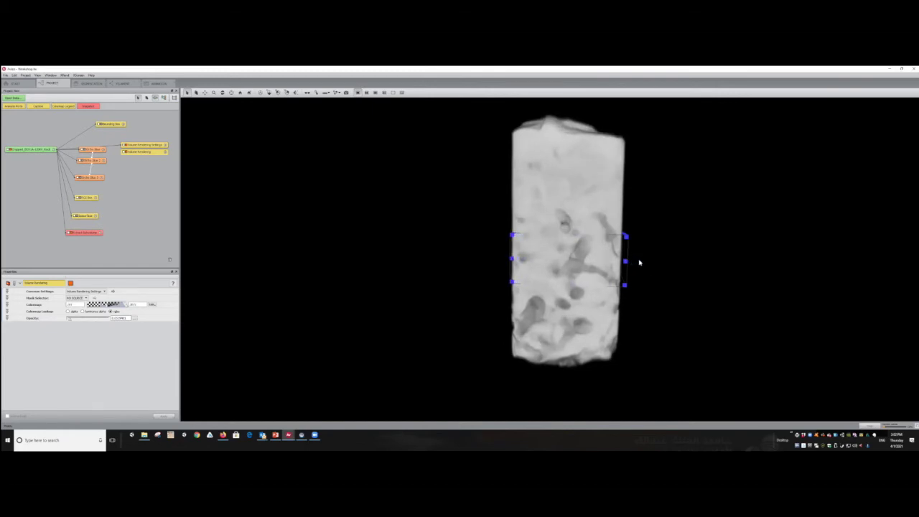
pyautogui.moveTo(698, 247); pyautogui.dragTo(534, 294)
pyautogui.scroll(5, 502, 281)
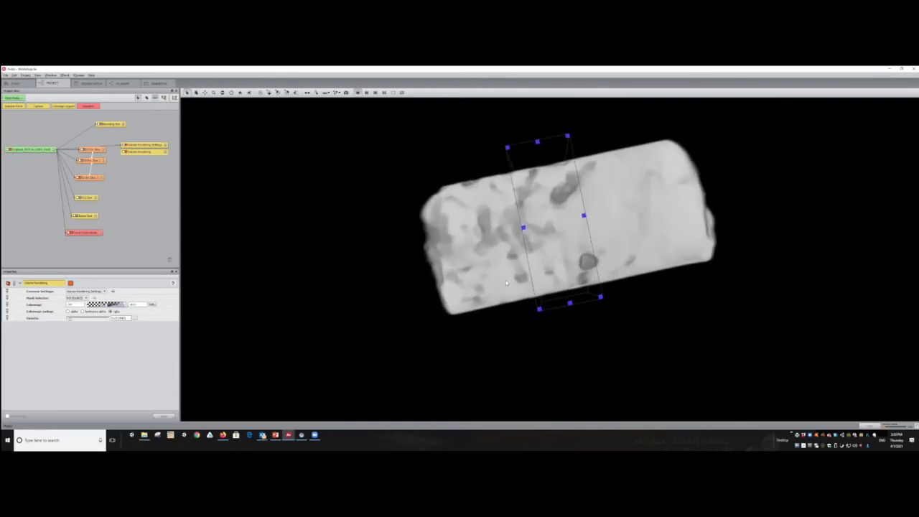
pyautogui.moveTo(508, 286); pyautogui.dragTo(423, 219)
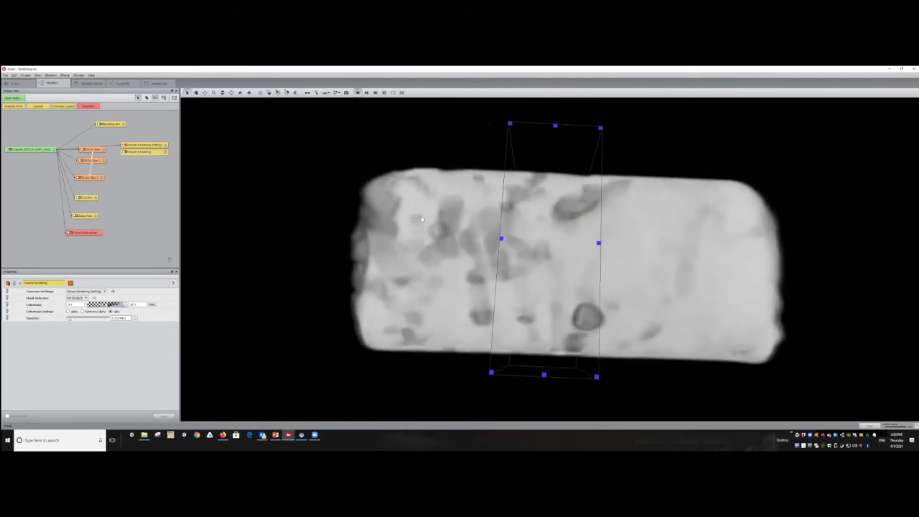
# Apply Extract Subvolume with the current box and place the resulting dataset node below the module.
pyautogui.click(84, 232)
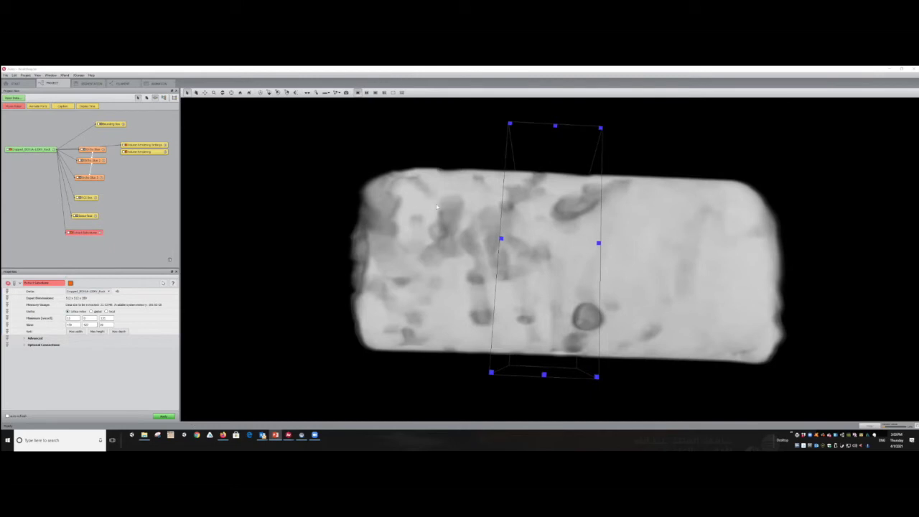
pyautogui.click(164, 417)
pyautogui.click(172, 418)
pyautogui.moveTo(53, 243); pyautogui.dragTo(95, 254)
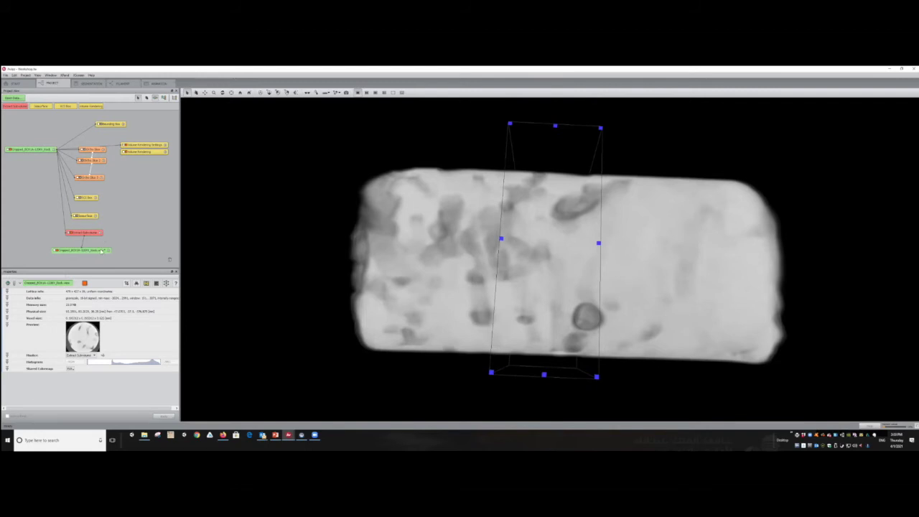
# Hide the Volume Rendering and move its nodes closer to the dataset in the project graph.
pyautogui.click(125, 151)
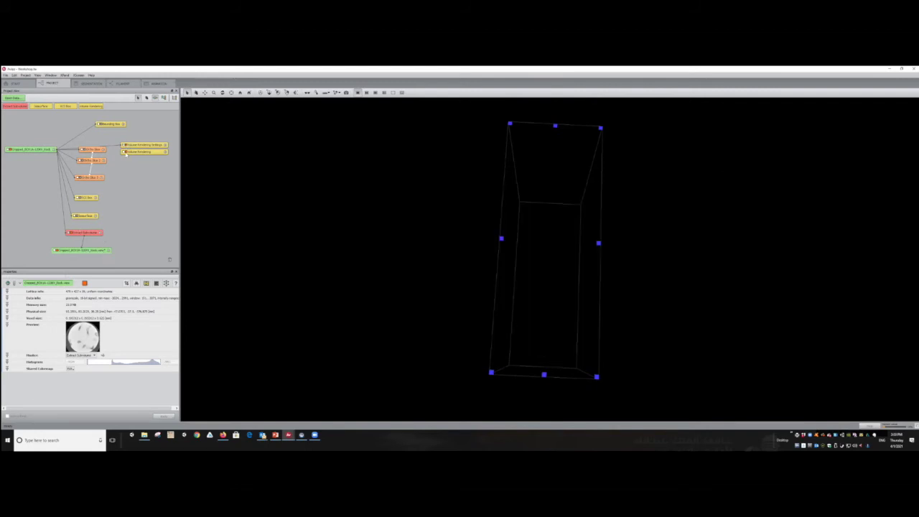
pyautogui.moveTo(140, 148); pyautogui.dragTo(125, 141)
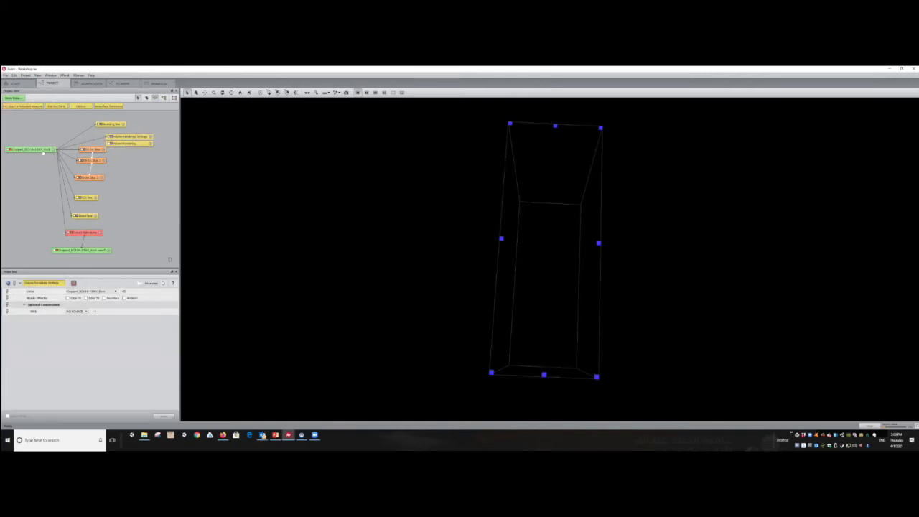
# Attach an Ortho Slice to the newly extracted subvolume dataset.
pyautogui.click(93, 251)
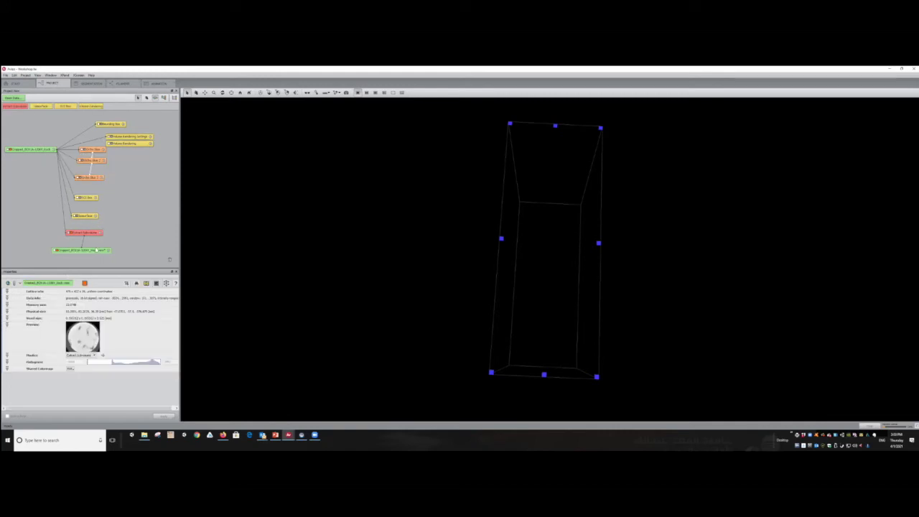
pyautogui.rightClick(109, 251)
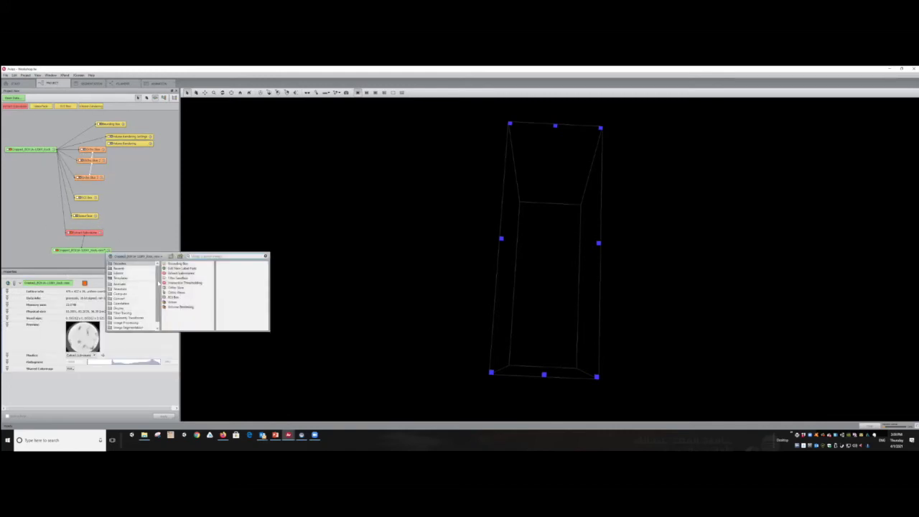
pyautogui.click(227, 298)
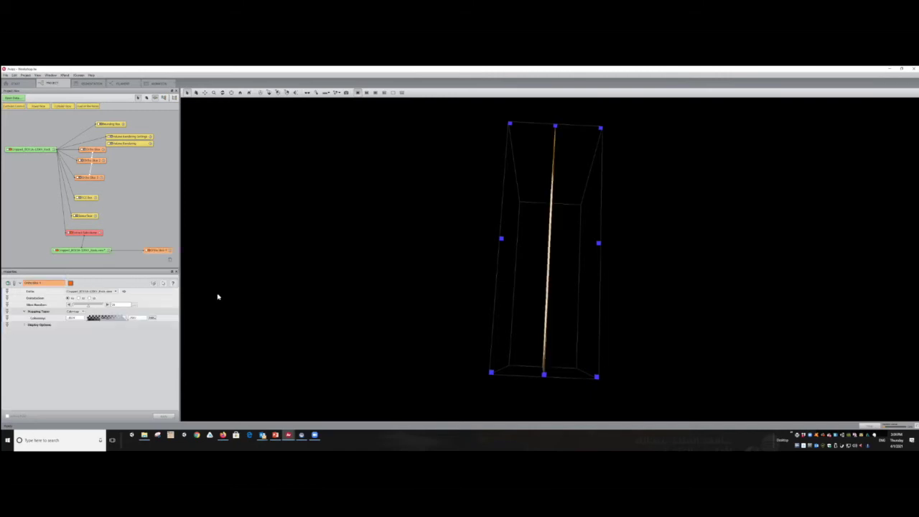
# Move the subvolume's Ortho Slice to a higher slice number and turn the view to face the slice.
pyautogui.click(196, 92)
pyautogui.moveTo(447, 313); pyautogui.dragTo(545, 283)
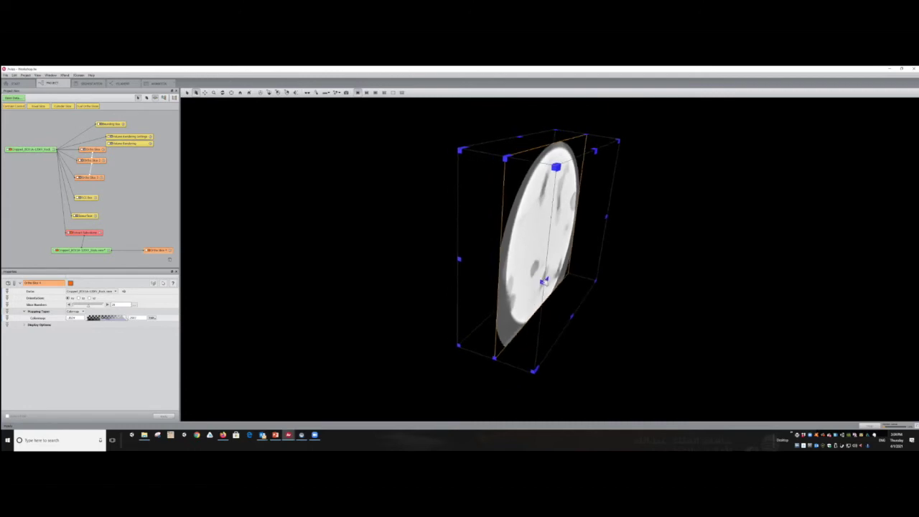
pyautogui.moveTo(91, 307); pyautogui.dragTo(100, 306)
pyautogui.moveTo(503, 309); pyautogui.dragTo(625, 276)
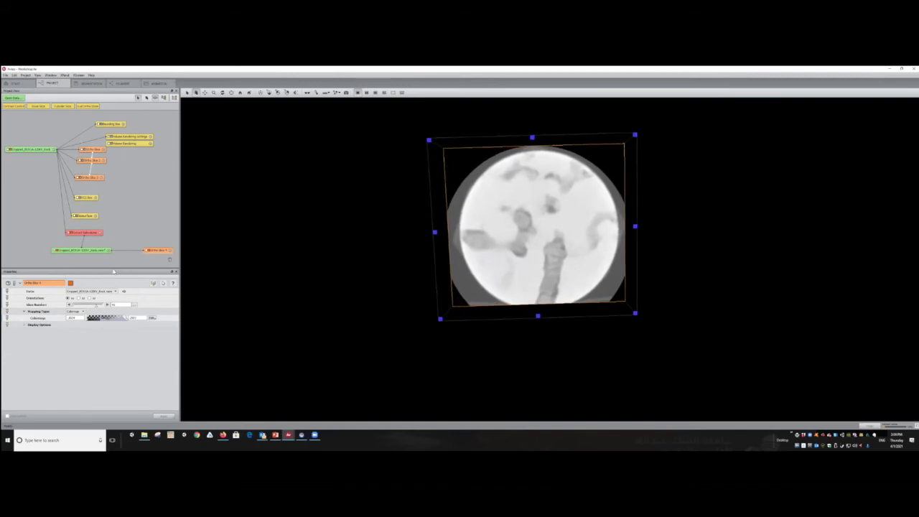
# Browse the subvolume's Ortho Slice through several slice positions from different view angles to inspect the cavities.
pyautogui.moveTo(99, 309)
pyautogui.mouseDown()
pyautogui.moveTo(74, 307)
pyautogui.moveTo(107, 311)
pyautogui.moveTo(72, 318)
pyautogui.moveTo(109, 321)
pyautogui.mouseUp()
pyautogui.moveTo(570, 263); pyautogui.dragTo(626, 270)
pyautogui.moveTo(492, 281); pyautogui.dragTo(495, 277)
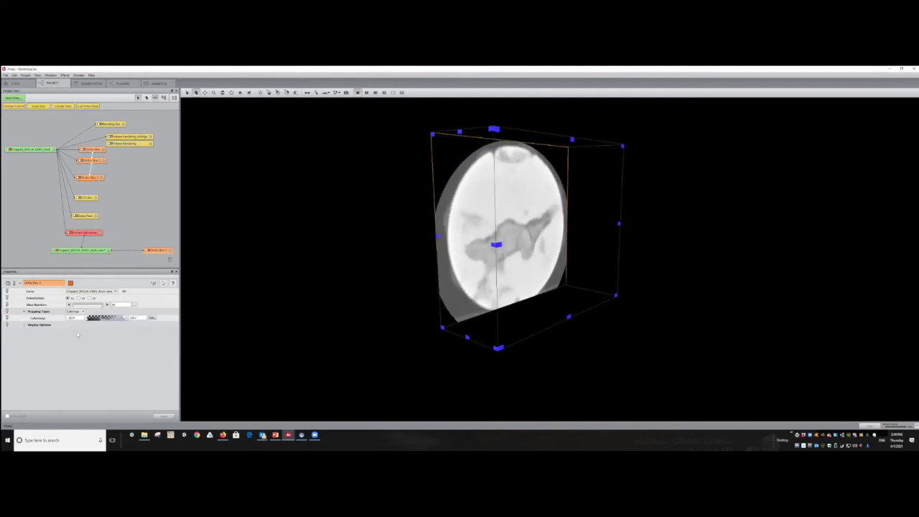
pyautogui.moveTo(104, 308)
pyautogui.mouseDown()
pyautogui.moveTo(80, 310)
pyautogui.moveTo(107, 304)
pyautogui.mouseUp()
pyautogui.moveTo(499, 277); pyautogui.dragTo(431, 319)
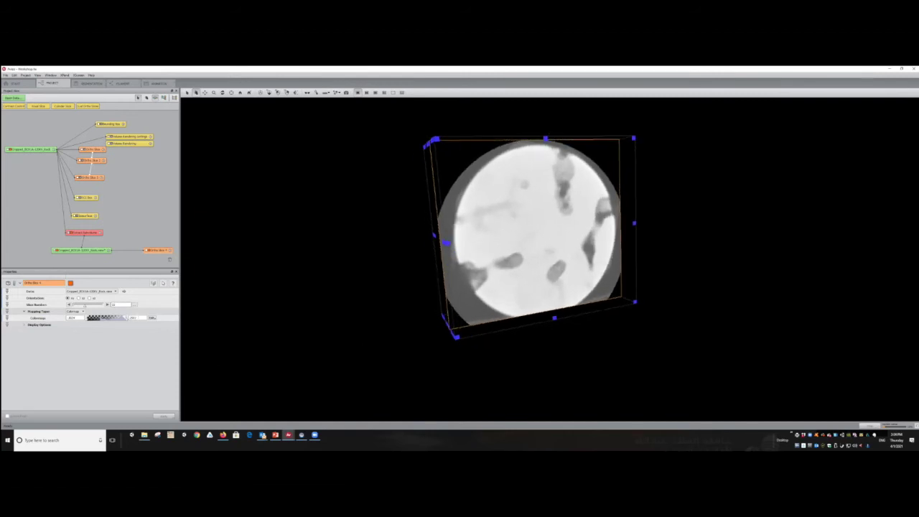
# Adjust the colormap range of the subvolume's Ortho Slice to the data window and fit the slice in view.
pyautogui.click(151, 317)
pyautogui.moveTo(176, 325)
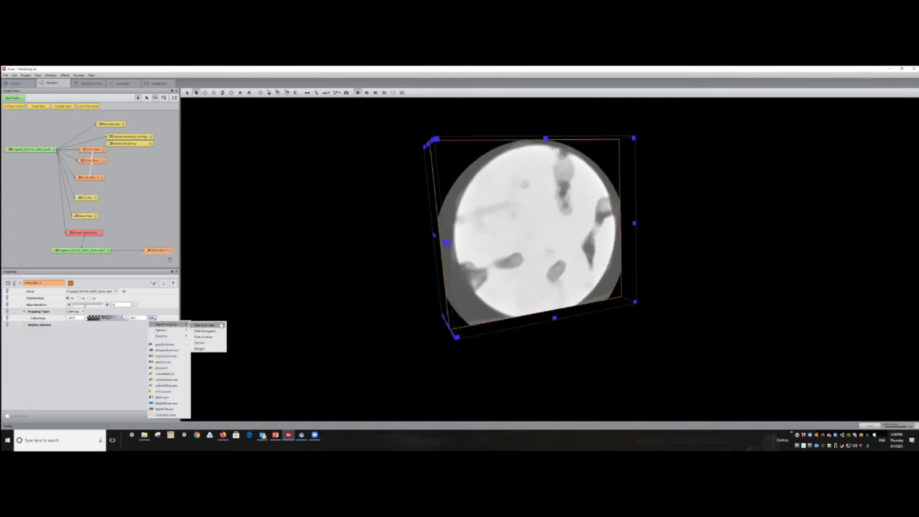
pyautogui.click(216, 337)
pyautogui.moveTo(593, 331); pyautogui.dragTo(557, 291)
pyautogui.scroll(5, 557, 291)
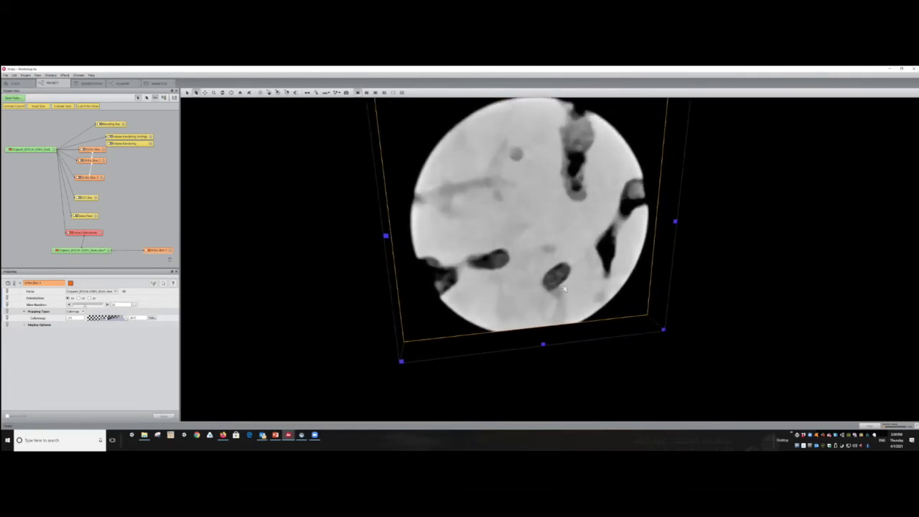
pyautogui.press('Home')
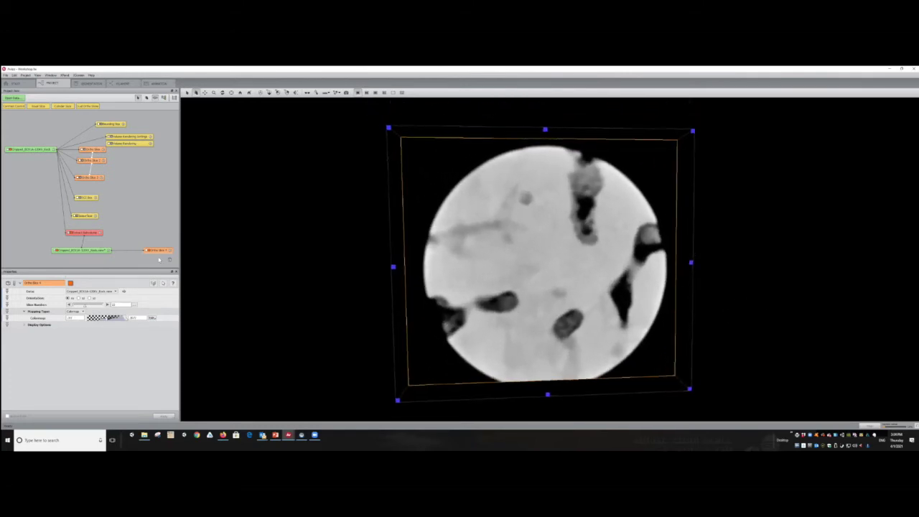
# Move the subvolume's Ortho Slice node closer to its dataset and show the extracted dataset's properties.
pyautogui.click(101, 251)
pyautogui.moveTo(166, 250); pyautogui.dragTo(151, 249)
pyautogui.click(72, 250)
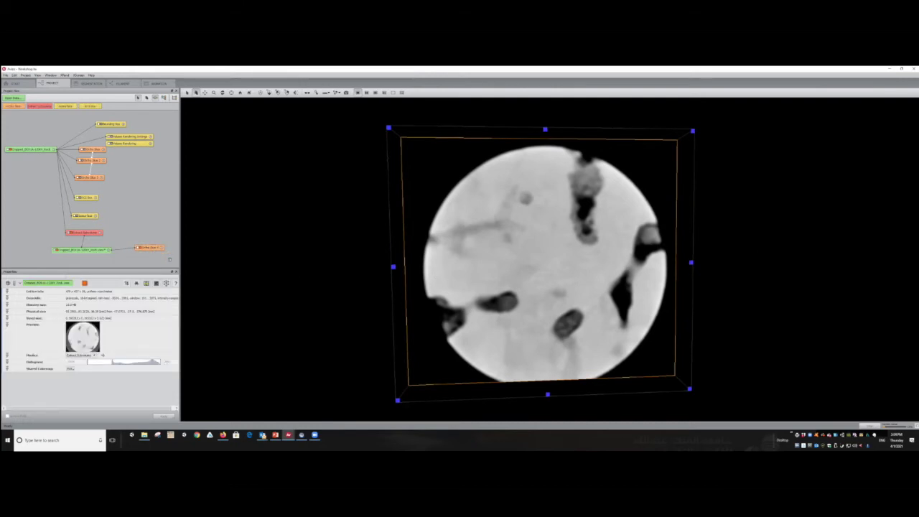
# Switch to PowerPoint, resume the slide show and advance to the Image processing slide on Filter Sandbox.
pyautogui.hotkey('alt', 'Tab')
pyautogui.hotkey('shift', 'F5')
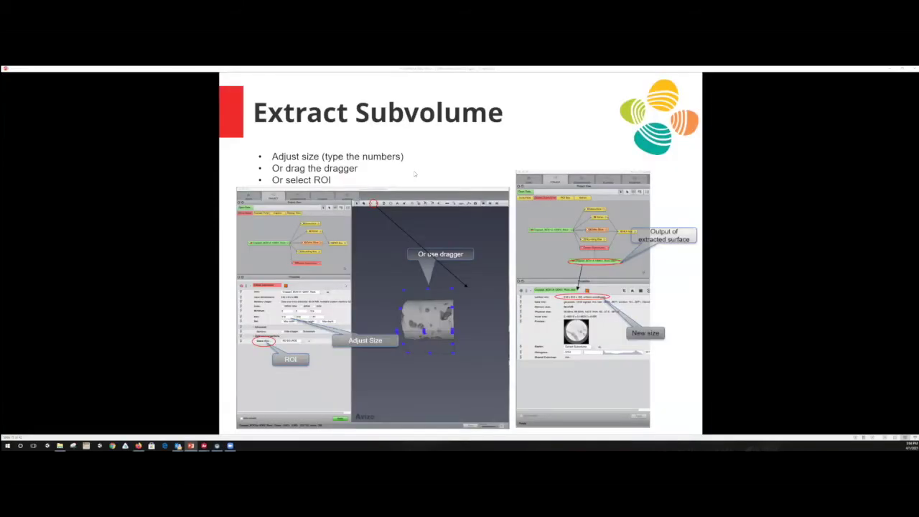
pyautogui.press('Right')
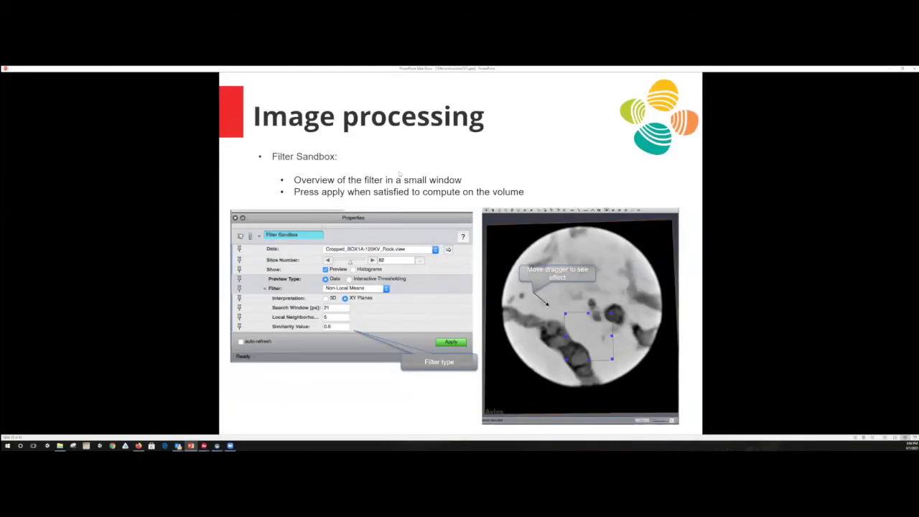
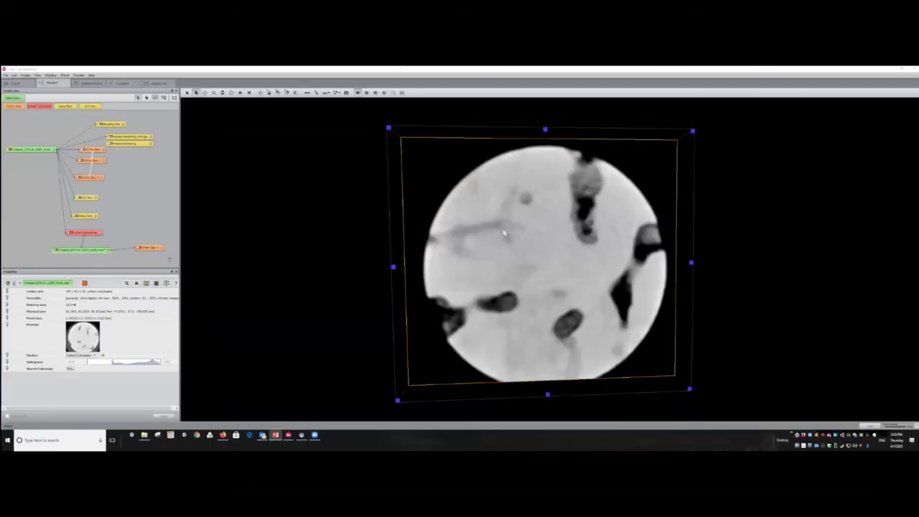
# Back in Avizo, attach a Filter Sandbox module to the extracted subvolume dataset.
pyautogui.moveTo(504, 233); pyautogui.dragTo(595, 230)
pyautogui.moveTo(100, 253); pyautogui.dragTo(77, 253)
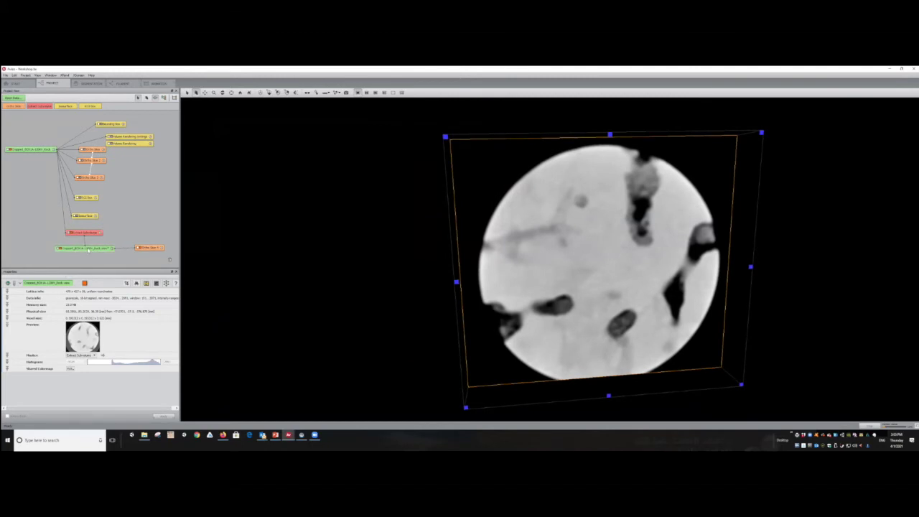
pyautogui.rightClick(100, 251)
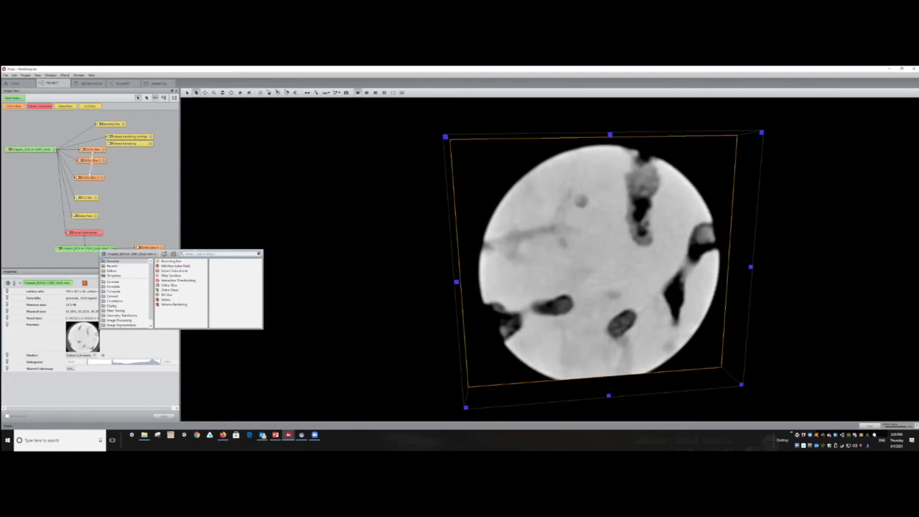
pyautogui.write('san')
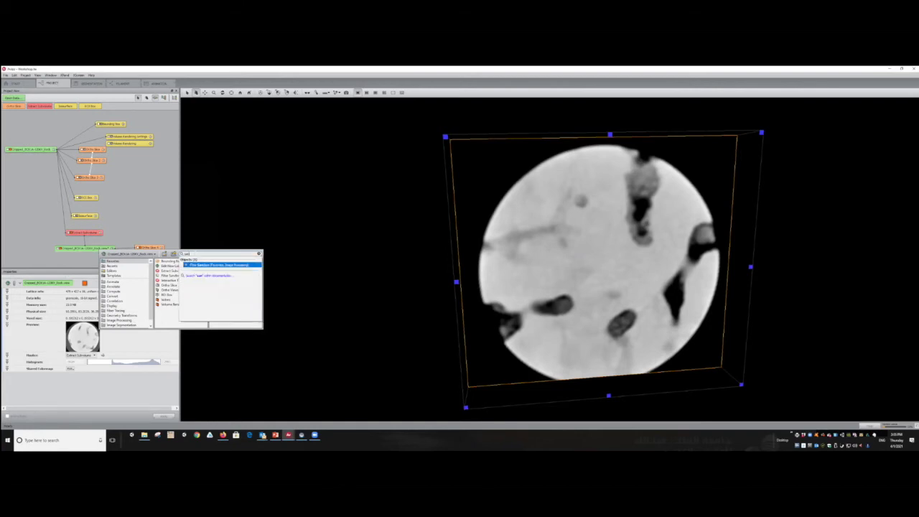
pyautogui.click(197, 265)
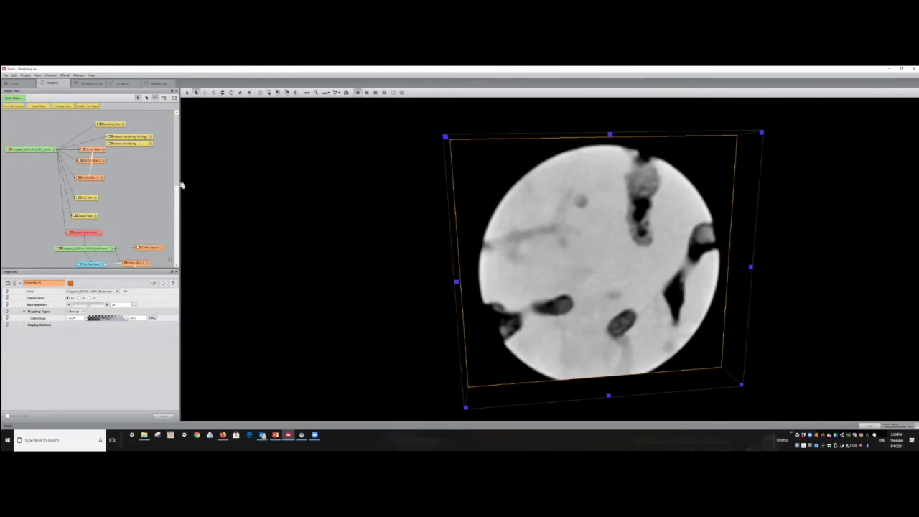
# Widen the project area and arrange the Filter Sandbox and its linked Ortho Slice nodes beside each other below the dataset.
pyautogui.moveTo(180, 185); pyautogui.dragTo(307, 191)
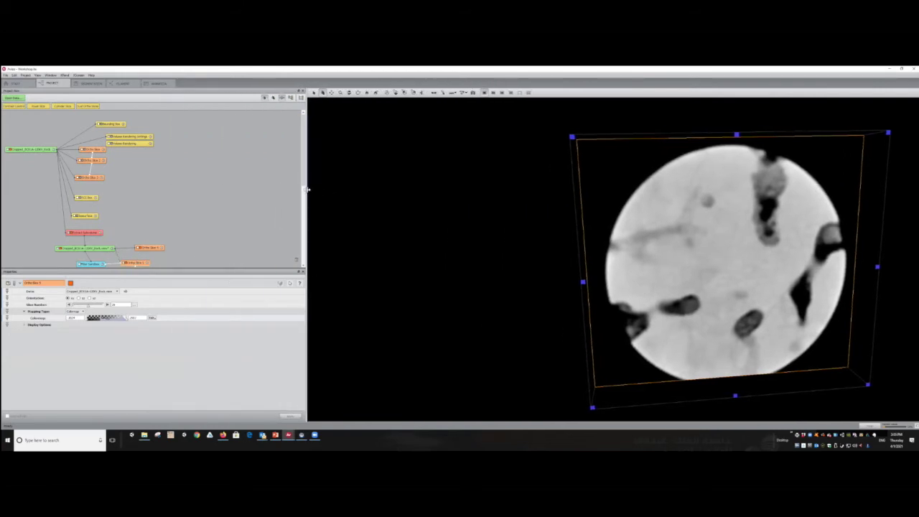
pyautogui.moveTo(133, 253); pyautogui.dragTo(158, 252)
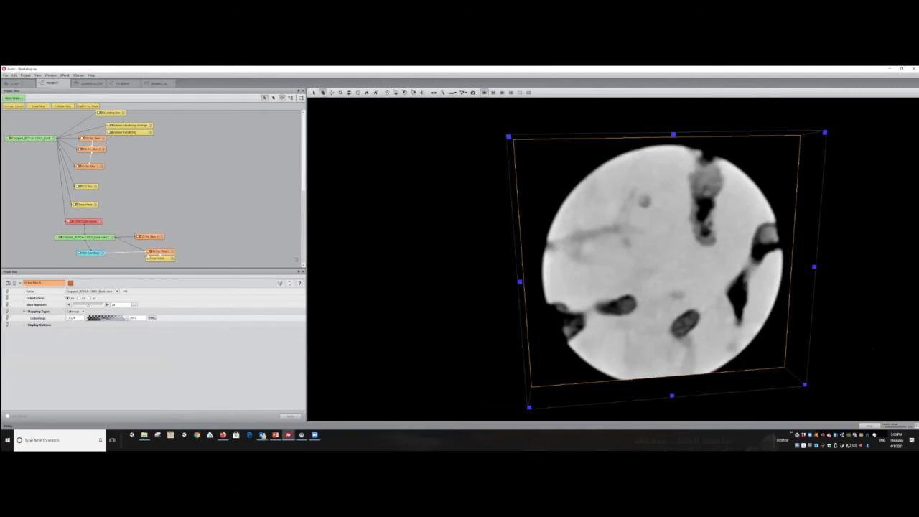
pyautogui.moveTo(101, 255); pyautogui.dragTo(125, 253)
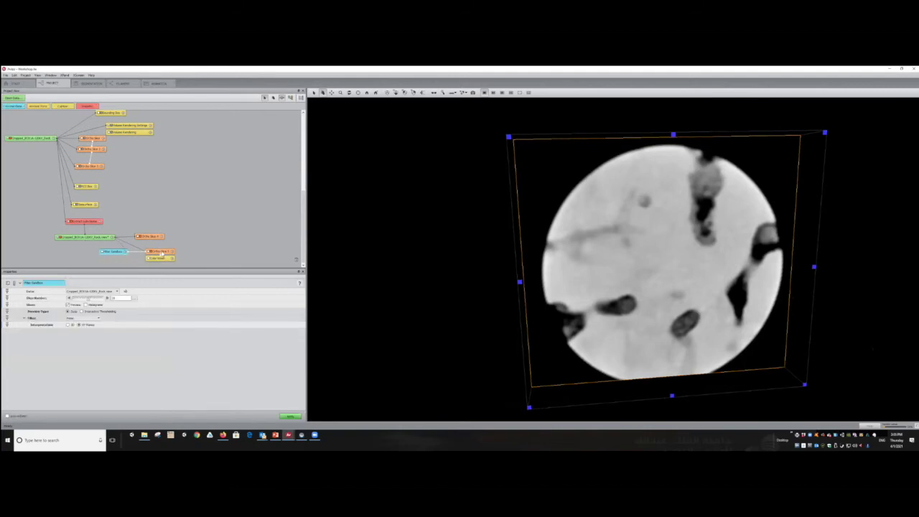
pyautogui.click(163, 255)
# Face the sandbox slice and move the filter preview box from the slice's corner onto the rock.
pyautogui.moveTo(561, 283); pyautogui.dragTo(633, 329)
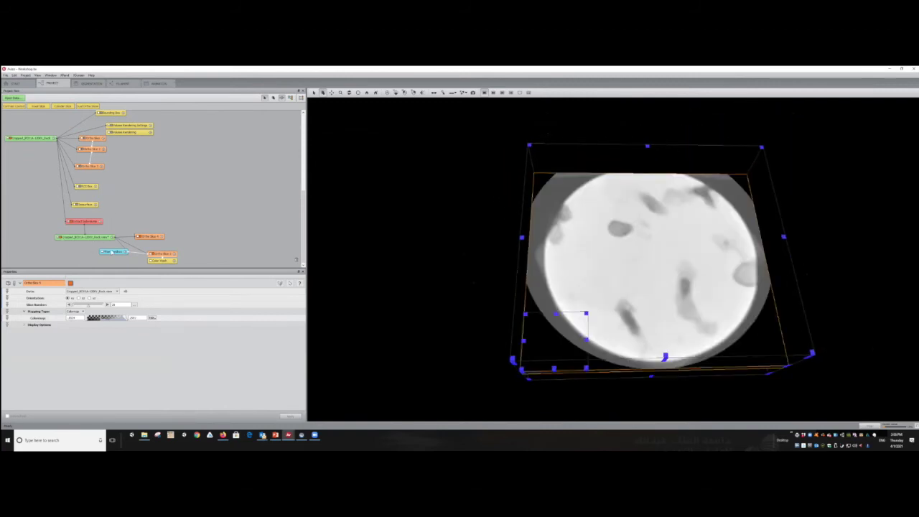
pyautogui.moveTo(663, 280); pyautogui.dragTo(537, 214)
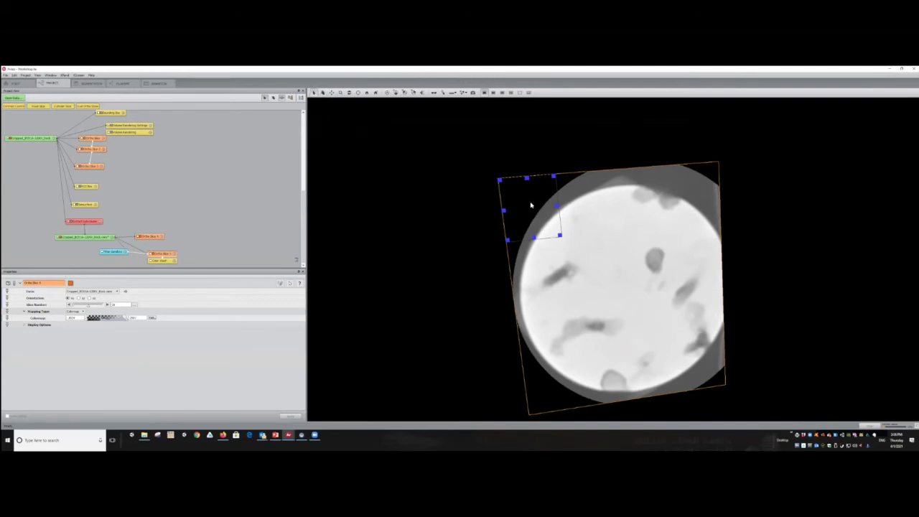
pyautogui.moveTo(531, 204); pyautogui.dragTo(583, 253)
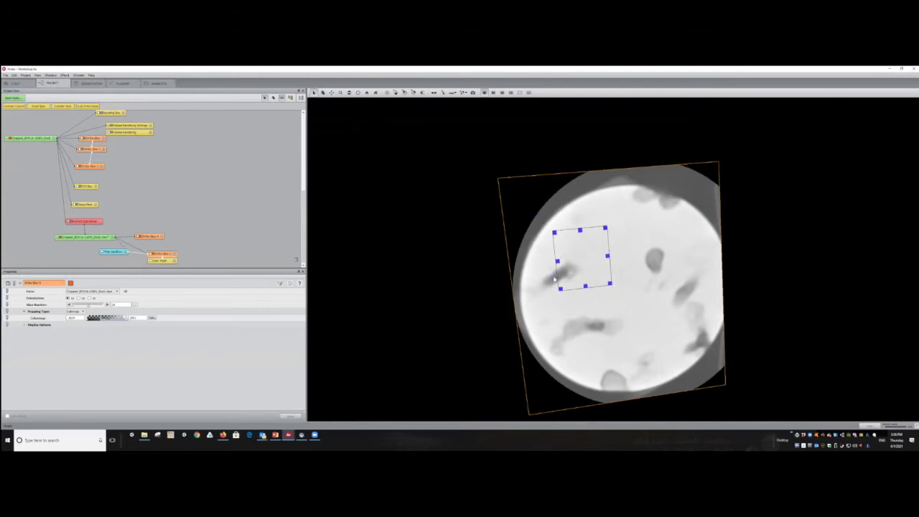
# Shift the sandbox slice to other depths and examine the rock's cavities around the preview box.
pyautogui.moveTo(568, 305); pyautogui.dragTo(518, 309)
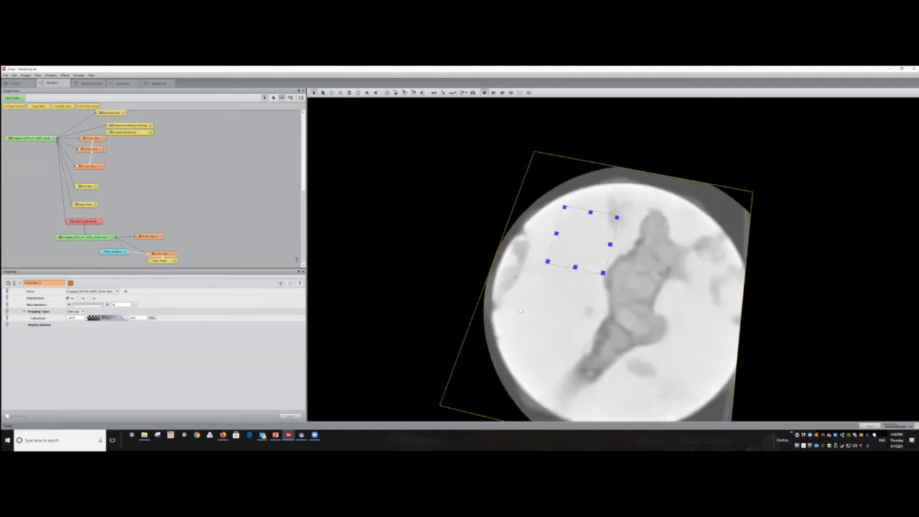
pyautogui.scroll(5, 575, 305)
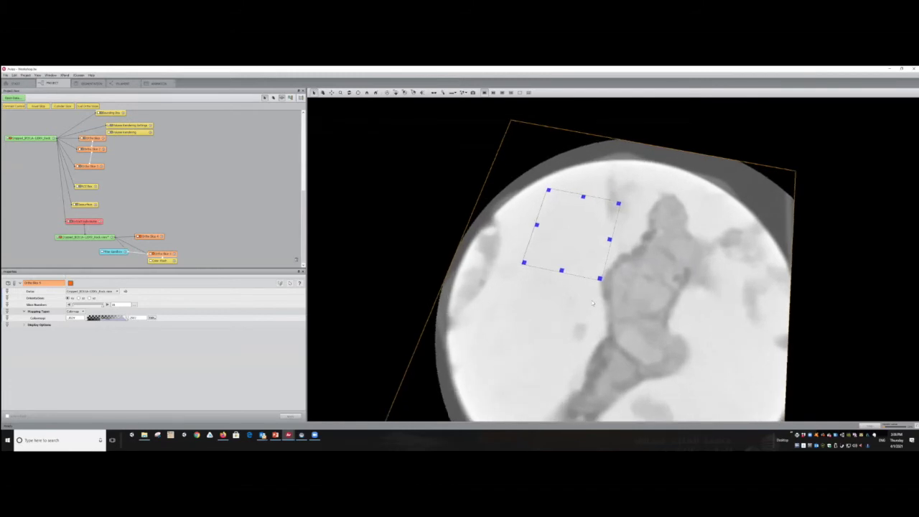
pyautogui.moveTo(554, 308); pyautogui.dragTo(468, 211)
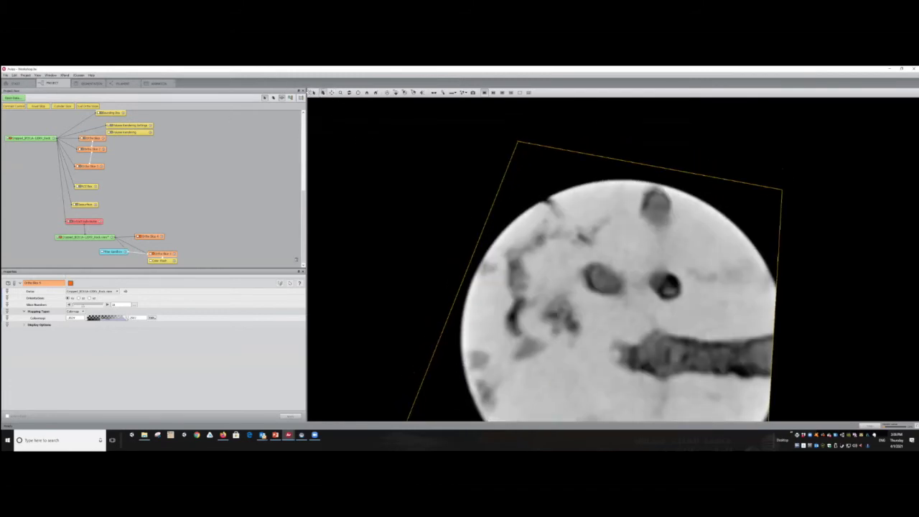
pyautogui.moveTo(546, 287); pyautogui.dragTo(610, 336)
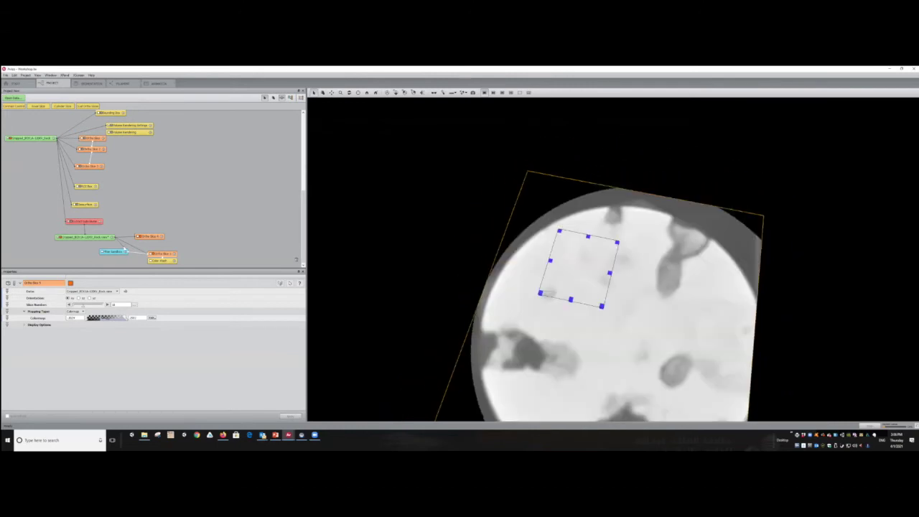
# Move the Filter Sandbox node slightly away from its Ortho Slice and lower the sandbox's slice number.
pyautogui.click(115, 252)
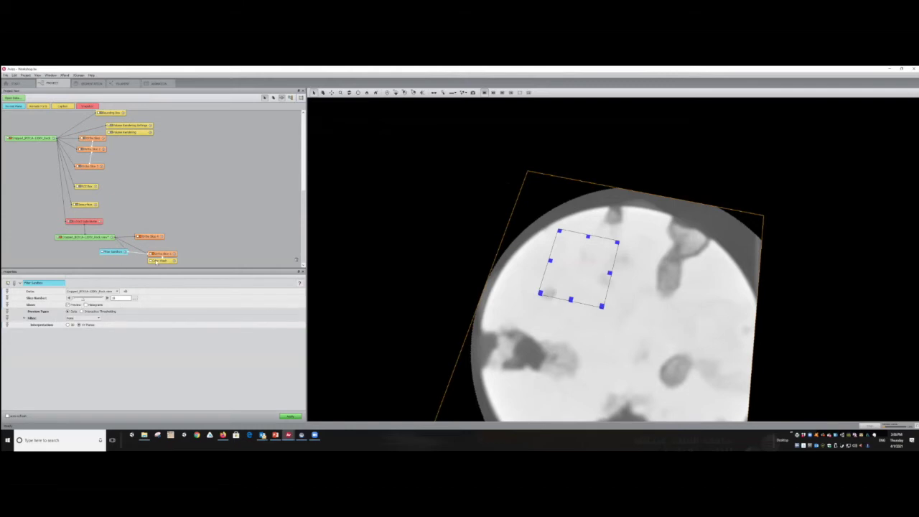
pyautogui.moveTo(106, 252); pyautogui.dragTo(101, 257)
pyautogui.moveTo(84, 301); pyautogui.dragTo(81, 302)
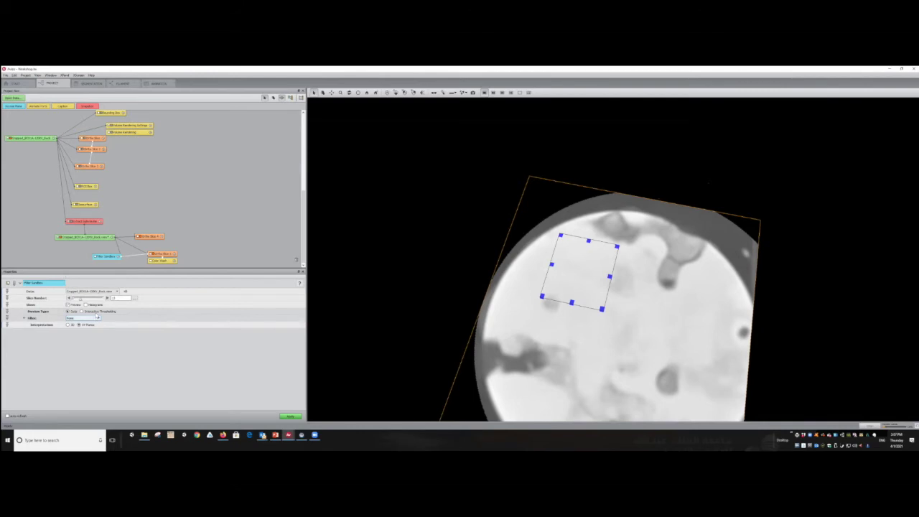
# Set the sandbox filter to Gaussian and view its preview area from closer up.
pyautogui.click(95, 320)
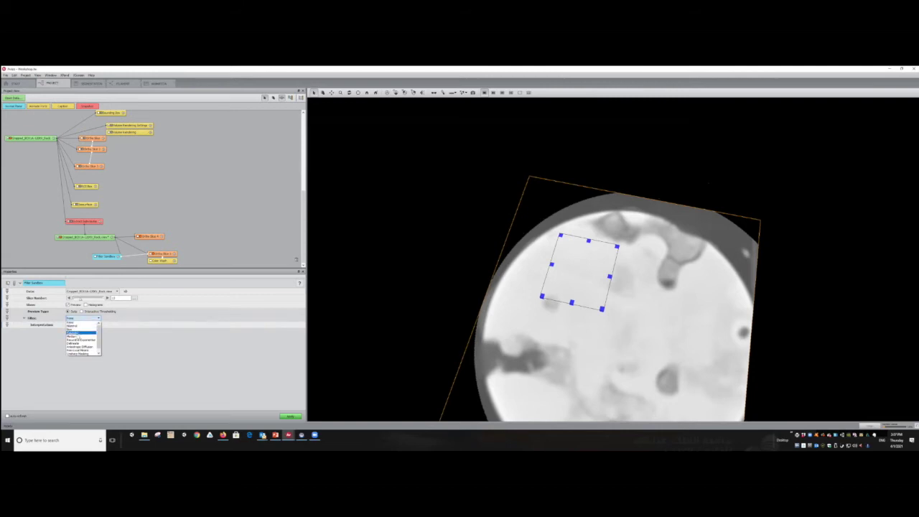
pyautogui.click(78, 334)
pyautogui.moveTo(602, 308)
pyautogui.mouseDown()
pyautogui.moveTo(682, 322)
pyautogui.moveTo(597, 310)
pyautogui.mouseUp()
pyautogui.moveTo(490, 323); pyautogui.dragTo(558, 234)
pyautogui.scroll(5, 558, 234)
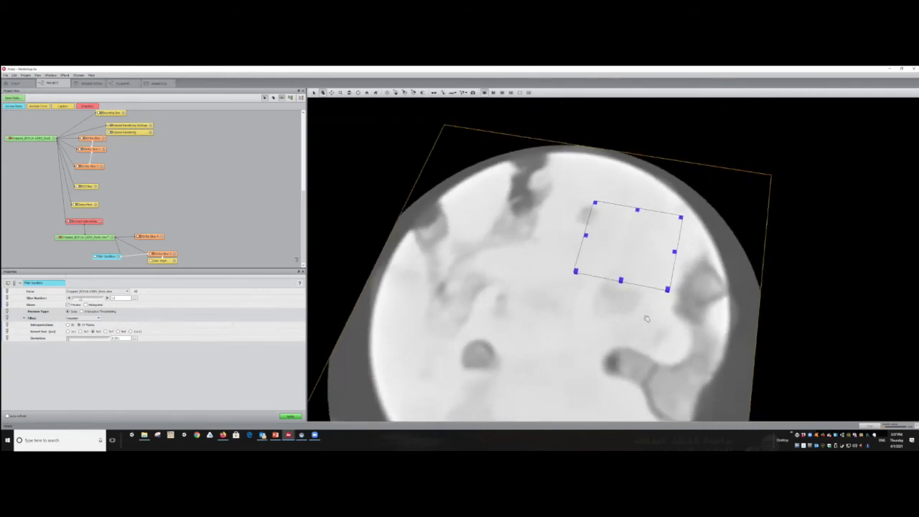
# Move the filter preview box over the dark cavity at the edge of the rock.
pyautogui.click(92, 322)
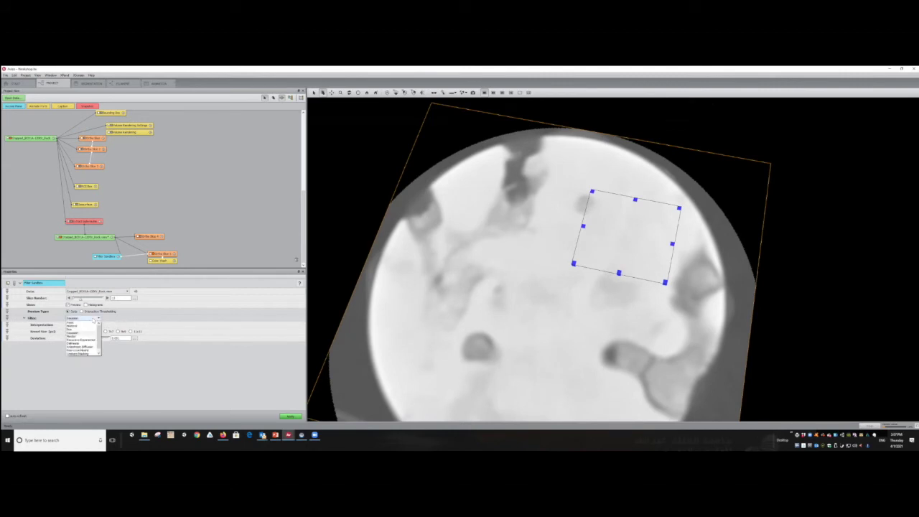
pyautogui.click(596, 199)
pyautogui.moveTo(595, 199); pyautogui.dragTo(520, 151)
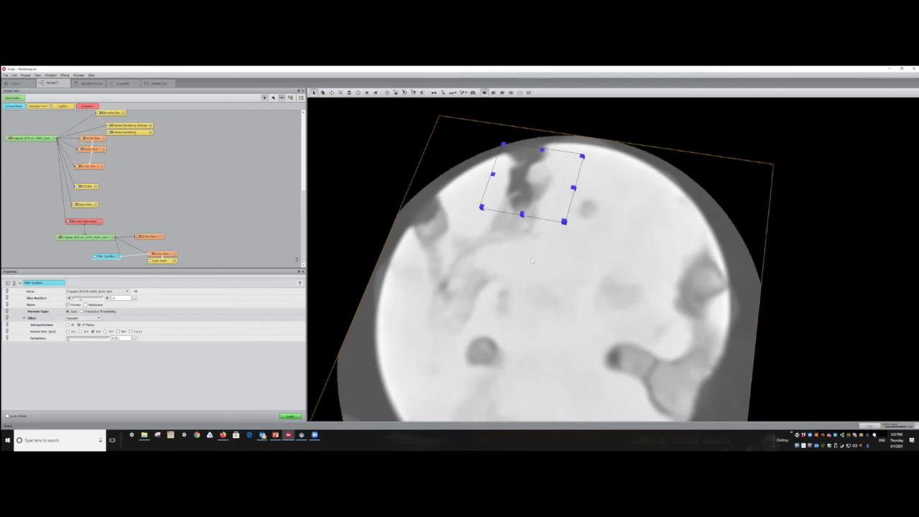
# Set the sandbox filter to Bilateral and look more closely at the cavity inside the preview box.
pyautogui.click(92, 318)
pyautogui.click(83, 327)
pyautogui.click(323, 93)
pyautogui.moveTo(565, 249); pyautogui.dragTo(590, 261)
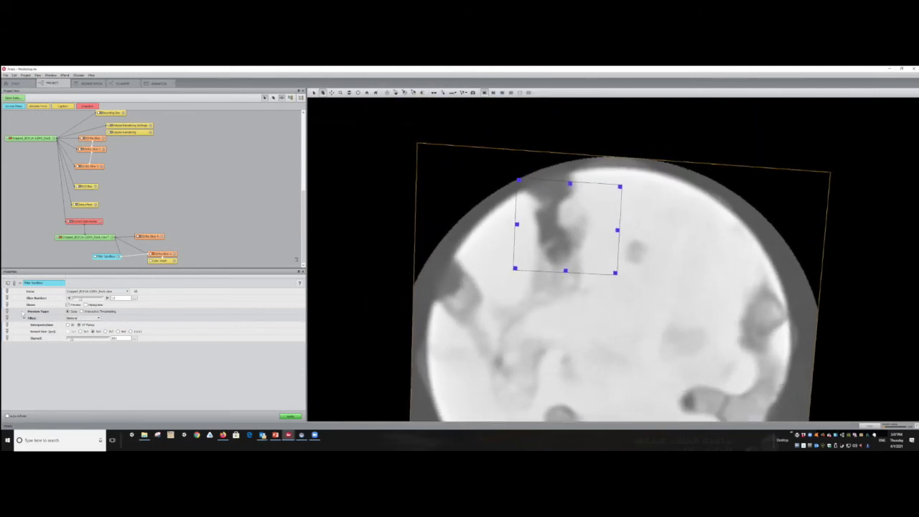
# Set the sandbox filter to None and back to Bilateral to compare the previews.
pyautogui.click(84, 318)
pyautogui.click(82, 325)
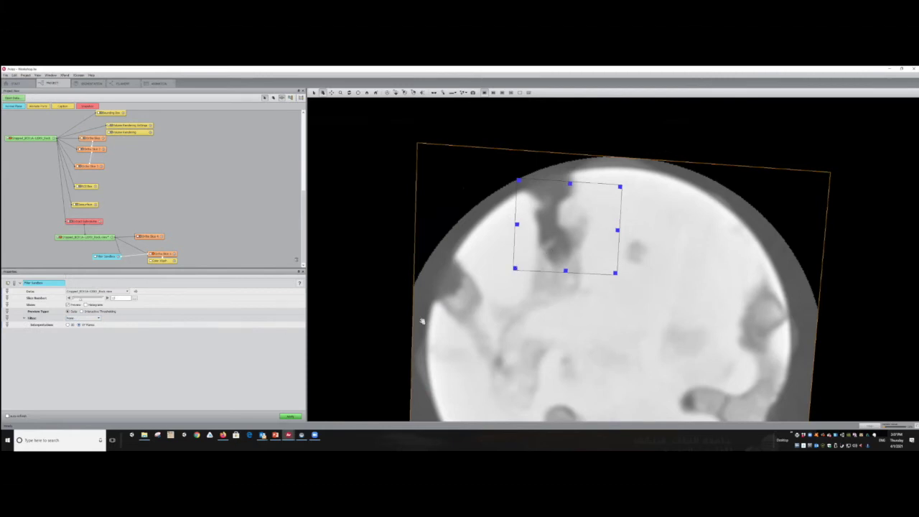
pyautogui.click(83, 319)
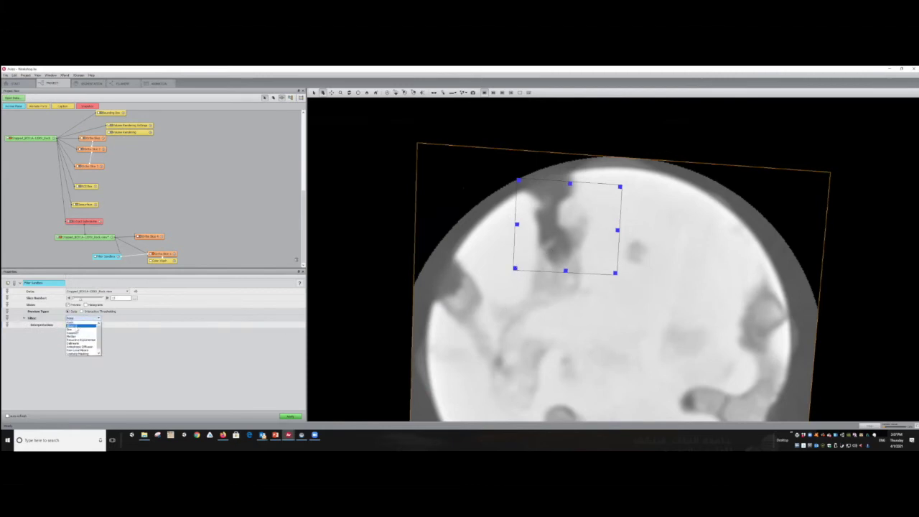
pyautogui.click(78, 327)
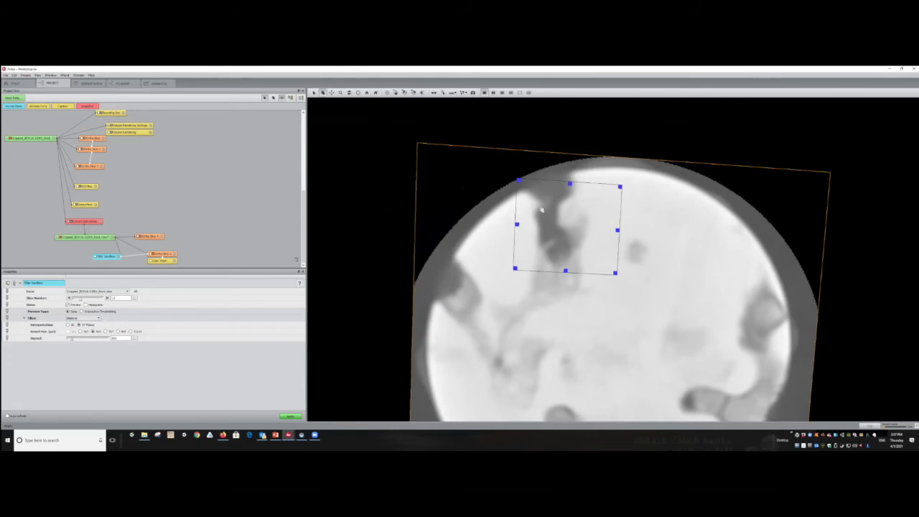
# Set the sandbox filter to Non-Local Means.
pyautogui.click(93, 318)
pyautogui.scroll(-1, 83, 345)
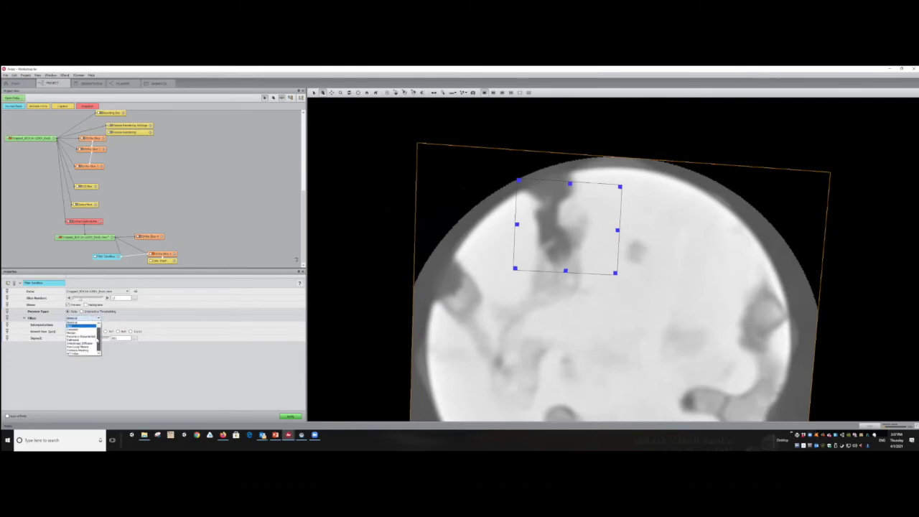
pyautogui.click(81, 347)
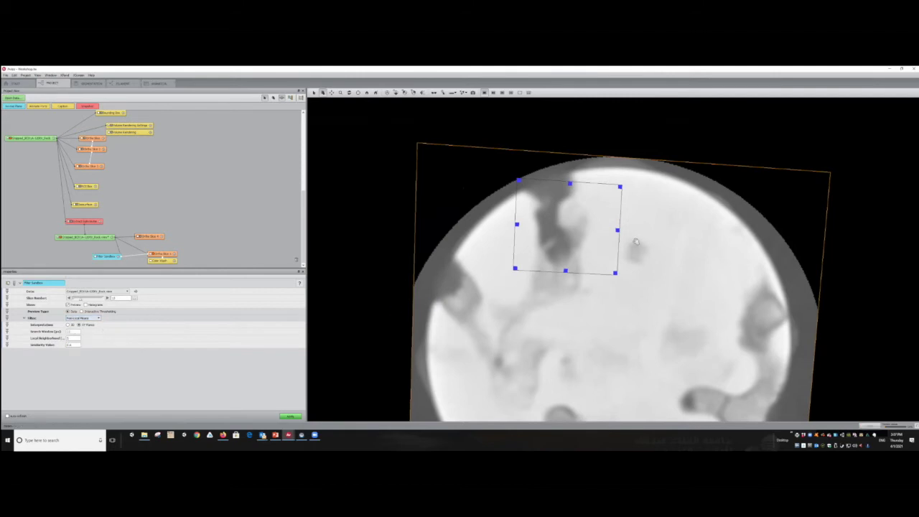
# Apply the Non-Local Means filter to the extracted subvolume and place the filtered dataset near the Filter Sandbox module in the project graph.
pyautogui.moveTo(652, 221); pyautogui.dragTo(629, 237)
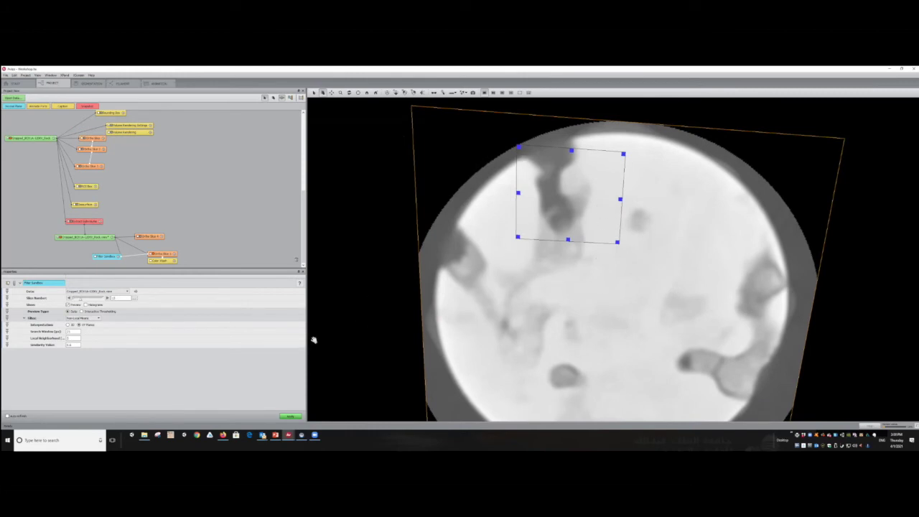
pyautogui.click(289, 417)
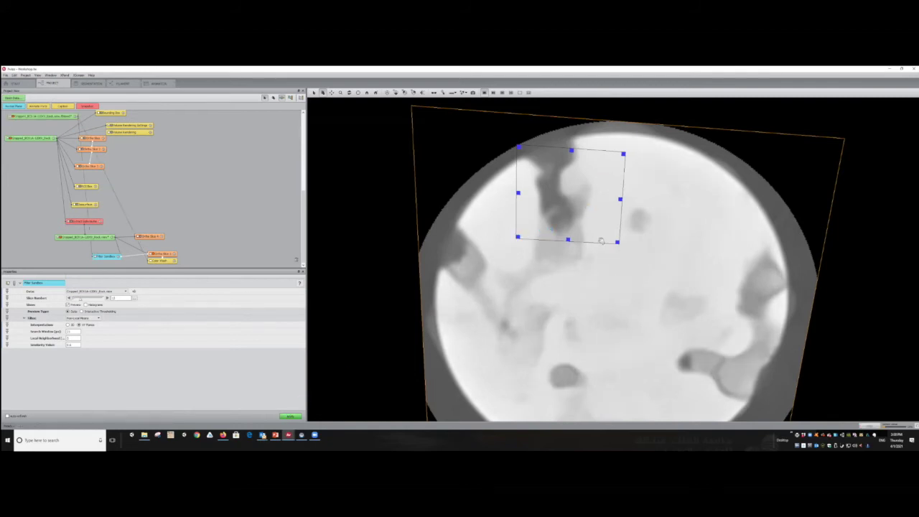
pyautogui.moveTo(686, 327); pyautogui.dragTo(661, 251)
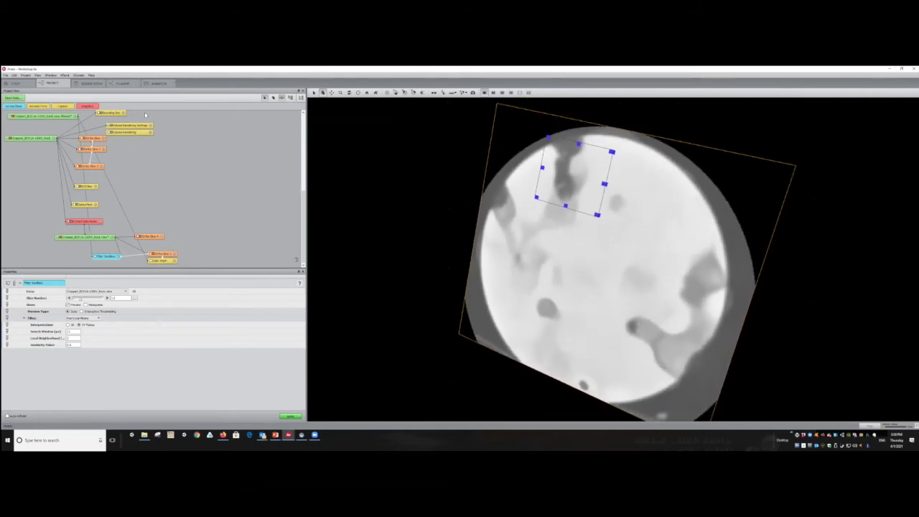
pyautogui.moveTo(237, 245)
pyautogui.mouseDown()
pyautogui.moveTo(251, 253)
pyautogui.moveTo(248, 241)
pyautogui.moveTo(249, 252)
pyautogui.mouseUp()
pyautogui.moveTo(677, 217); pyautogui.dragTo(613, 221)
pyautogui.moveTo(231, 251); pyautogui.dragTo(227, 249)
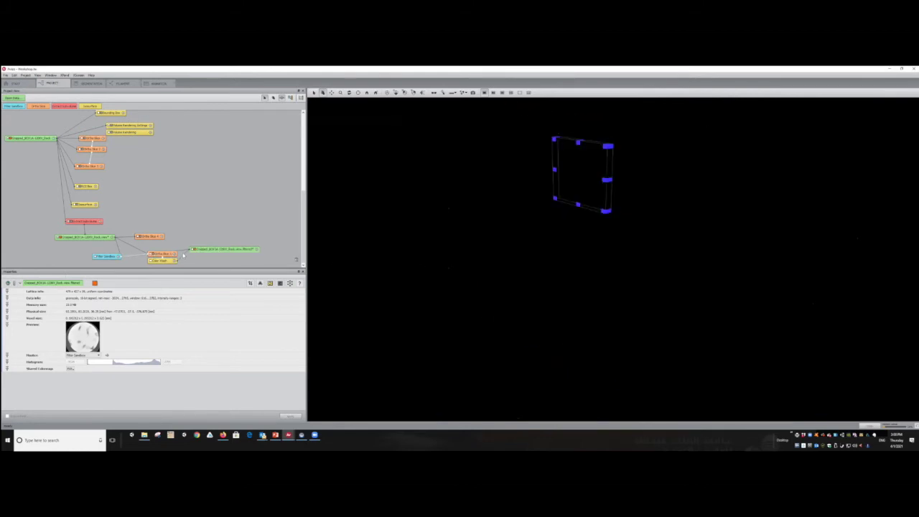
# Attach an Ortho Slice to the filtered dataset and arrange the two objects so both fit in the project graph.
pyautogui.rightClick(222, 252)
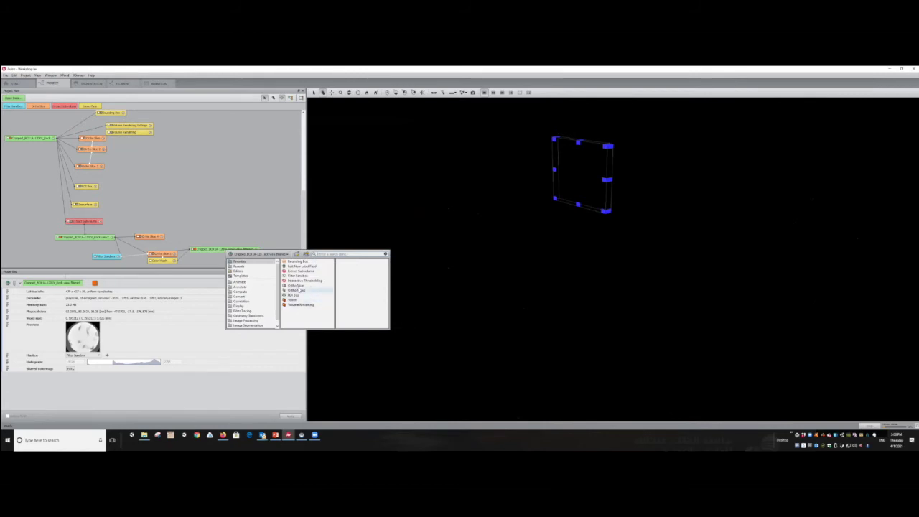
pyautogui.click(295, 285)
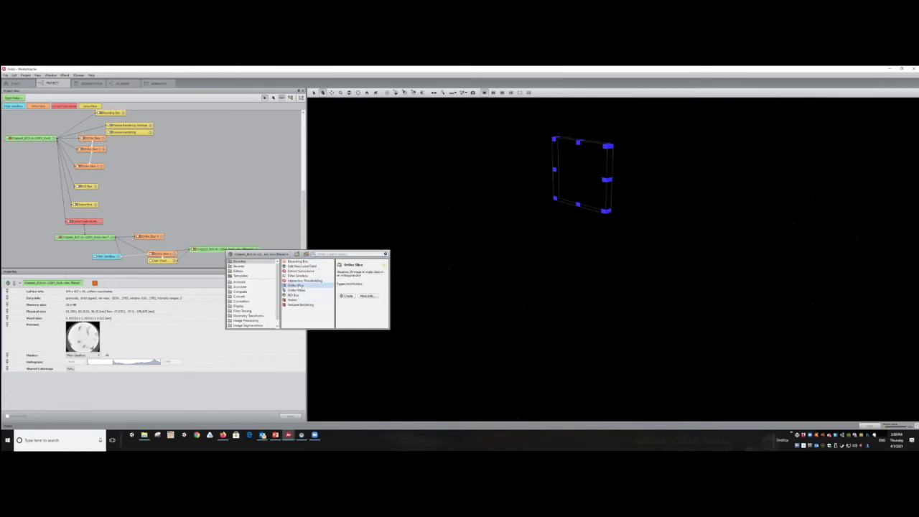
pyautogui.click(349, 296)
pyautogui.moveTo(598, 287); pyautogui.dragTo(543, 228)
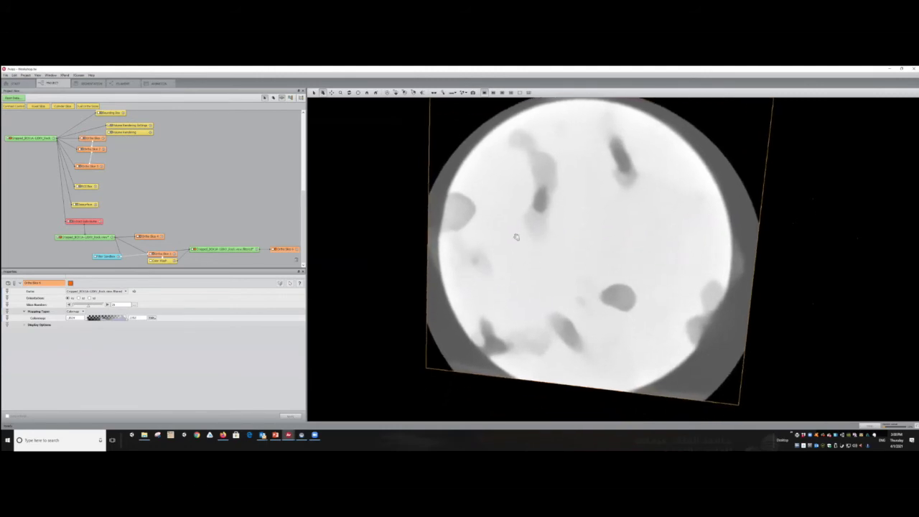
pyautogui.click(238, 248)
pyautogui.click(284, 250)
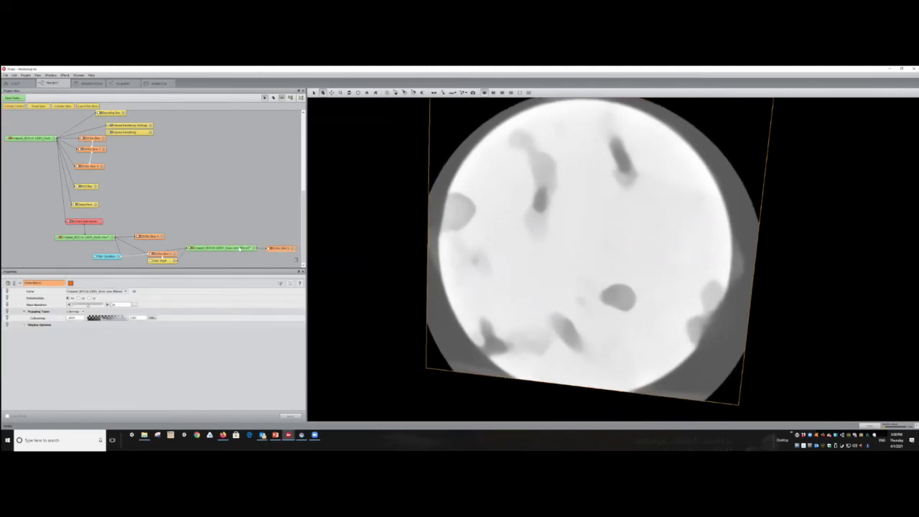
# Adjust the colormap range of the filtered dataset's ortho slice to the data window.
pyautogui.moveTo(88, 305)
pyautogui.mouseDown()
pyautogui.moveTo(113, 312)
pyautogui.moveTo(84, 321)
pyautogui.moveTo(92, 318)
pyautogui.mouseUp()
pyautogui.click(151, 318)
pyautogui.moveTo(180, 336)
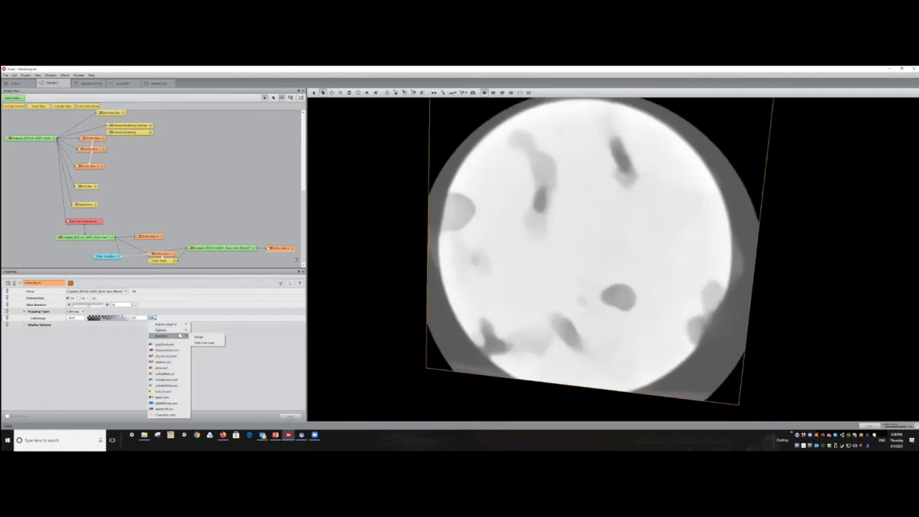
pyautogui.click(201, 336)
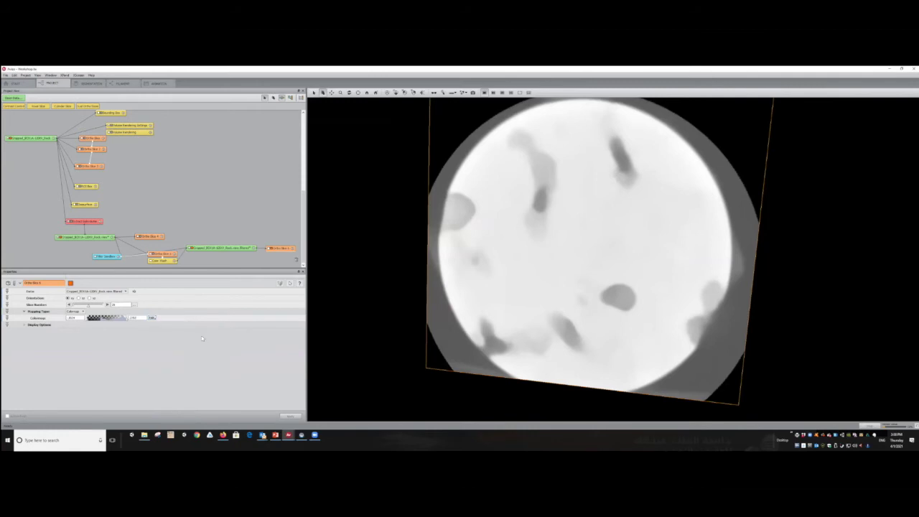
pyautogui.click(151, 317)
pyautogui.moveTo(172, 324)
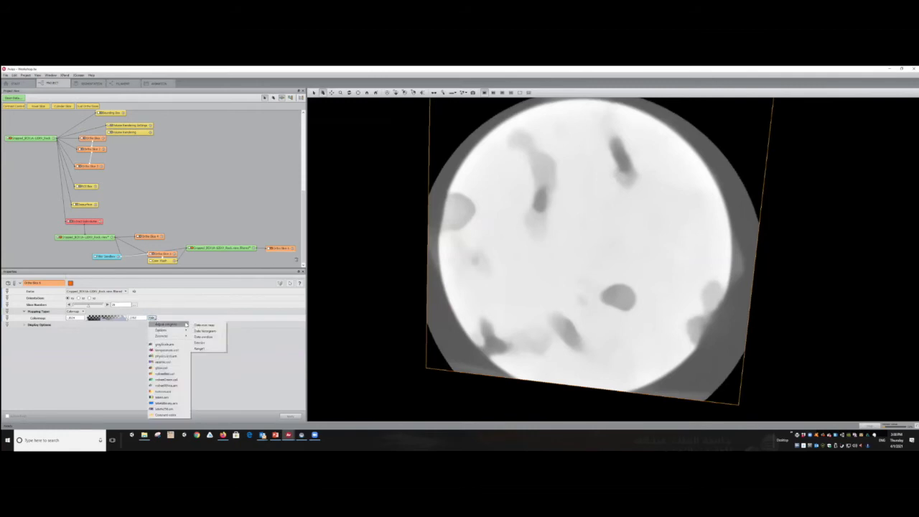
pyautogui.click(210, 339)
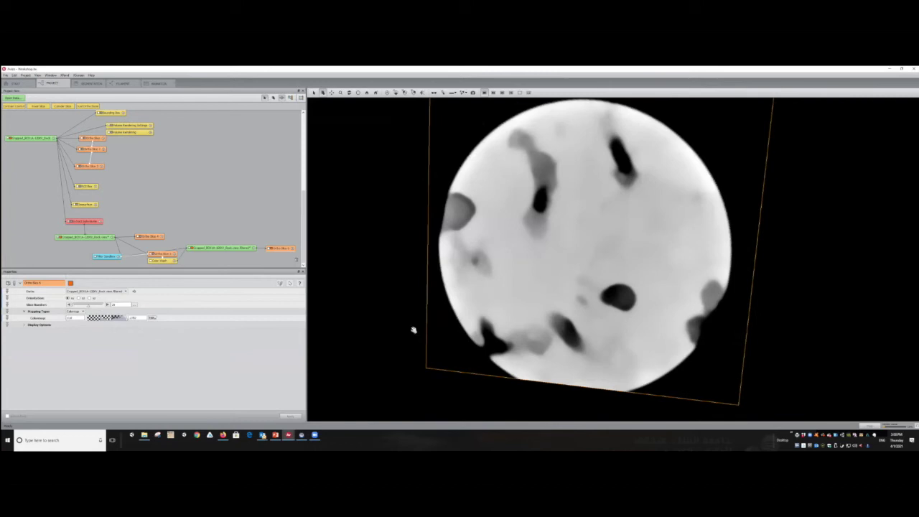
# Move the ortho slice through the filtered volume and examine the cavities from an oblique angle.
pyautogui.moveTo(99, 302); pyautogui.dragTo(84, 324)
pyautogui.moveTo(607, 388); pyautogui.dragTo(555, 318)
pyautogui.moveTo(556, 318); pyautogui.dragTo(514, 291, button='middle')
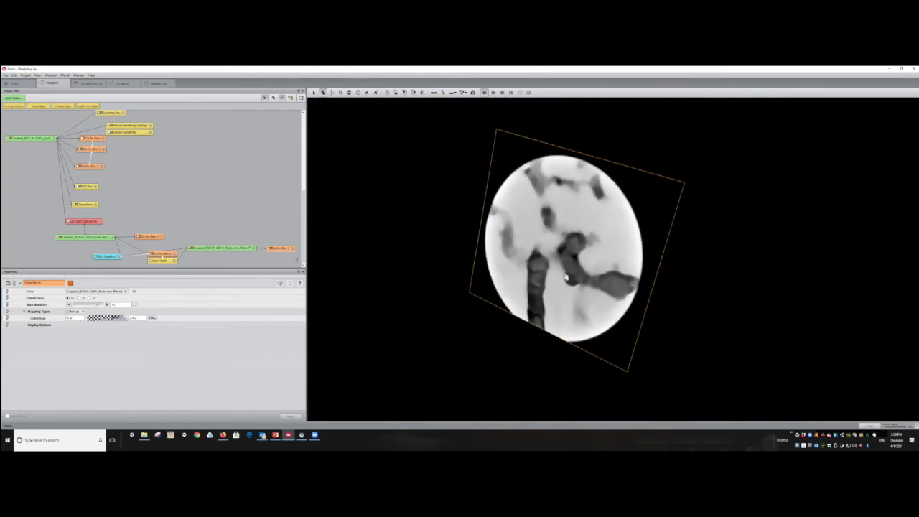
pyautogui.moveTo(96, 307); pyautogui.dragTo(102, 312)
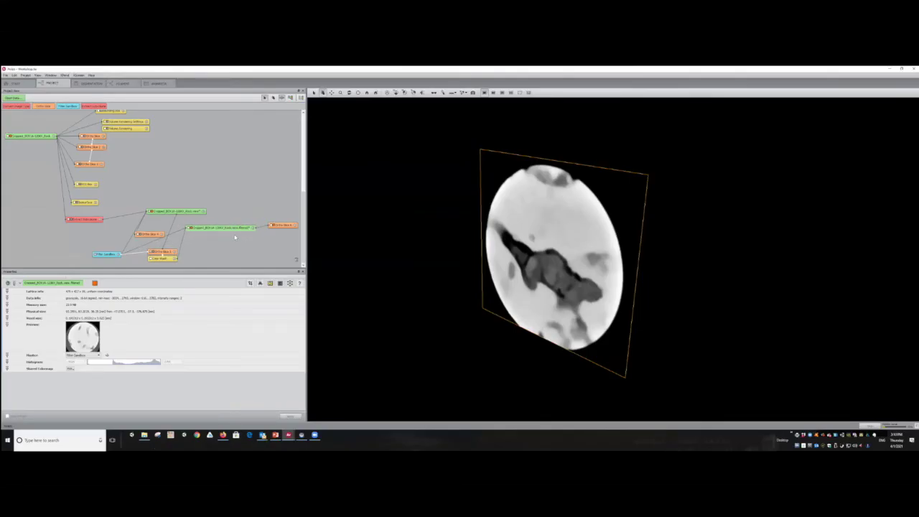
# Attach a Convert Image Type module to the filtered dataset and place it just below that dataset.
pyautogui.moveTo(242, 228)
pyautogui.rightClick(229, 228)
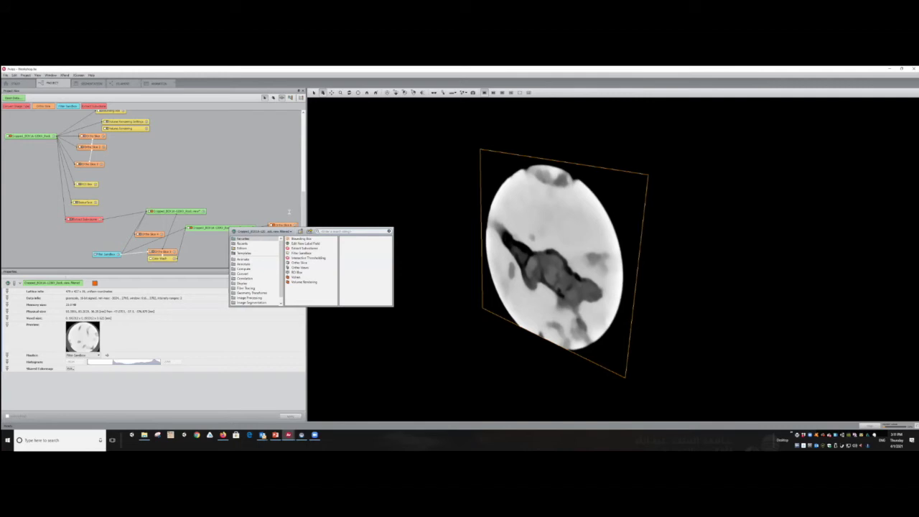
pyautogui.click(243, 229)
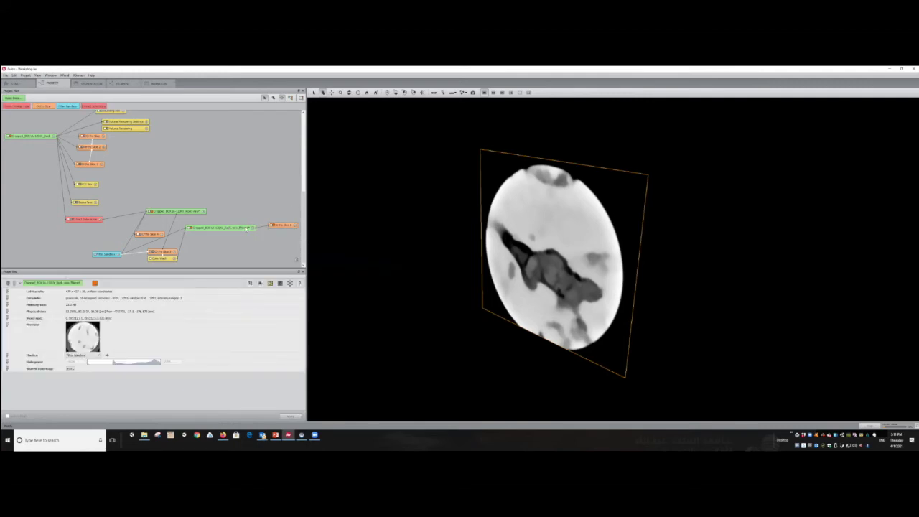
pyautogui.rightClick(247, 228)
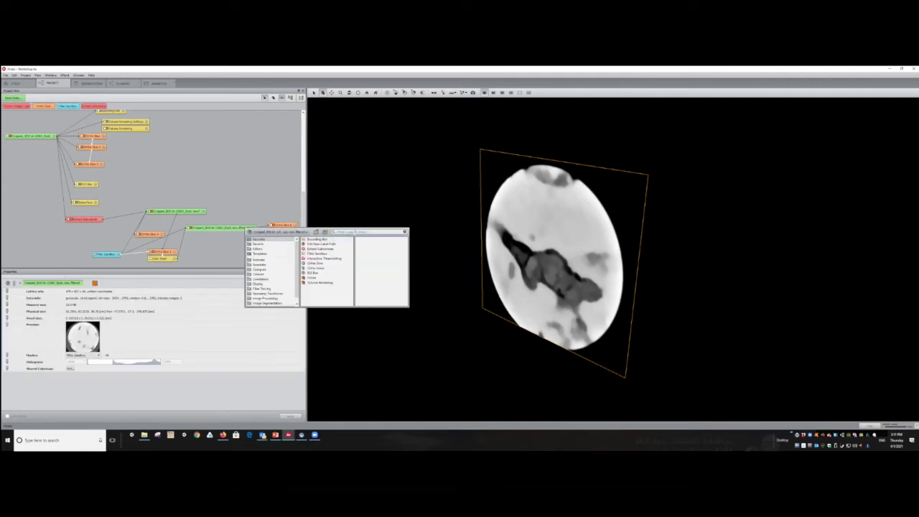
pyautogui.write('convert')
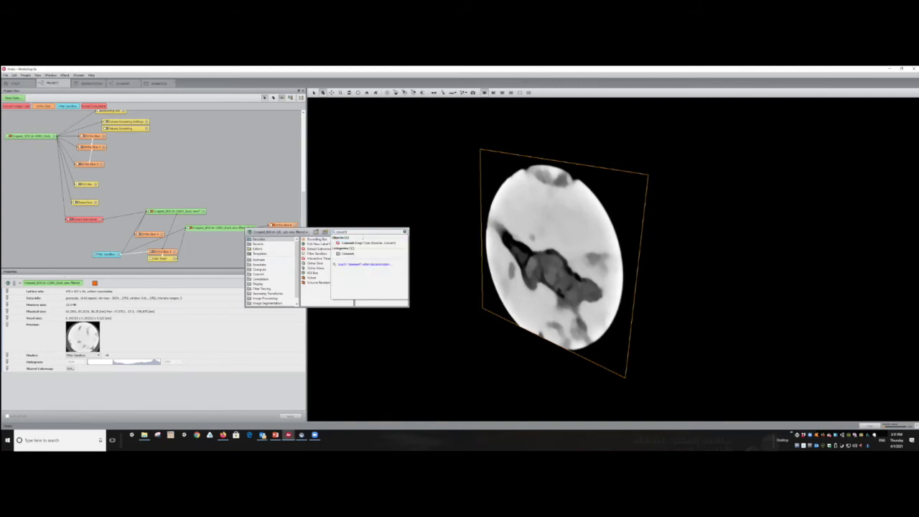
pyautogui.click(360, 244)
pyautogui.moveTo(154, 246); pyautogui.dragTo(218, 253)
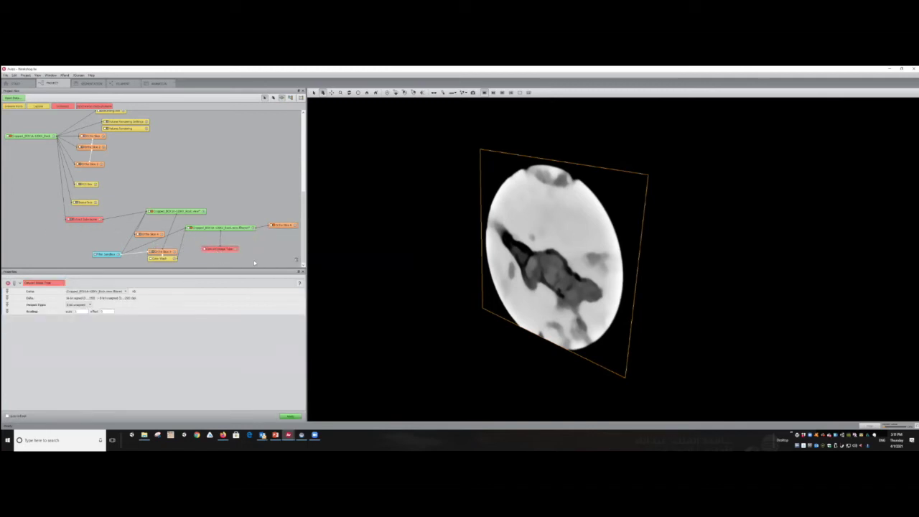
# Skim the help page of the Convert Image Type module and return to the project graph.
pyautogui.click(300, 285)
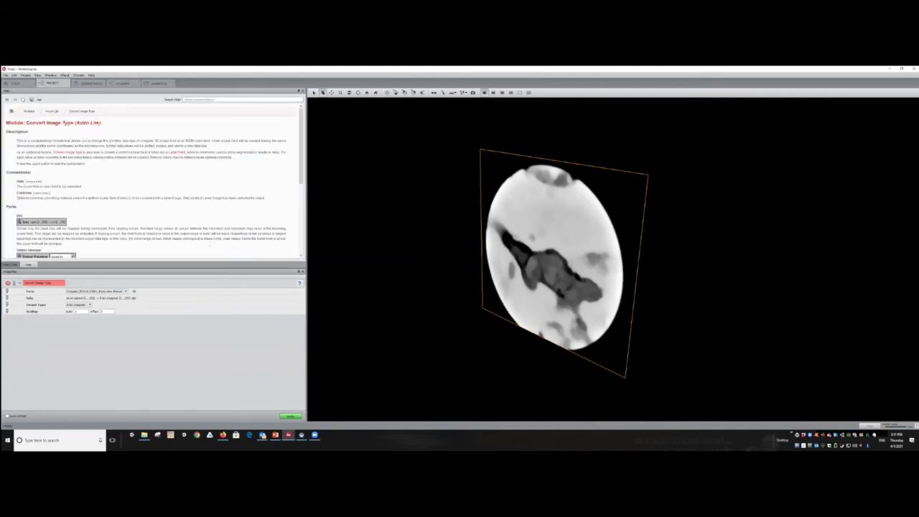
pyautogui.scroll(-10, 203, 196)
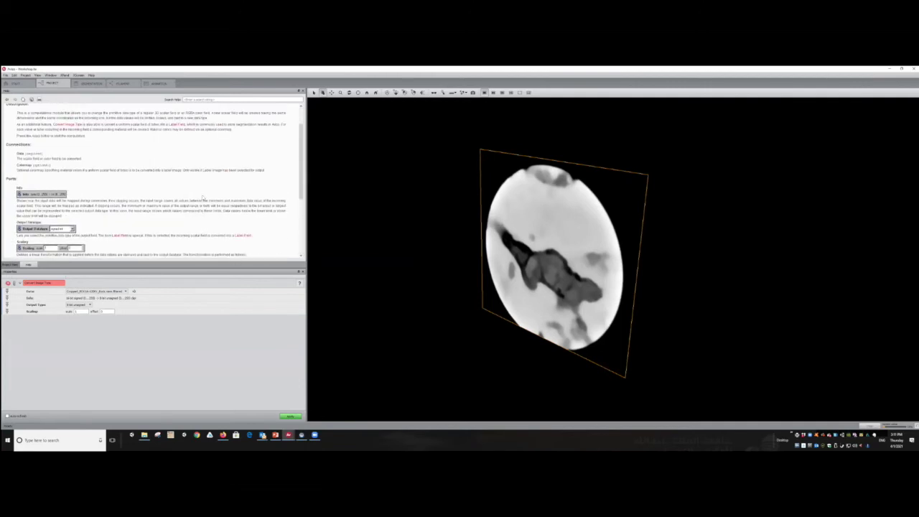
pyautogui.scroll(10, 203, 197)
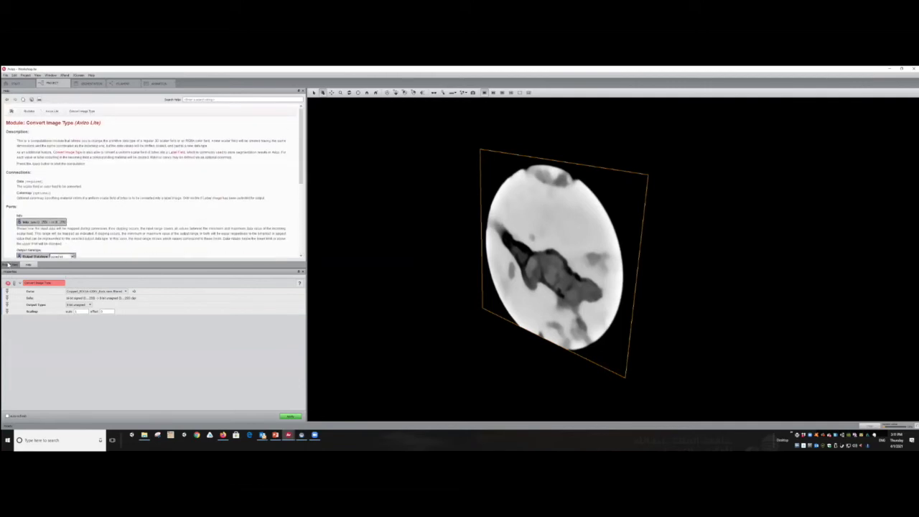
pyautogui.click(9, 265)
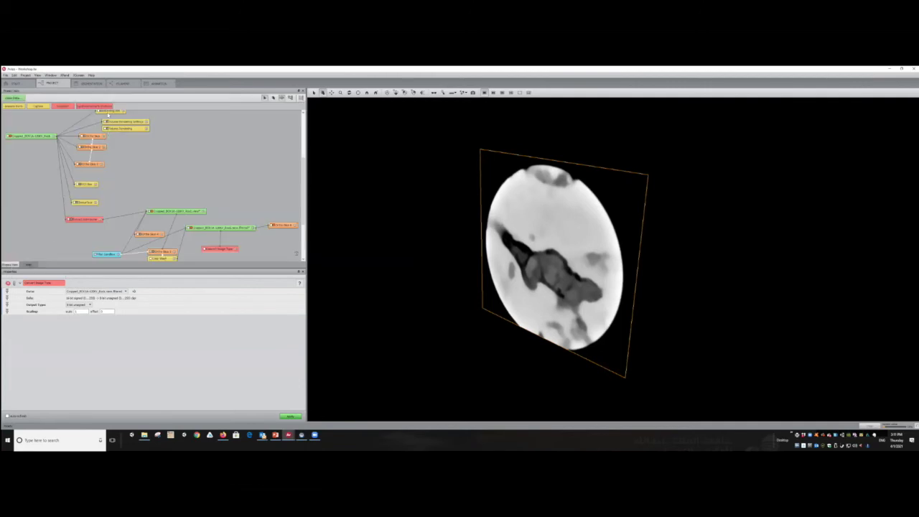
# Browse the help page of the Volume Rendering Settings module and return to the project graph.
pyautogui.click(117, 122)
pyautogui.click(300, 283)
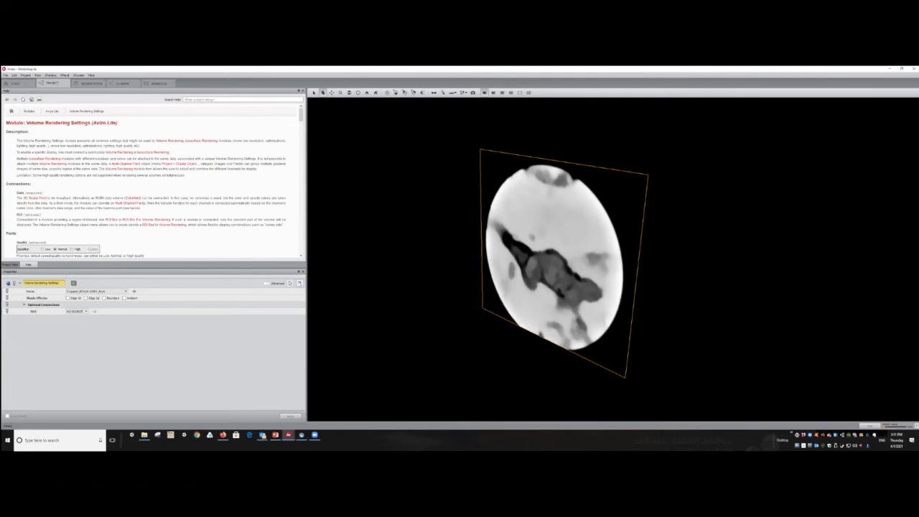
pyautogui.scroll(-8, 201, 197)
pyautogui.scroll(-10, 207, 202)
pyautogui.scroll(-10, 207, 207)
pyautogui.scroll(10, 218, 211)
pyautogui.scroll(15, 219, 210)
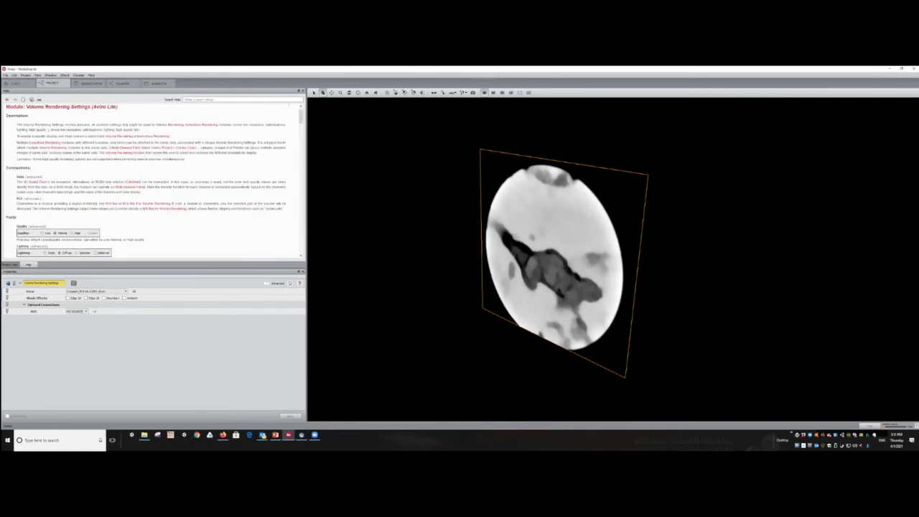
pyautogui.click(10, 264)
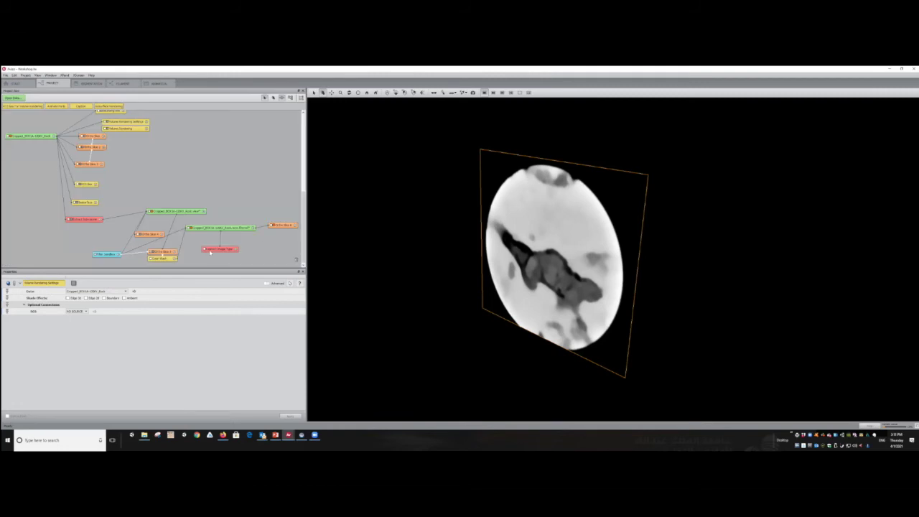
# Set the output type of the Convert Image Type module to 8-bit unsigned.
pyautogui.click(222, 228)
pyautogui.click(220, 249)
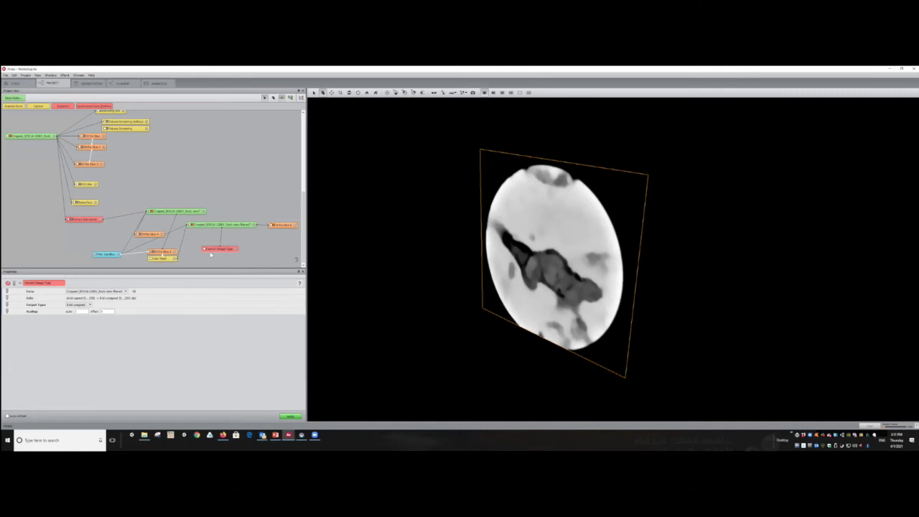
pyautogui.click(90, 305)
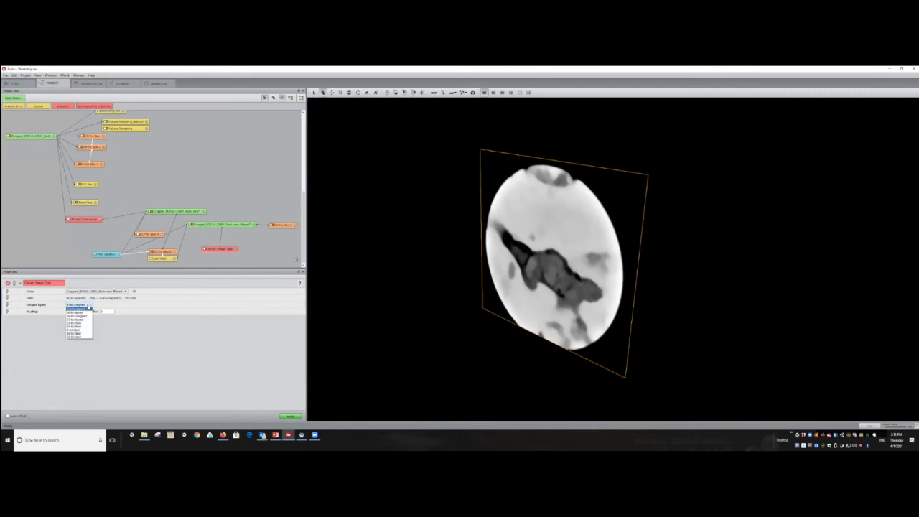
pyautogui.click(79, 309)
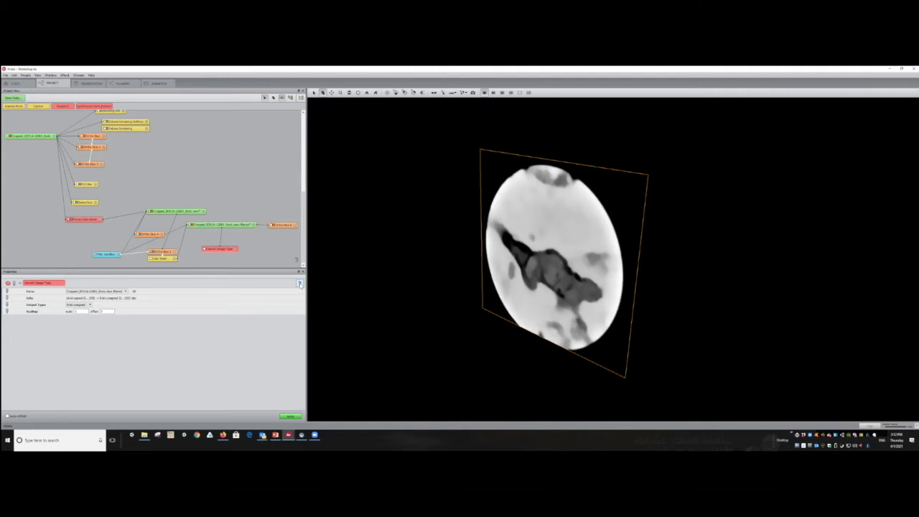
# Read how output datatype and scaling work in the Convert Image Type help page.
pyautogui.click(299, 283)
pyautogui.scroll(-5, 227, 201)
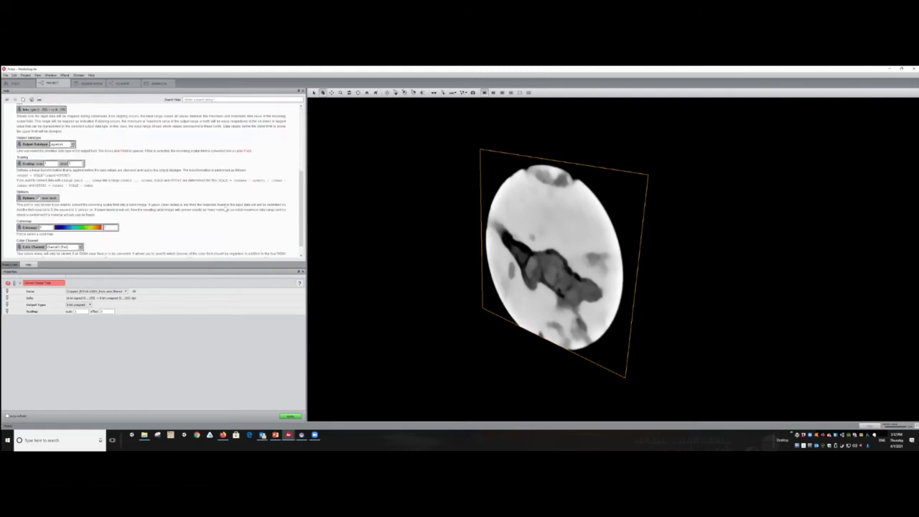
pyautogui.scroll(-1, 227, 209)
pyautogui.scroll(2, 166, 209)
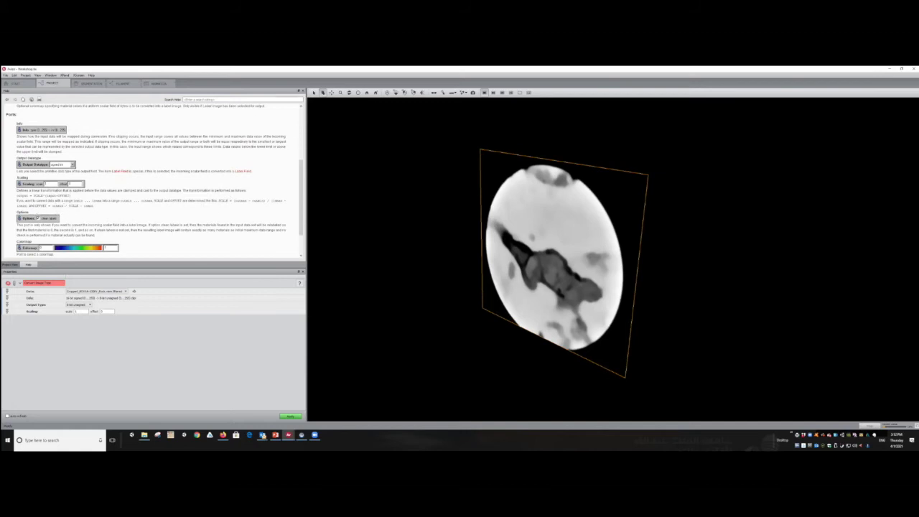
# Close the help and enlarge the project graph area in width and height.
pyautogui.click(302, 92)
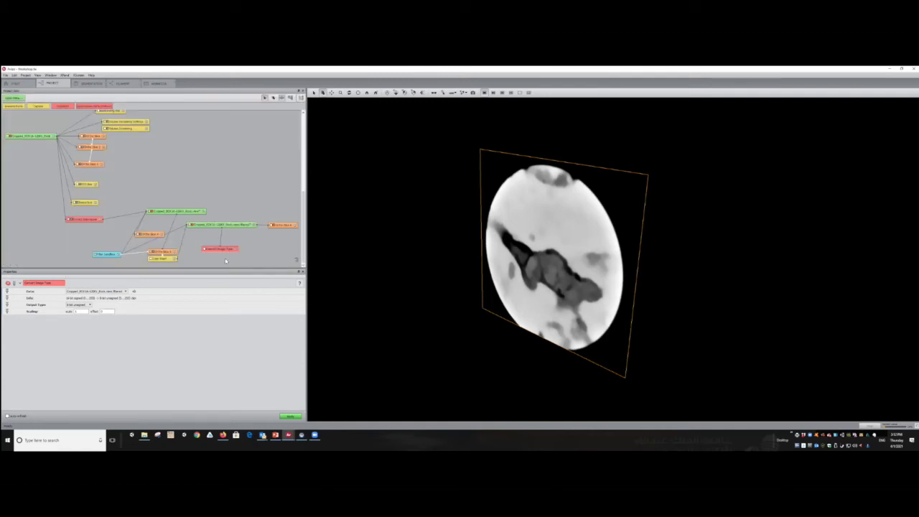
pyautogui.moveTo(305, 208); pyautogui.dragTo(351, 215)
pyautogui.moveTo(189, 270); pyautogui.dragTo(189, 285)
# Switch to the other Avizo session holding the completed workflow and inspect the Convert Image Type module at the lower end of its graph.
pyautogui.moveTo(288, 435)
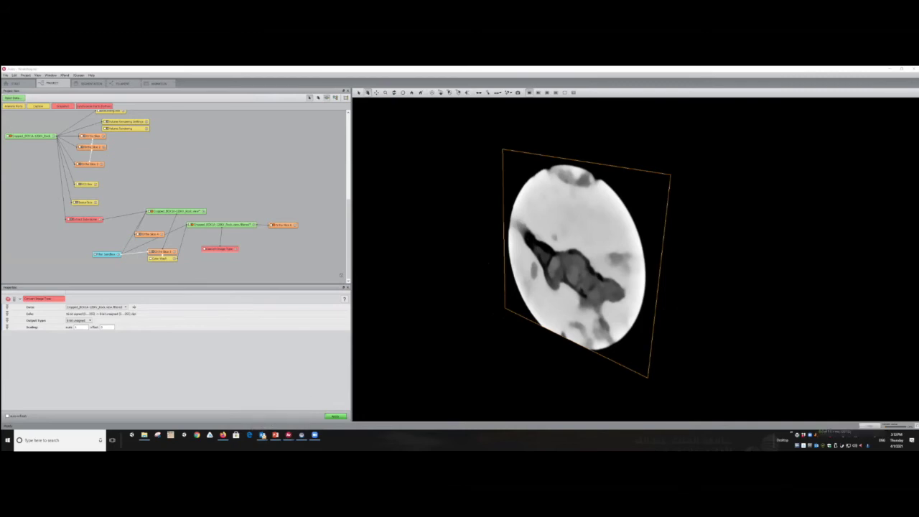
pyautogui.click(269, 422)
pyautogui.click(270, 422)
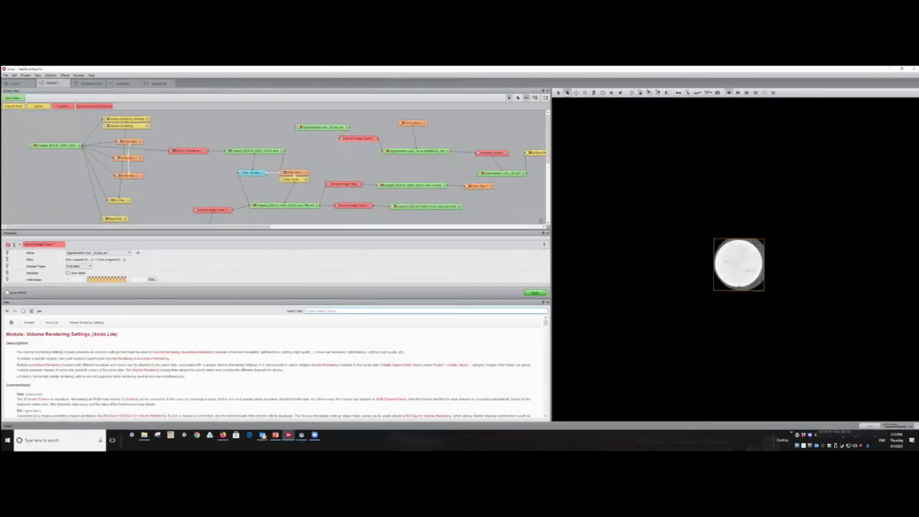
pyautogui.scroll(-1, 363, 174)
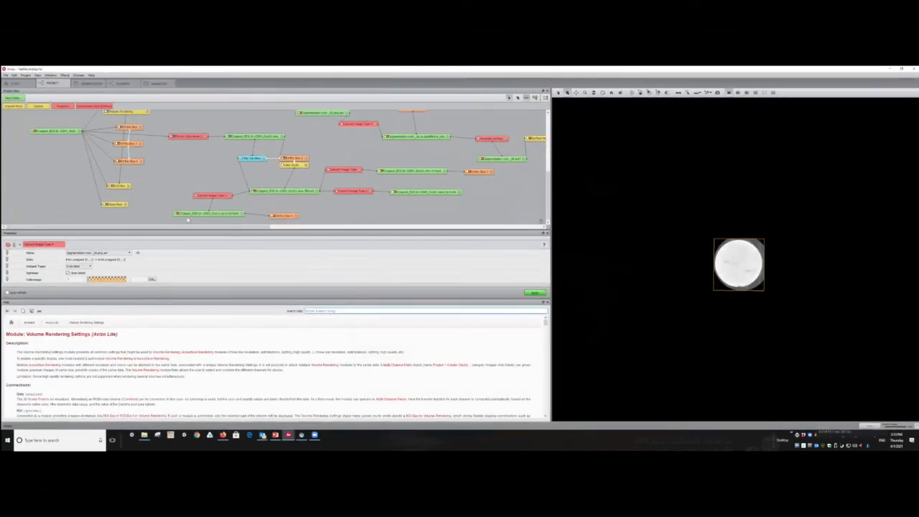
pyautogui.moveTo(227, 217); pyautogui.dragTo(232, 215)
pyautogui.click(228, 197)
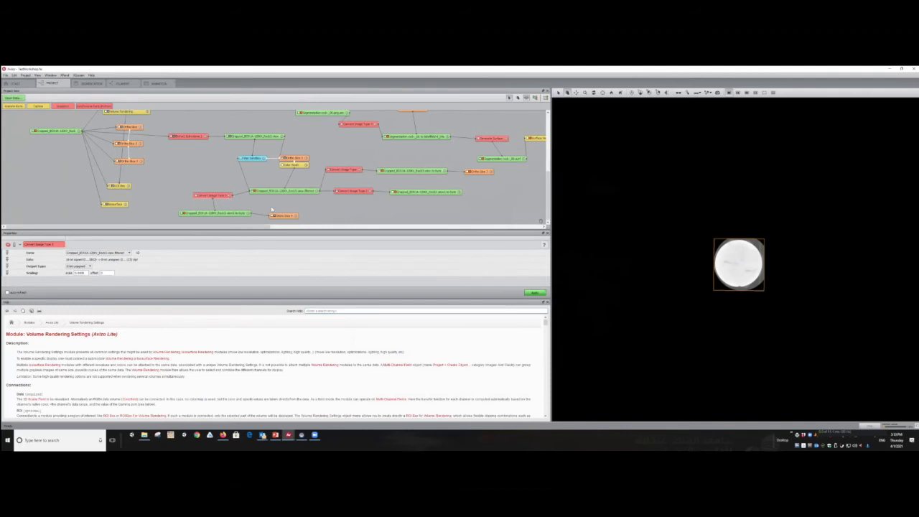
# Show the properties of the filtered dataset and enlarge the properties and project graph areas.
pyautogui.click(291, 192)
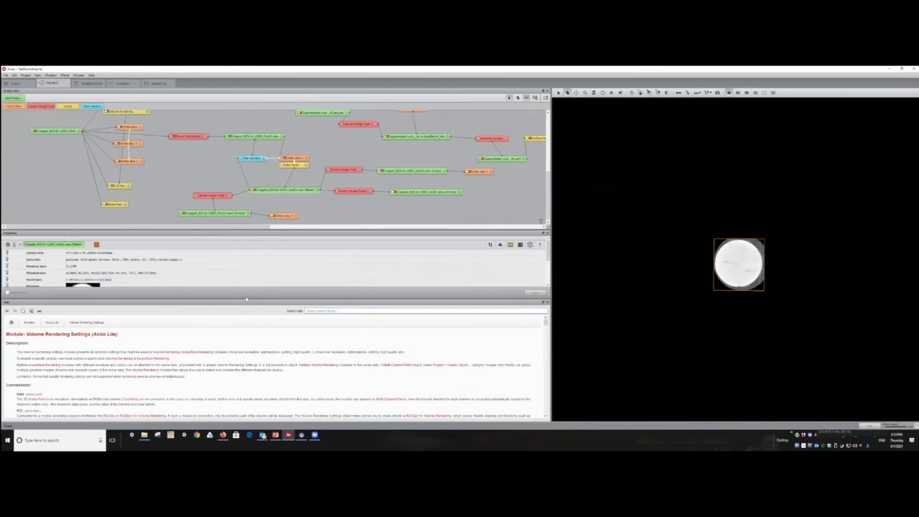
pyautogui.moveTo(247, 299); pyautogui.dragTo(247, 345)
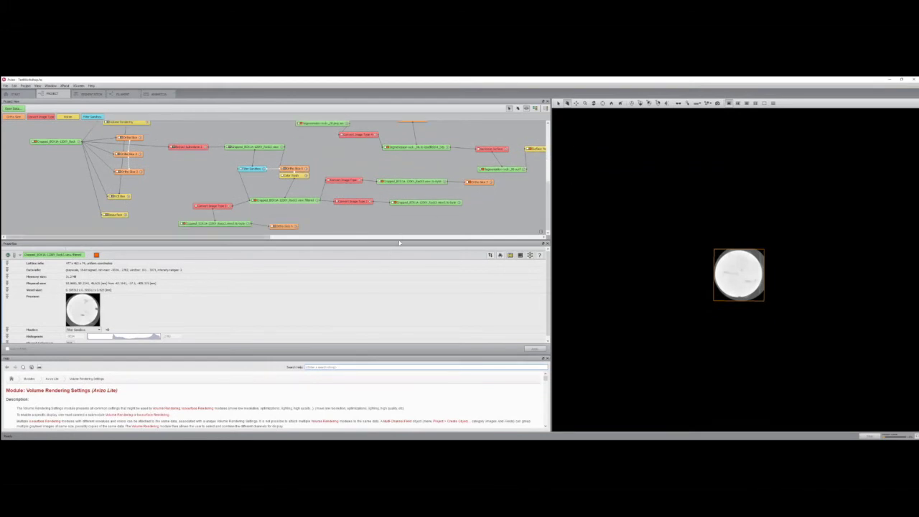
pyautogui.moveTo(402, 241); pyautogui.dragTo(335, 268)
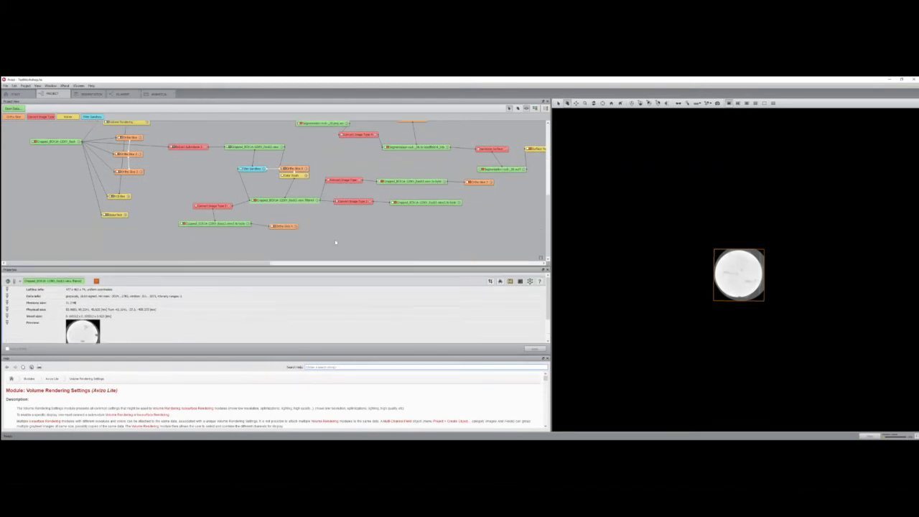
# Review the extracted subvolume, the filtered dataset, and the output type and scaling of the Convert Image Type modules attached to it.
pyautogui.moveTo(273, 146); pyautogui.dragTo(265, 149)
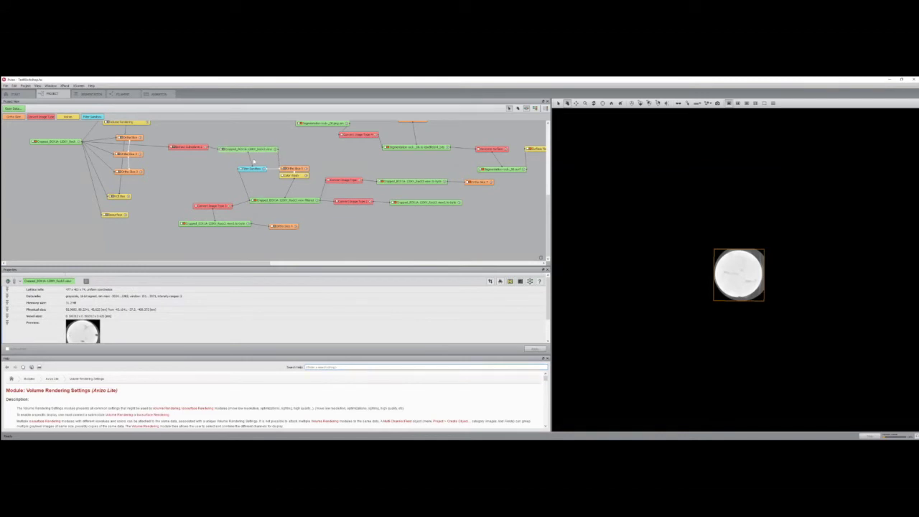
pyautogui.scroll(1, 253, 201)
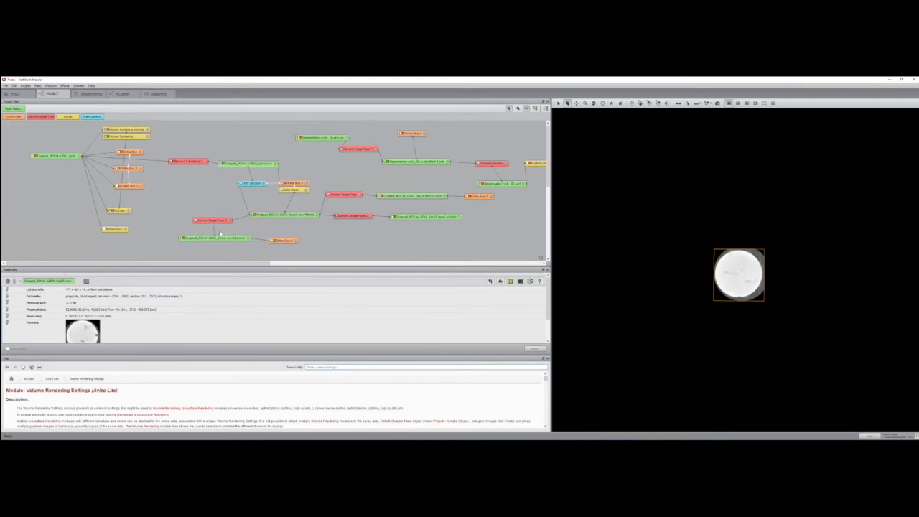
pyautogui.moveTo(222, 225); pyautogui.dragTo(231, 222)
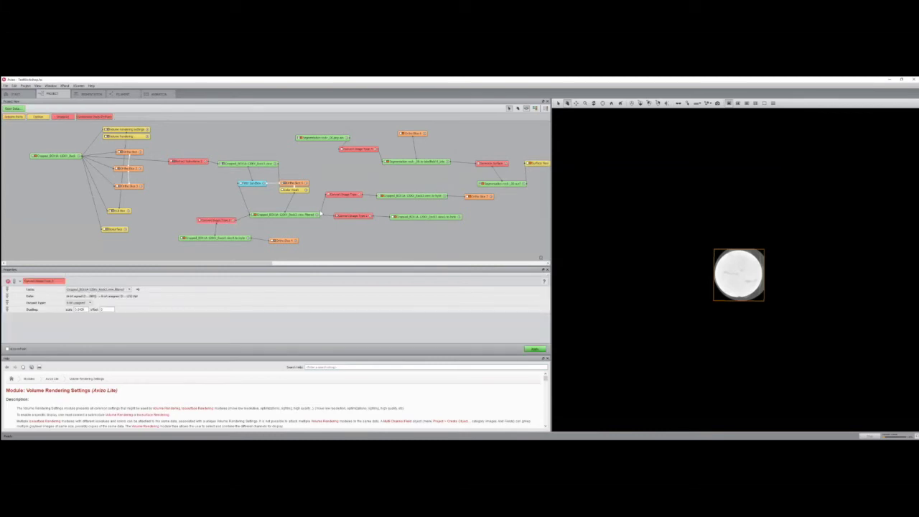
pyautogui.click(354, 216)
pyautogui.moveTo(311, 217); pyautogui.dragTo(318, 209)
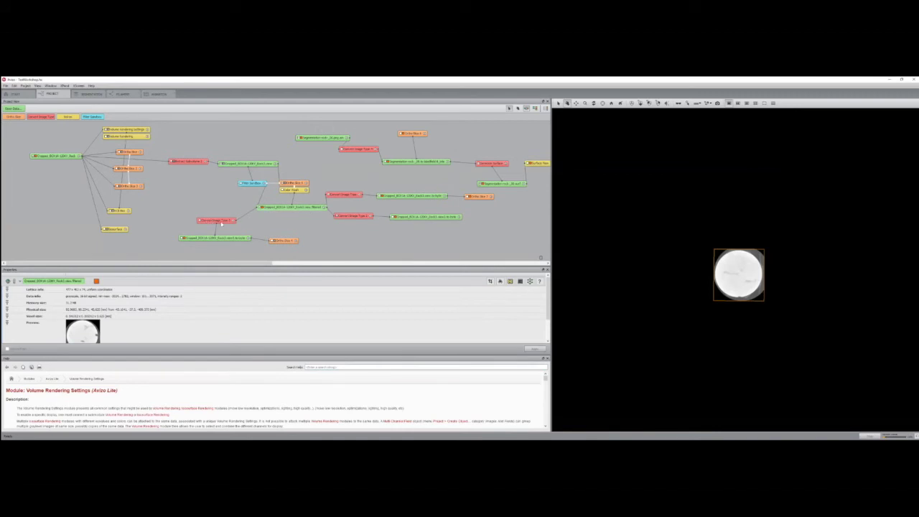
pyautogui.click(222, 222)
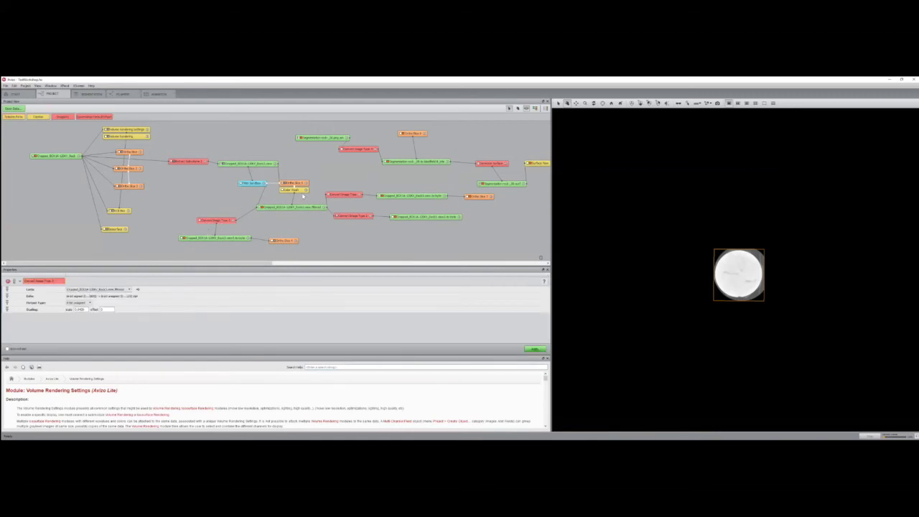
pyautogui.moveTo(297, 209); pyautogui.dragTo(292, 211)
pyautogui.click(345, 195)
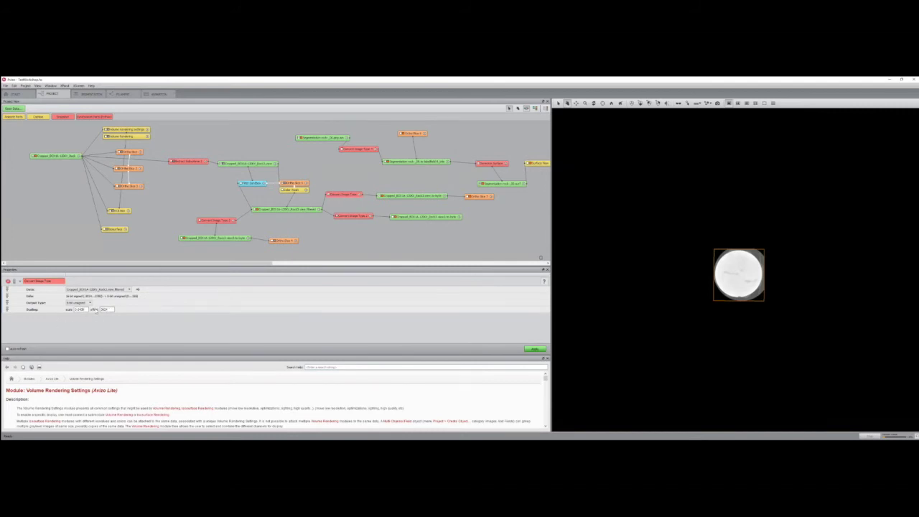
# Compare the scale and offset of the upper Convert Image Type module with the data info of its 8-bit output dataset.
pyautogui.moveTo(403, 195); pyautogui.dragTo(411, 191)
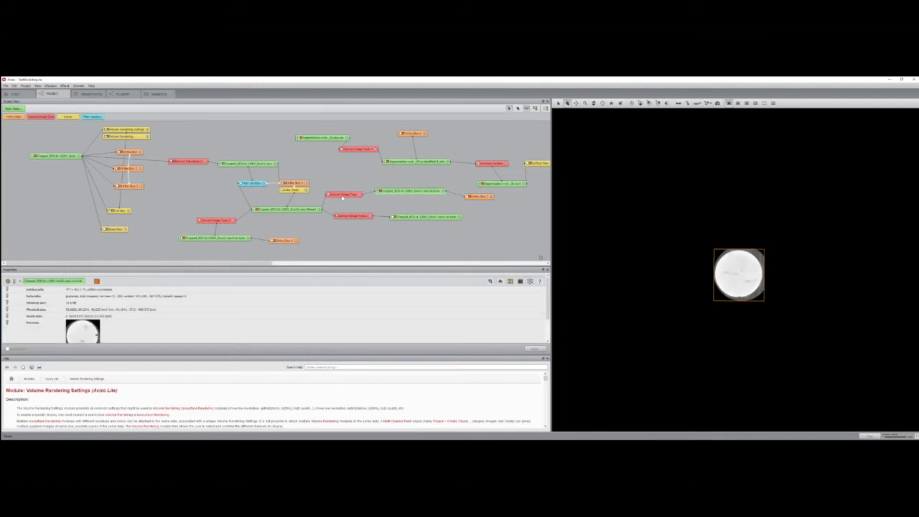
pyautogui.click(352, 194)
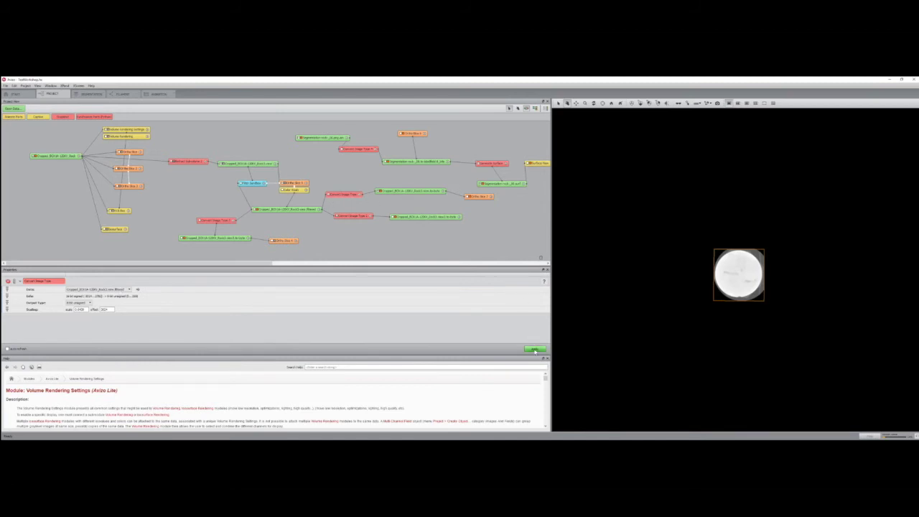
pyautogui.click(425, 190)
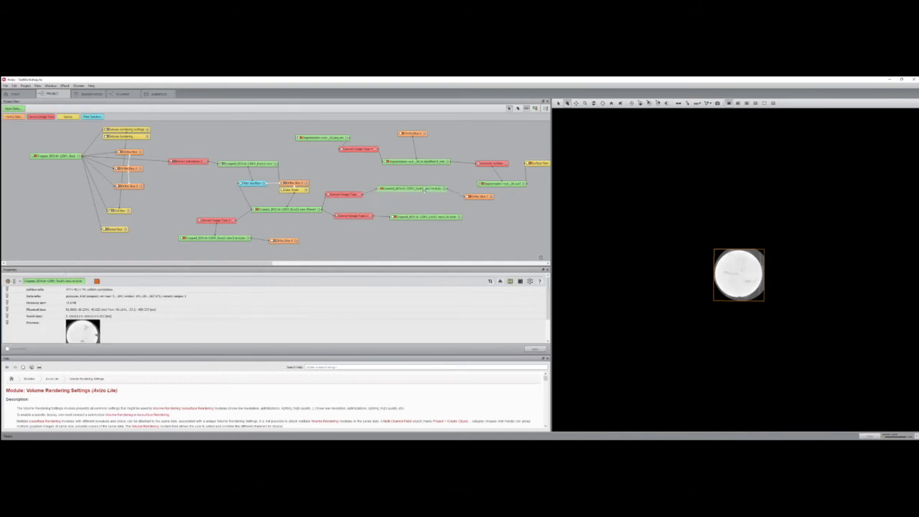
pyautogui.moveTo(425, 190); pyautogui.dragTo(421, 193)
pyautogui.moveTo(426, 192)
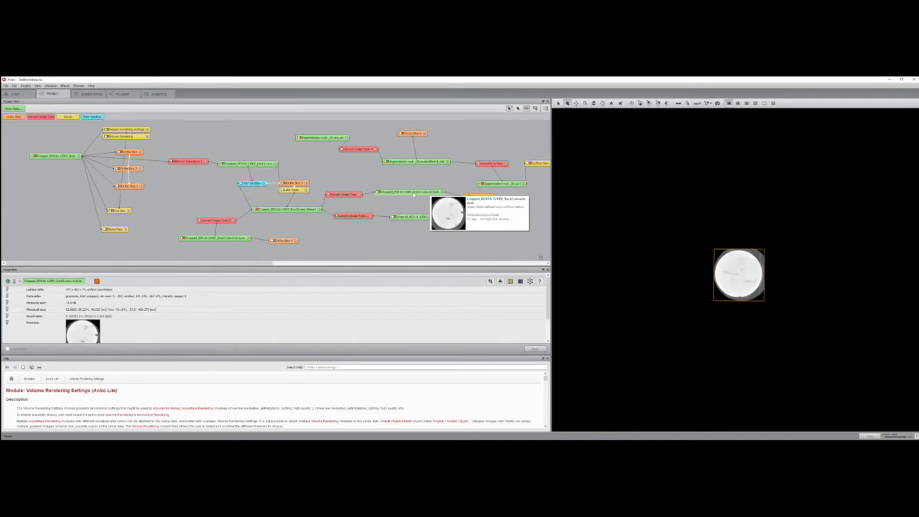
# Open the data export dialog for the converted 8-bit dataset, browse up to the parent project folder, and close it without saving.
pyautogui.rightClick(415, 194)
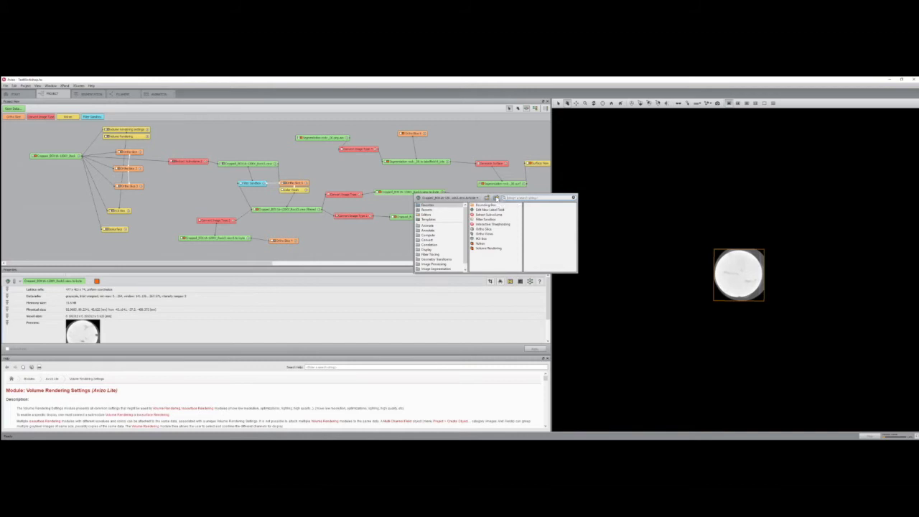
pyautogui.click(496, 198)
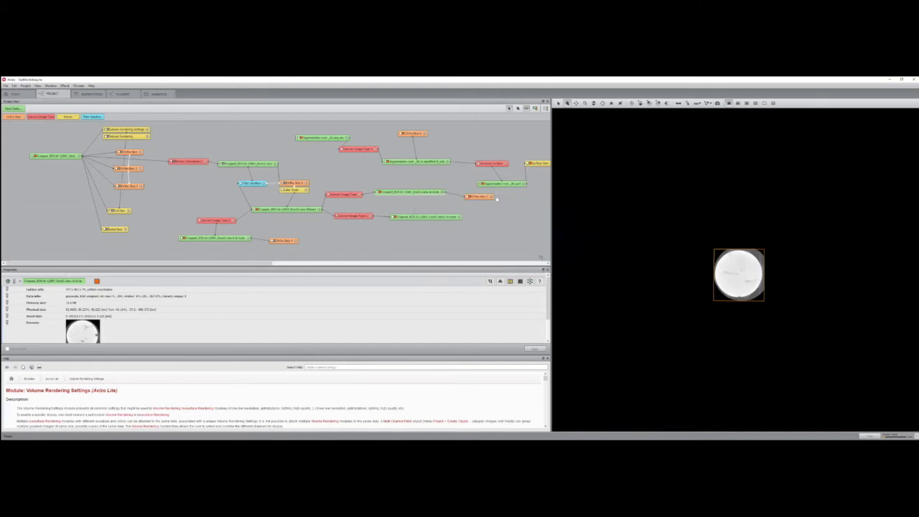
pyautogui.hotkey('ctrl', 's')
pyautogui.moveTo(452, 181); pyautogui.dragTo(524, 159)
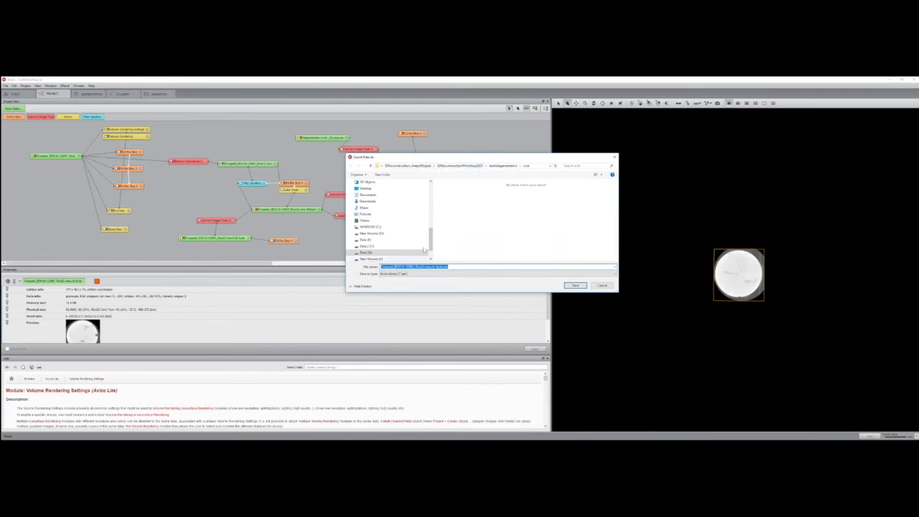
pyautogui.click(422, 168)
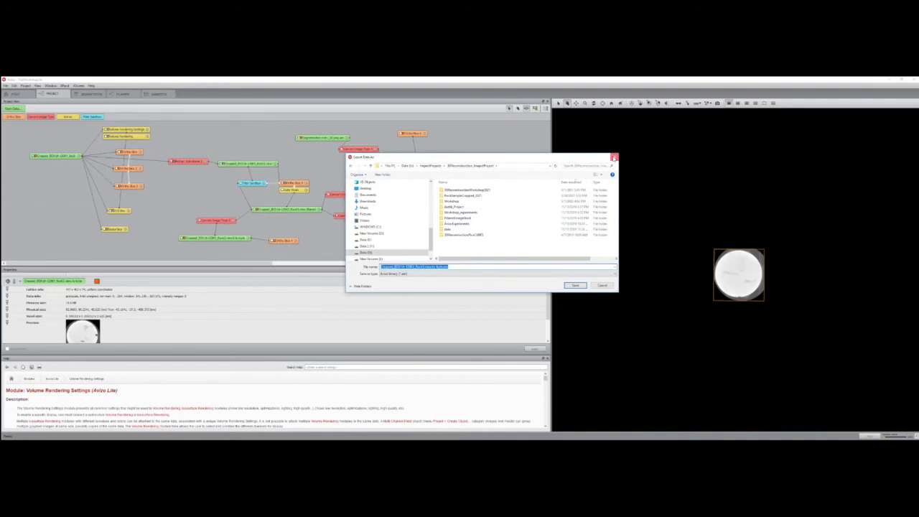
pyautogui.click(615, 157)
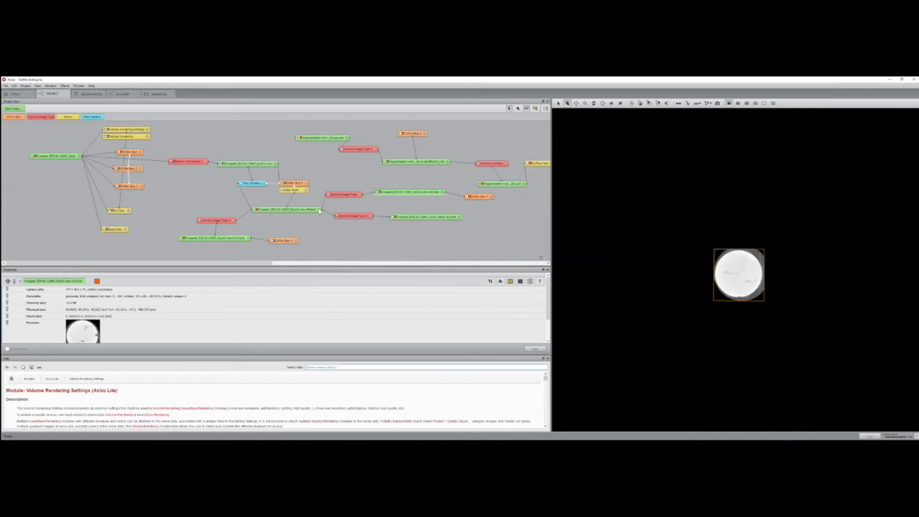
# Check the settings of the upper-branch Convert Image Type module and start exporting its converted 8-bit dataset.
pyautogui.click(344, 194)
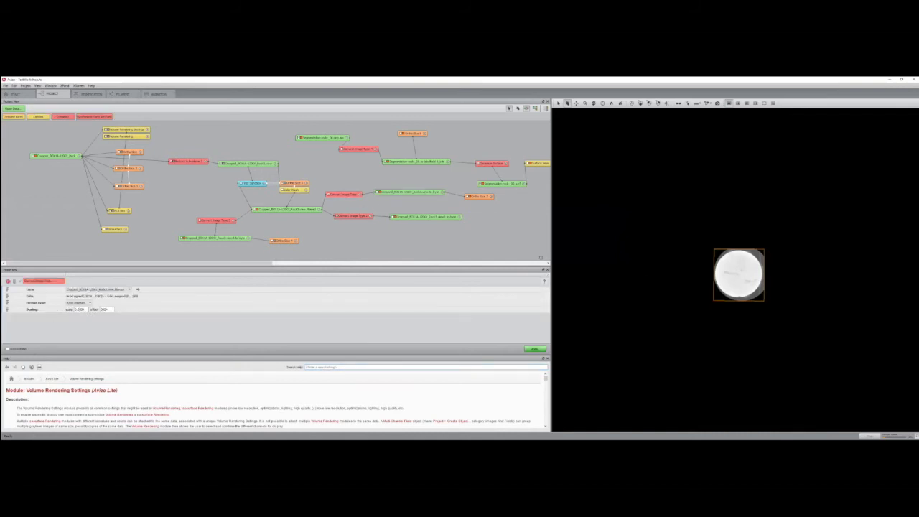
pyautogui.click(112, 310)
pyautogui.click(416, 193)
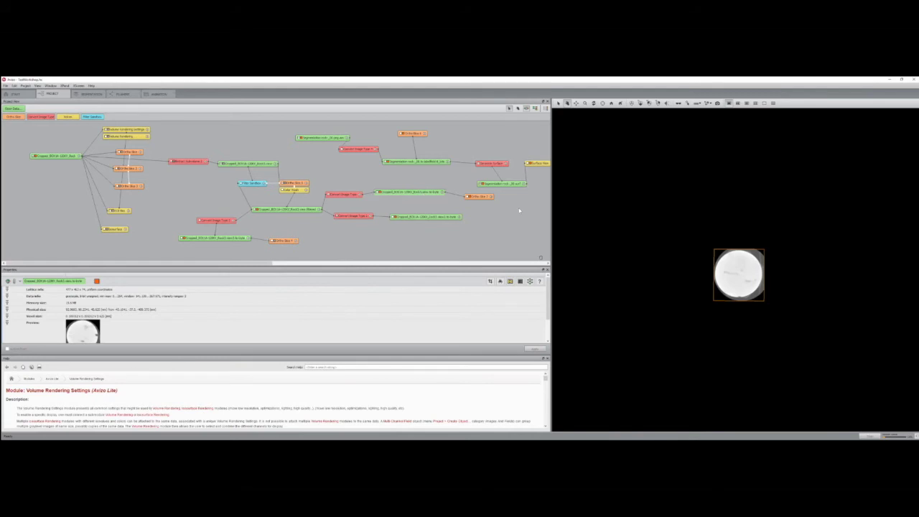
pyautogui.rightClick(423, 194)
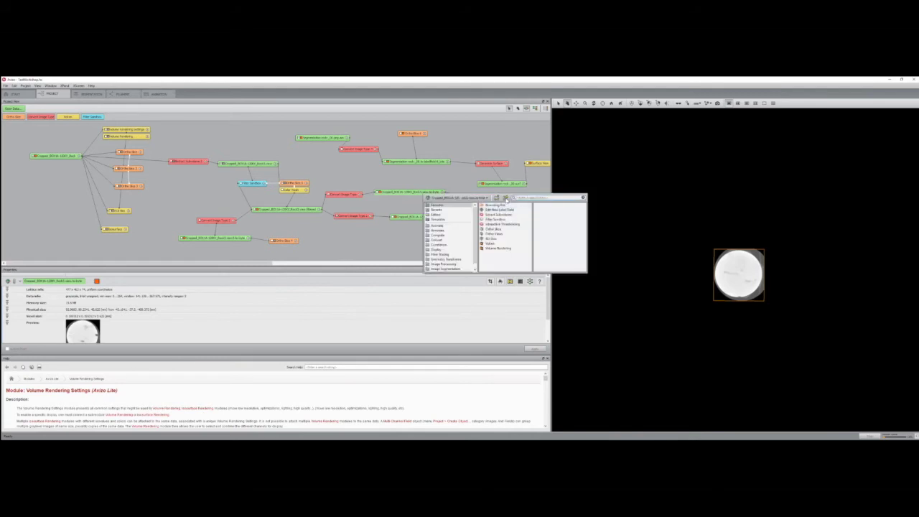
pyautogui.click(507, 204)
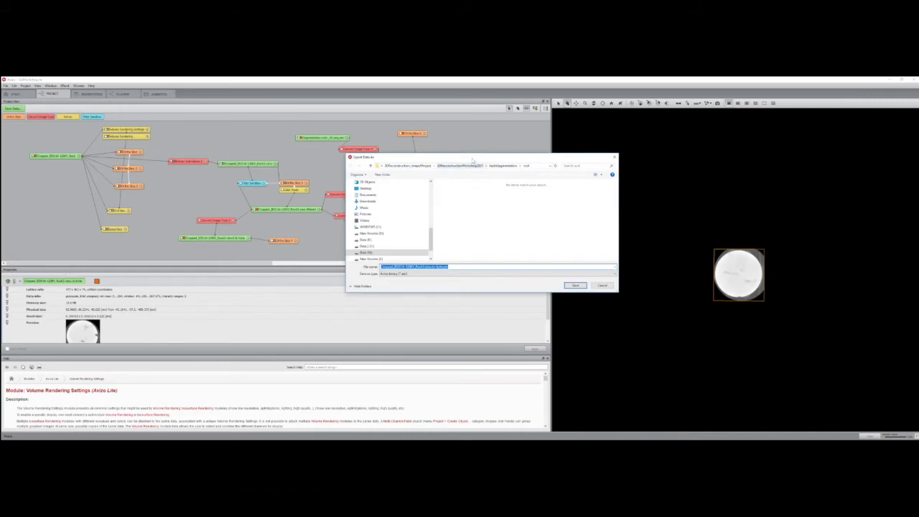
# Create a folder named TestSamples inside 3DReconstructionWorkshop2021 and open it as the export location.
pyautogui.moveTo(474, 158); pyautogui.dragTo(549, 175)
pyautogui.click(535, 183)
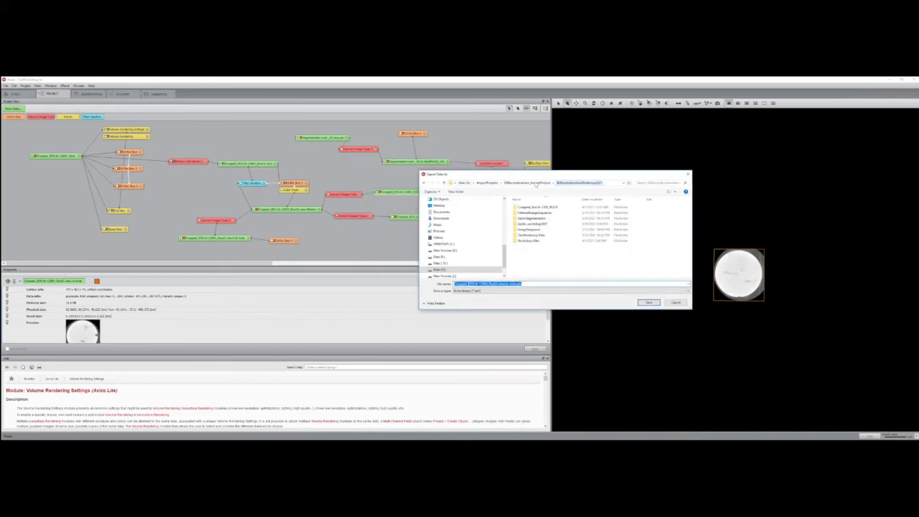
pyautogui.click(525, 259)
pyautogui.rightClick(525, 259)
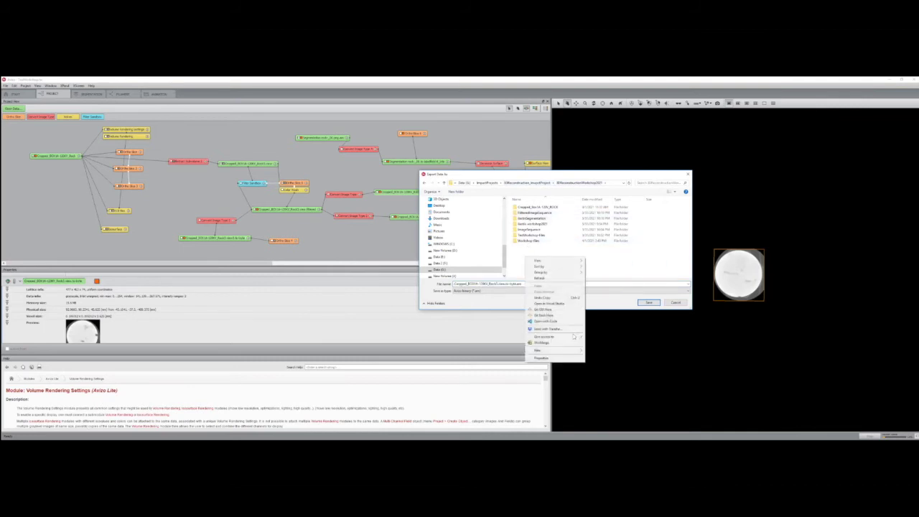
pyautogui.click(598, 352)
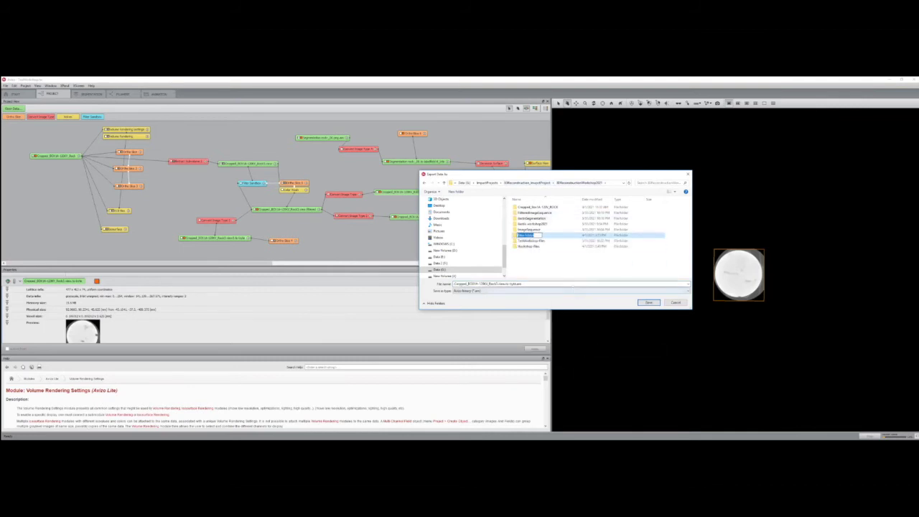
pyautogui.write('TestSamples')
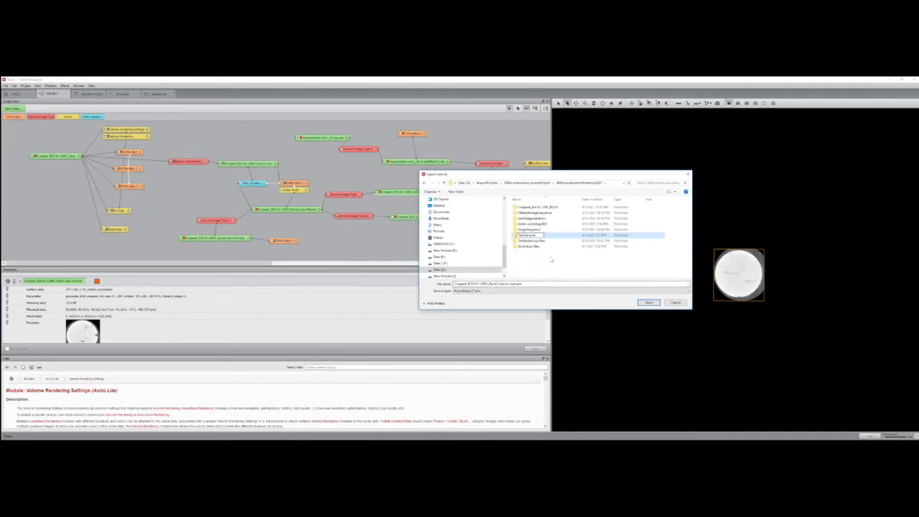
pyautogui.press('Return')
pyautogui.doubleClick(535, 236)
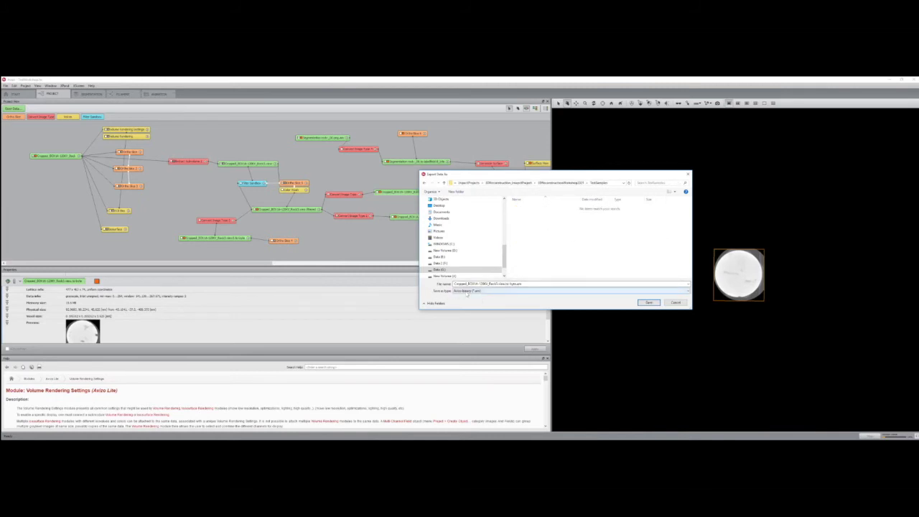
# Export the converted dataset as PNG images, keeping the proposed file name.
pyautogui.click(475, 291)
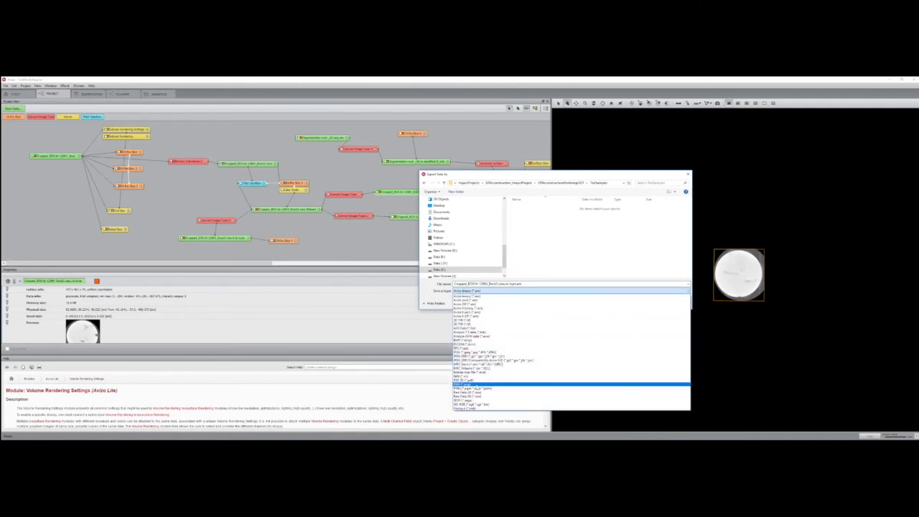
pyautogui.click(477, 385)
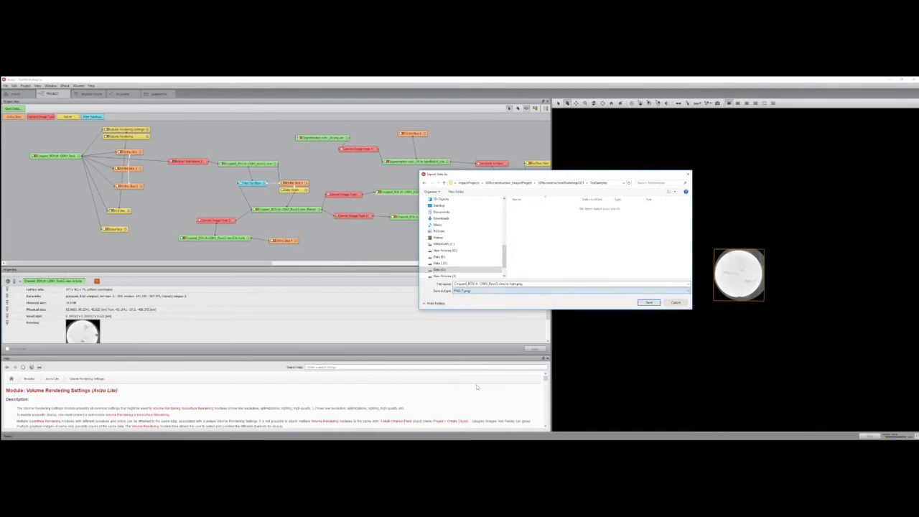
pyautogui.click(650, 303)
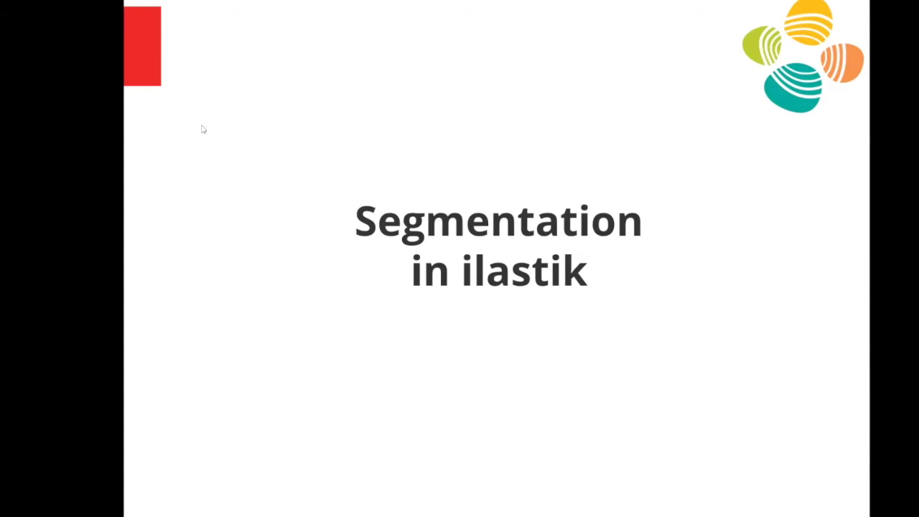
pyautogui.press('Right')
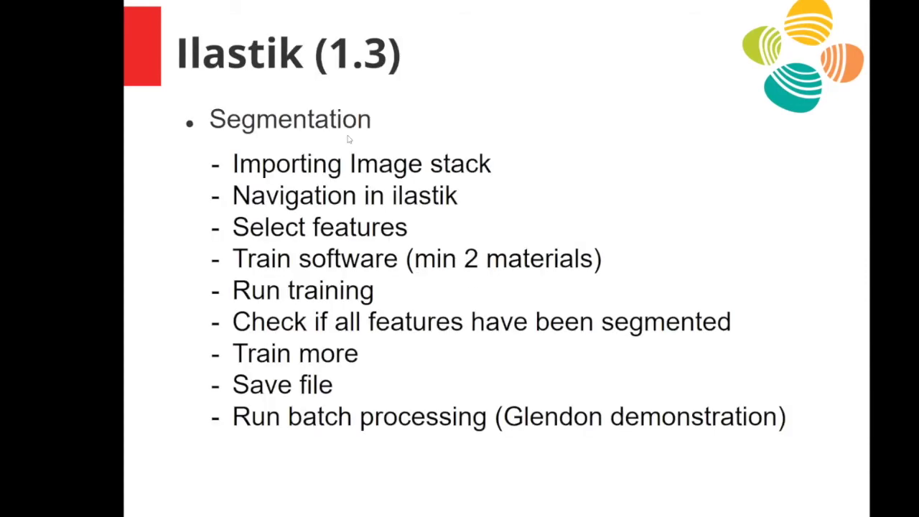
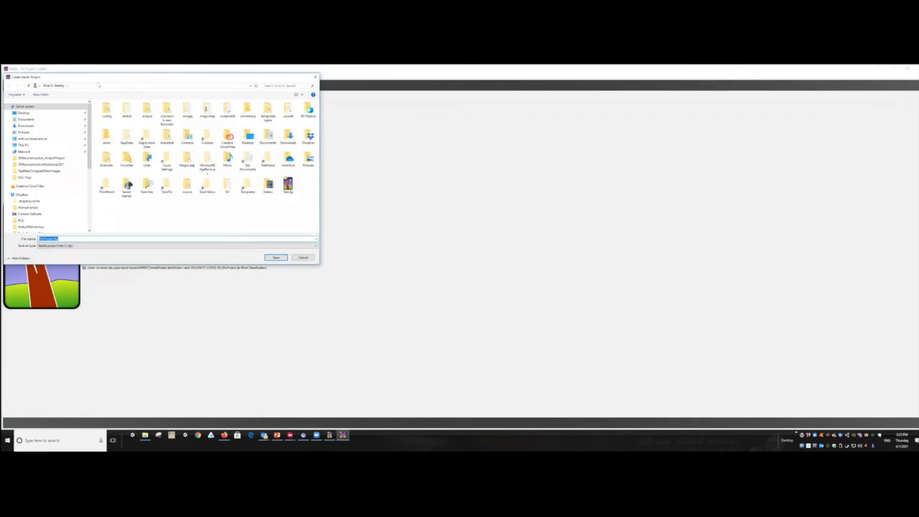
# In ilastik, save the new Pixel Classification project in the ilastik-workshop2021 folder under a numbered MyProject file name.
pyautogui.scroll(-5, 285, 234)
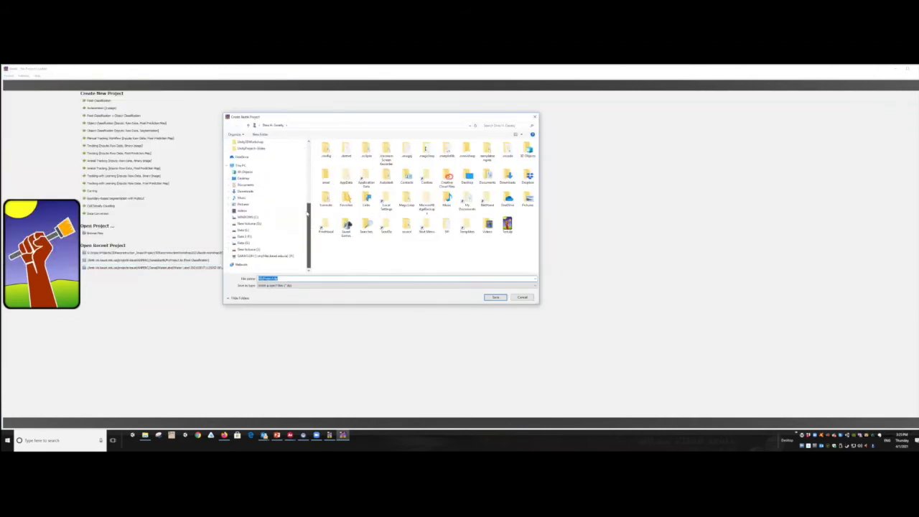
pyautogui.scroll(-3, 266, 237)
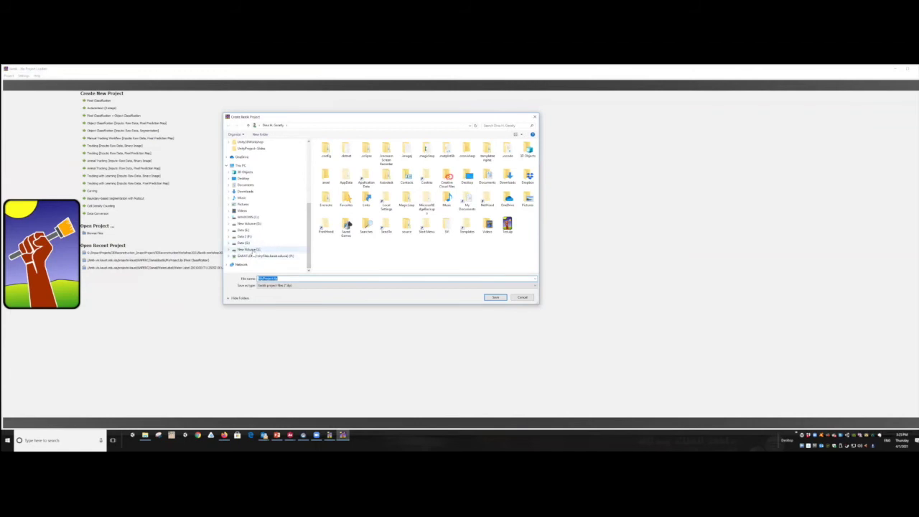
pyautogui.click(245, 243)
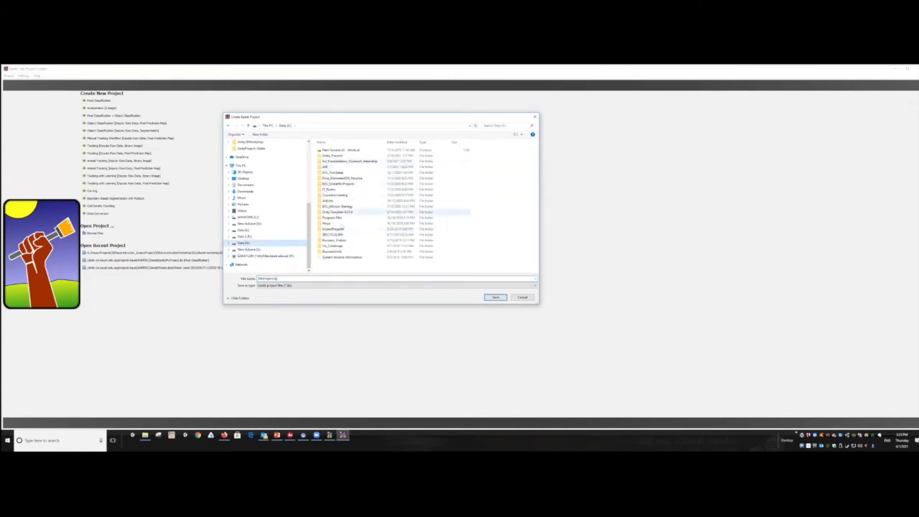
pyautogui.doubleClick(333, 228)
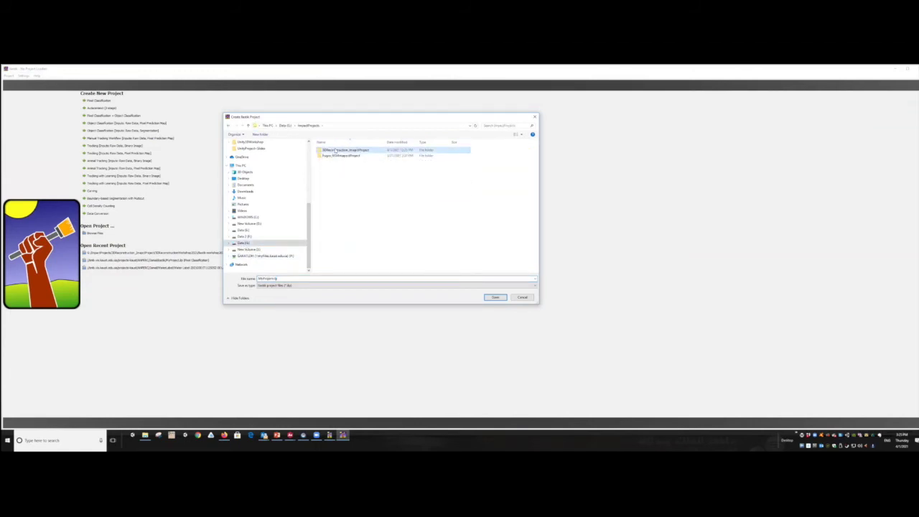
pyautogui.doubleClick(341, 149)
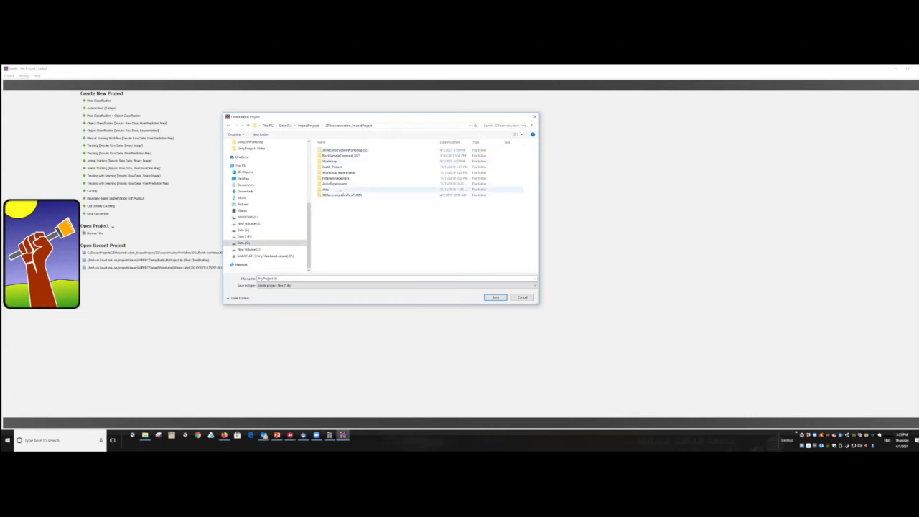
pyautogui.doubleClick(354, 151)
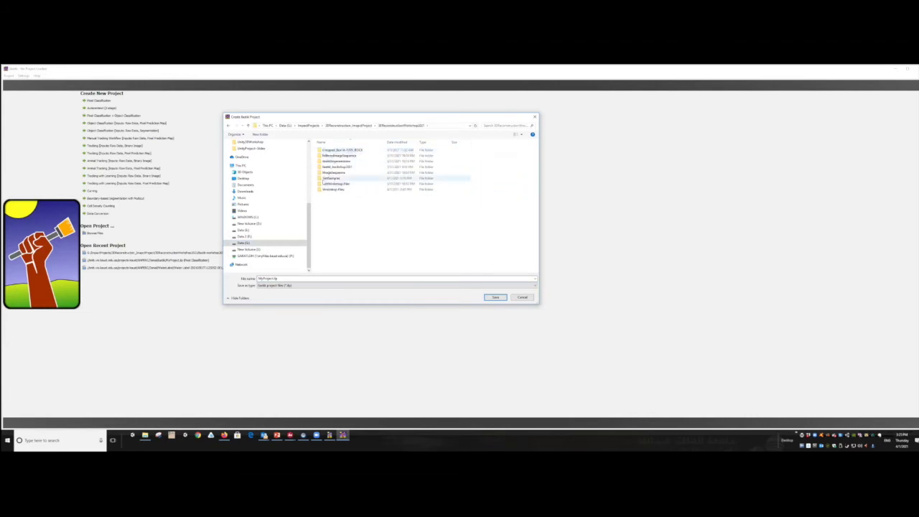
pyautogui.doubleClick(351, 168)
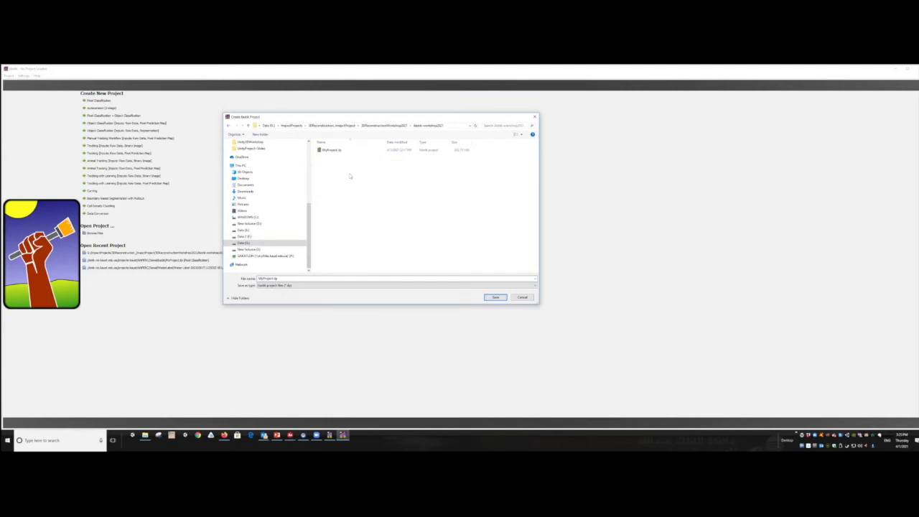
pyautogui.click(276, 278)
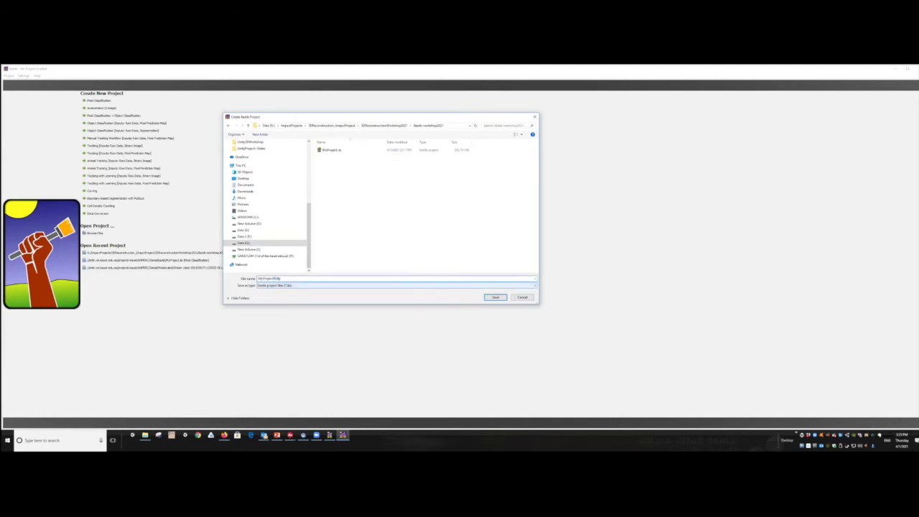
pyautogui.press('Return')
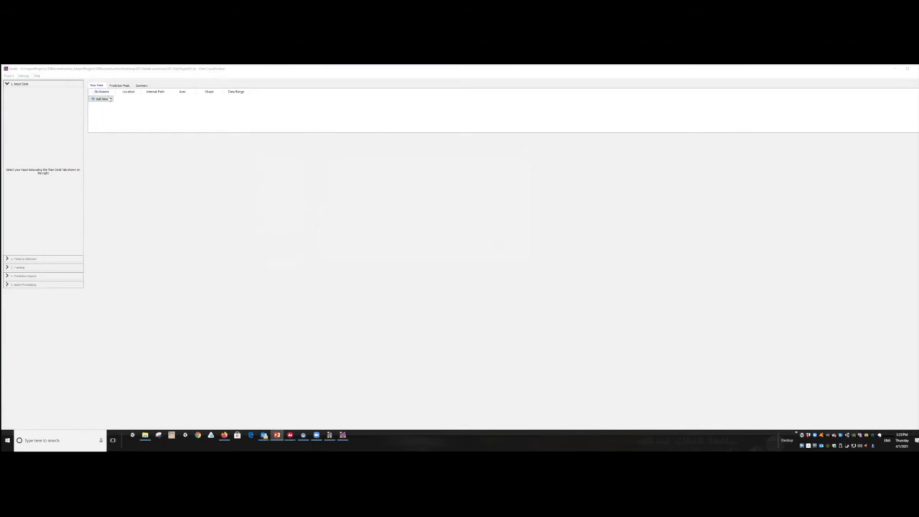
# Add the whole ImageSequence directory to the raw data as a single 3D volume stacked across Z.
pyautogui.click(102, 99)
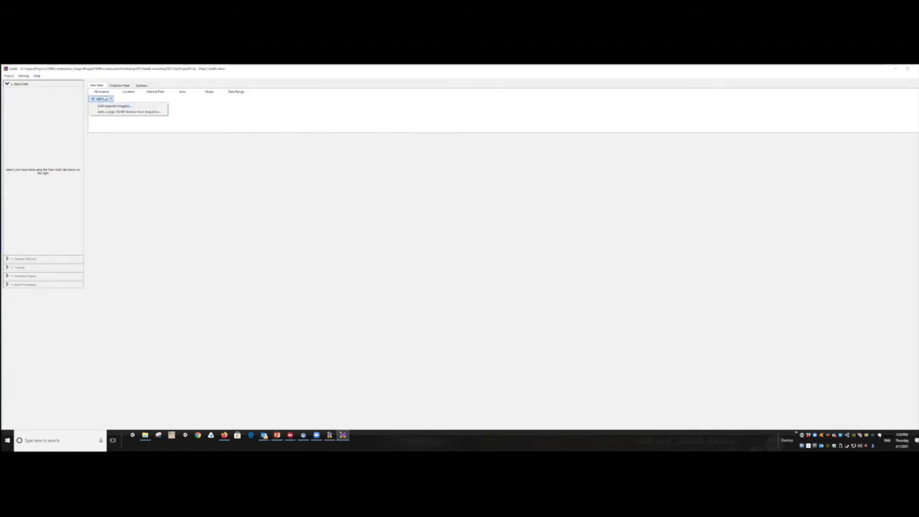
pyautogui.click(147, 112)
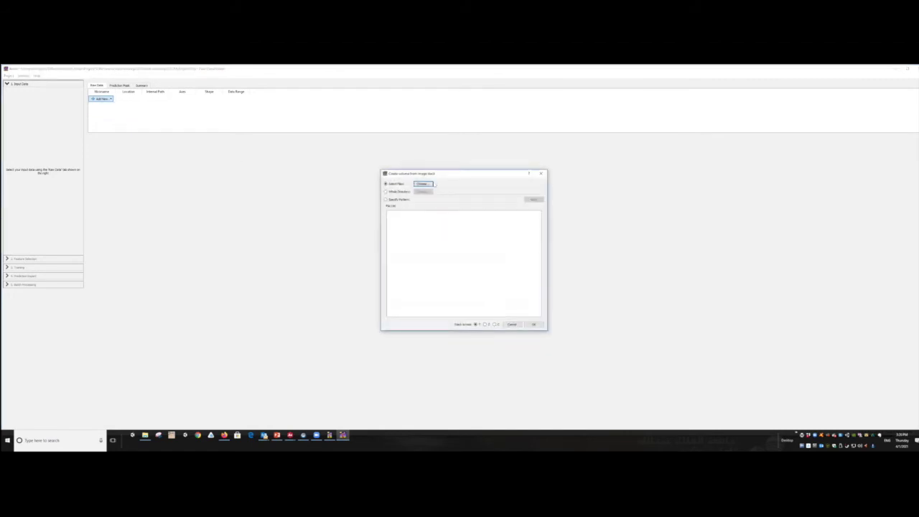
pyautogui.moveTo(429, 173); pyautogui.dragTo(393, 147)
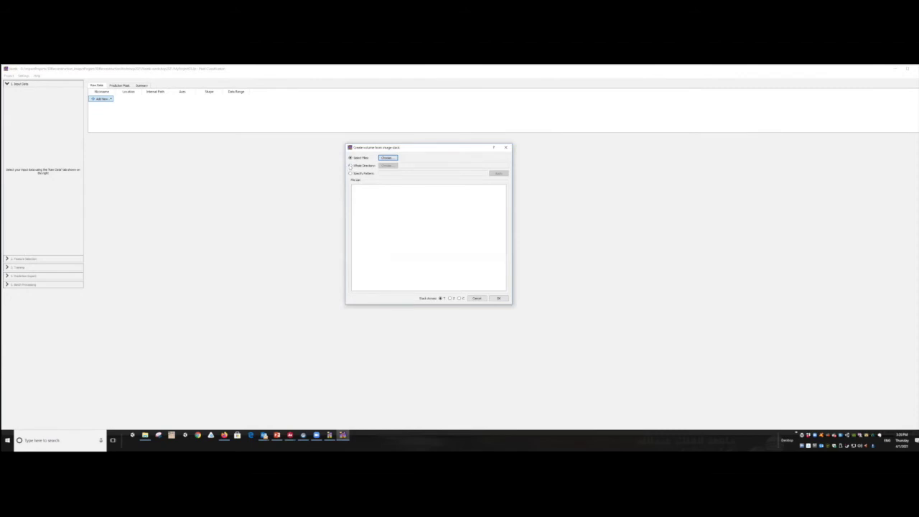
pyautogui.click(351, 165)
pyautogui.click(389, 165)
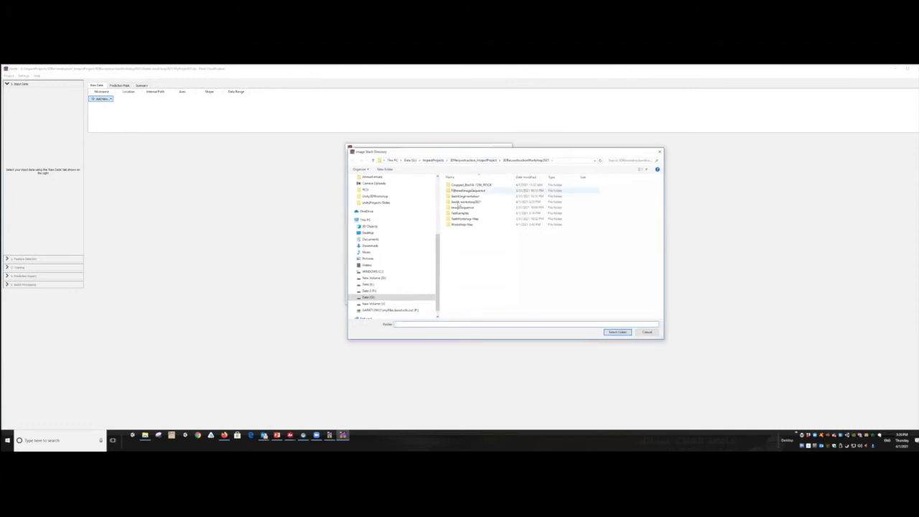
pyautogui.click(467, 207)
pyautogui.doubleClick(467, 208)
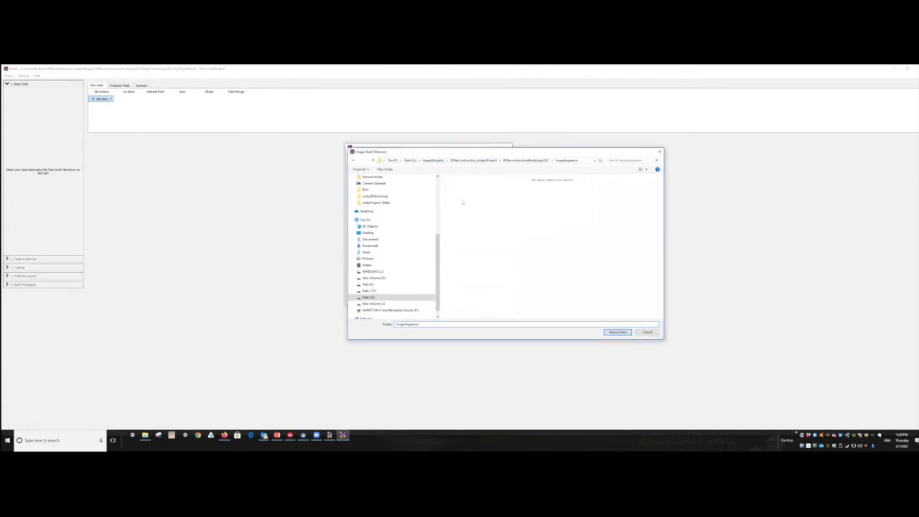
pyautogui.click(618, 333)
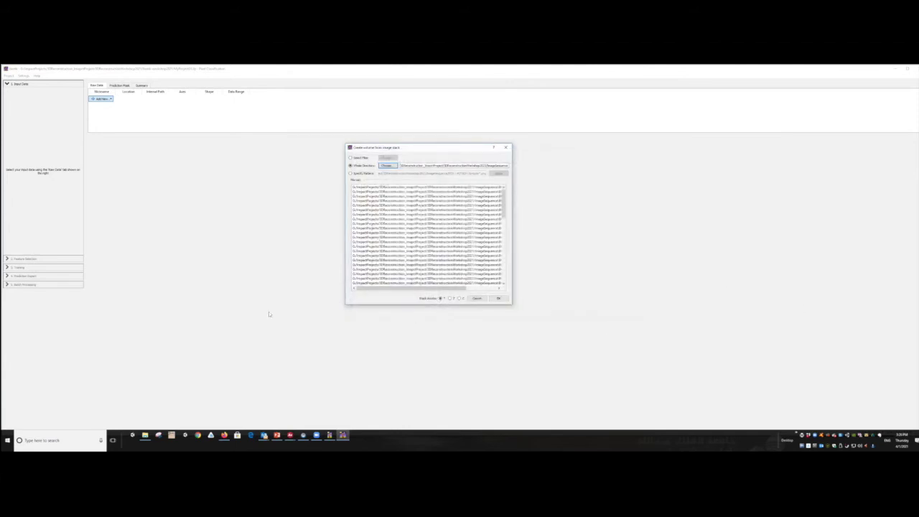
pyautogui.click(450, 298)
pyautogui.click(500, 298)
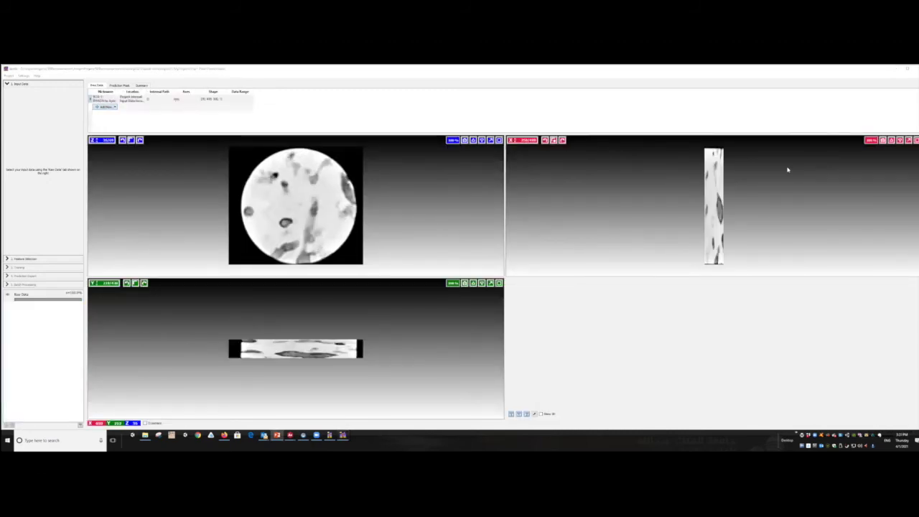
# Browse through the Z slices of the loaded volume to examine its internal structures.
pyautogui.click(285, 183)
pyautogui.click(96, 141)
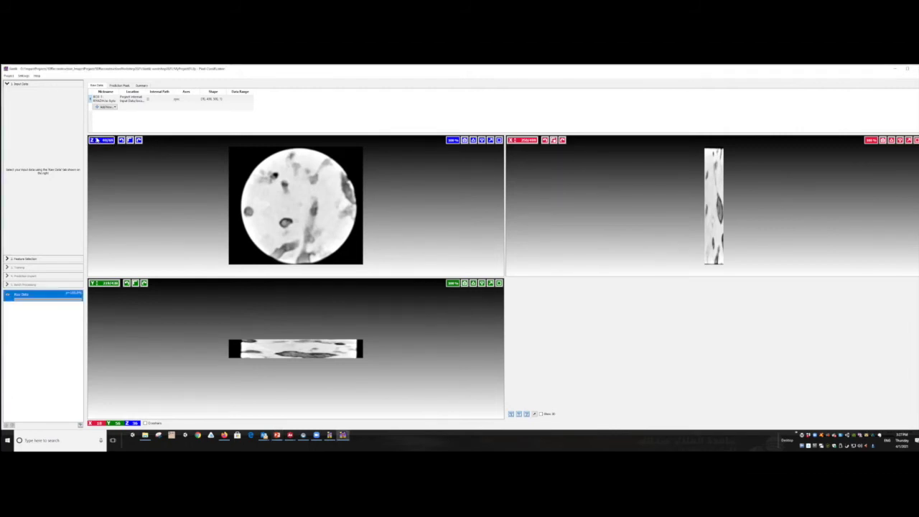
pyautogui.scroll(-6, 281, 199)
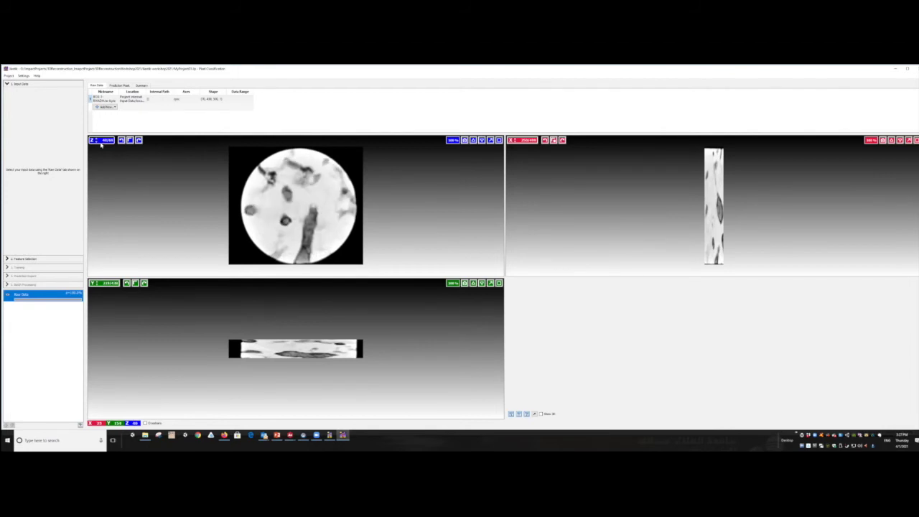
pyautogui.scroll(6, 301, 207)
pyautogui.scroll(8, 316, 210)
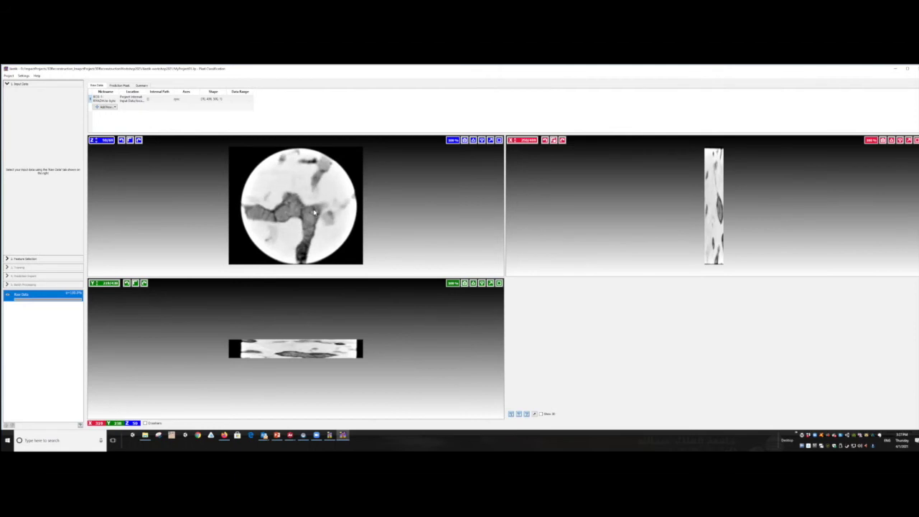
pyautogui.scroll(10, 314, 213)
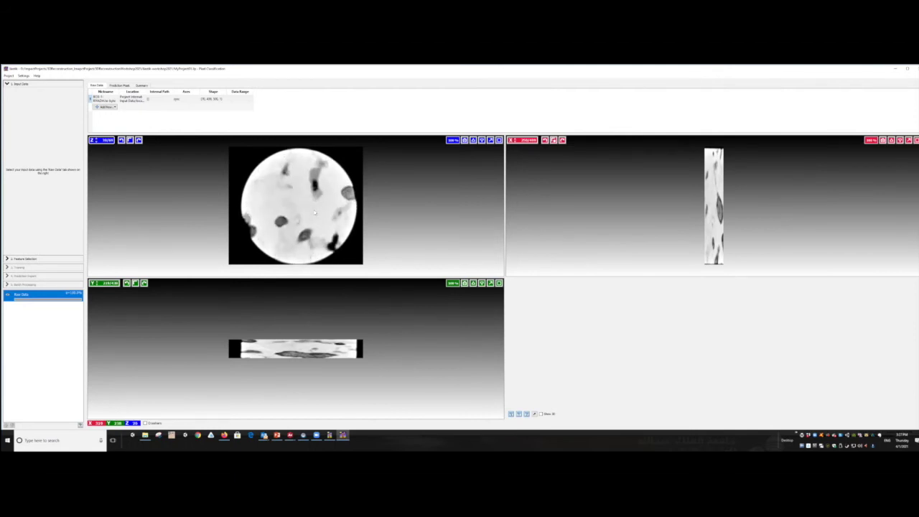
pyautogui.scroll(3, 313, 213)
pyautogui.scroll(5, 715, 237)
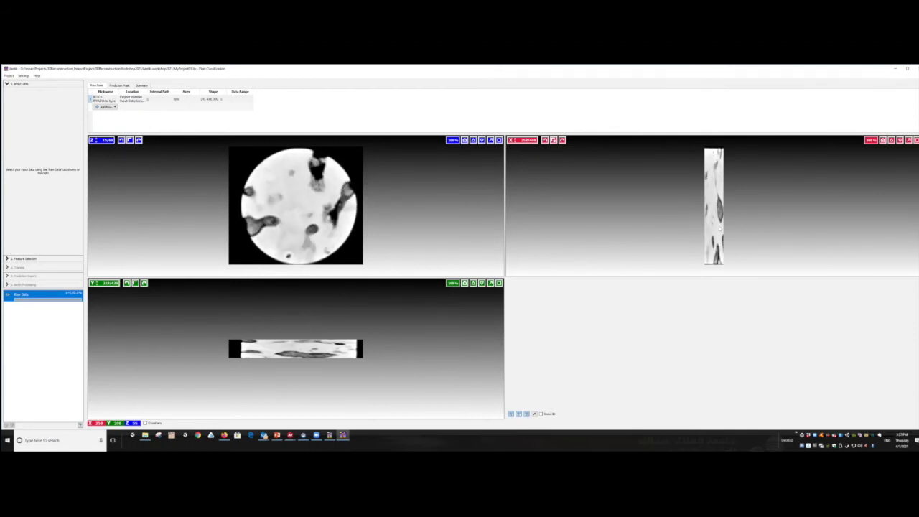
# Browse the X and Y slices of the volume and try out rotating and swapping the axes of the Z slice view.
pyautogui.scroll(8, 715, 235)
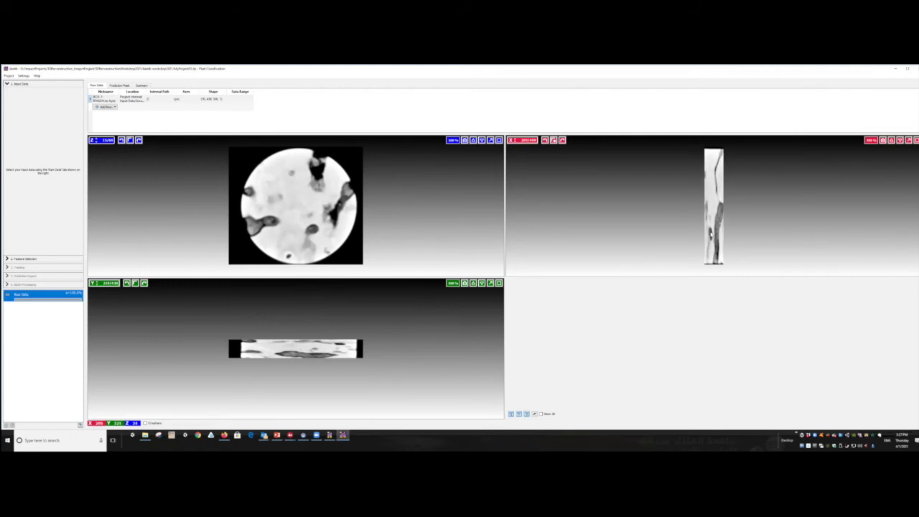
pyautogui.scroll(-9, 319, 332)
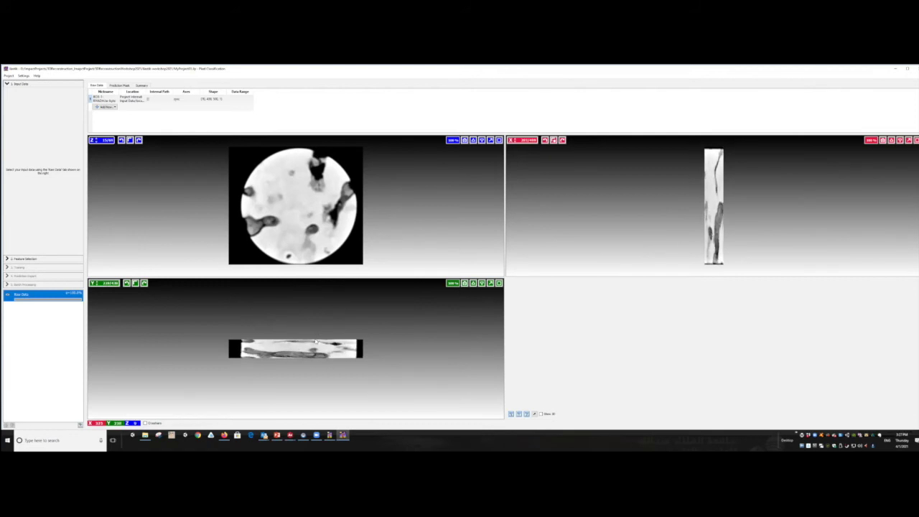
pyautogui.click(121, 141)
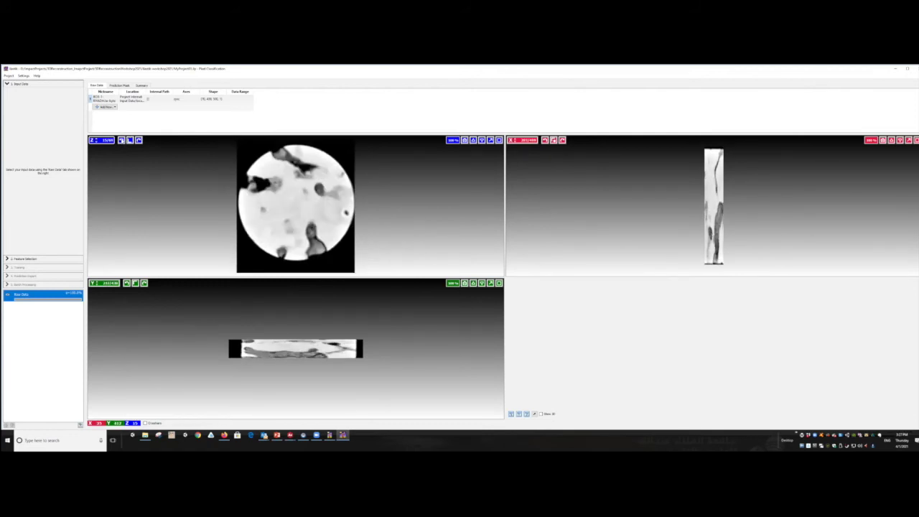
pyautogui.click(122, 141)
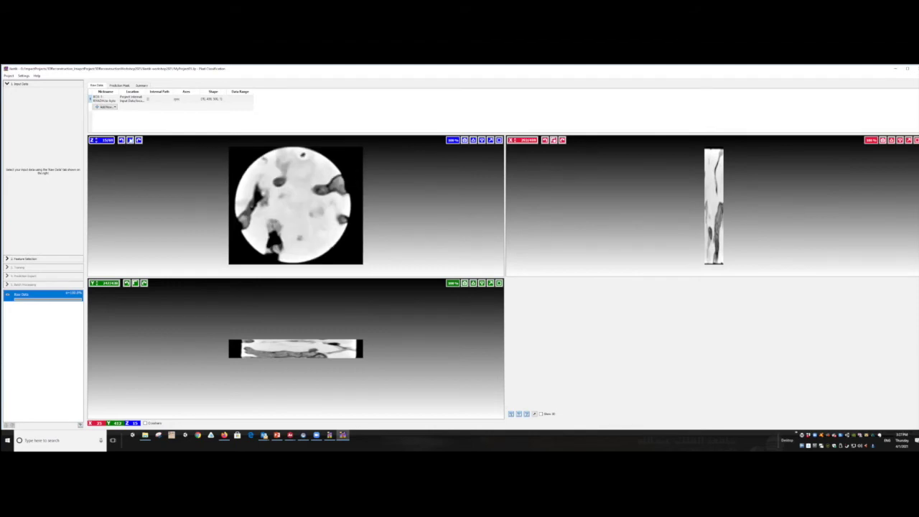
pyautogui.click(130, 140)
pyautogui.click(129, 141)
pyautogui.click(129, 140)
pyautogui.click(130, 140)
pyautogui.click(138, 140)
pyautogui.click(139, 140)
pyautogui.click(139, 140)
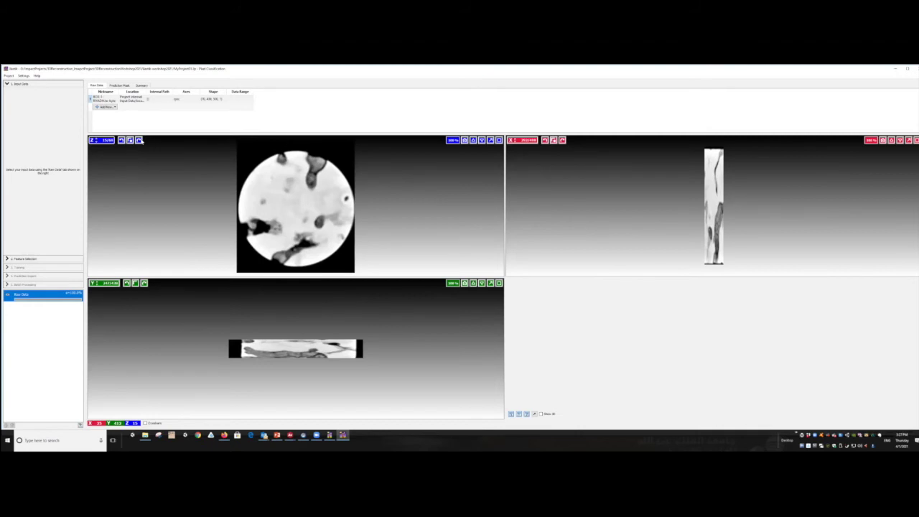
pyautogui.click(138, 140)
pyautogui.click(139, 140)
pyautogui.click(130, 141)
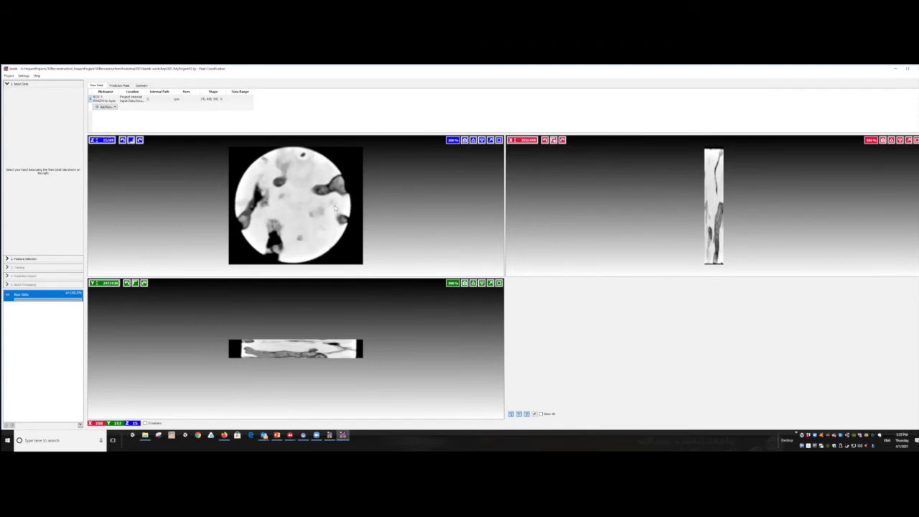
# Zoom in and out of the Z, X and Y slice views to examine the structures at different magnifications.
pyautogui.keyDown('ctrl'); pyautogui.scroll(1, 338, 210); pyautogui.keyUp('ctrl')
pyautogui.scroll(7, 345, 212)
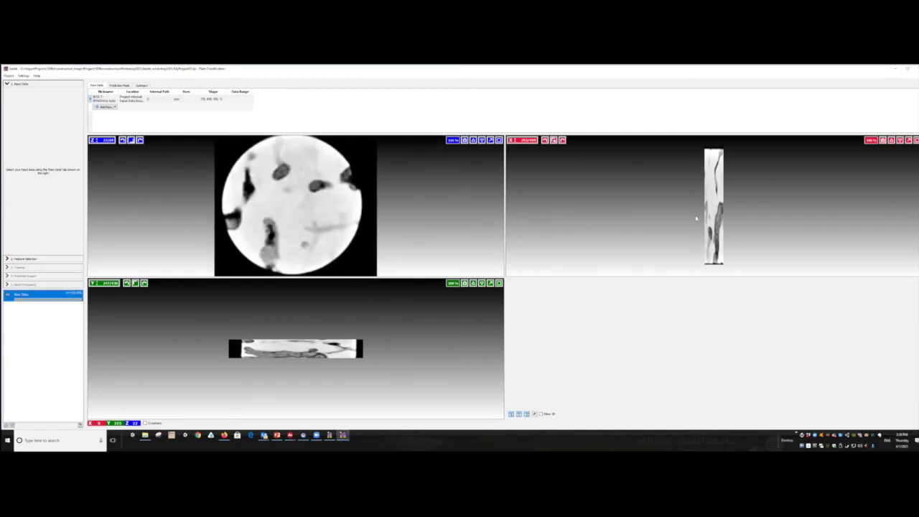
pyautogui.click(276, 436)
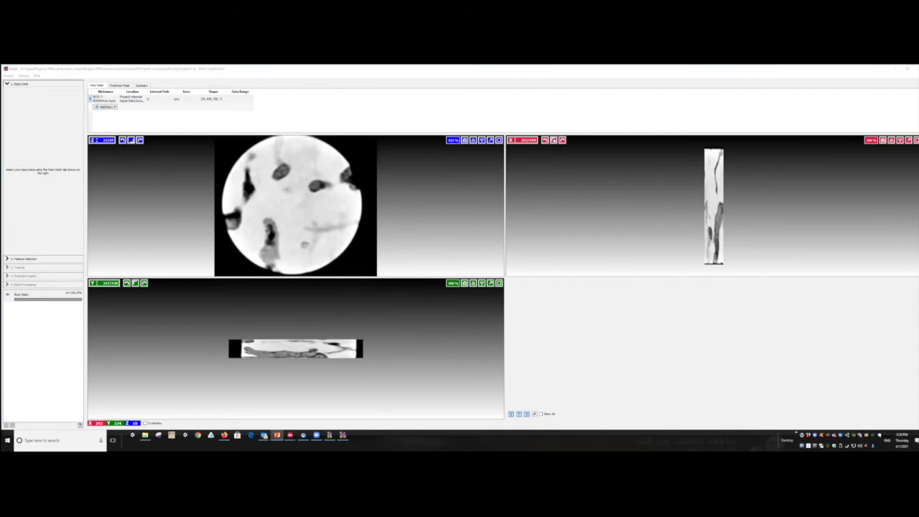
pyautogui.click(455, 140)
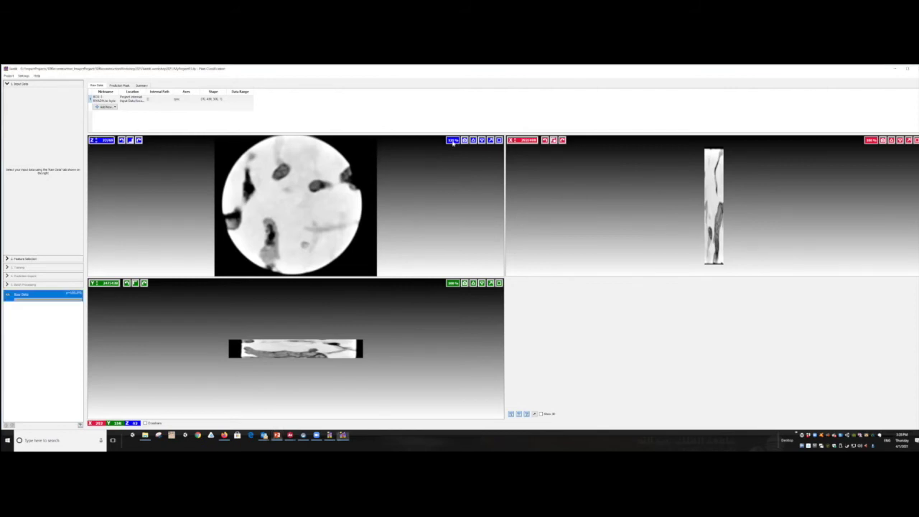
pyautogui.scroll(5, 371, 173)
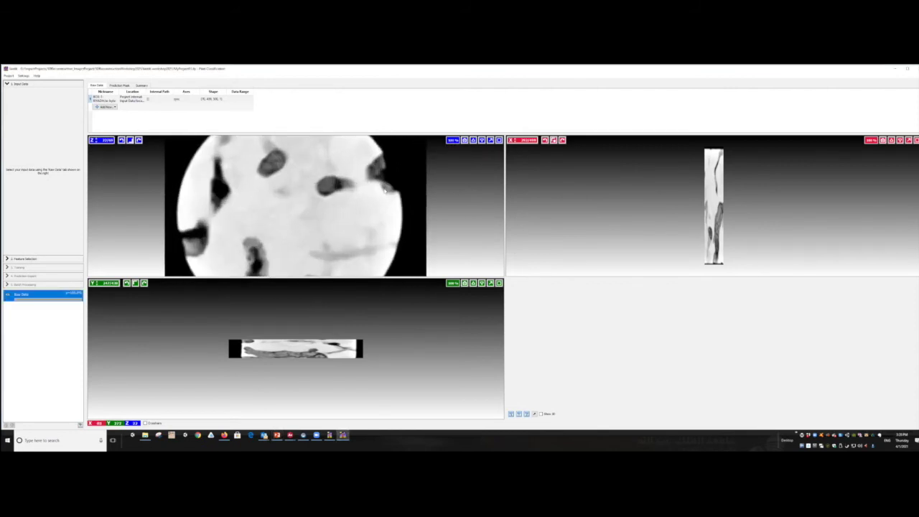
pyautogui.scroll(-5, 384, 190)
pyautogui.scroll(4, 390, 207)
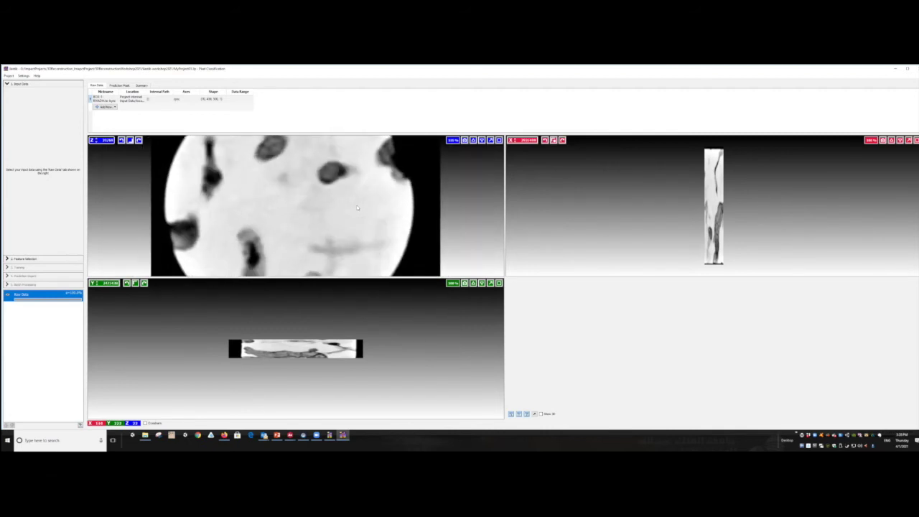
pyautogui.scroll(5, 358, 209)
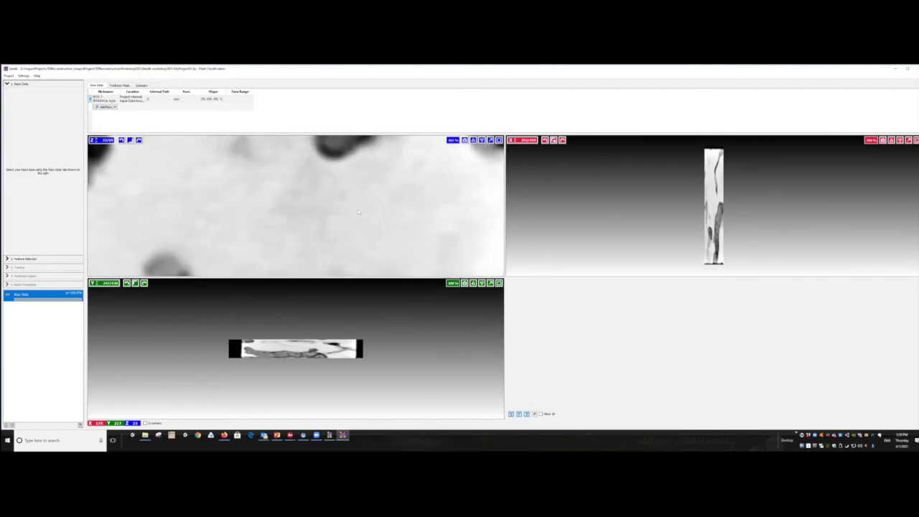
pyautogui.scroll(-5, 357, 209)
pyautogui.scroll(4, 711, 234)
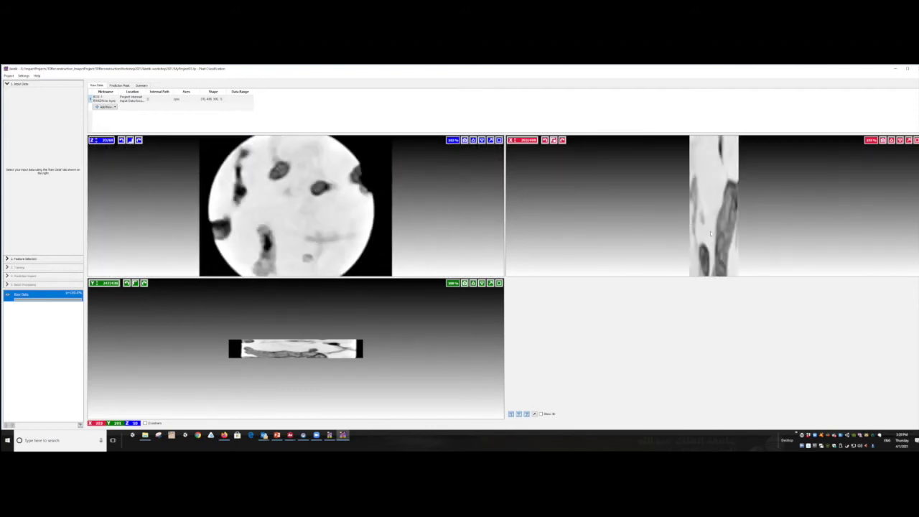
pyautogui.scroll(3, 710, 231)
pyautogui.scroll(-5, 708, 237)
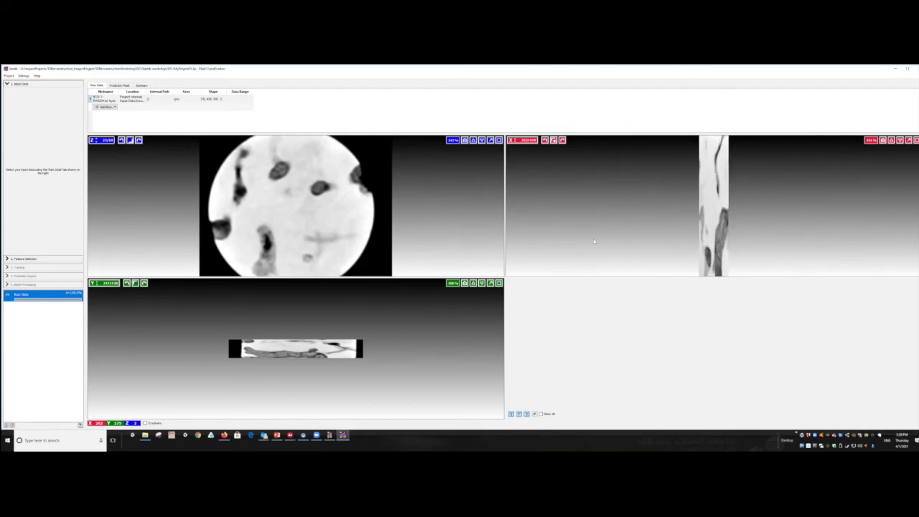
pyautogui.scroll(6, 294, 346)
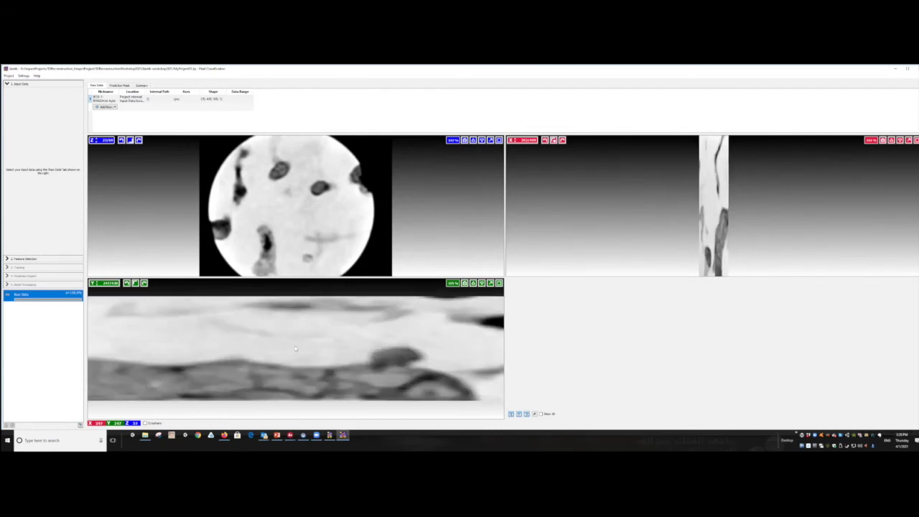
pyautogui.scroll(-6, 294, 346)
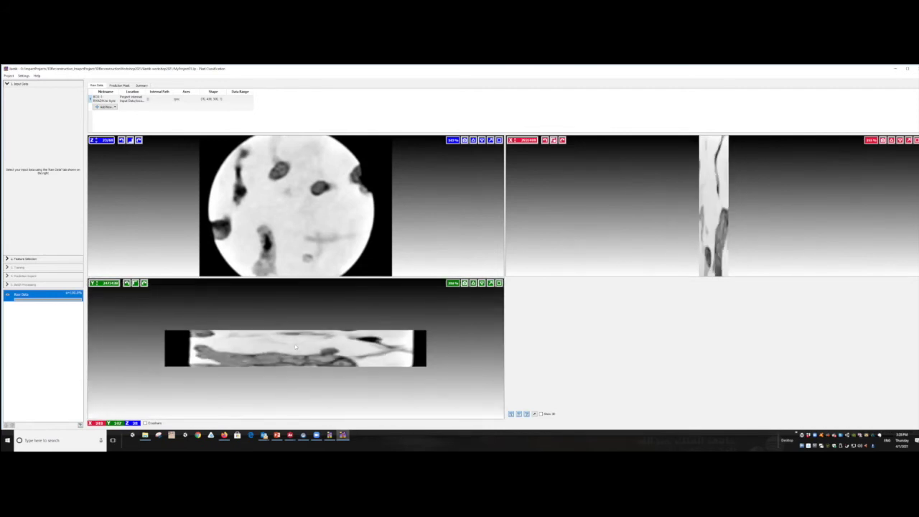
pyautogui.scroll(4, 294, 347)
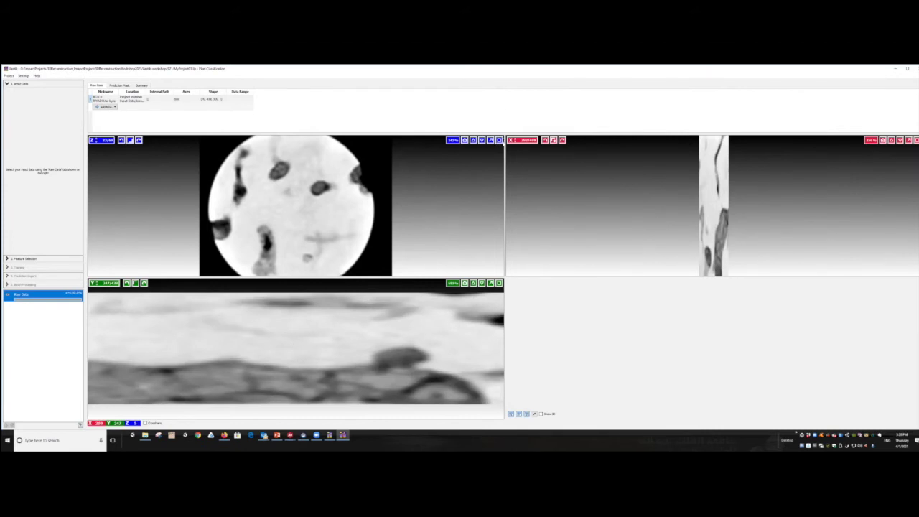
# Maximize the Z slice view, restore the multi-view layout, and browse further through the Z slices.
pyautogui.click(499, 141)
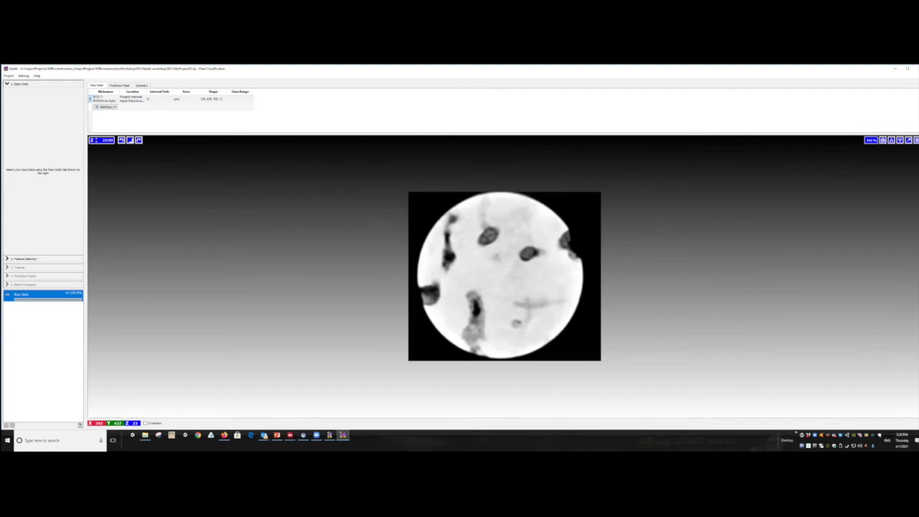
pyautogui.press('m')
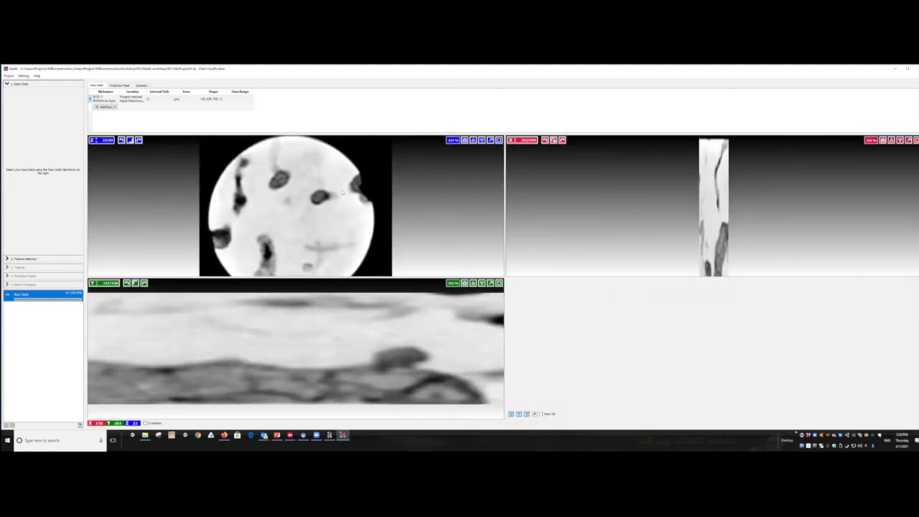
pyautogui.scroll(20, 338, 199)
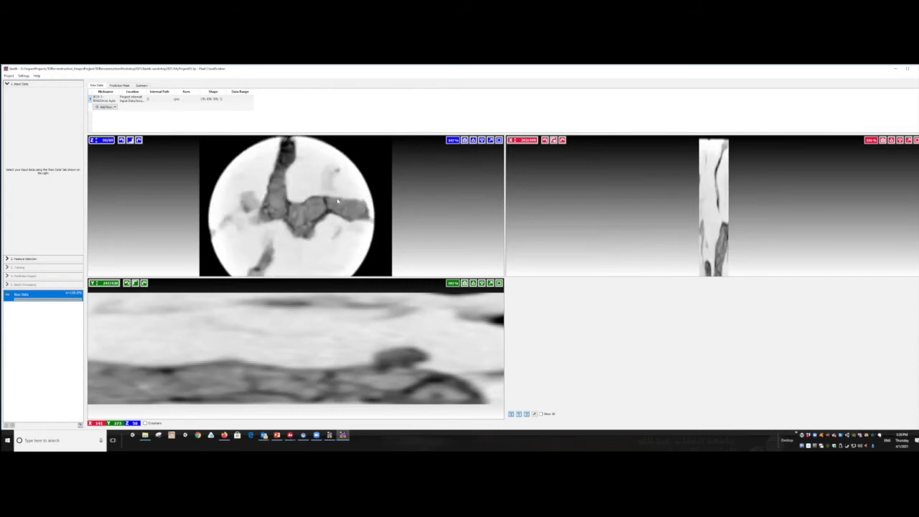
pyautogui.scroll(6, 337, 201)
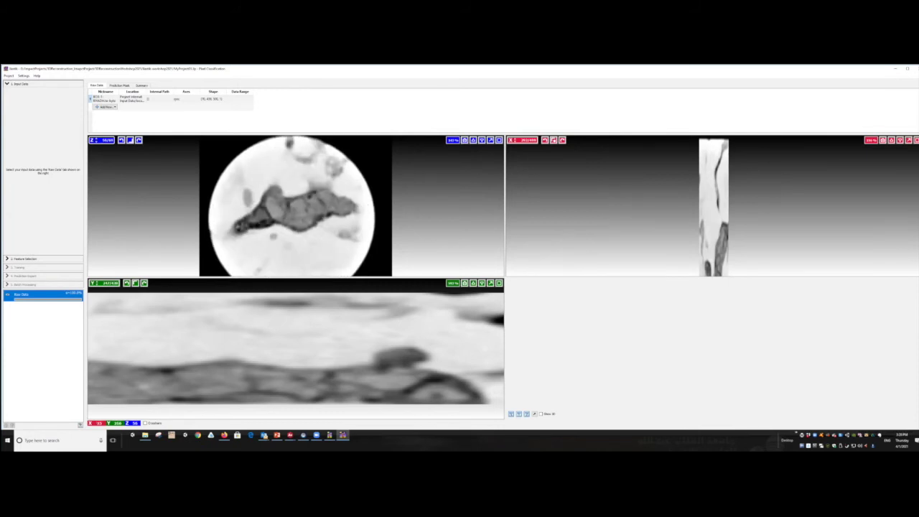
# Switch to the PowerPoint presentation and go through the ilastik slides following the image import and navigation overview.
pyautogui.hotkey('alt', 'Tab')
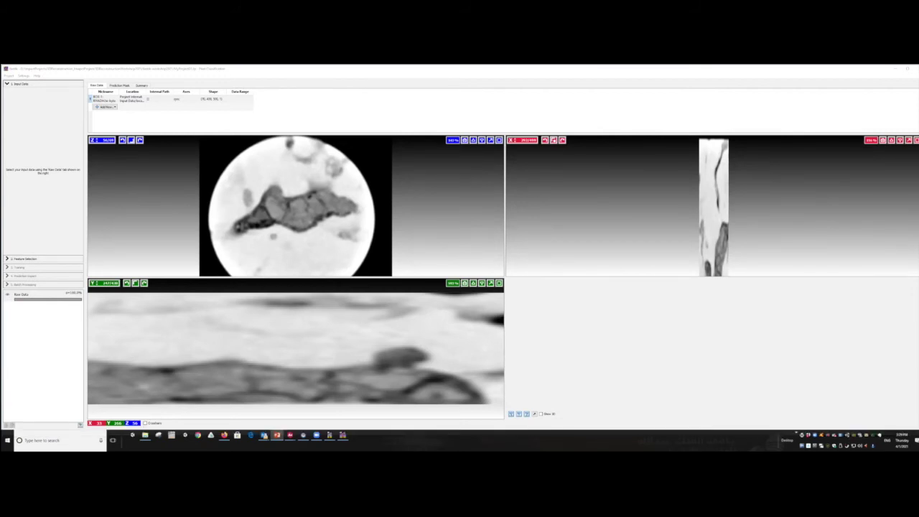
pyautogui.hotkey('alt', 'Tab')
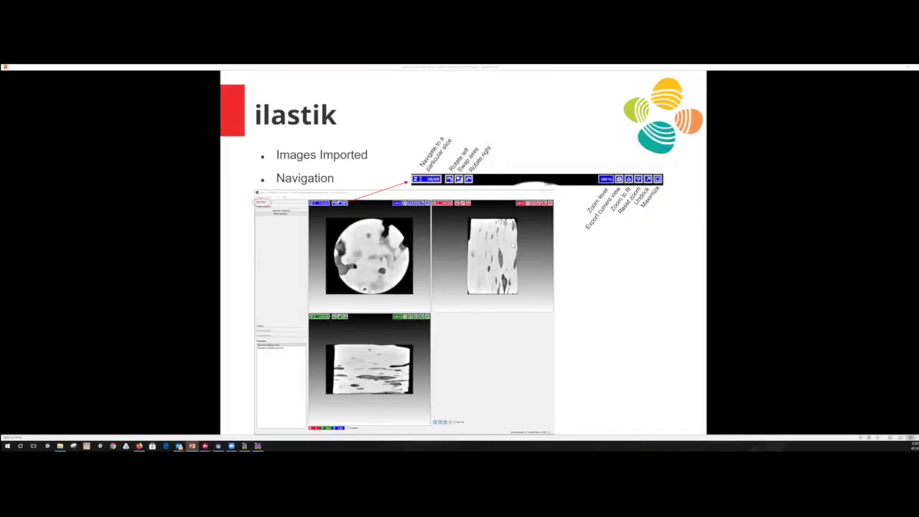
pyautogui.press('Right')
pyautogui.press('Right')
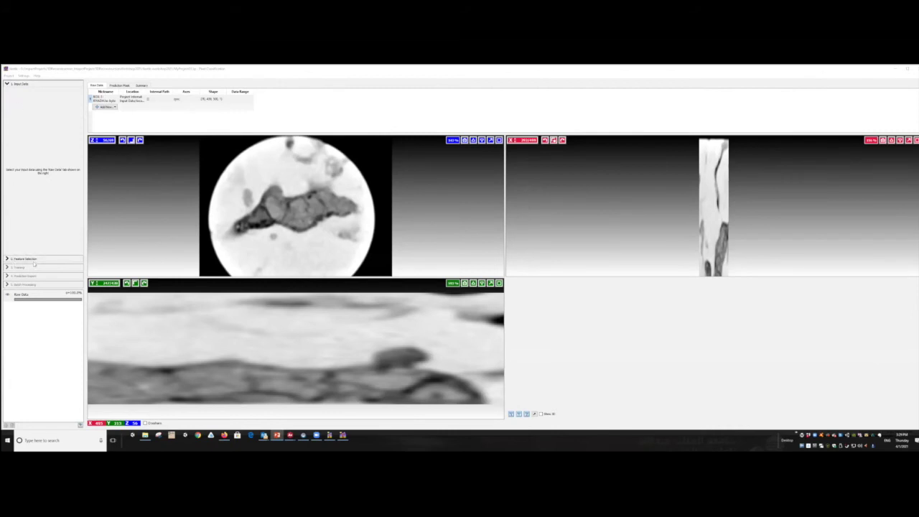
# In ilastik's Feature Selection, select the Color/Intensity features at all sigmas from 0.30 to 10.00 and the Edge and Texture features at every available sigma.
pyautogui.click(20, 260)
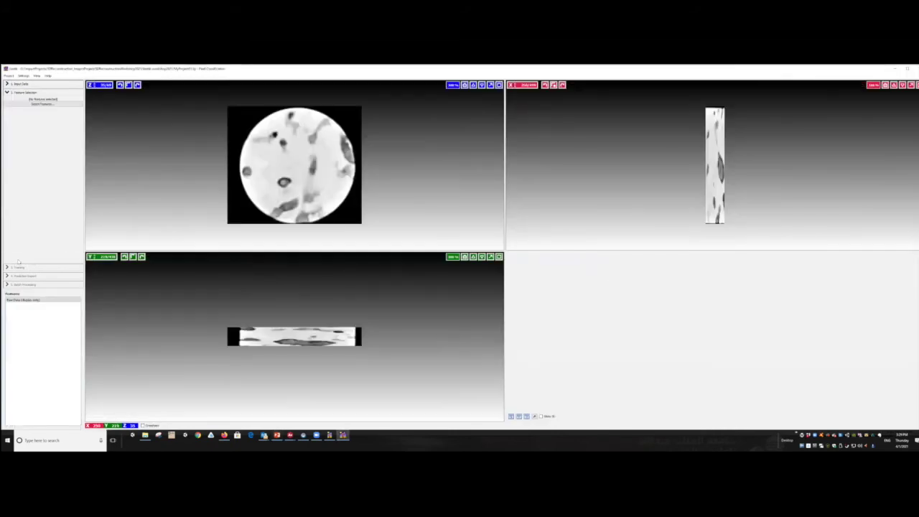
pyautogui.click(49, 105)
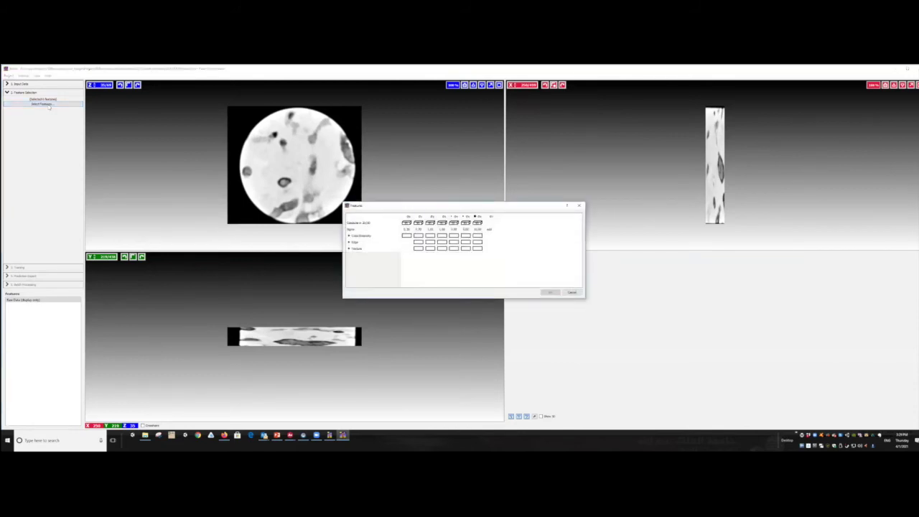
pyautogui.click(407, 236)
pyautogui.click(419, 235)
pyautogui.click(418, 243)
pyautogui.click(418, 248)
pyautogui.click(430, 235)
pyautogui.click(430, 243)
pyautogui.click(442, 236)
pyautogui.click(442, 242)
pyautogui.click(431, 248)
pyautogui.click(442, 249)
pyautogui.click(454, 236)
pyautogui.click(454, 248)
pyautogui.click(454, 242)
pyautogui.click(466, 235)
pyautogui.click(466, 242)
pyautogui.click(466, 248)
pyautogui.click(478, 236)
pyautogui.click(478, 242)
pyautogui.click(477, 249)
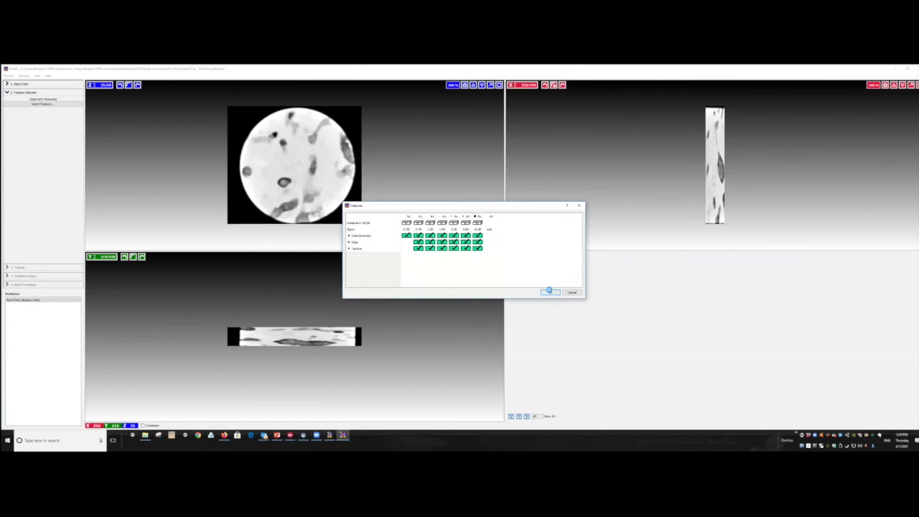
pyautogui.click(550, 292)
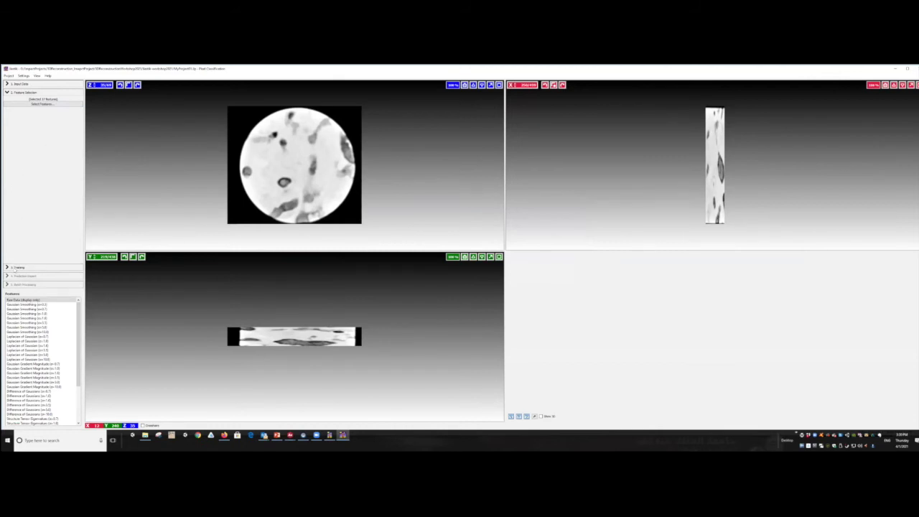
# In the Training stage, enlarge the Z and X slice views and rename the first two labels as rock and voids.
pyautogui.click(11, 266)
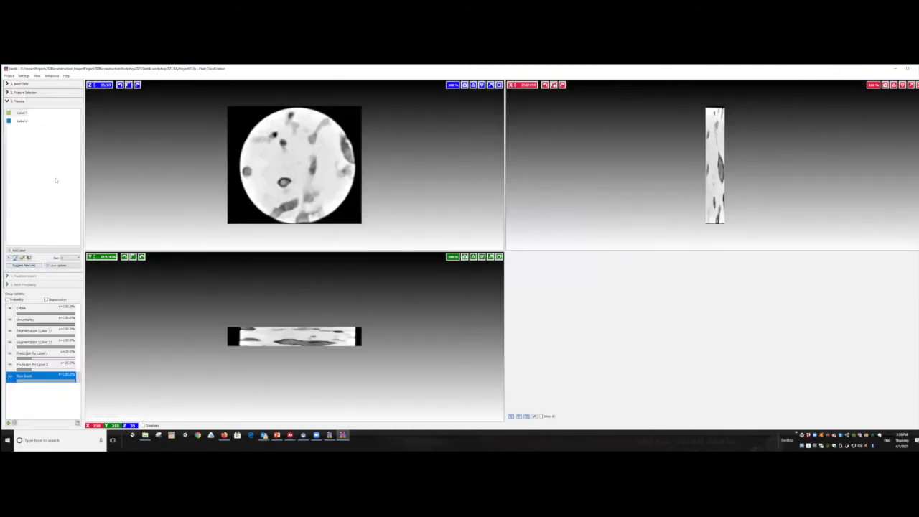
pyautogui.moveTo(362, 247); pyautogui.dragTo(361, 350)
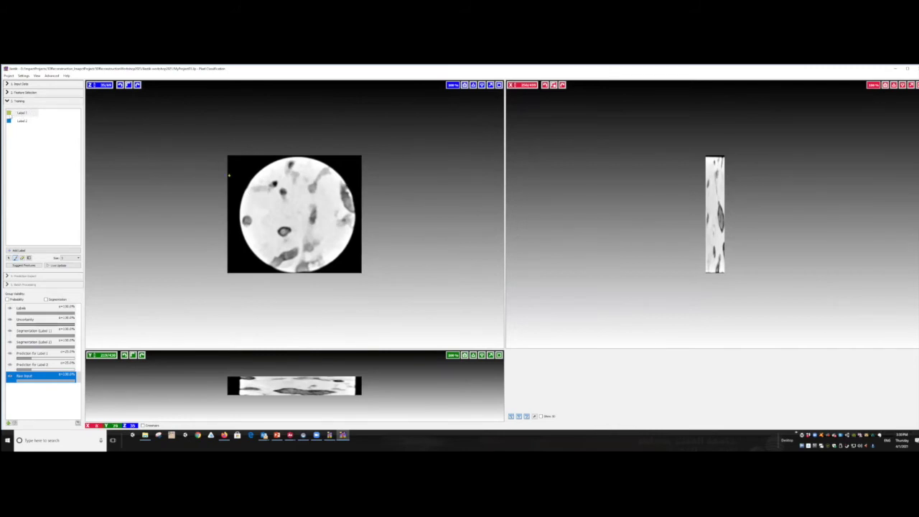
pyautogui.click(21, 112)
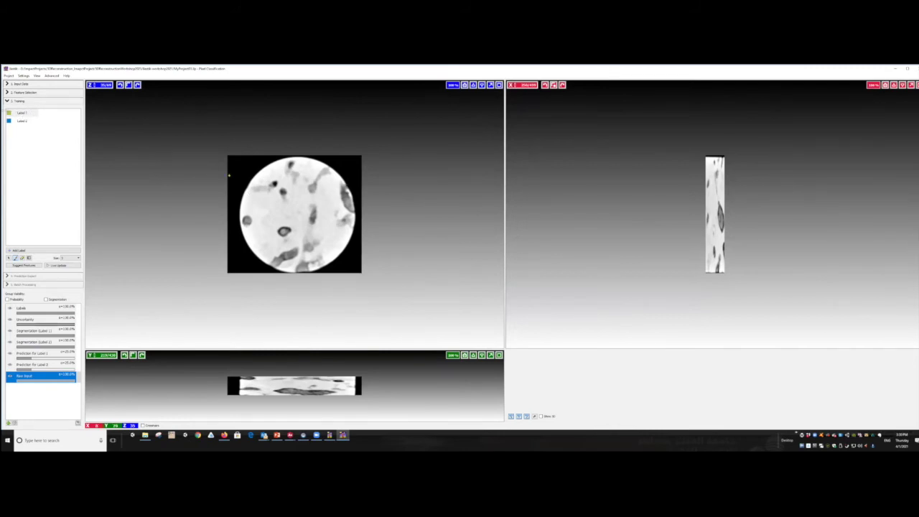
pyautogui.doubleClick(22, 113)
pyautogui.click(18, 142)
pyautogui.doubleClick(22, 113)
pyautogui.write('soli')
pyautogui.press('Return')
pyautogui.doubleClick(22, 121)
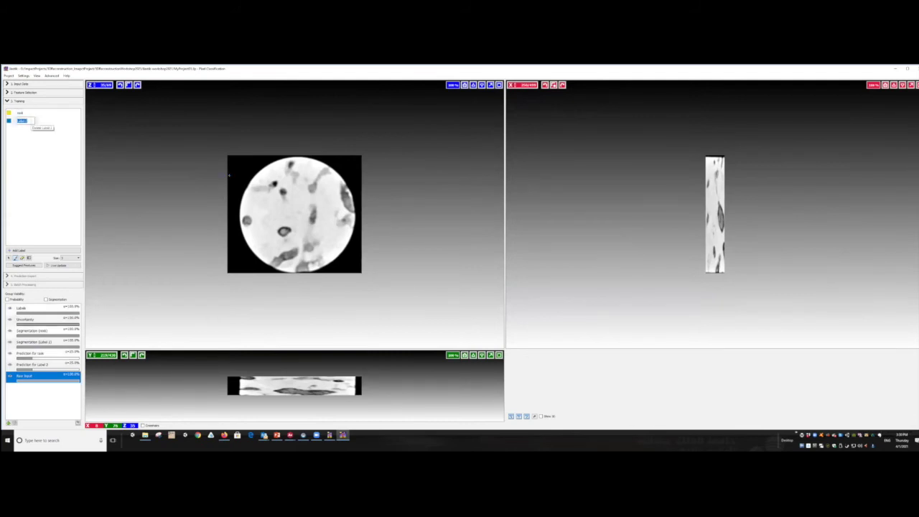
pyautogui.write('voids')
pyautogui.press('Return')
# Add a third training label and name it outside.
pyautogui.click(17, 250)
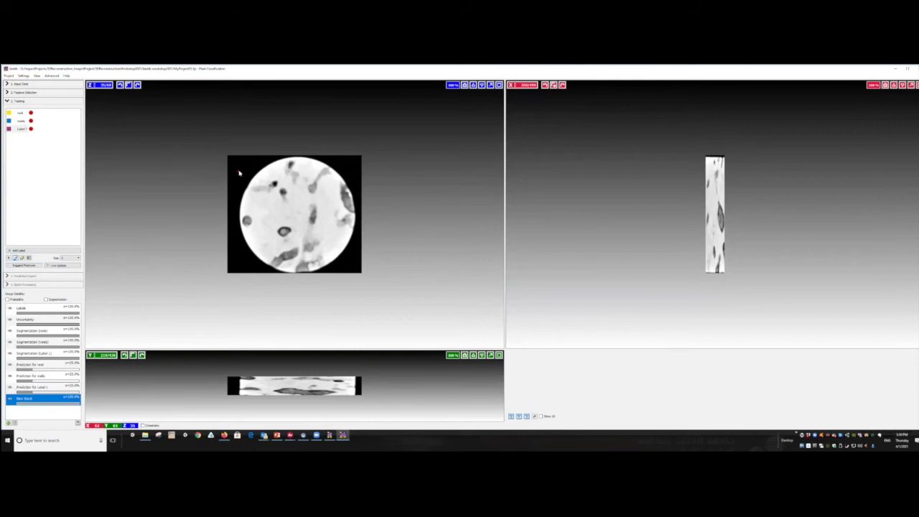
pyautogui.doubleClick(21, 129)
pyautogui.write('oil')
pyautogui.press('Return')
# Add a fourth training label and delete it again along with its annotations.
pyautogui.click(17, 250)
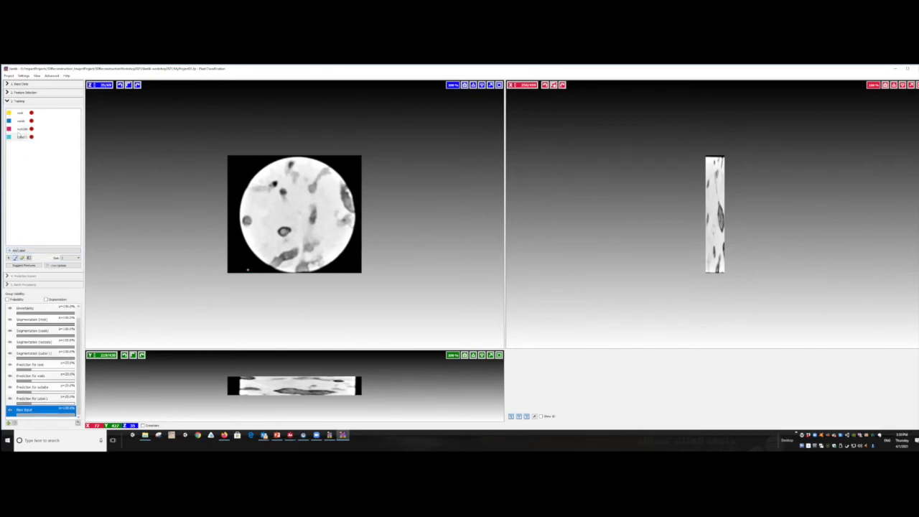
pyautogui.doubleClick(21, 136)
pyautogui.click(9, 156)
pyautogui.click(31, 137)
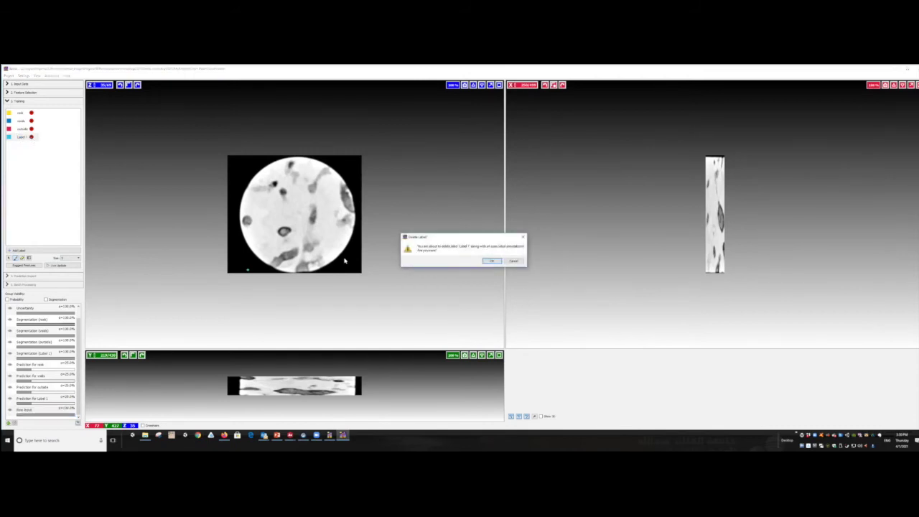
pyautogui.click(492, 262)
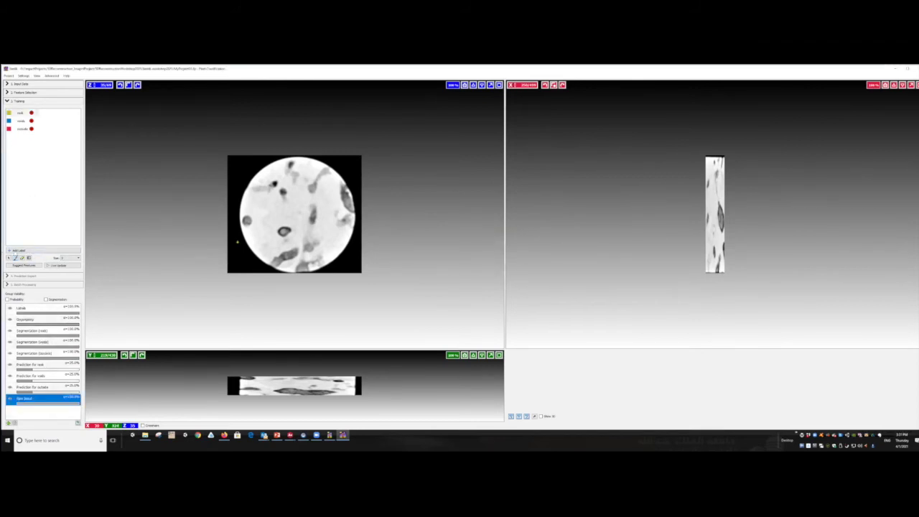
pyautogui.click(9, 258)
pyautogui.click(15, 258)
pyautogui.click(14, 259)
pyautogui.click(15, 258)
pyautogui.click(77, 258)
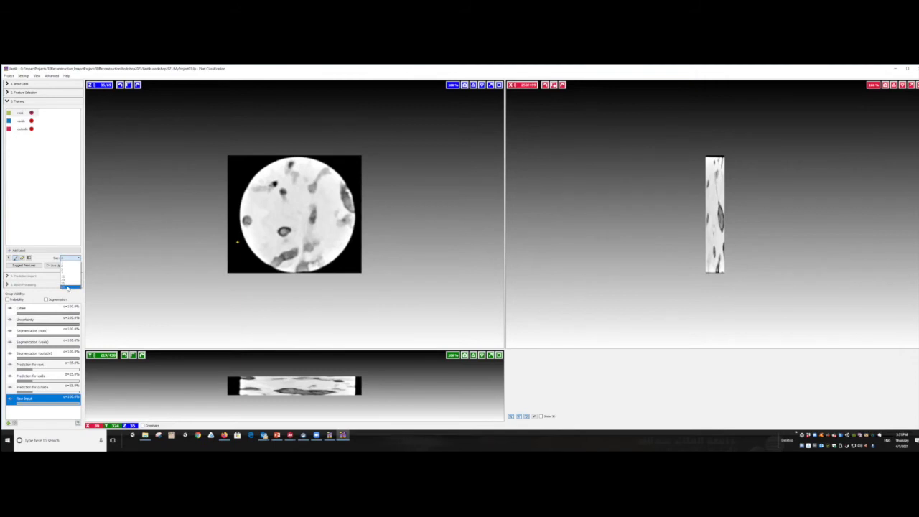
# Try adding one more label below outside and remove it from the label list.
pyautogui.click(18, 250)
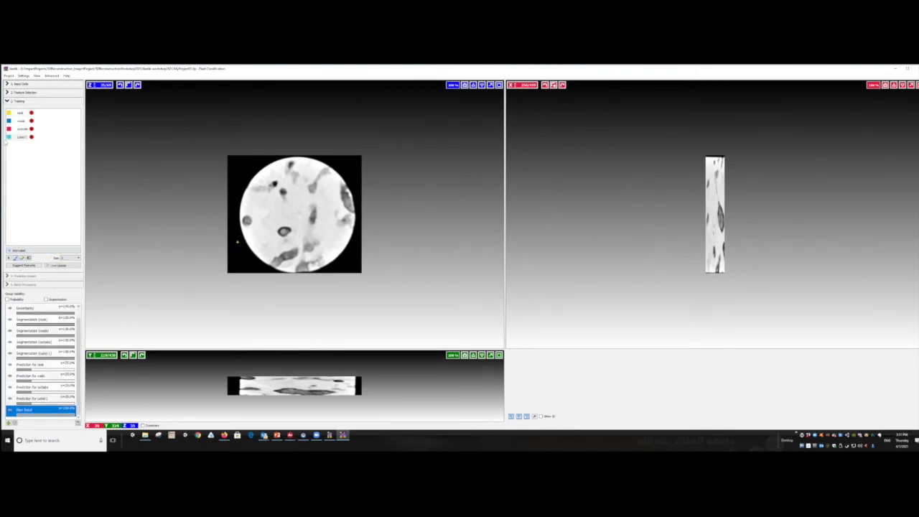
pyautogui.click(31, 136)
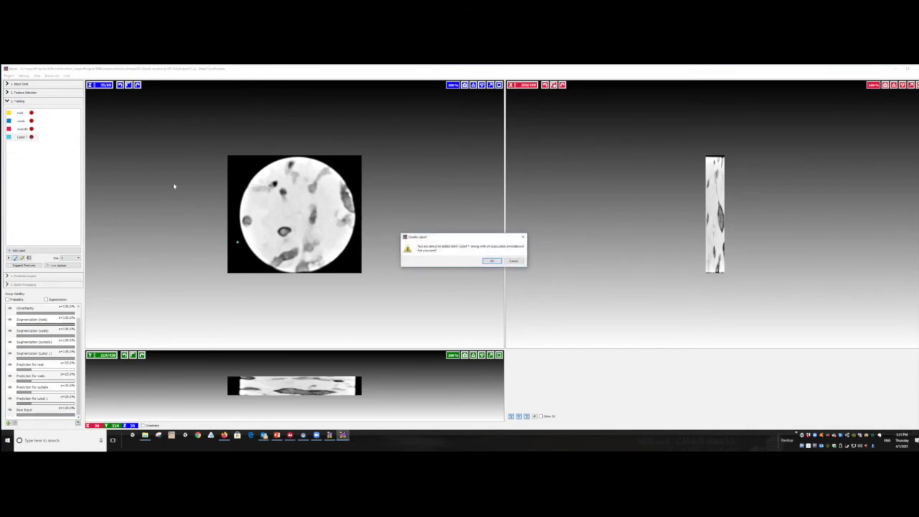
pyautogui.click(491, 261)
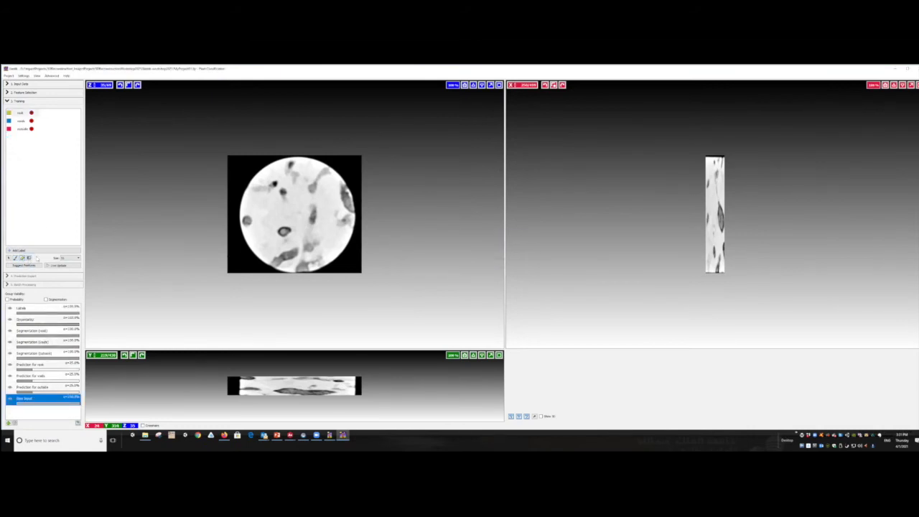
# Paint rock strokes with an enlarged brush over the bright areas of the sample in Z slices 35 and 36.
pyautogui.click(15, 257)
pyautogui.doubleClick(20, 114)
pyautogui.write('solid')
pyautogui.click(72, 258)
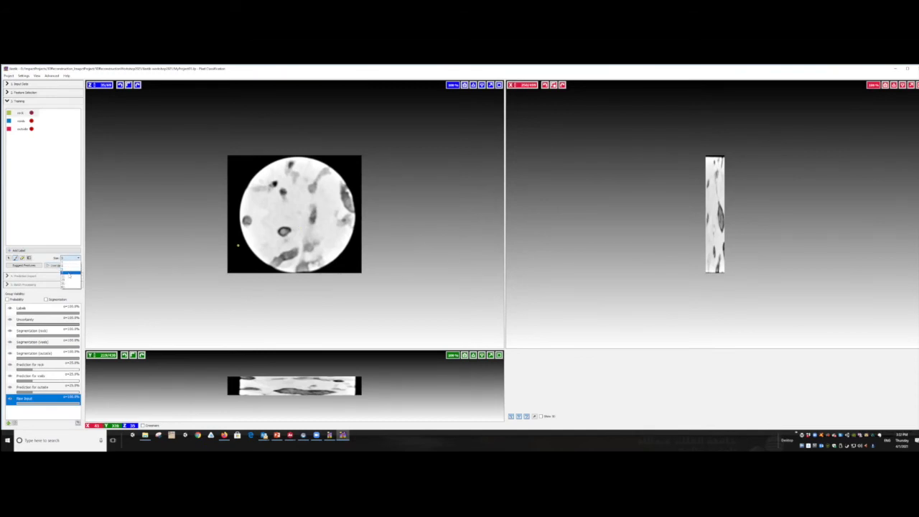
pyautogui.click(70, 278)
pyautogui.moveTo(301, 197); pyautogui.dragTo(301, 241)
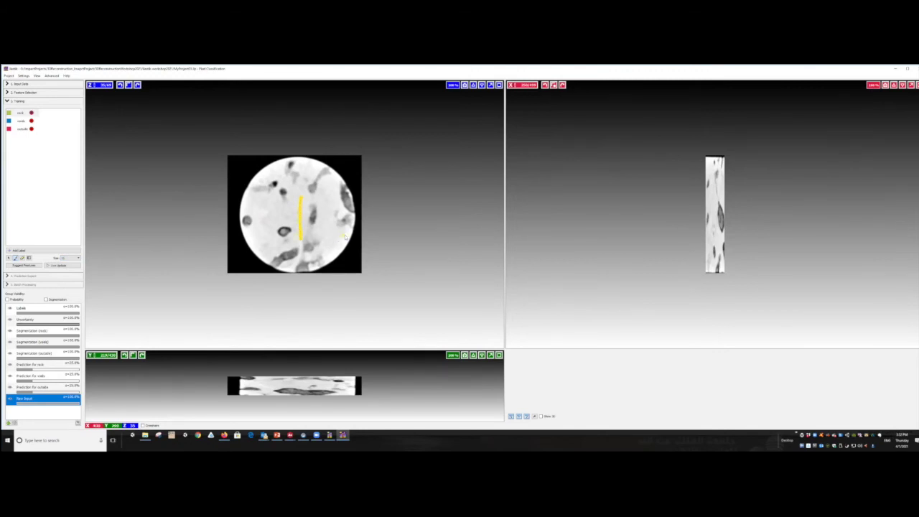
pyautogui.moveTo(348, 232); pyautogui.dragTo(330, 257)
pyautogui.scroll(-1, 315, 235)
pyautogui.moveTo(331, 180); pyautogui.dragTo(327, 224)
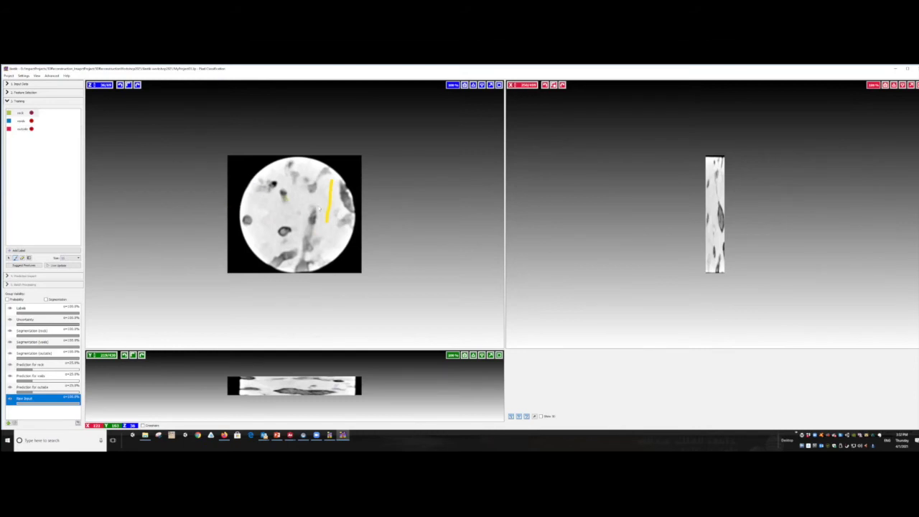
# Mark dark pores with the voids label in Z slices 36 and 37, reducing the brush size for finer strokes.
pyautogui.click(17, 121)
pyautogui.click(273, 185)
pyautogui.click(69, 259)
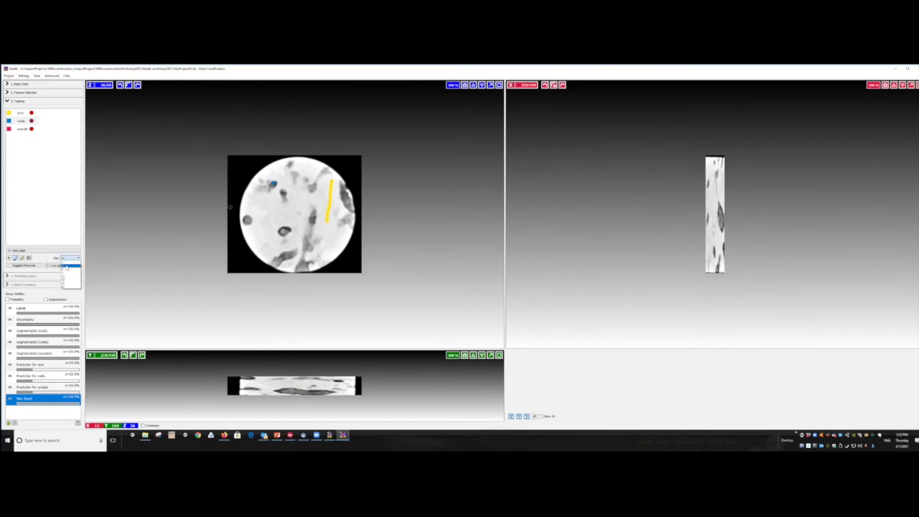
pyautogui.click(72, 269)
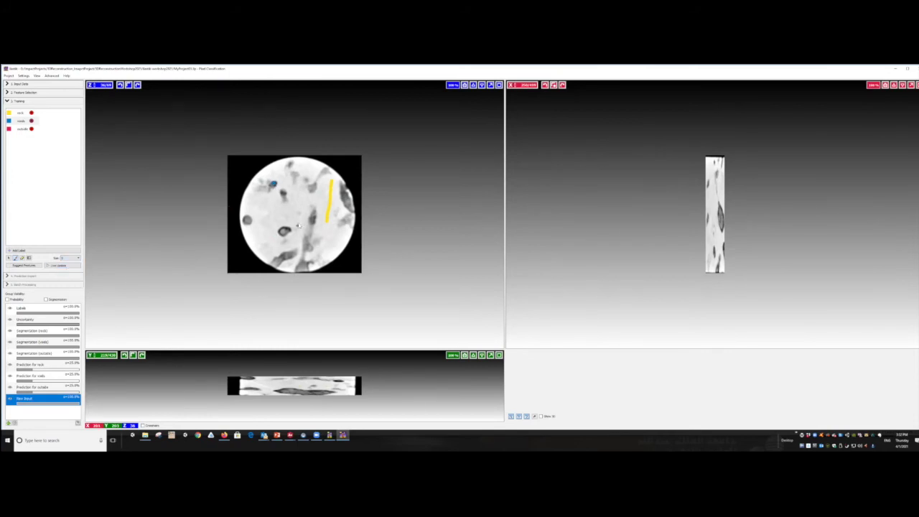
pyautogui.scroll(-4, 316, 230)
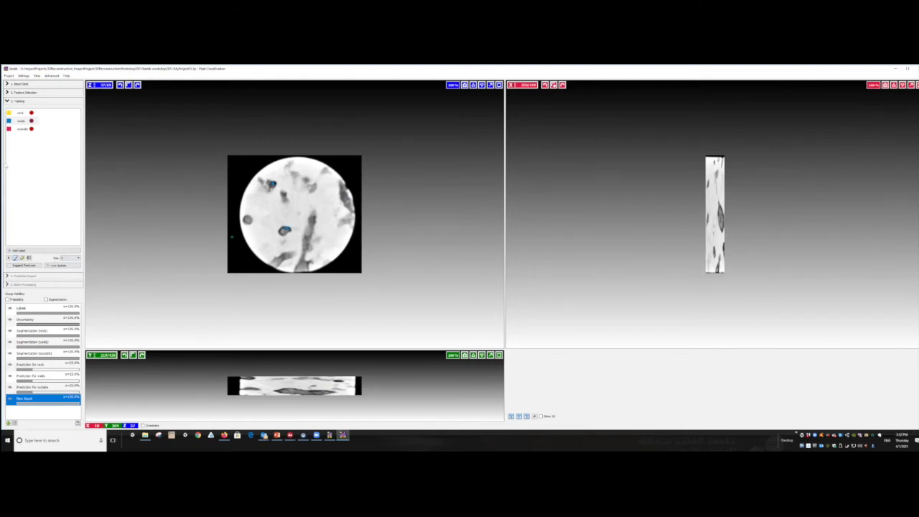
# Paint outside strokes with a large brush over the black background on both sides of the sample in Z slice 37.
pyautogui.click(17, 129)
pyautogui.click(72, 257)
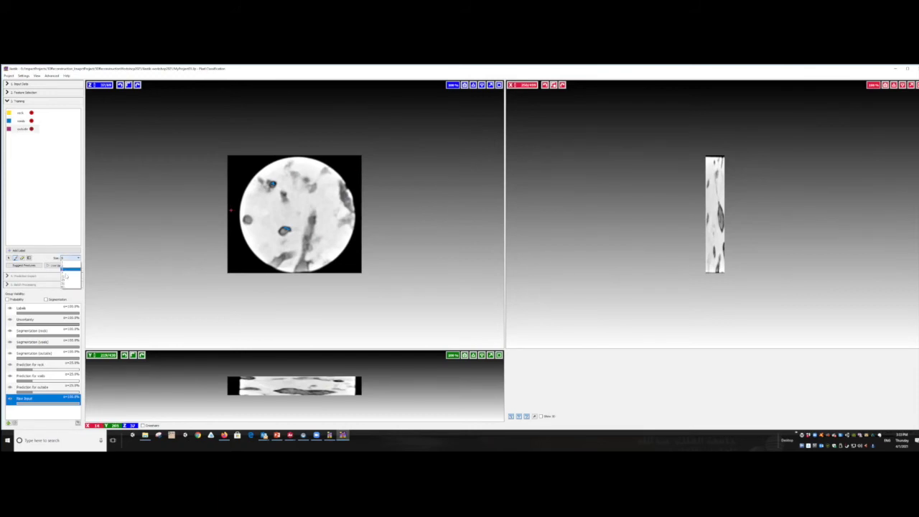
pyautogui.click(69, 284)
pyautogui.moveTo(355, 164); pyautogui.dragTo(359, 217)
pyautogui.moveTo(344, 264); pyautogui.dragTo(359, 228)
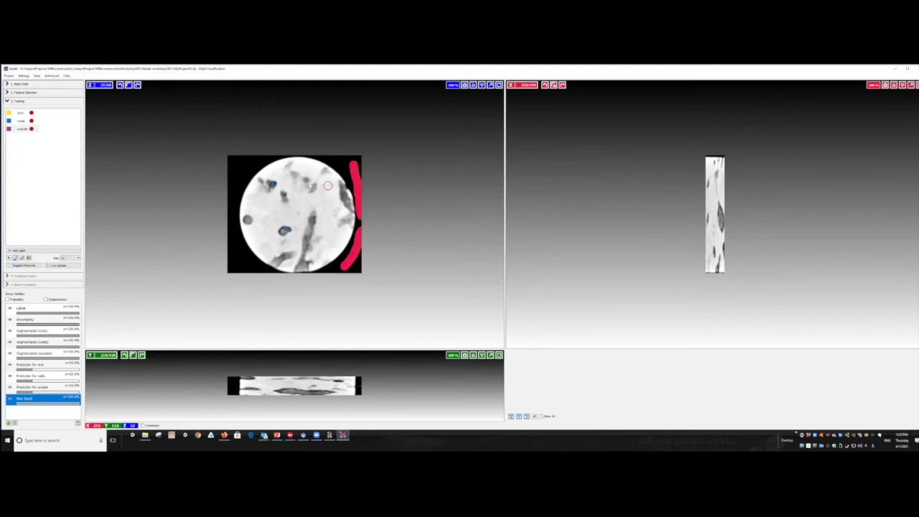
pyautogui.moveTo(243, 166)
pyautogui.mouseDown()
pyautogui.moveTo(235, 177)
pyautogui.moveTo(248, 160)
pyautogui.mouseUp()
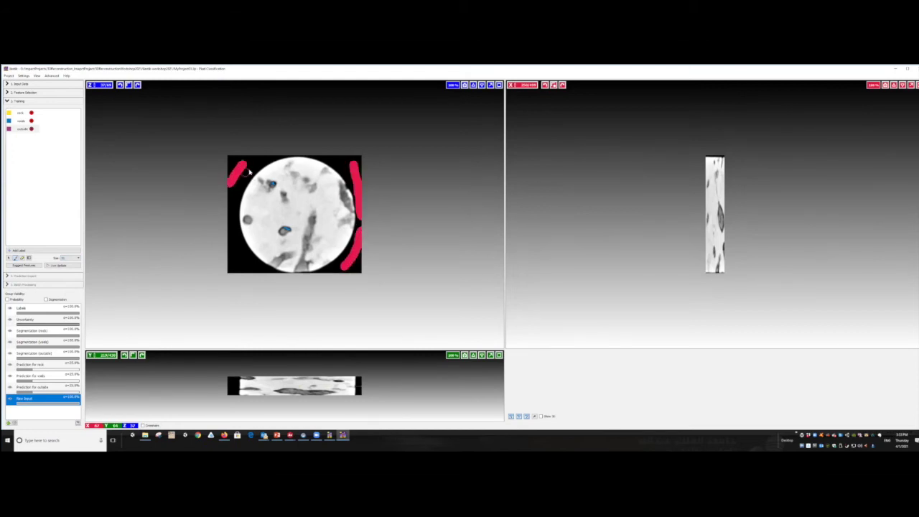
# Turn on Live Update and display the rock and voids segmentation overlays.
pyautogui.click(55, 266)
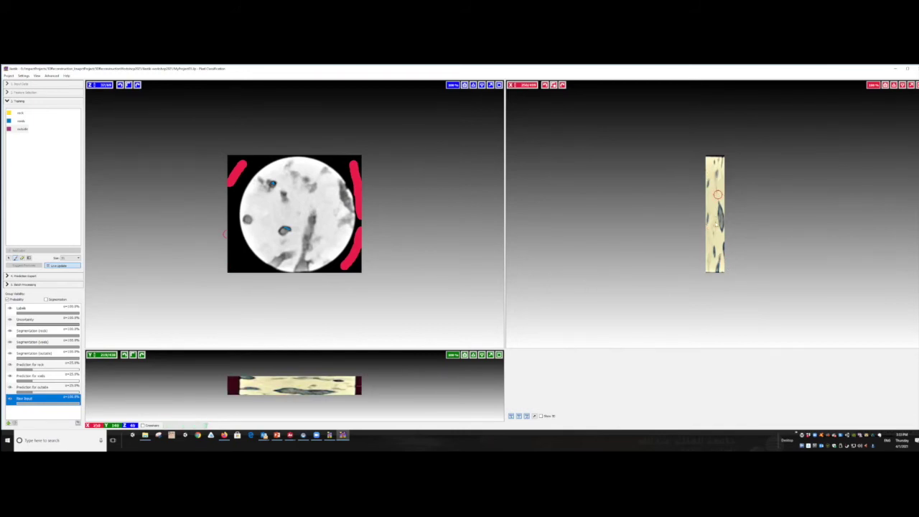
pyautogui.keyDown('ctrl'); pyautogui.scroll(8, 726, 240); pyautogui.keyUp('ctrl')
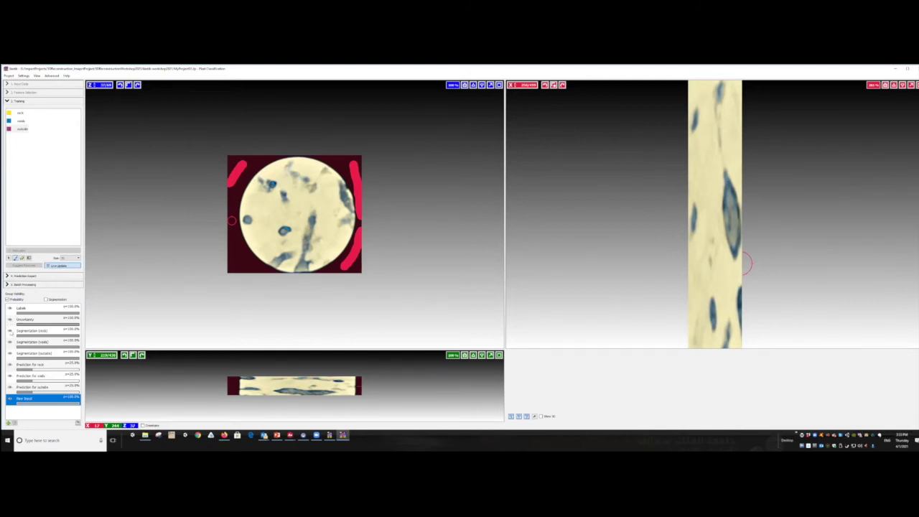
pyautogui.click(10, 331)
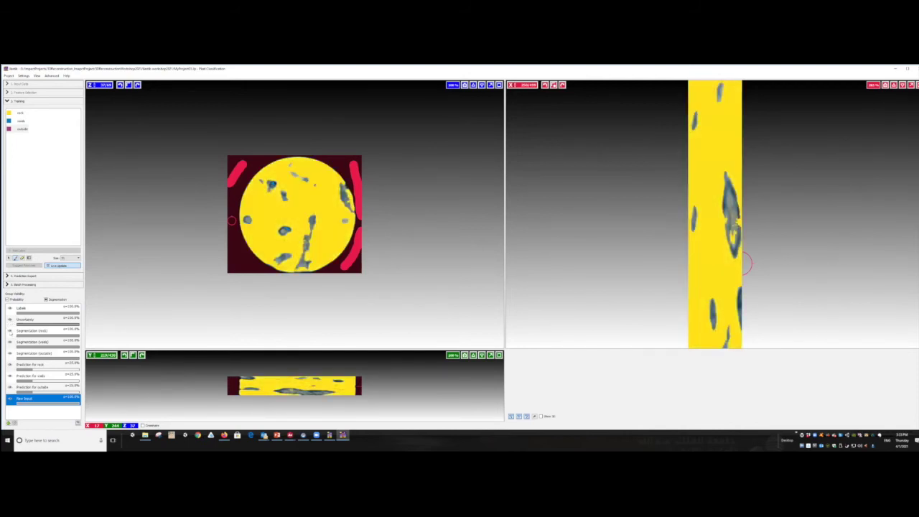
pyautogui.click(10, 331)
pyautogui.click(10, 331)
pyautogui.click(10, 331)
pyautogui.click(10, 331)
pyautogui.click(20, 345)
pyautogui.click(27, 333)
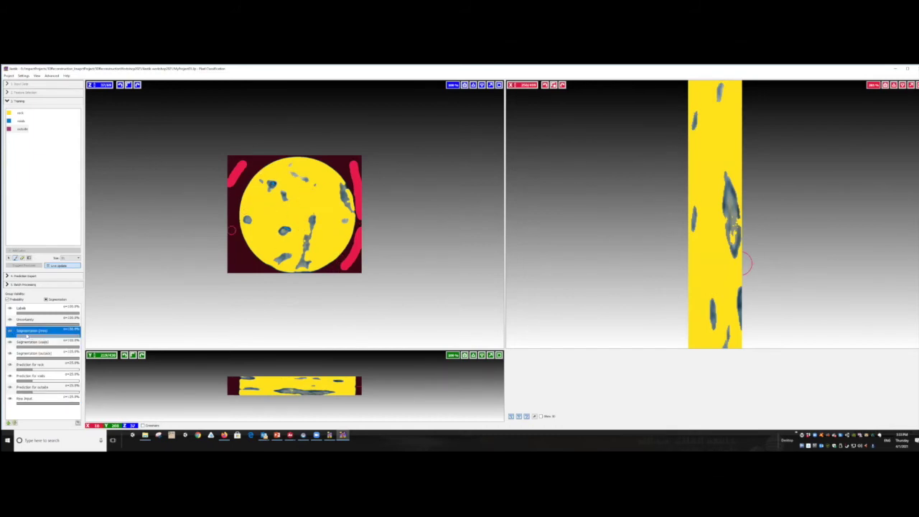
pyautogui.click(9, 344)
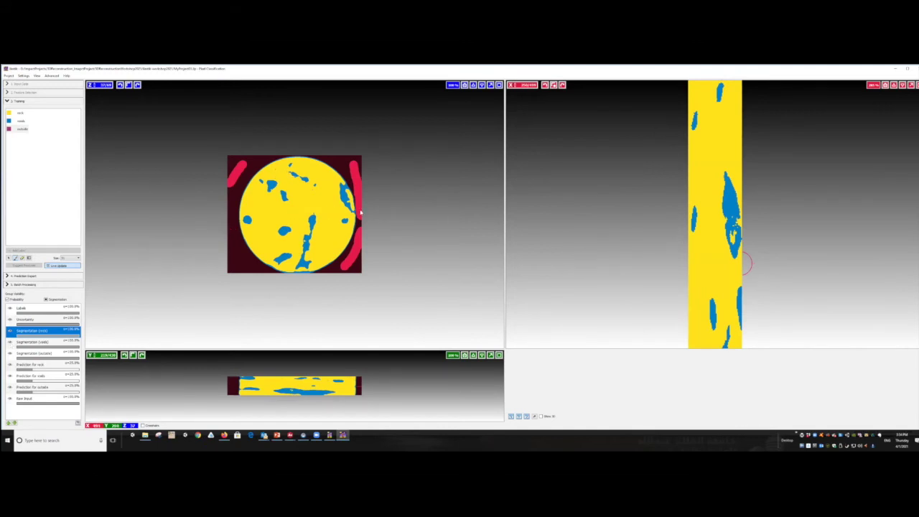
# Compare the rock segmentation with the underlying prediction in the enlarged Z view and show the outside segmentation overlay.
pyautogui.keyDown('ctrl'); pyautogui.scroll(2, 373, 221); pyautogui.keyUp('ctrl')
pyautogui.keyDown('ctrl'); pyautogui.scroll(2, 387, 229); pyautogui.keyUp('ctrl')
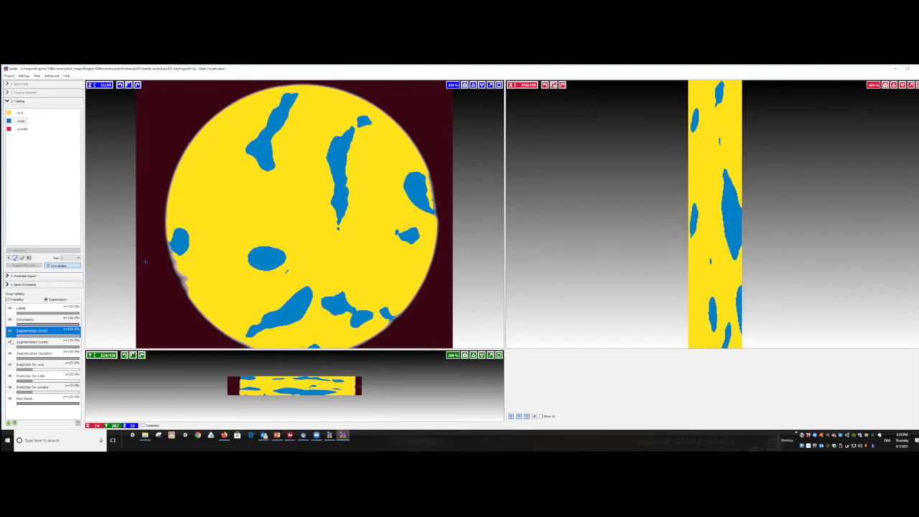
pyautogui.click(10, 331)
pyautogui.click(10, 331)
pyautogui.click(10, 331)
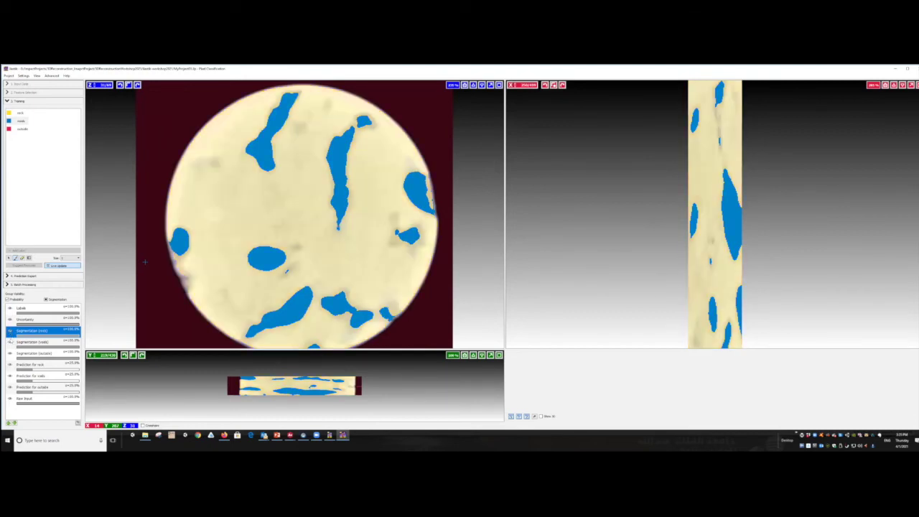
pyautogui.click(10, 332)
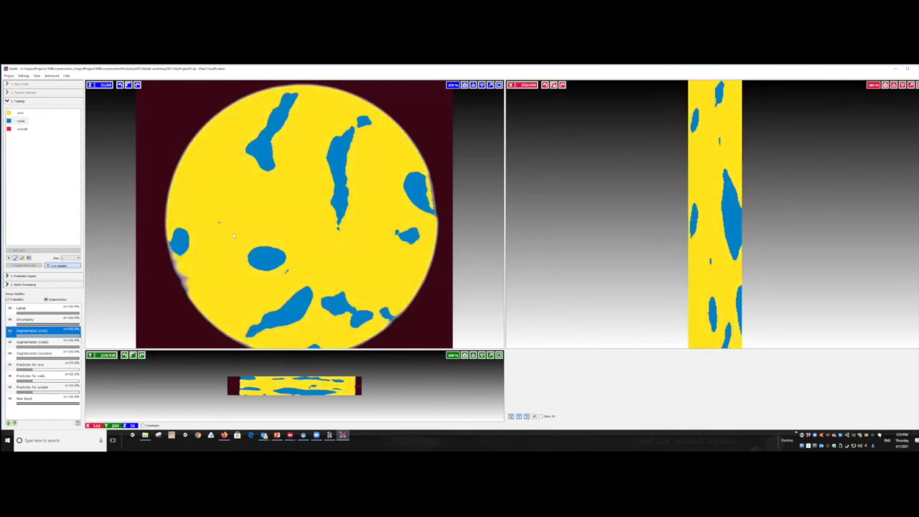
pyautogui.click(10, 343)
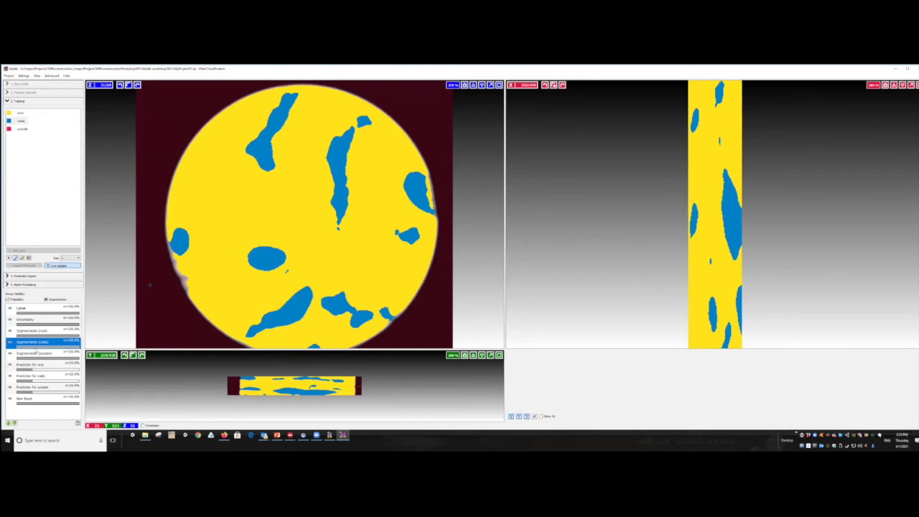
pyautogui.click(9, 353)
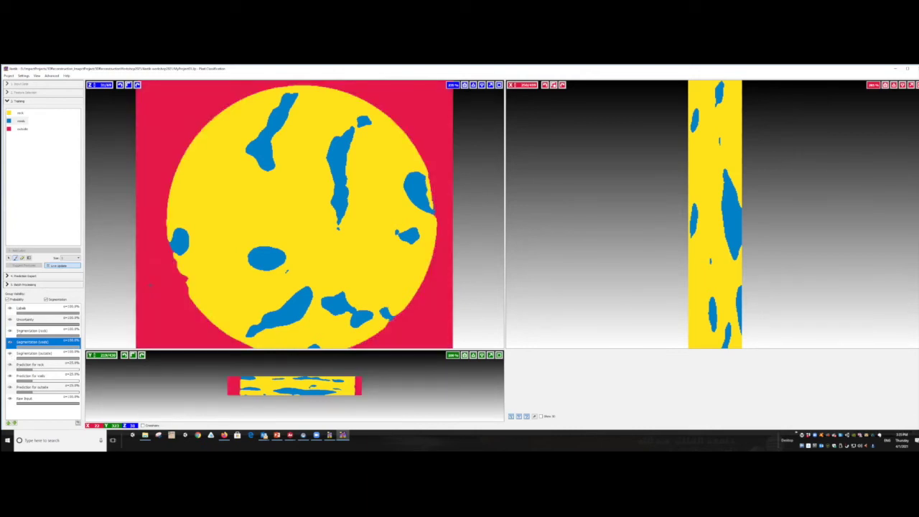
# Hide the voids, rock and outside segmentation overlays so the prediction probabilities remain displayed.
pyautogui.click(9, 341)
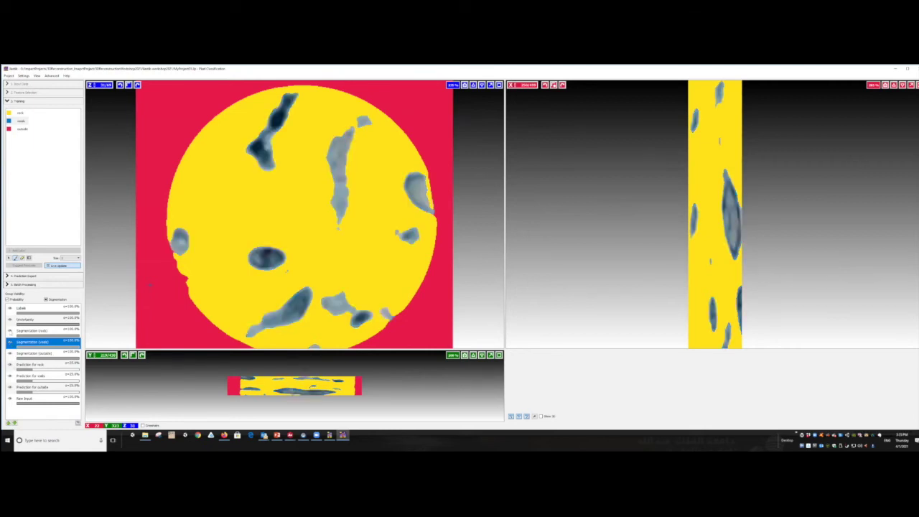
pyautogui.click(9, 330)
pyautogui.click(10, 354)
pyautogui.click(9, 365)
pyautogui.click(9, 365)
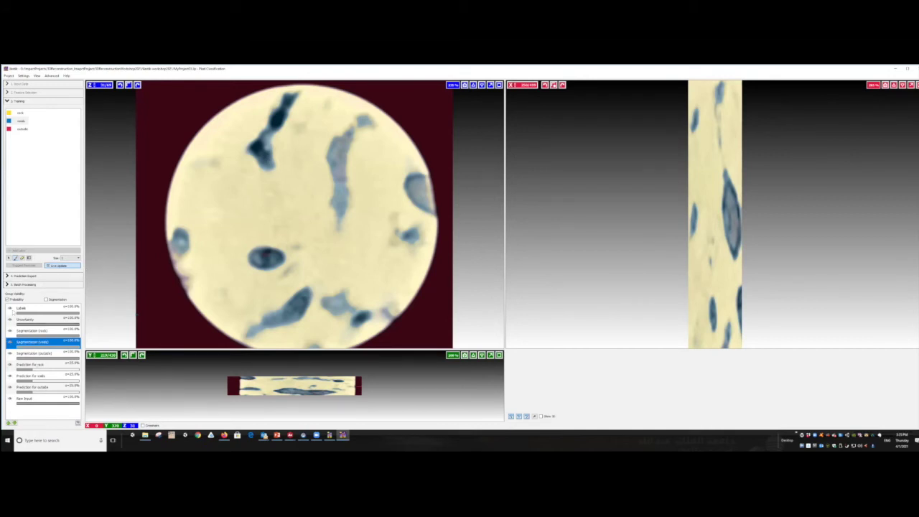
# Paint a short, misplaced voids stroke on the rock above the central oval pore in Z slice 31.
pyautogui.click(19, 114)
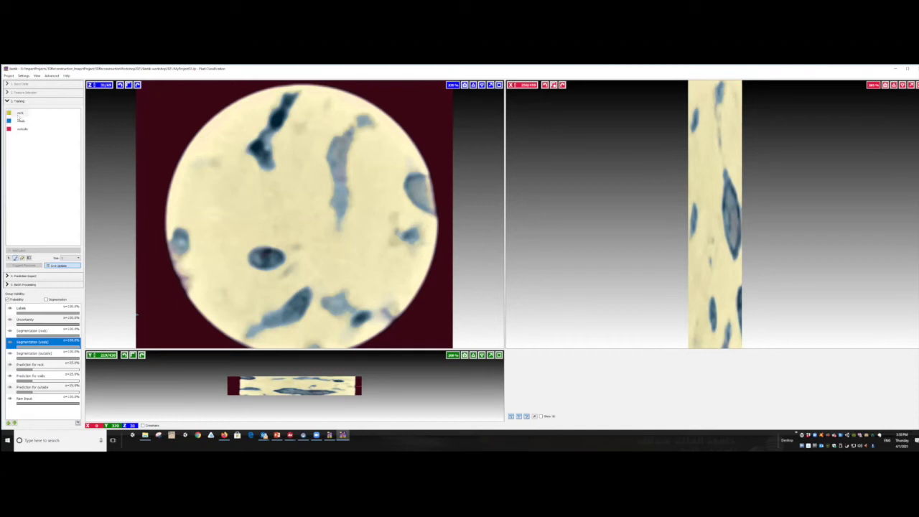
pyautogui.click(71, 258)
pyautogui.click(141, 229)
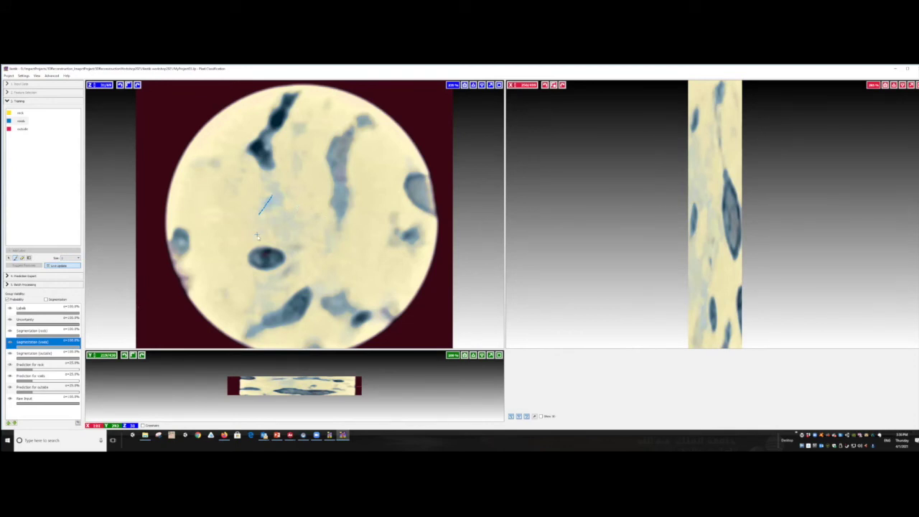
# Show the rock segmentation overlay and erase the misplaced voids stroke using a smaller eraser.
pyautogui.click(10, 331)
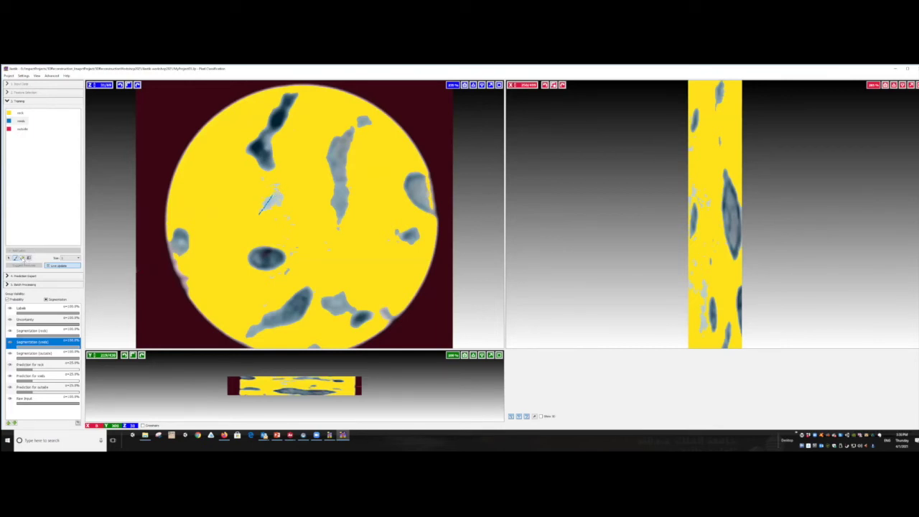
pyautogui.click(22, 258)
pyautogui.click(70, 258)
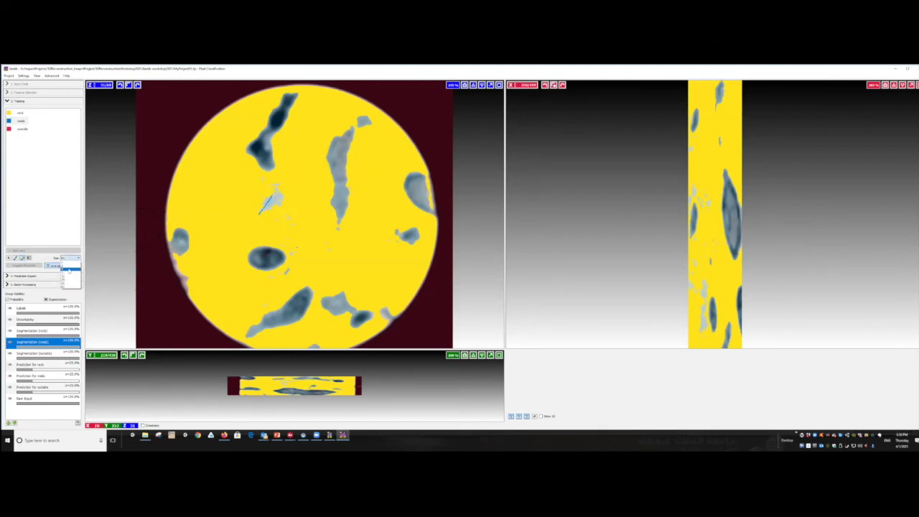
pyautogui.click(69, 271)
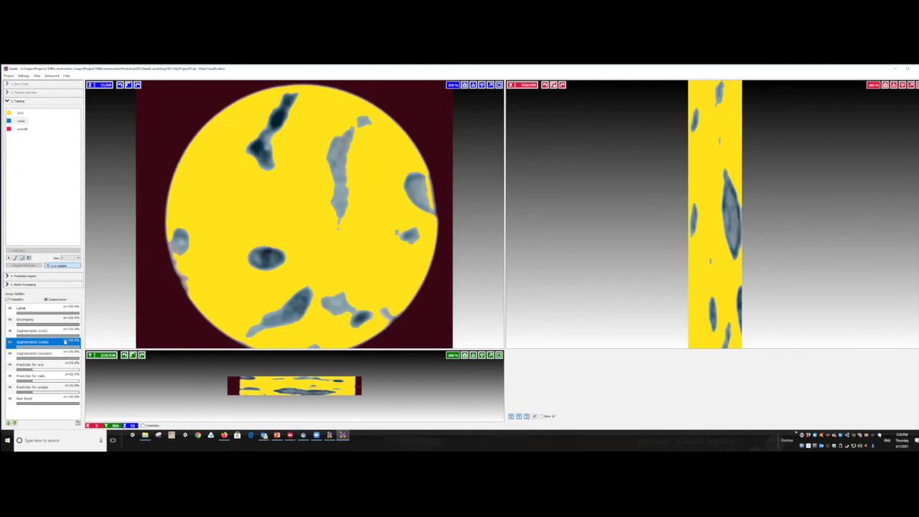
# Select the rock segmentation layer and inspect the segmentation in Z slice 37.
pyautogui.click(38, 331)
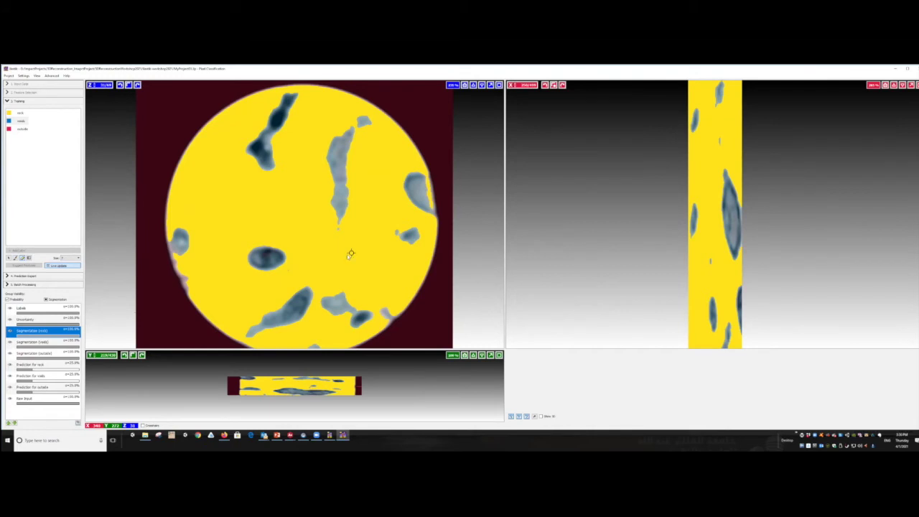
pyautogui.scroll(-4, 387, 268)
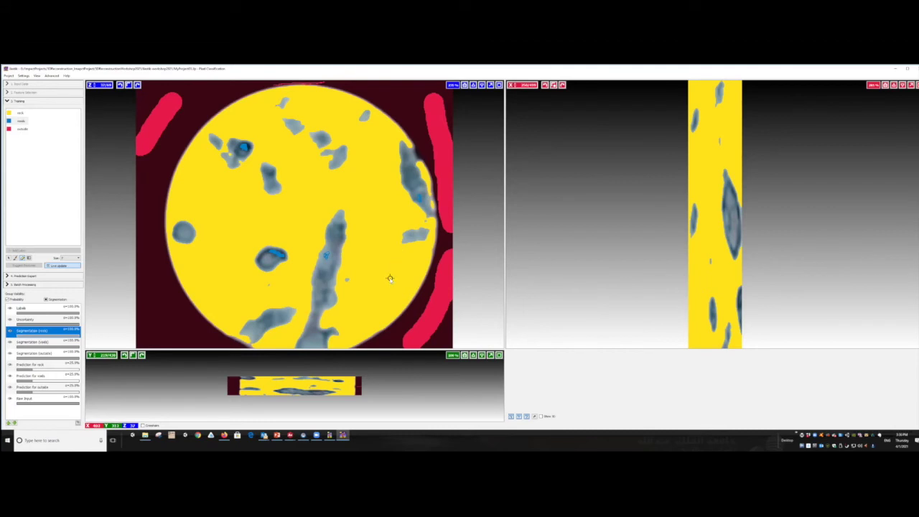
# Open the image export options for the rock segmentation layer.
pyautogui.scroll(-1, 390, 279)
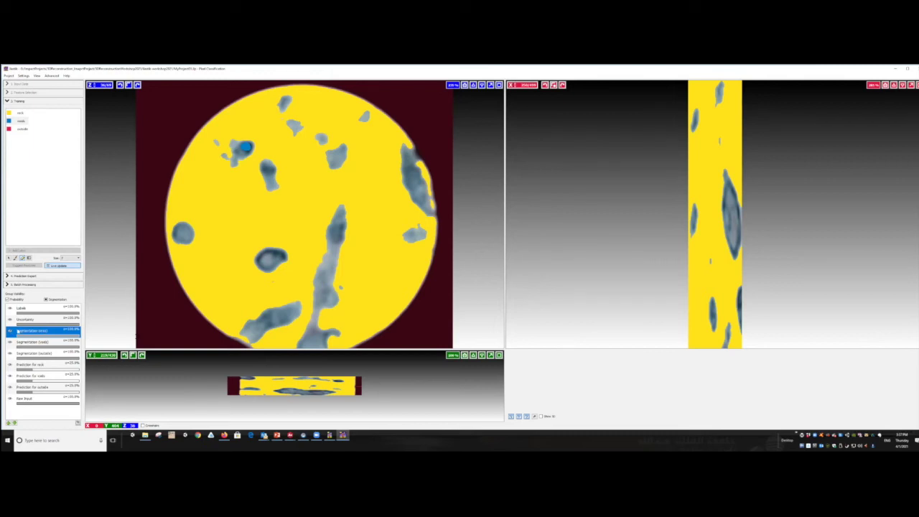
pyautogui.moveTo(17, 330); pyautogui.dragTo(32, 341)
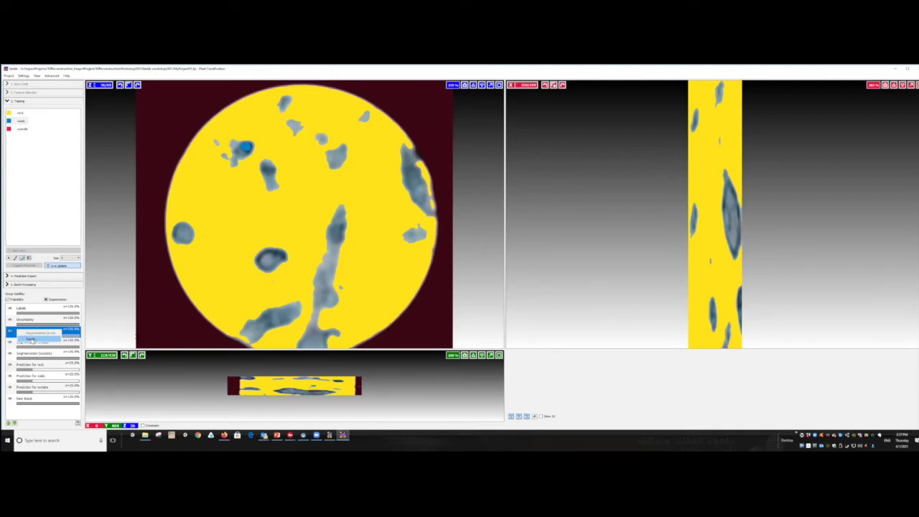
pyautogui.click(33, 340)
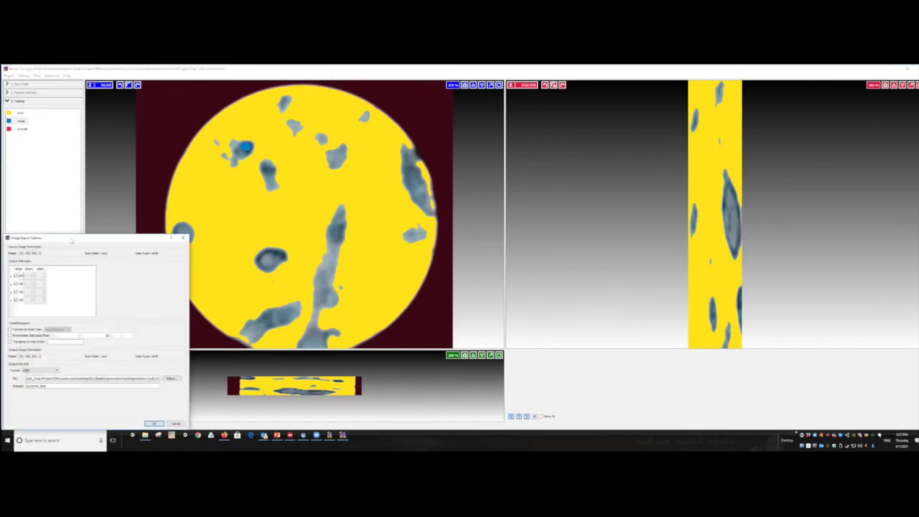
pyautogui.moveTo(72, 241); pyautogui.dragTo(305, 166)
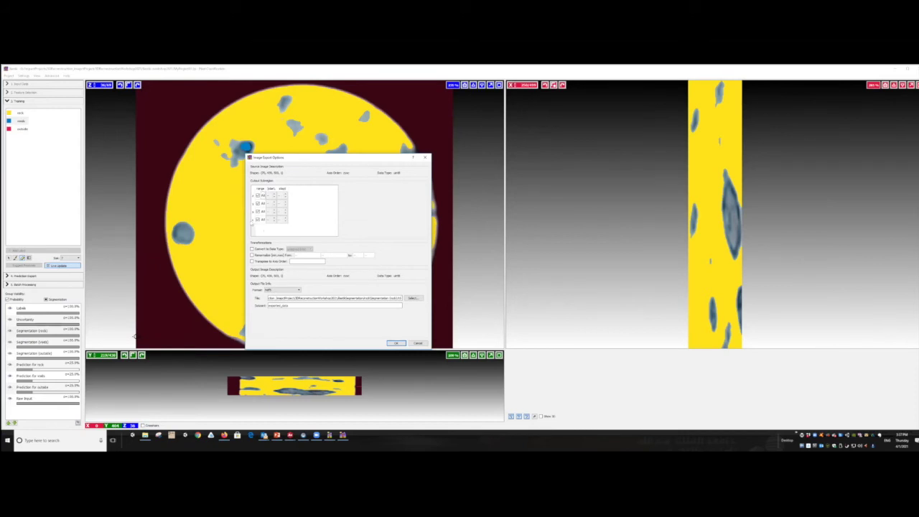
# Turn off the full range for the last axis in the cutout subregion and set the output format to png sequence.
pyautogui.click(258, 220)
pyautogui.click(287, 290)
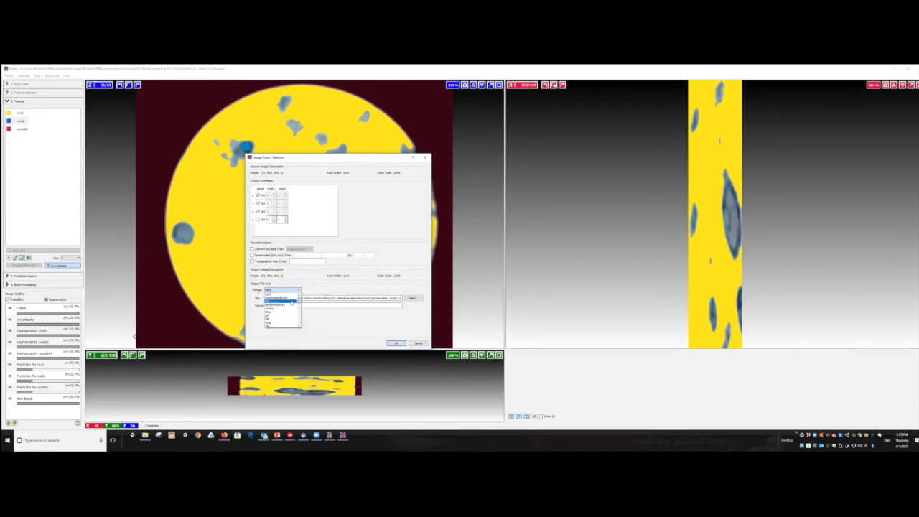
pyautogui.scroll(-5, 291, 305)
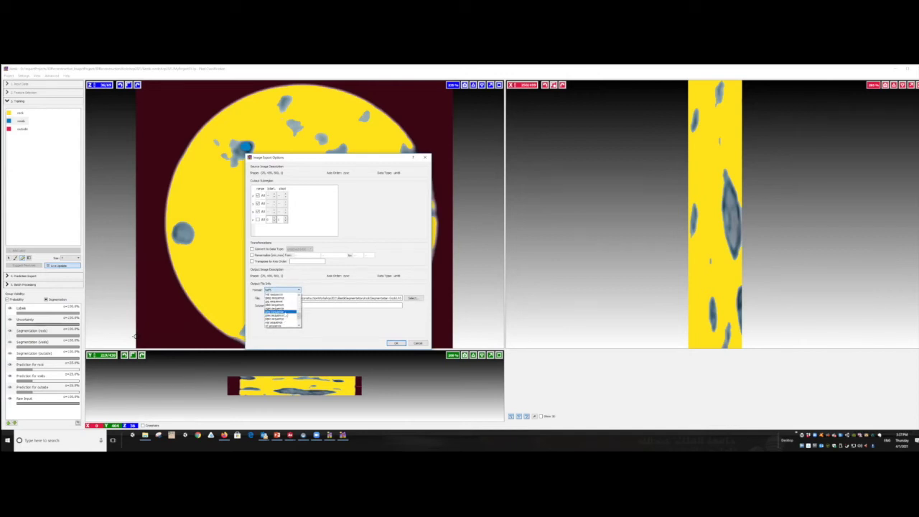
pyautogui.click(284, 311)
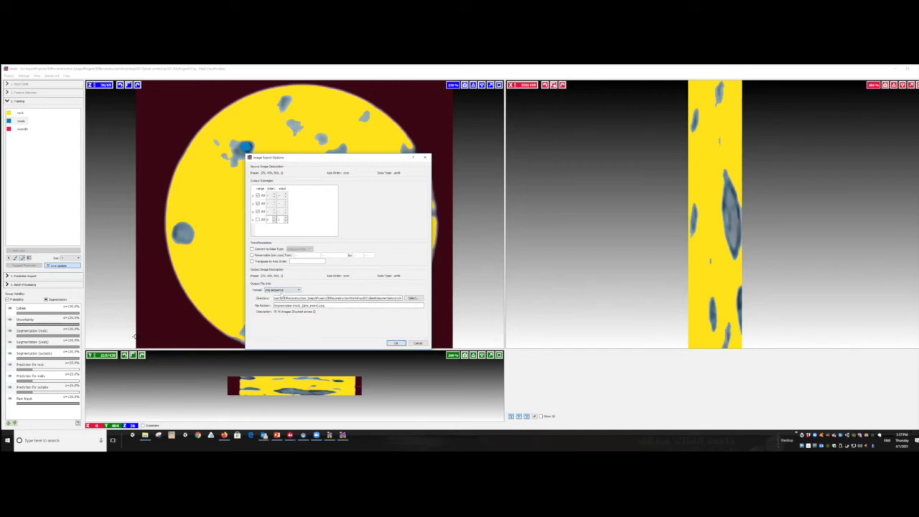
# Browse for the export directory and create a named folder for the segmentation images inside 3DReconstructionWorkshop2021.
pyautogui.click(413, 298)
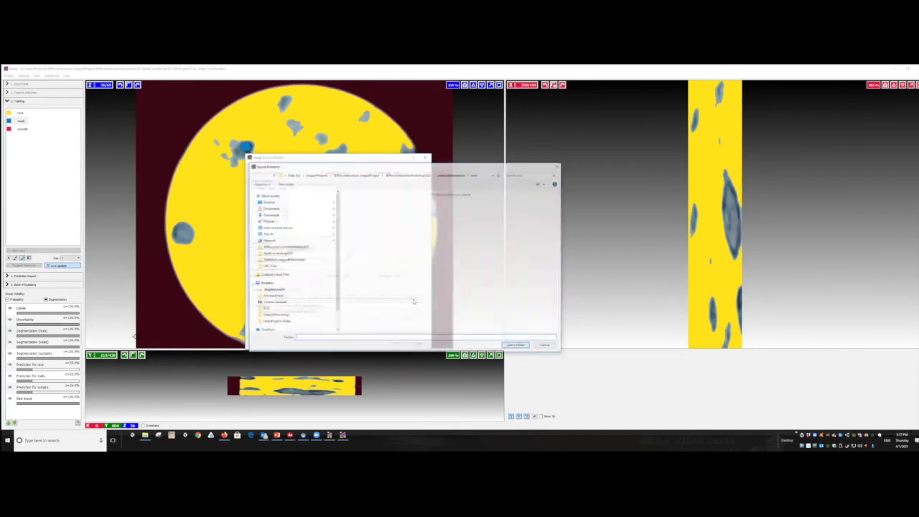
pyautogui.click(406, 174)
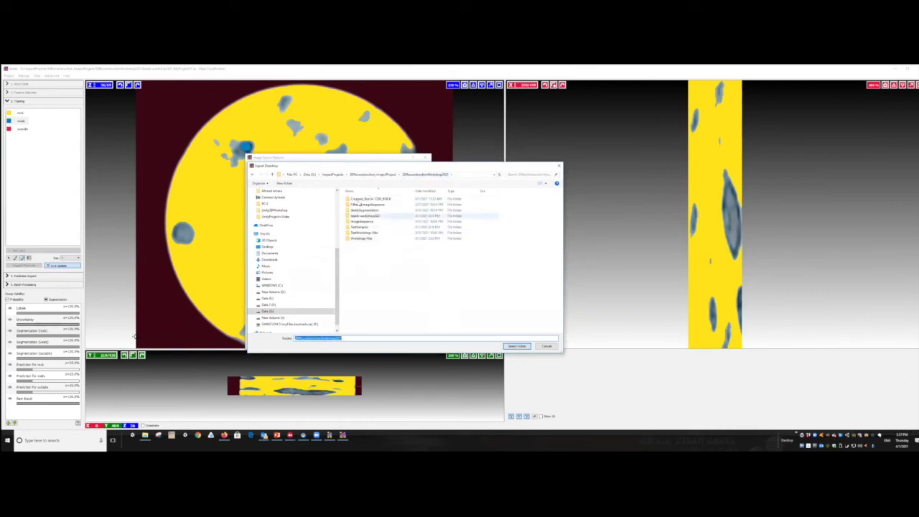
pyautogui.rightClick(360, 253)
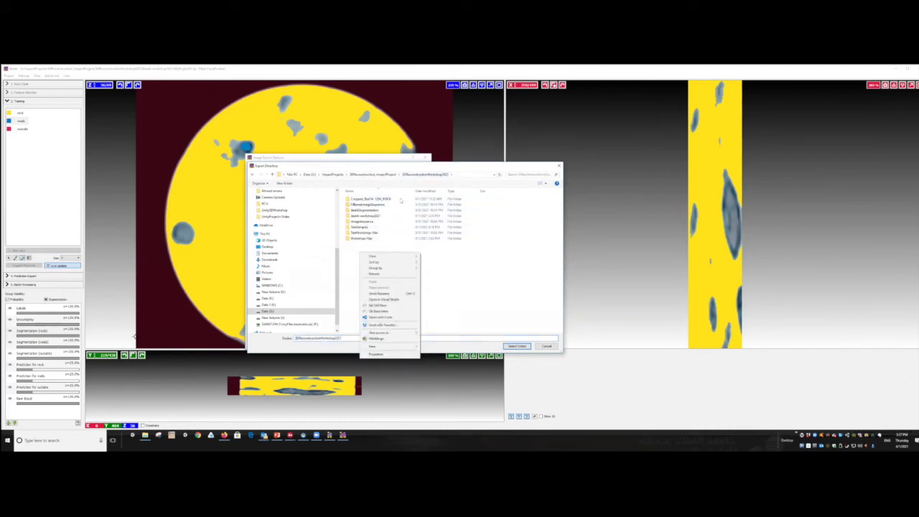
pyautogui.click(352, 249)
pyautogui.rightClick(352, 249)
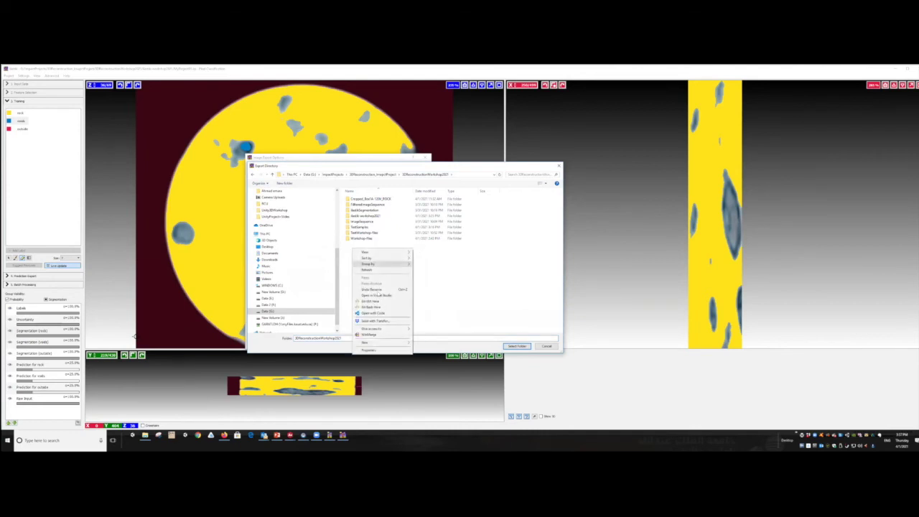
pyautogui.moveTo(373, 342)
pyautogui.click(426, 343)
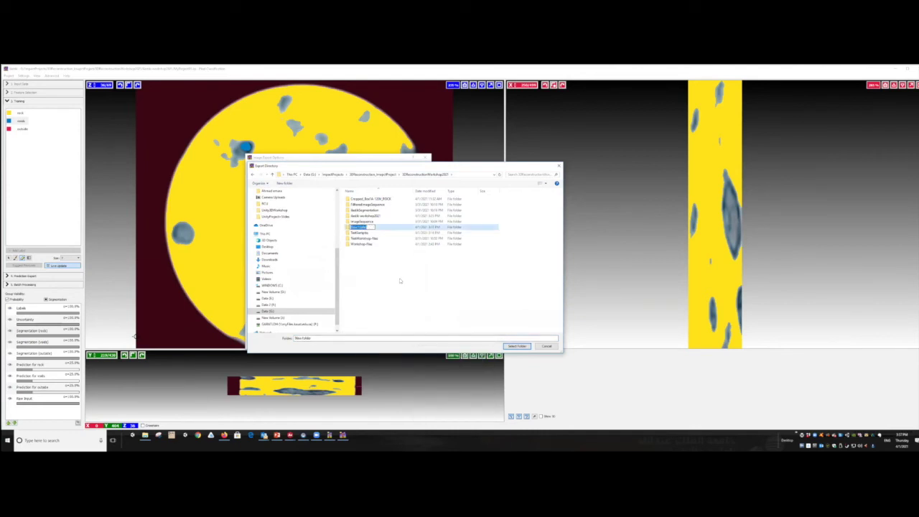
pyautogui.write('NewLabelImages')
pyautogui.press('BackSpace')
pyautogui.press('BackSpace')
pyautogui.press('BackSpace')
pyautogui.press('BackSpace')
pyautogui.write('g')
pyautogui.press('Return')
# Choose the new folder as the export directory and export the rock segmentation as a png sequence.
pyautogui.doubleClick(360, 228)
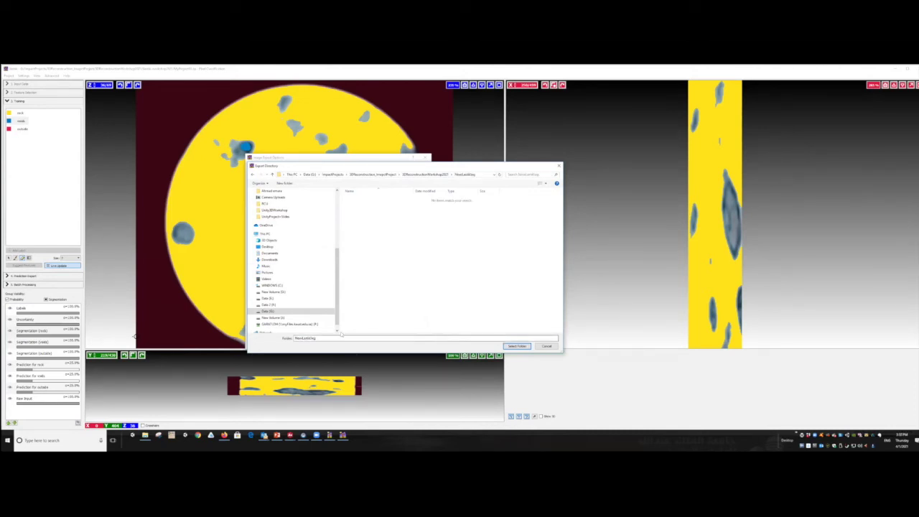
pyautogui.click(519, 347)
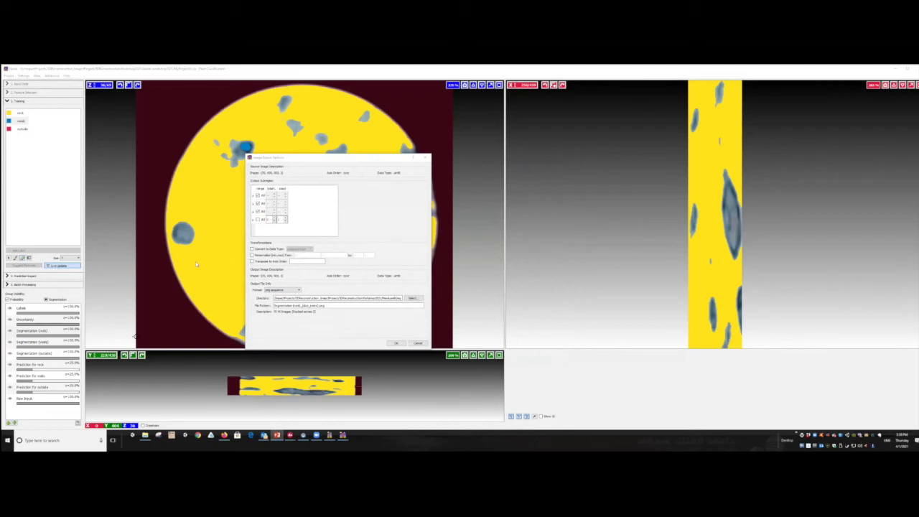
pyautogui.click(396, 343)
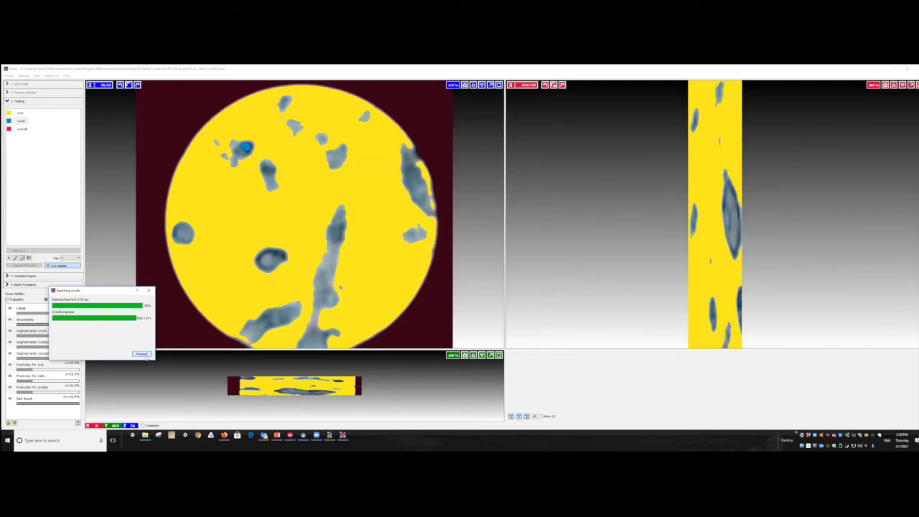
pyautogui.click(142, 354)
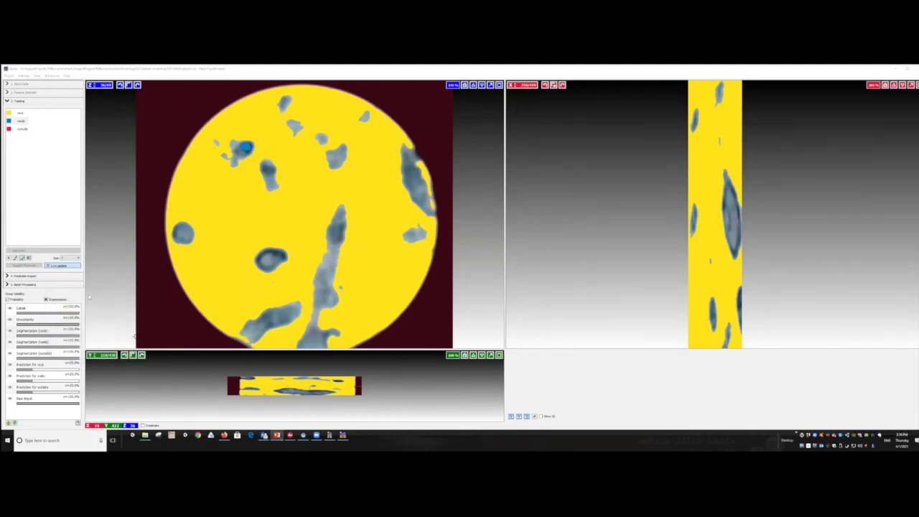
pyautogui.click(92, 440)
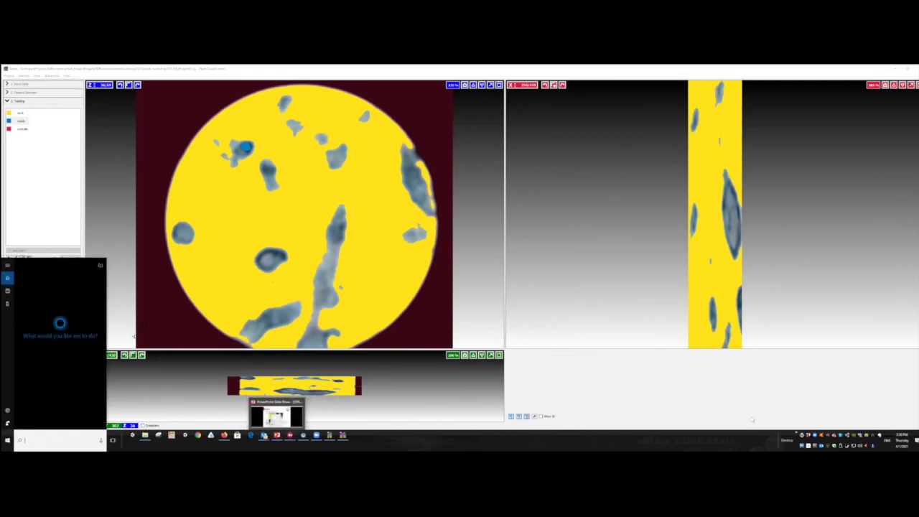
pyautogui.click(134, 335)
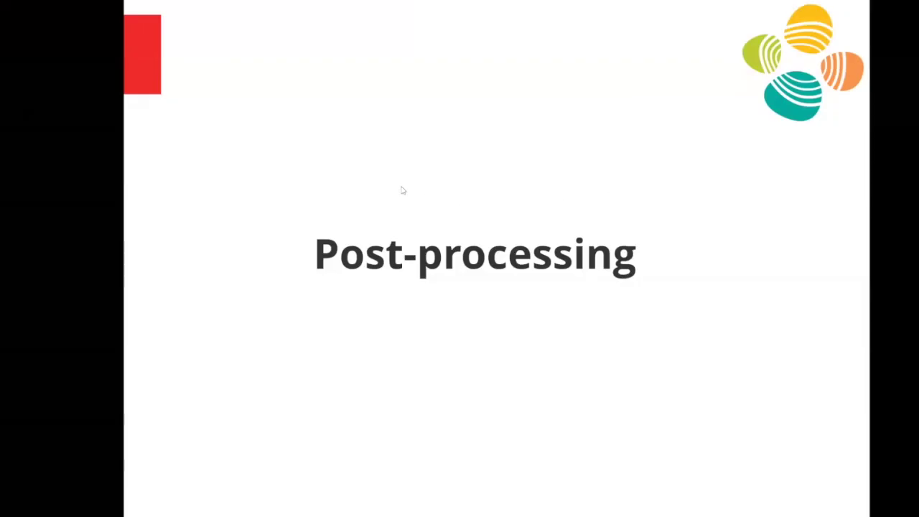
pyautogui.click(480, 218)
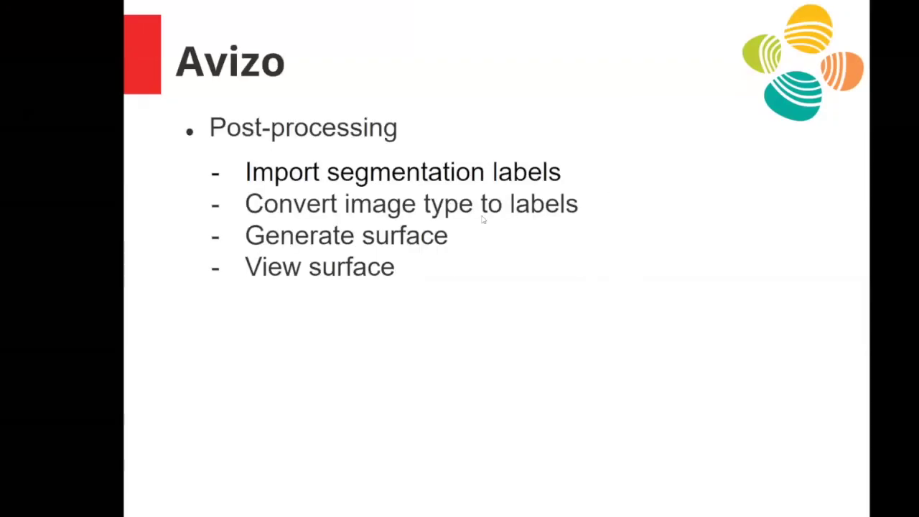
pyautogui.click(316, 171)
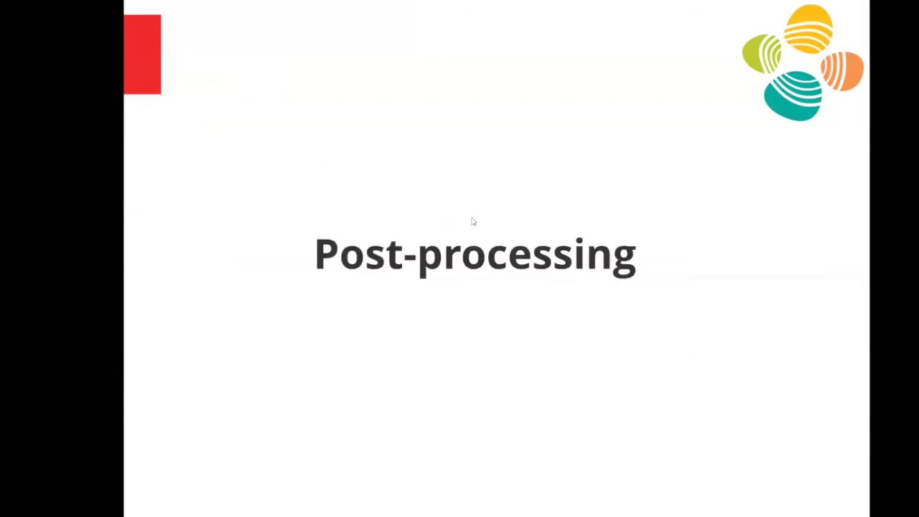
pyautogui.press('Left')
pyautogui.press('Left')
pyautogui.press('Left')
pyautogui.press('Left')
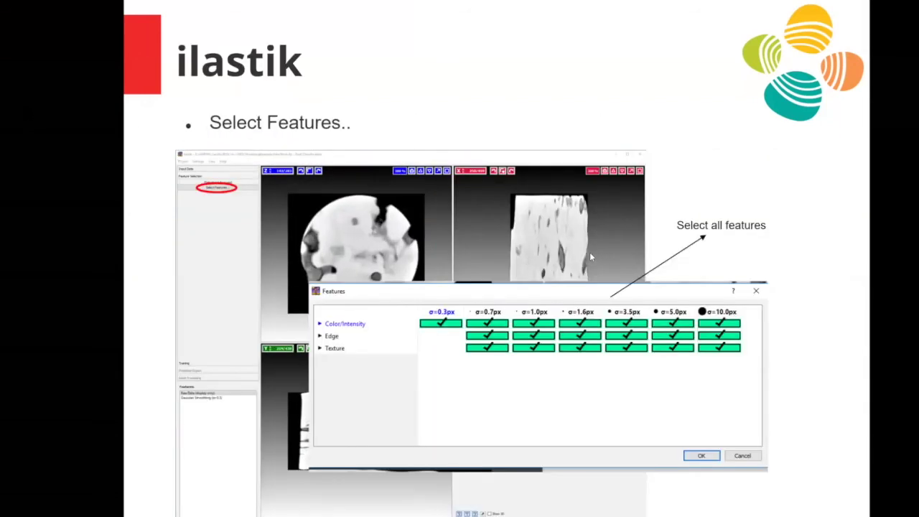
pyautogui.press('Left')
pyautogui.press('Left')
pyautogui.press('Left')
pyautogui.press('Left')
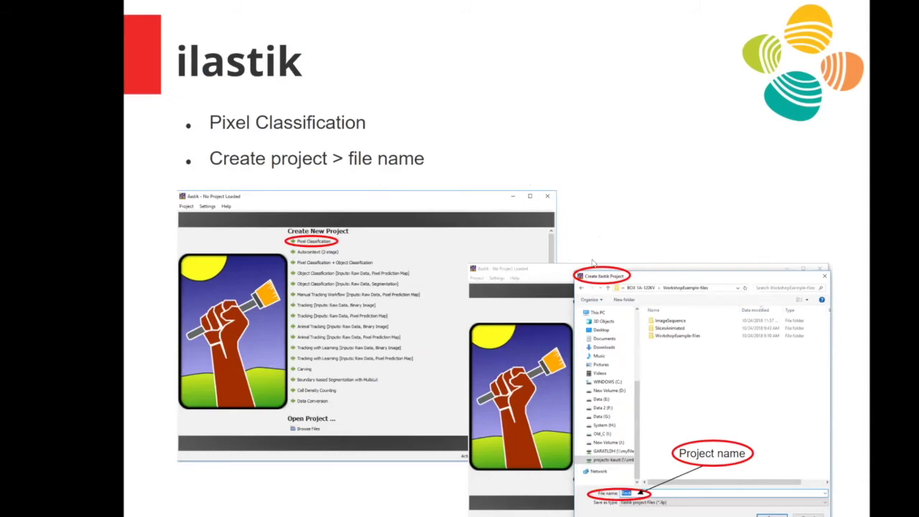
pyautogui.press('Left')
pyautogui.press('Left')
pyautogui.press('Left')
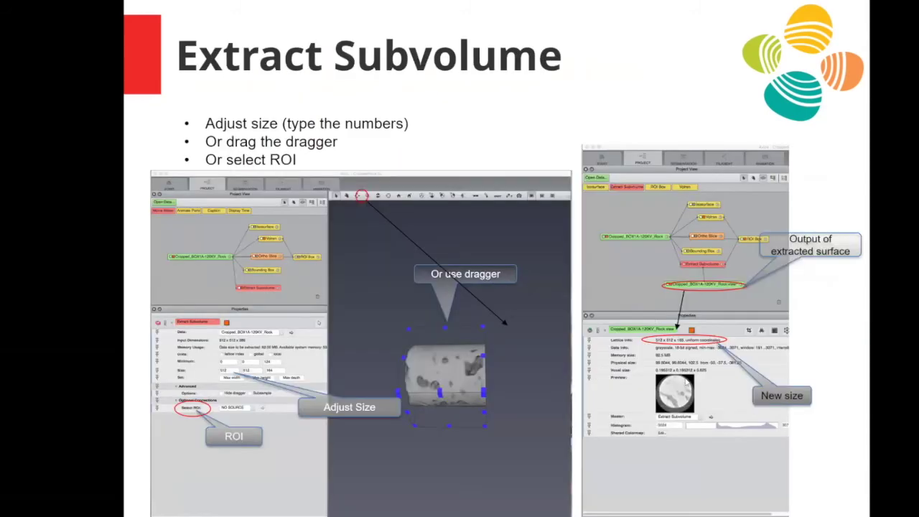
pyautogui.press('Right')
pyautogui.press('Left')
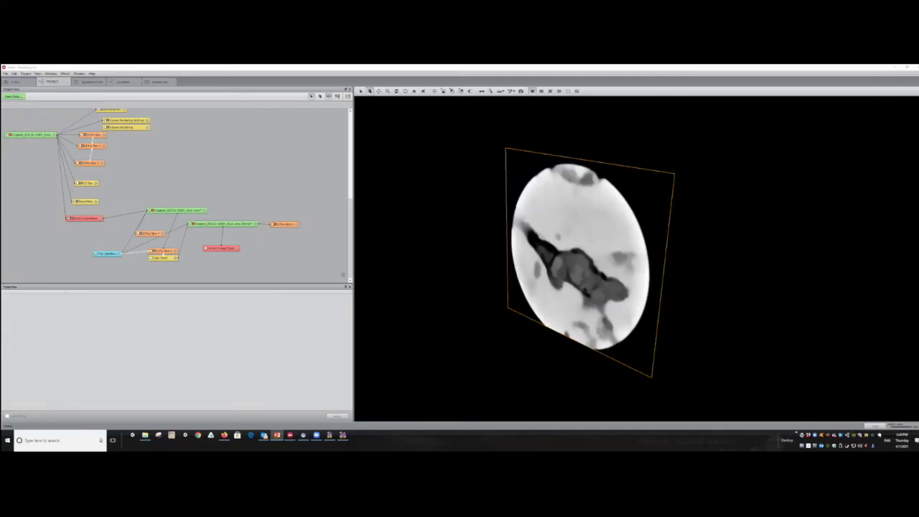
pyautogui.moveTo(36, 135); pyautogui.dragTo(41, 133)
pyautogui.scroll(1, 303, 198)
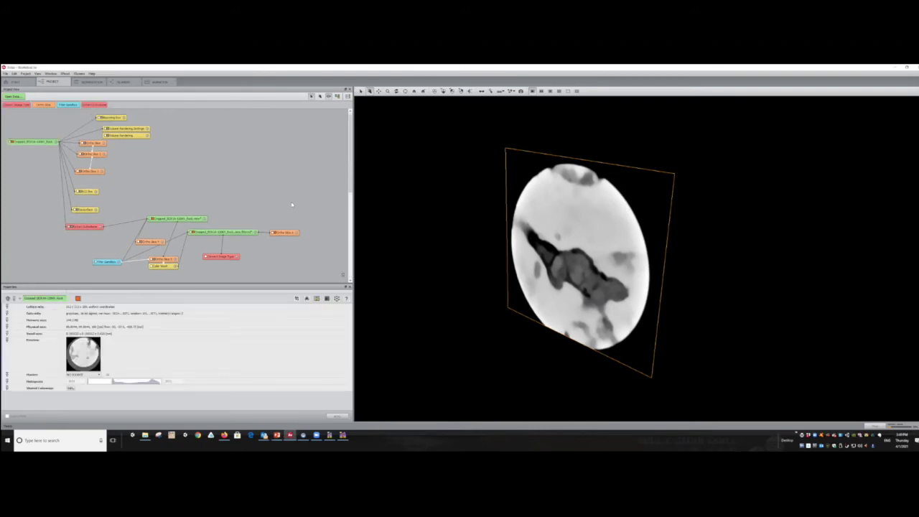
pyautogui.scroll(-1, 292, 205)
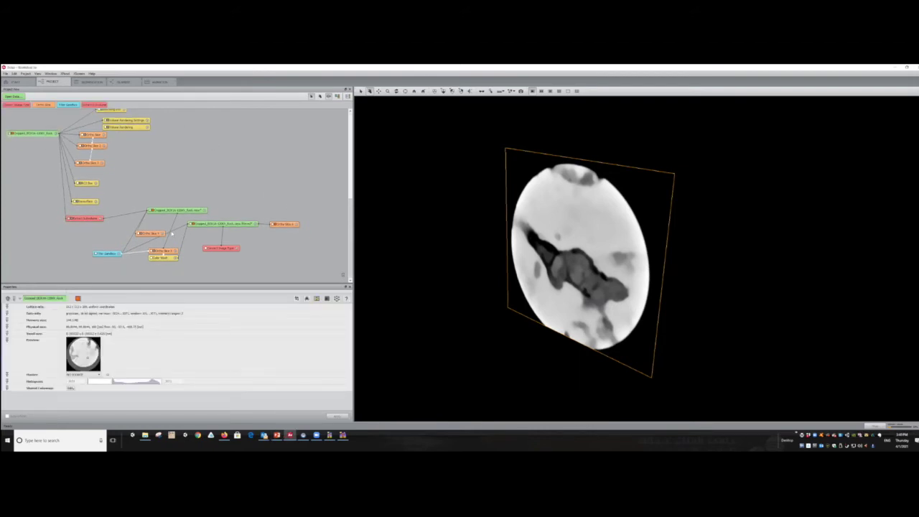
pyautogui.click(10, 83)
pyautogui.click(10, 83)
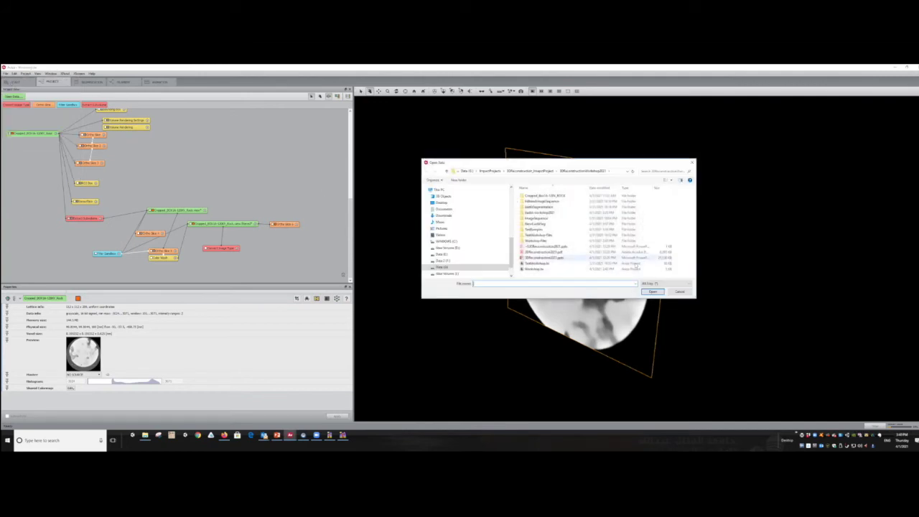
pyautogui.click(653, 292)
# Start a new, empty project in Avizo, discarding the unsaved filtered data and the current project's changes.
pyautogui.click(6, 74)
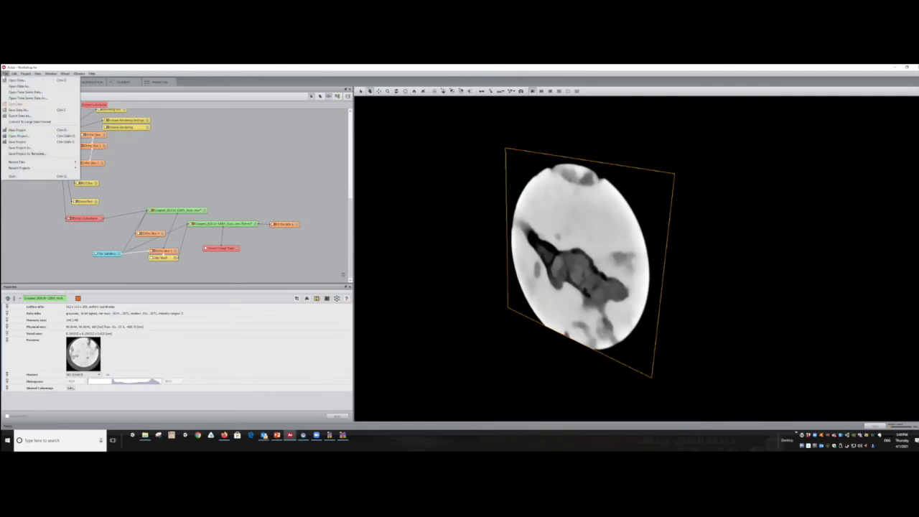
pyautogui.click(27, 136)
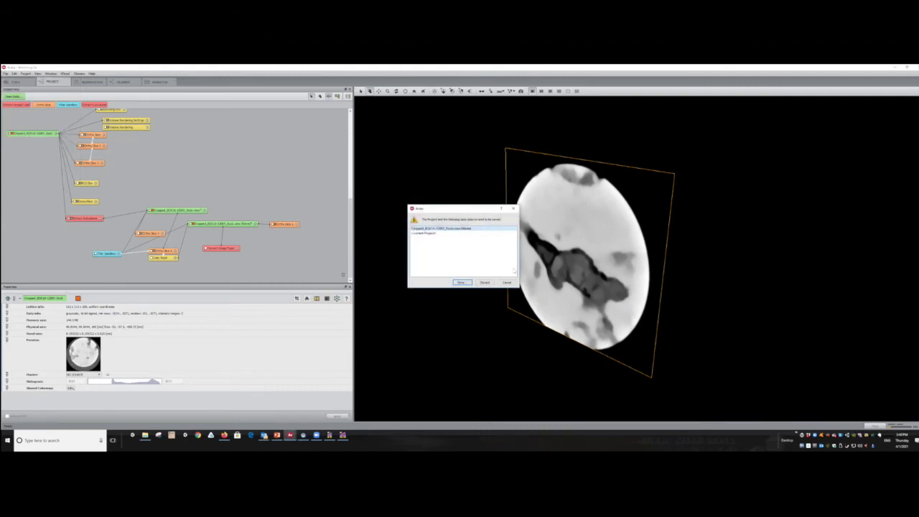
pyautogui.click(485, 282)
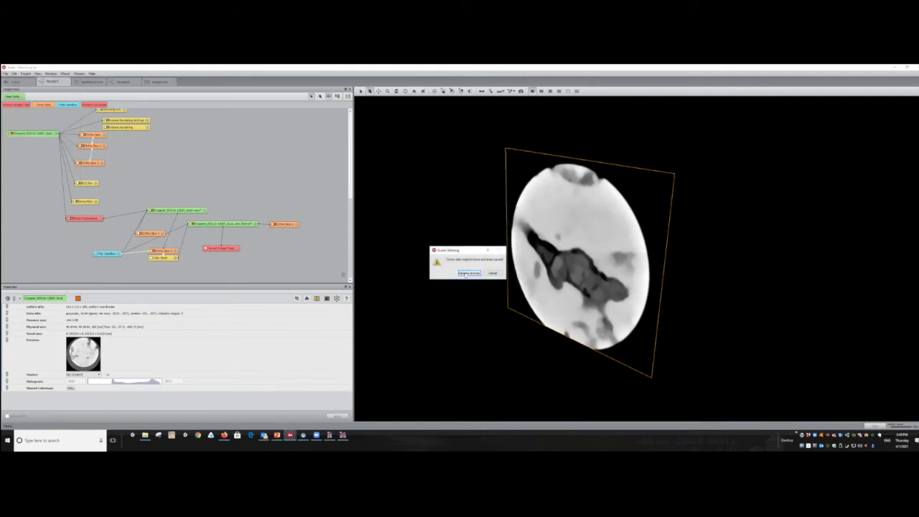
pyautogui.click(470, 274)
# Start opening data and browse the subfolders of 3DReconstructionWorkshop2021 for the exported segmentation images.
pyautogui.click(5, 74)
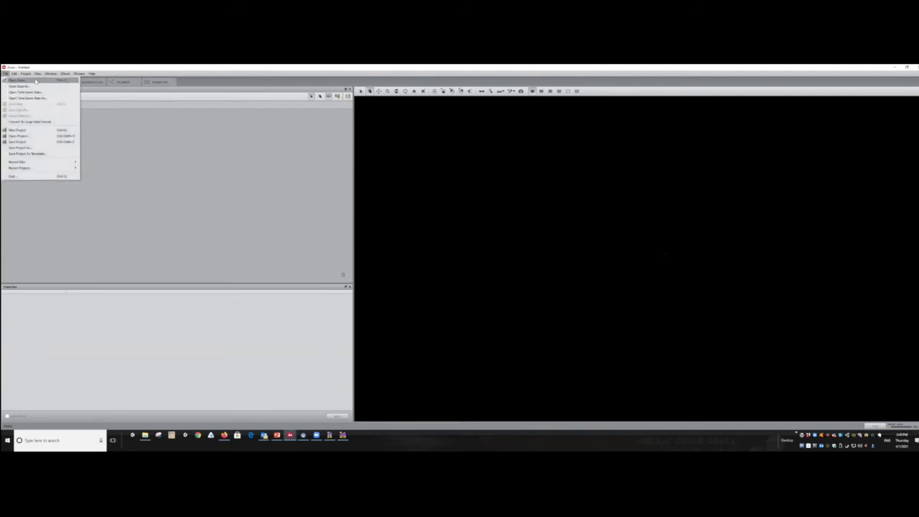
pyautogui.click(36, 80)
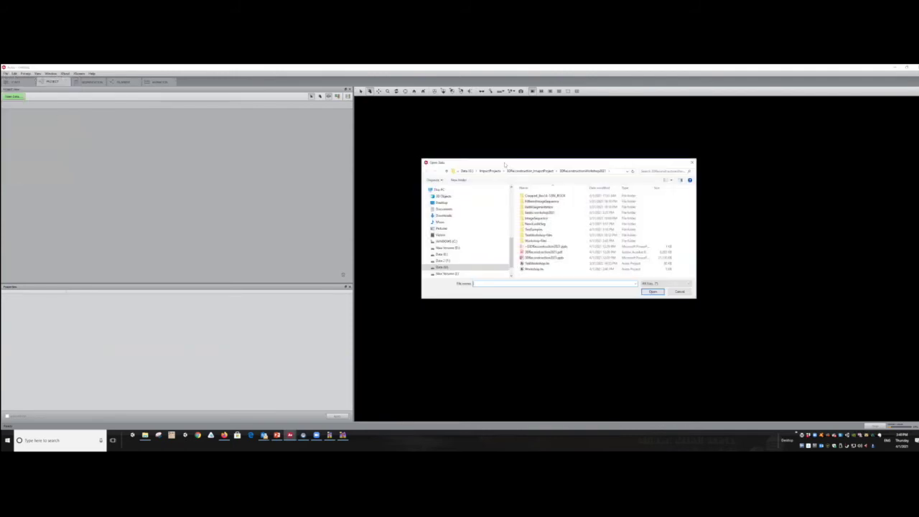
pyautogui.moveTo(505, 164); pyautogui.dragTo(392, 151)
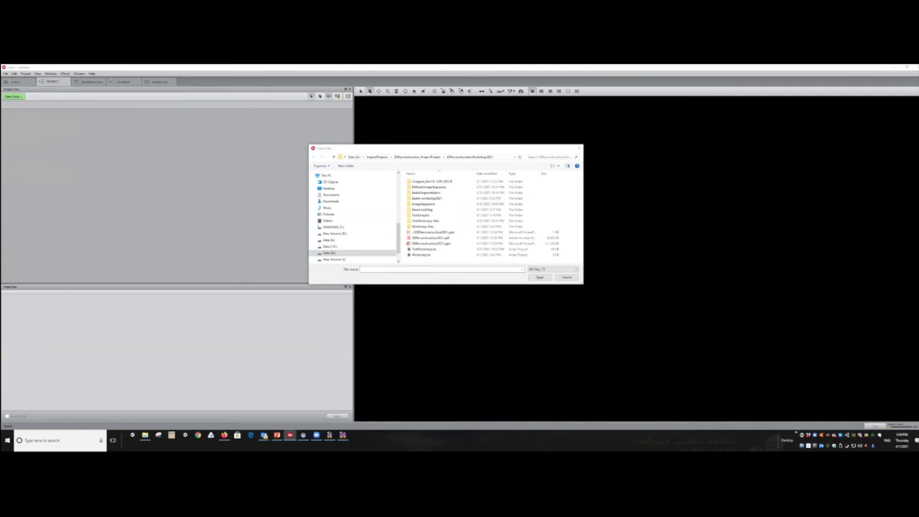
pyautogui.click(479, 151)
pyautogui.doubleClick(452, 181)
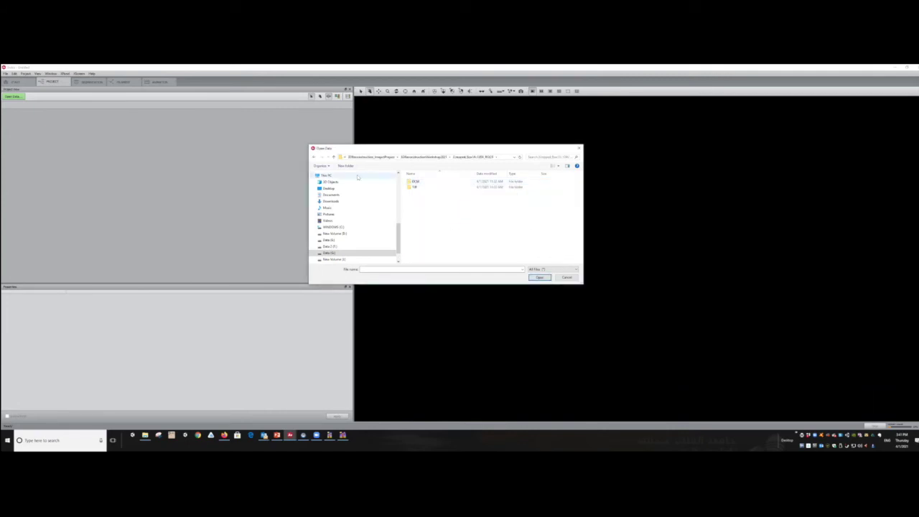
pyautogui.hotkey('alt', 'Left')
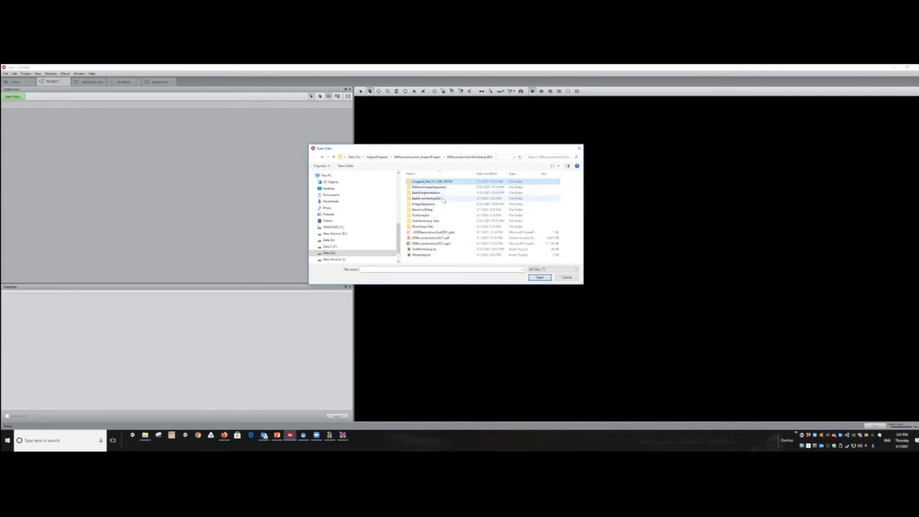
pyautogui.doubleClick(440, 199)
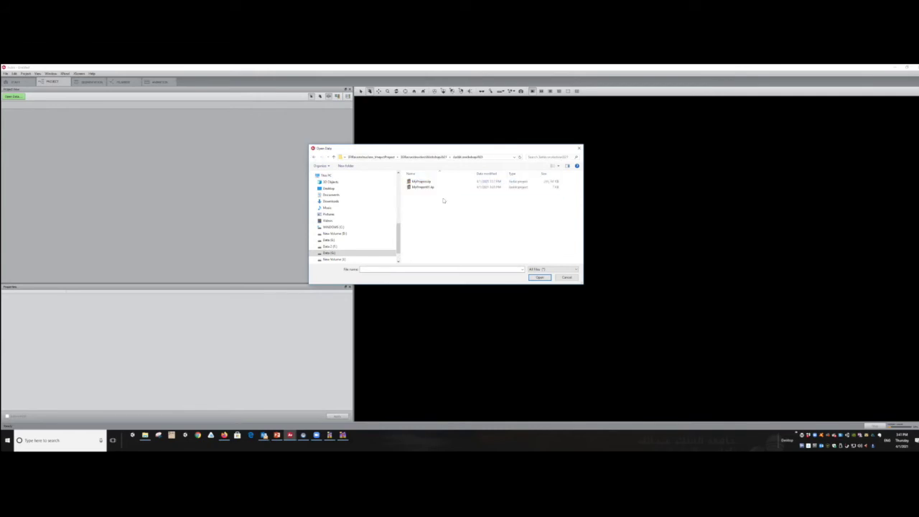
pyautogui.click(313, 158)
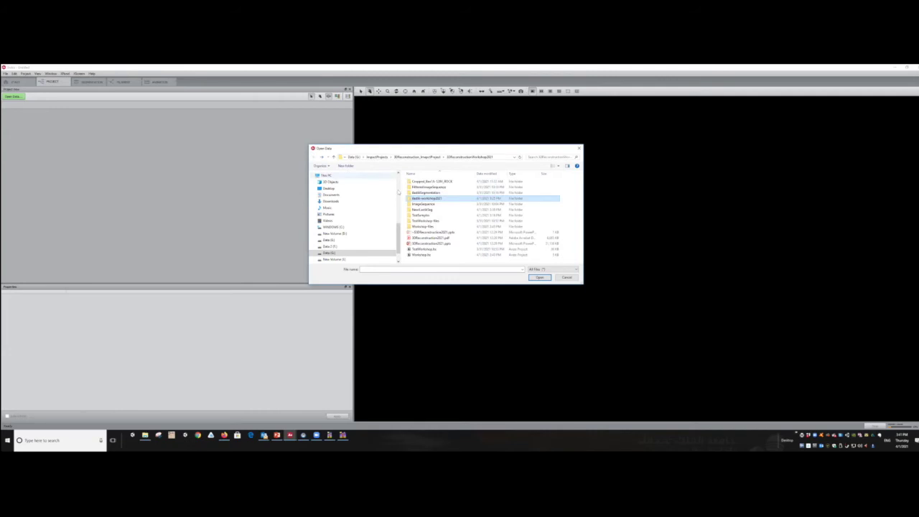
# Load all rock segmentation png images from the older ilastik segmentation's rock folder as a stack, defining its voxel size.
pyautogui.click(446, 192)
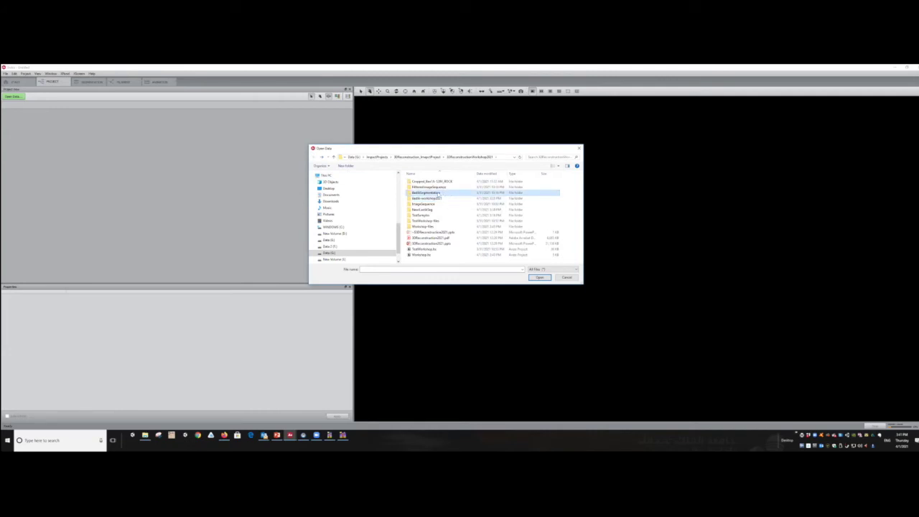
pyautogui.doubleClick(445, 193)
pyautogui.doubleClick(431, 181)
pyautogui.click(431, 183)
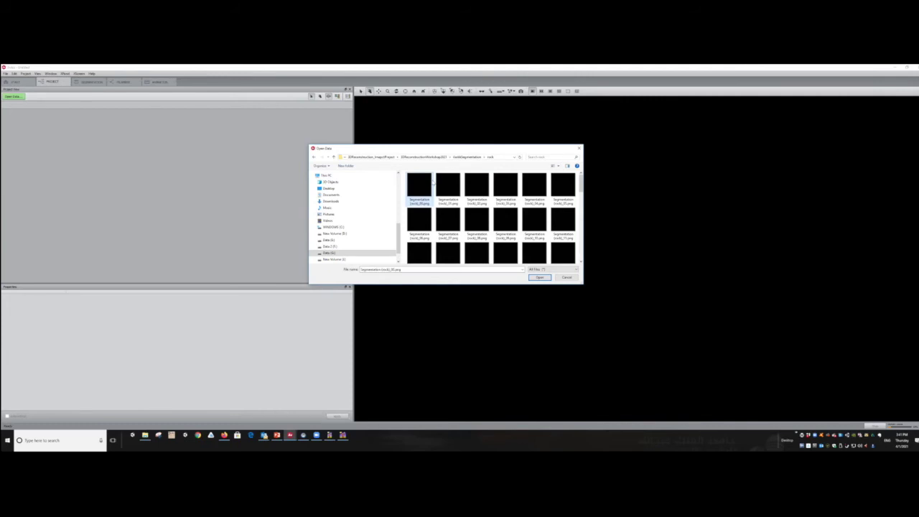
pyautogui.hotkey('ctrl', 'a')
pyautogui.click(544, 278)
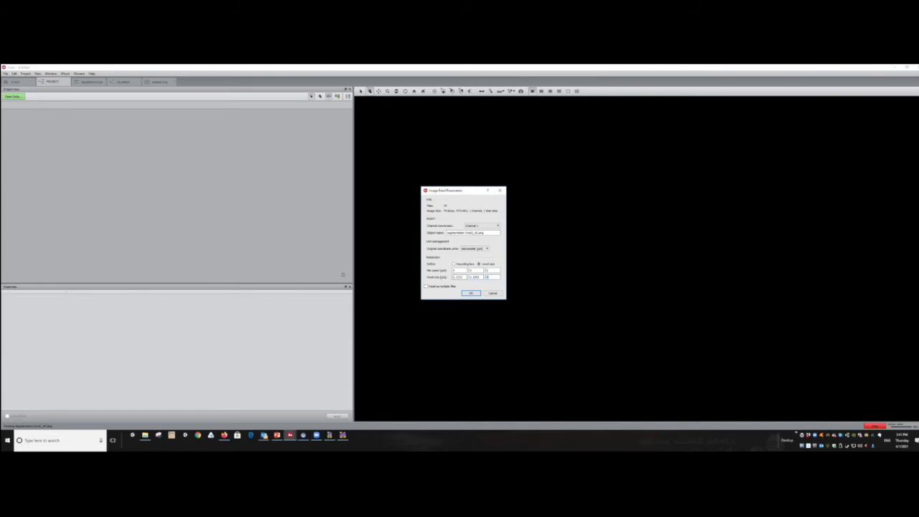
pyautogui.press('Return')
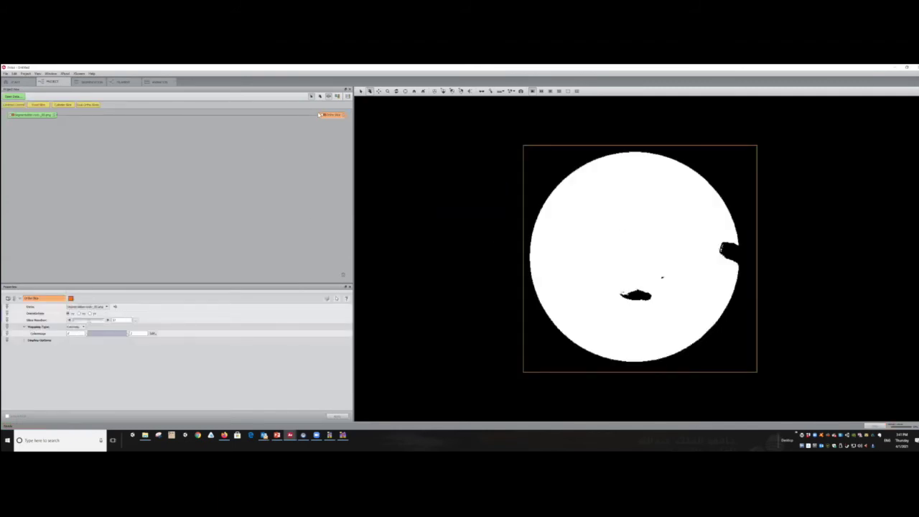
# Place the Ortho Slice module beside the rock stack and move through its slices to check the segmentation.
pyautogui.moveTo(329, 116); pyautogui.dragTo(110, 120)
pyautogui.click(51, 119)
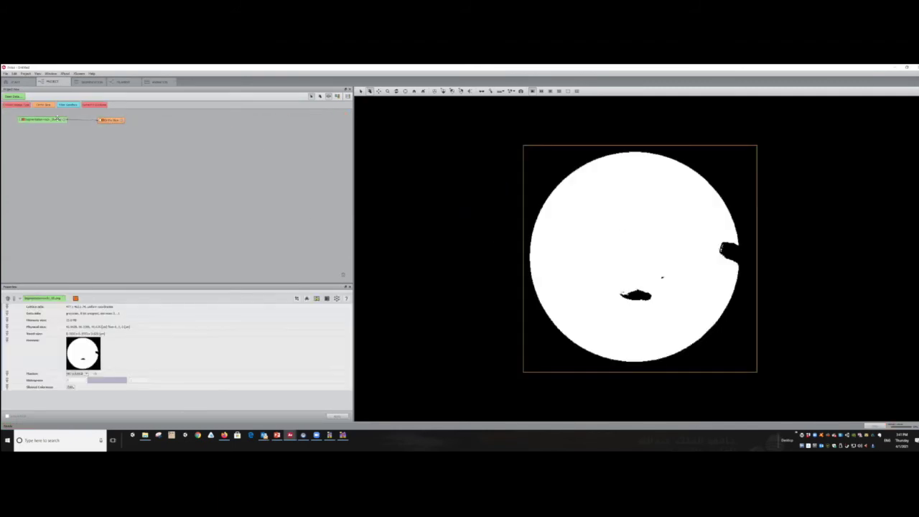
pyautogui.click(58, 119)
pyautogui.click(108, 121)
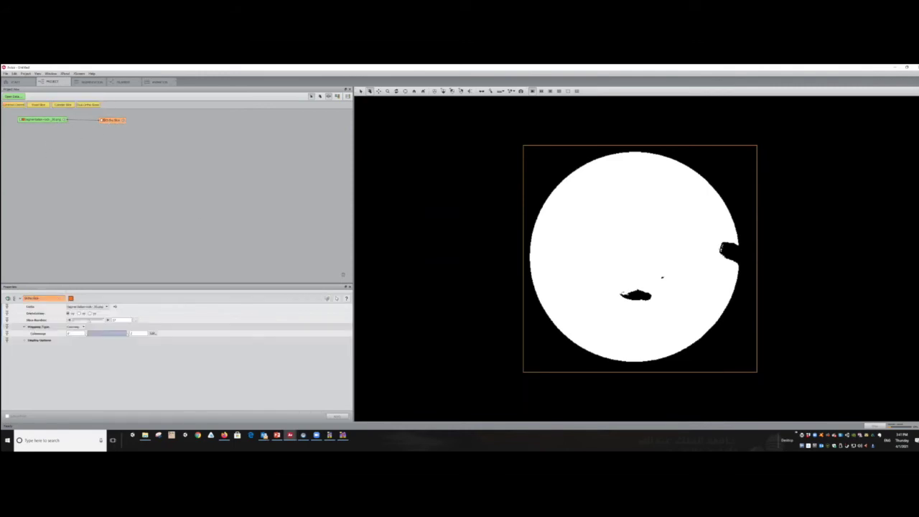
pyautogui.click(277, 435)
pyautogui.moveTo(43, 119); pyautogui.dragTo(47, 120)
pyautogui.click(114, 120)
pyautogui.moveTo(93, 321); pyautogui.dragTo(92, 325)
pyautogui.click(70, 120)
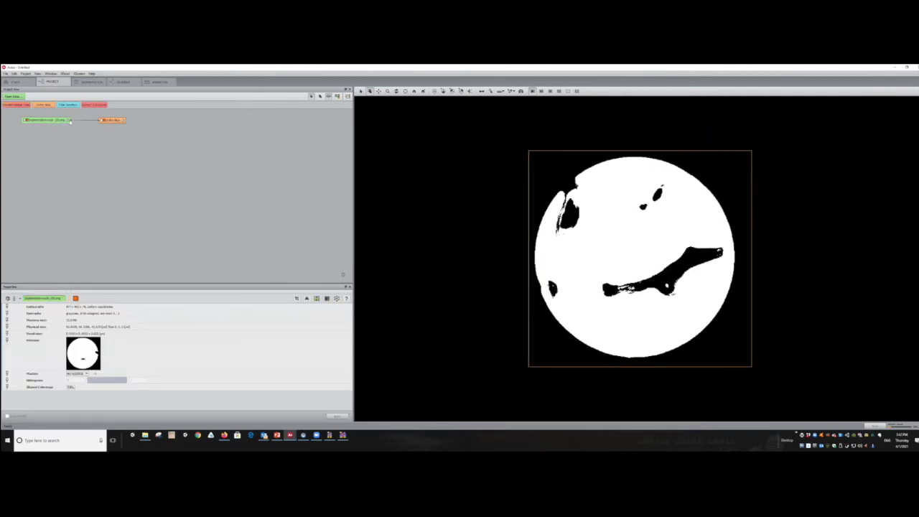
# Remove the loaded rock stack from the project without saving it.
pyautogui.moveTo(62, 130)
pyautogui.press('Delete')
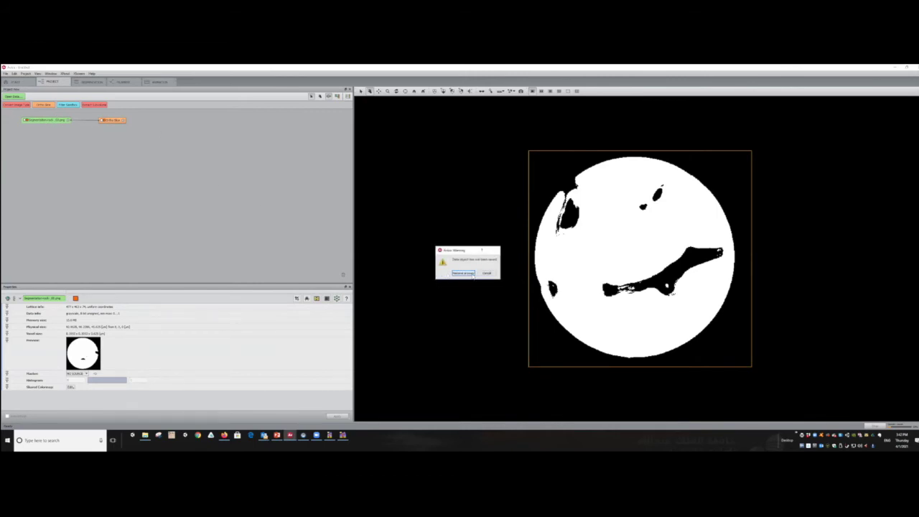
pyautogui.click(465, 274)
# Load all png images from the newly exported segmentation folder in 3DReconstructionWorkshop2021 as a stack, defining its voxel size.
pyautogui.click(6, 73)
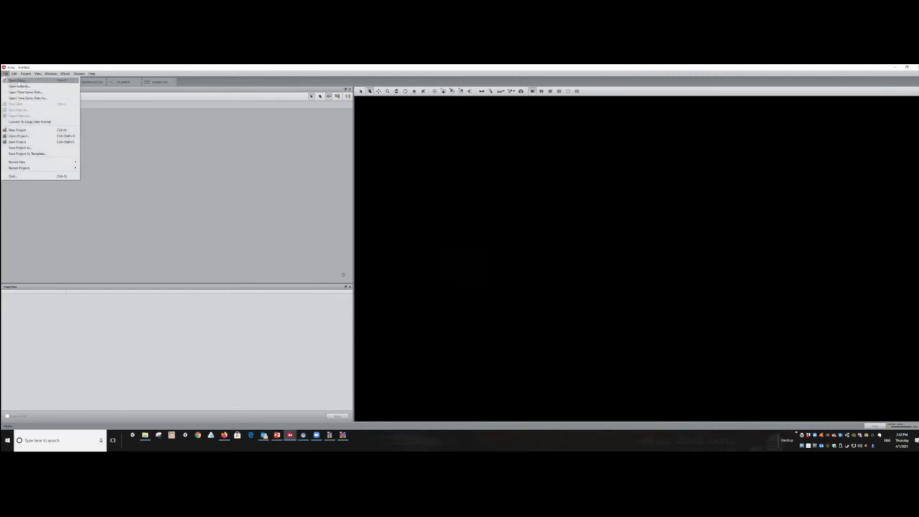
pyautogui.click(17, 80)
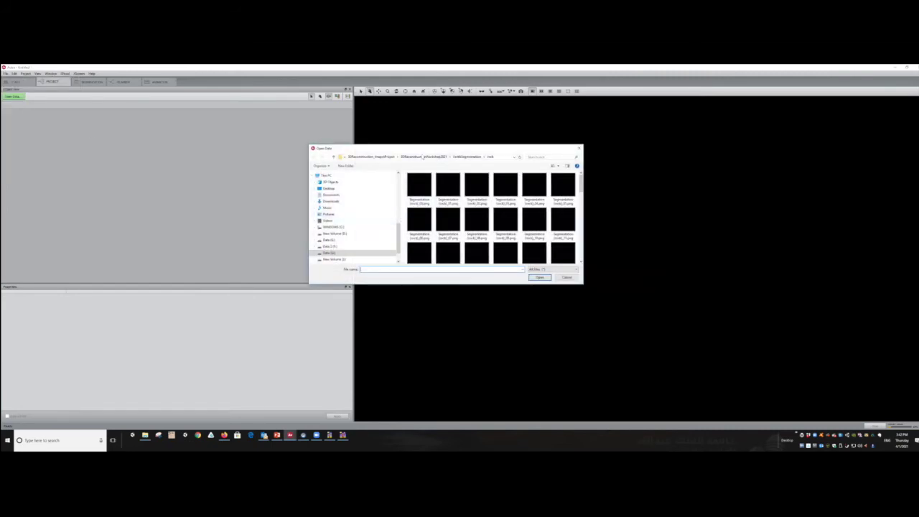
pyautogui.click(424, 157)
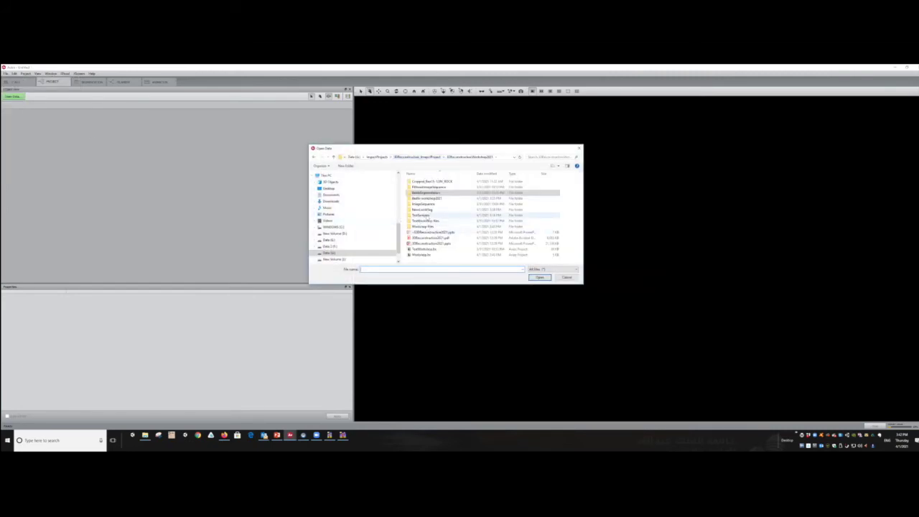
pyautogui.click(443, 198)
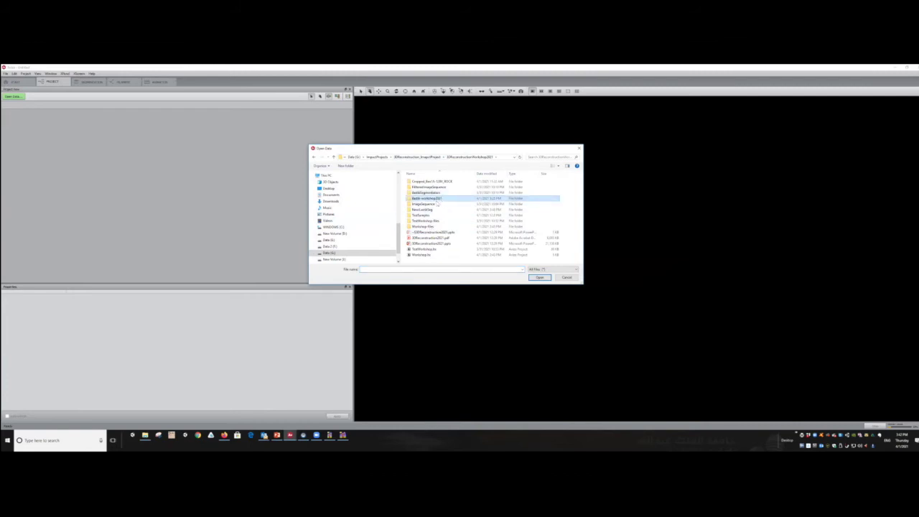
pyautogui.doubleClick(438, 199)
pyautogui.click(435, 156)
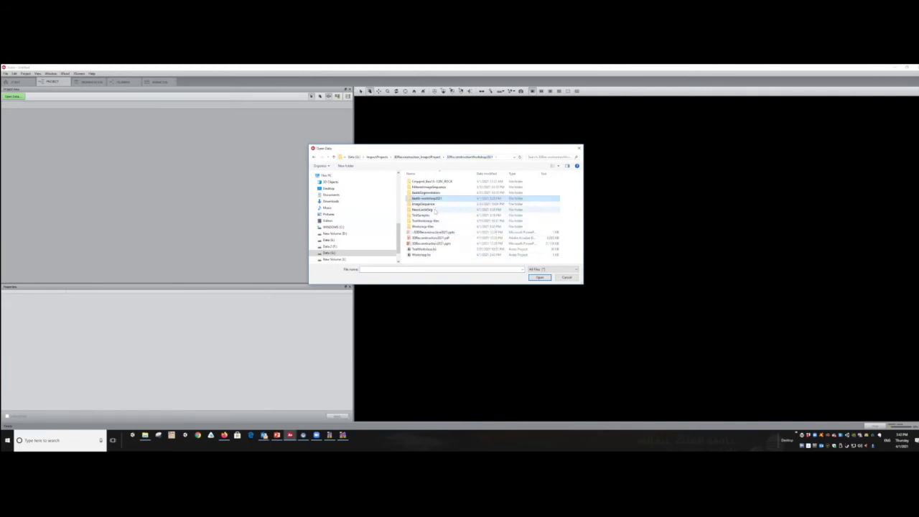
pyautogui.doubleClick(429, 209)
pyautogui.click(429, 184)
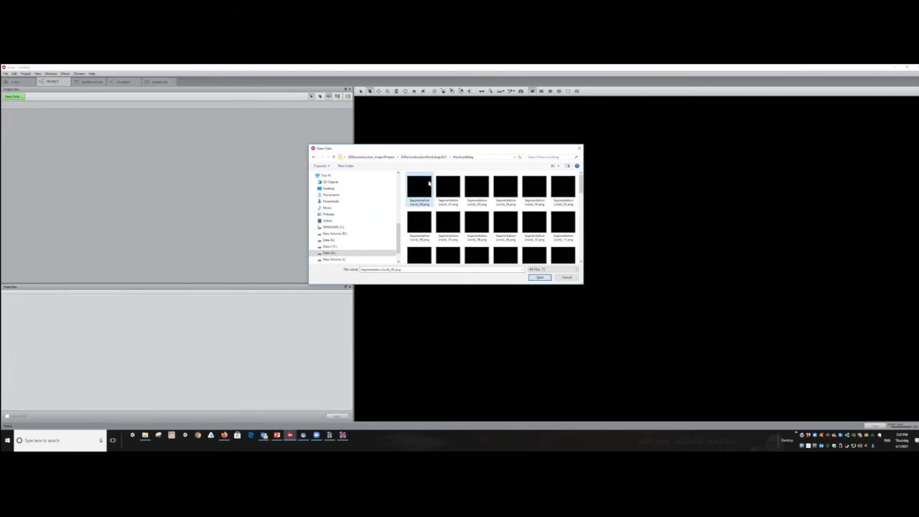
pyautogui.hotkey('ctrl', 'a')
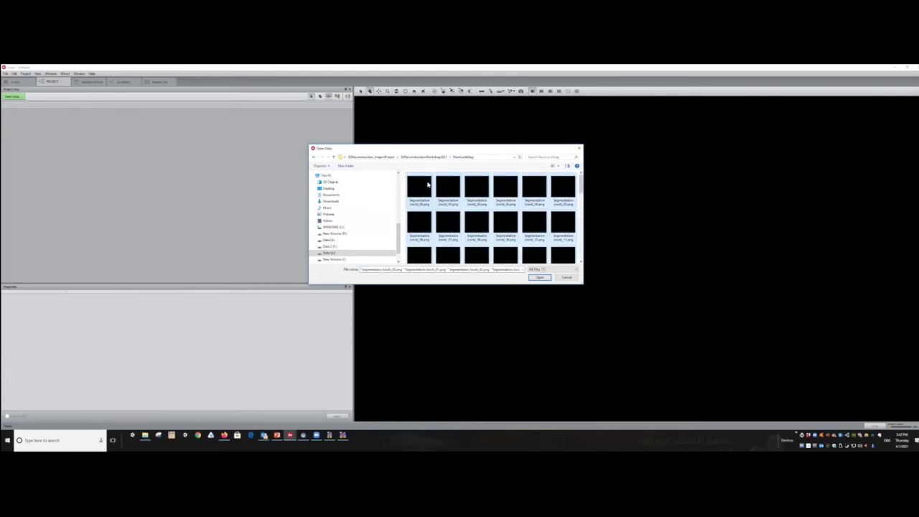
pyautogui.click(540, 278)
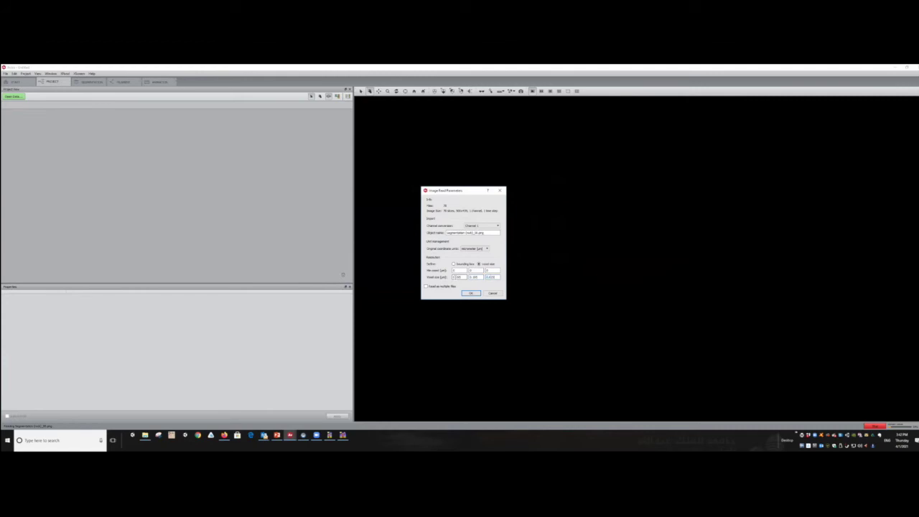
pyautogui.press('Return')
# Attach an Ortho Slice to the new segmentation stack and place the module beside it in the project.
pyautogui.moveTo(40, 117); pyautogui.dragTo(72, 146)
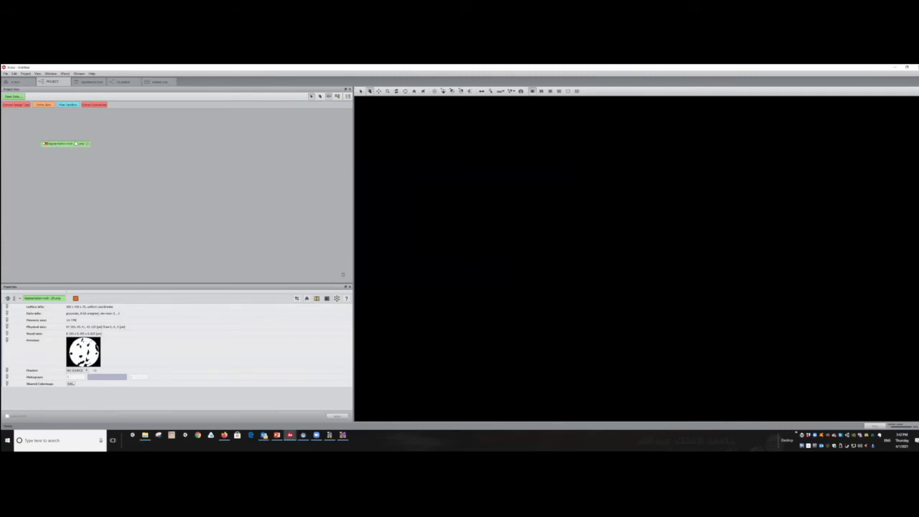
pyautogui.rightClick(77, 145)
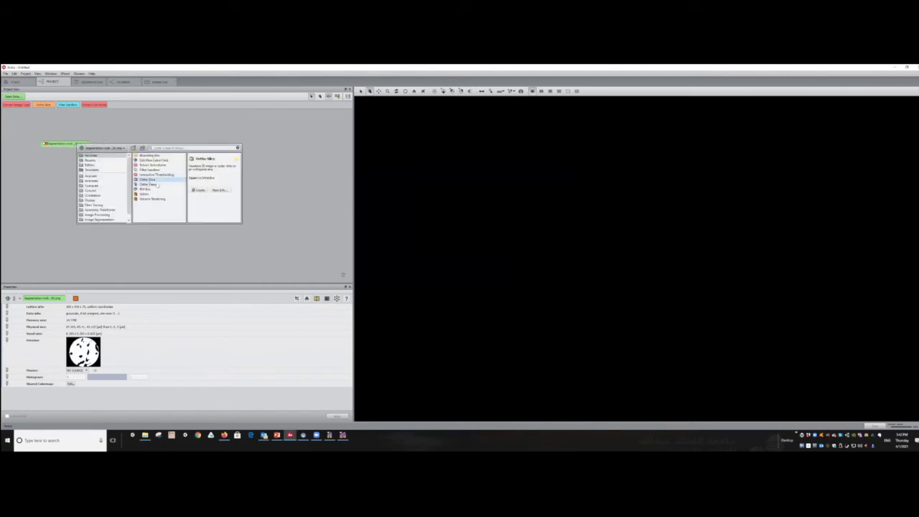
pyautogui.press('Escape')
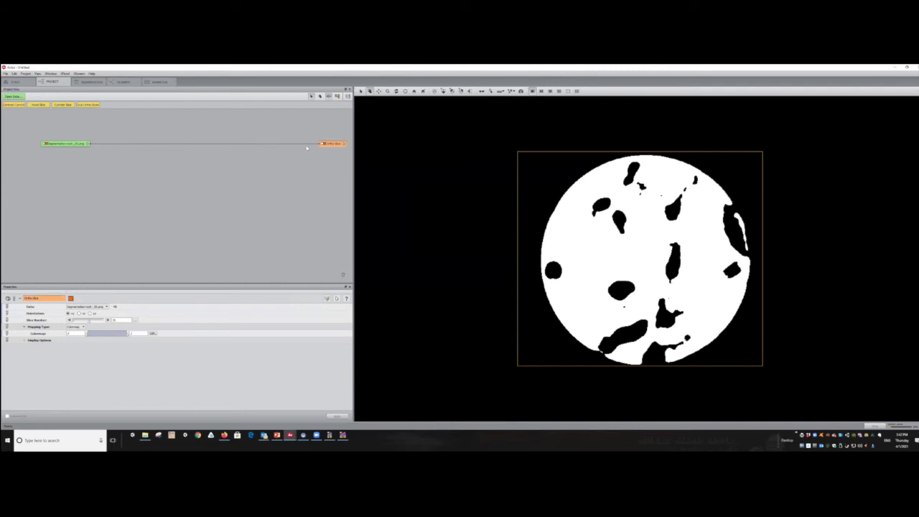
pyautogui.moveTo(334, 143); pyautogui.dragTo(133, 144)
pyautogui.click(69, 144)
pyautogui.click(72, 145)
pyautogui.click(74, 144)
pyautogui.click(132, 144)
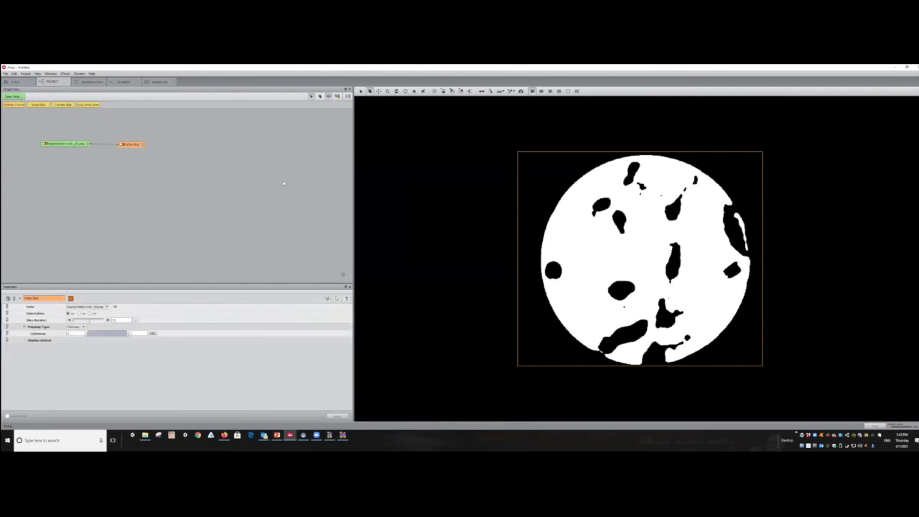
# Move the Ortho Slice through the stack and examine the segmented slice from several angles.
pyautogui.moveTo(91, 327); pyautogui.dragTo(88, 166)
pyautogui.click(80, 144)
pyautogui.moveTo(567, 276); pyautogui.dragTo(666, 251)
pyautogui.moveTo(626, 217); pyautogui.dragTo(623, 285)
pyautogui.moveTo(128, 143); pyautogui.dragTo(119, 137)
# Attach an Isosurface to the segmentation stack, generate the surface and view it in 3D.
pyautogui.click(74, 144)
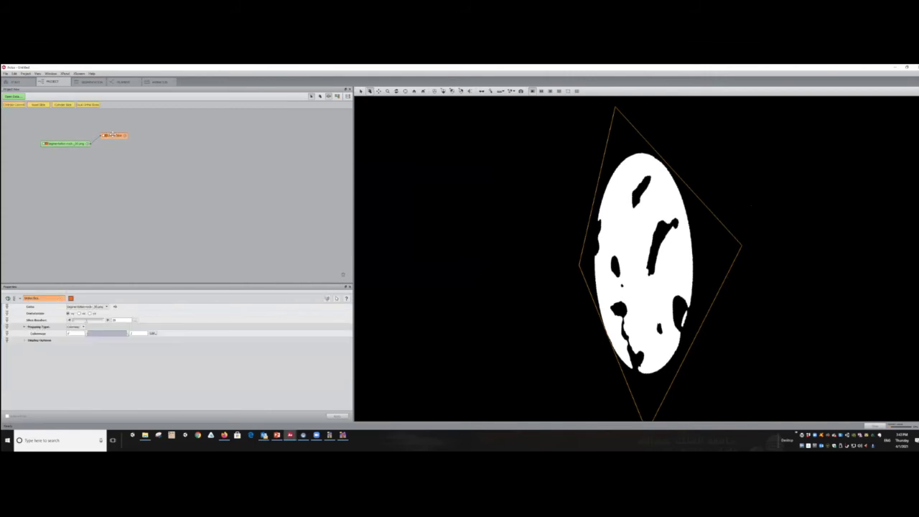
pyautogui.click(81, 144)
pyautogui.rightClick(82, 144)
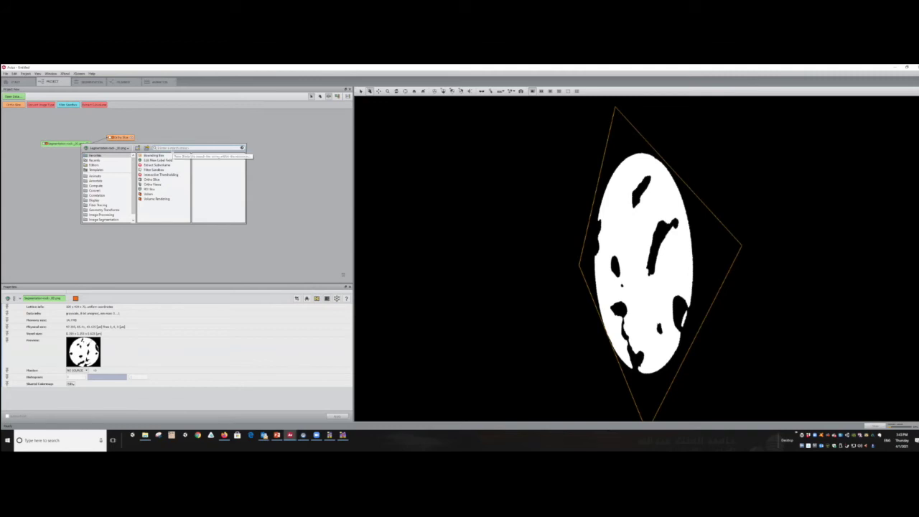
pyautogui.write('di')
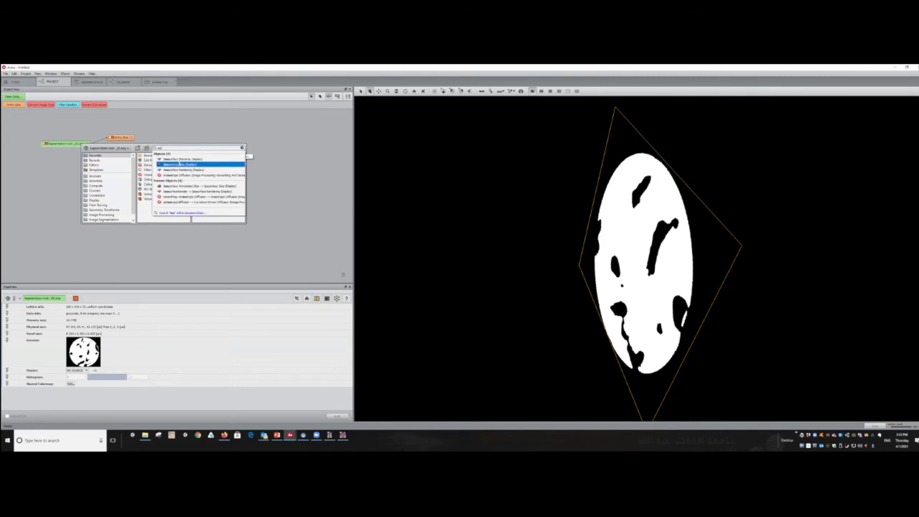
pyautogui.click(181, 161)
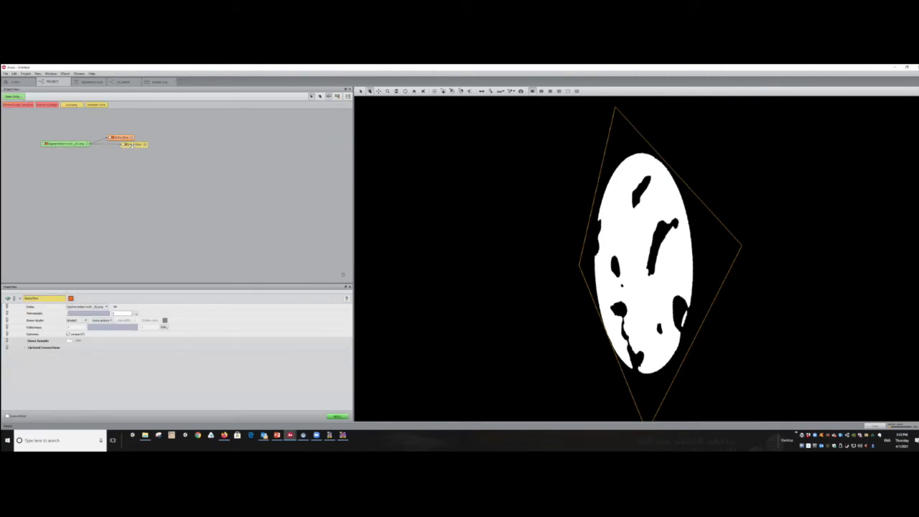
pyautogui.click(336, 417)
pyautogui.moveTo(744, 194); pyautogui.dragTo(723, 203)
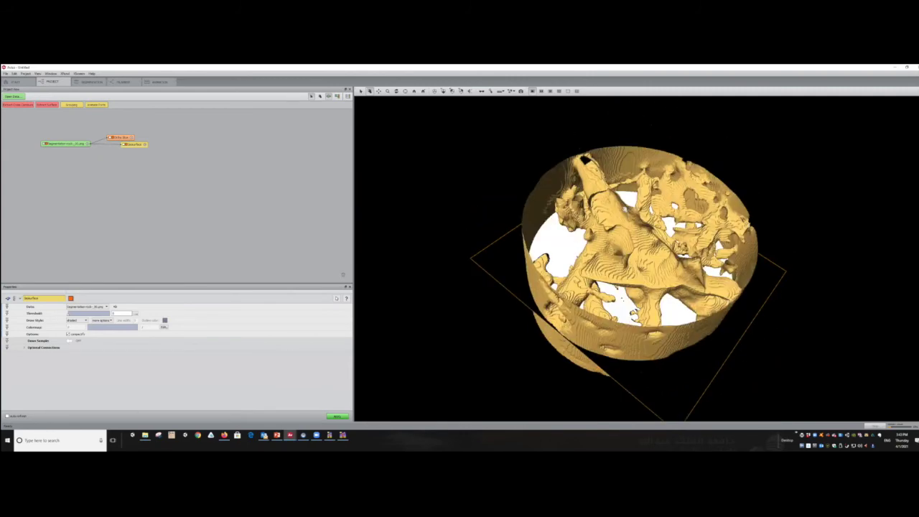
# Convert the segmentation stack to 8-bit label with Convert Image Type and place the resulting label field beneath that module.
pyautogui.rightClick(72, 144)
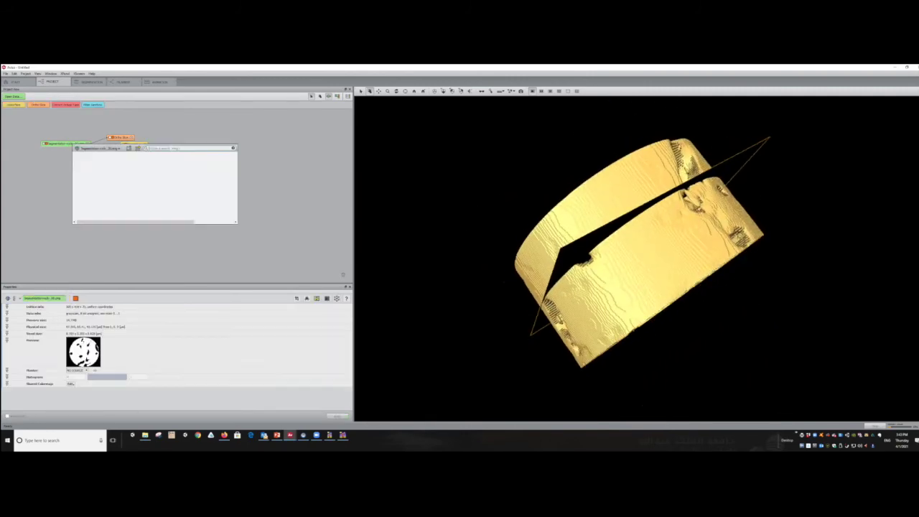
pyautogui.click(45, 136)
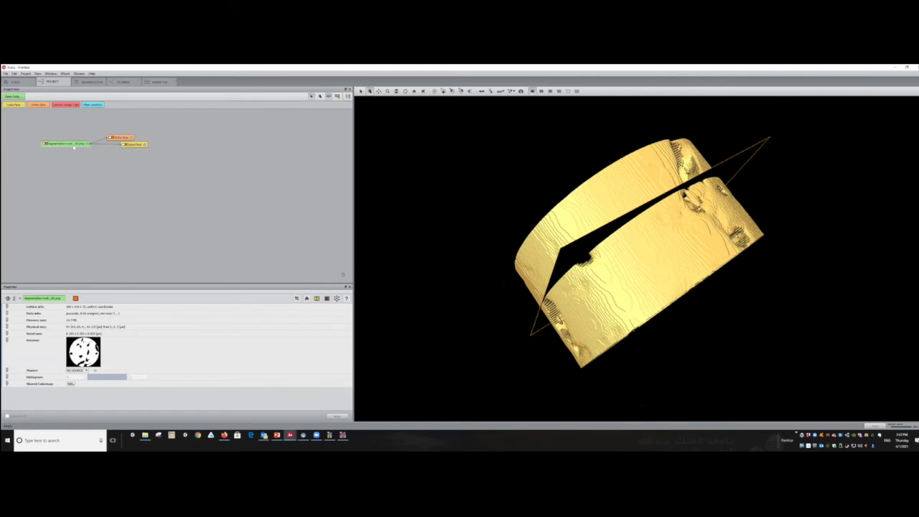
pyautogui.rightClick(74, 147)
pyautogui.write('convert')
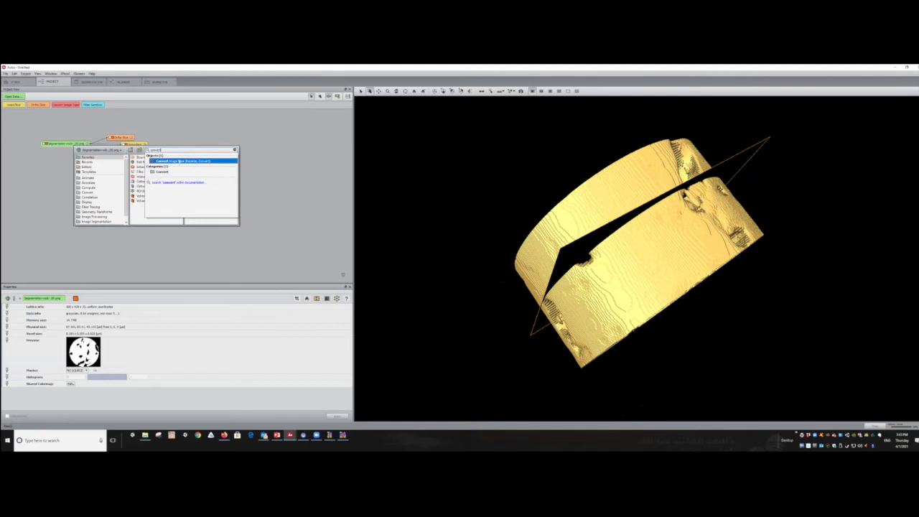
pyautogui.click(179, 161)
pyautogui.click(85, 319)
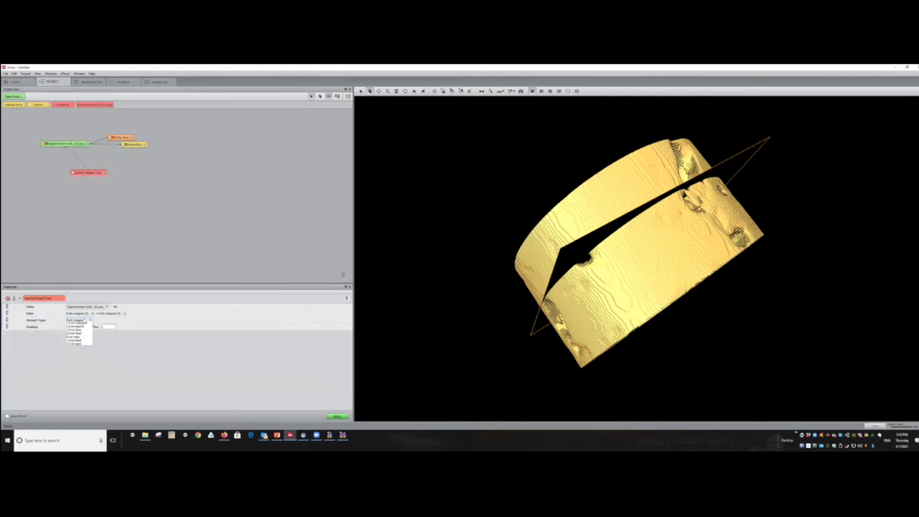
pyautogui.click(76, 337)
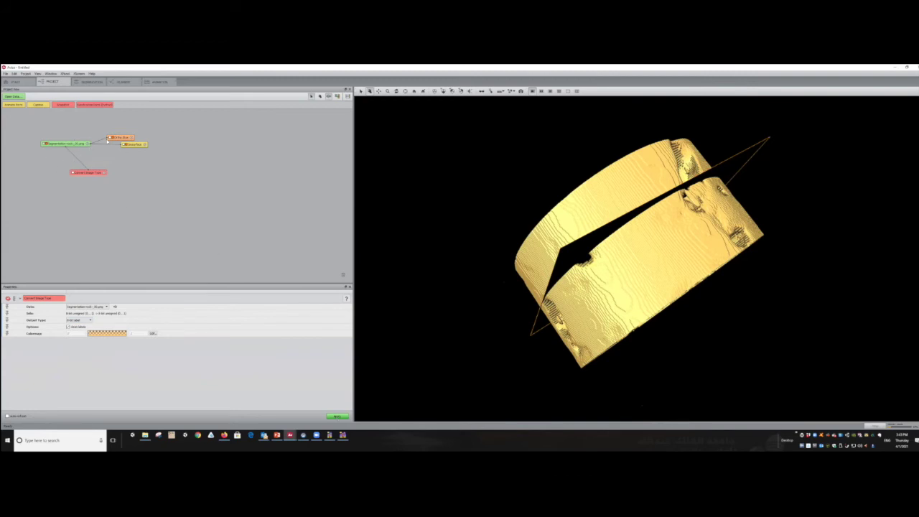
pyautogui.moveTo(76, 144); pyautogui.dragTo(86, 149)
pyautogui.click(88, 173)
pyautogui.click(336, 417)
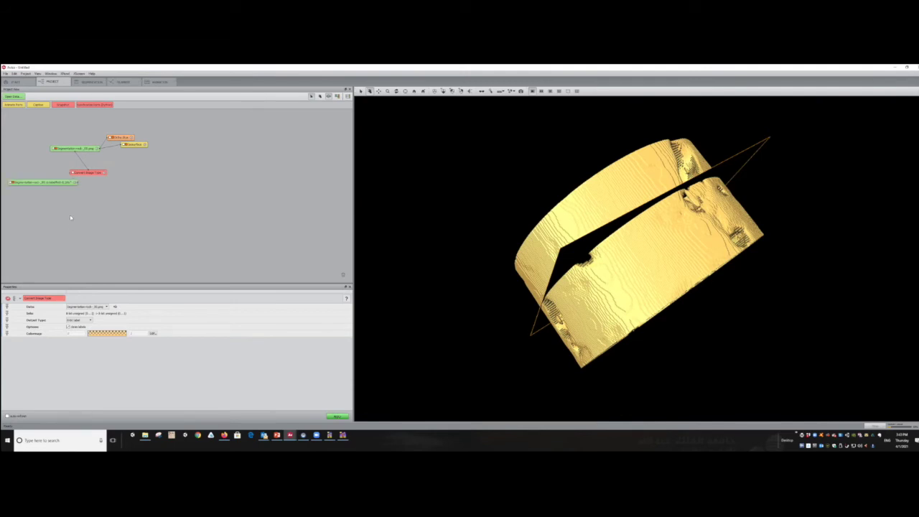
pyautogui.moveTo(52, 184); pyautogui.dragTo(119, 197)
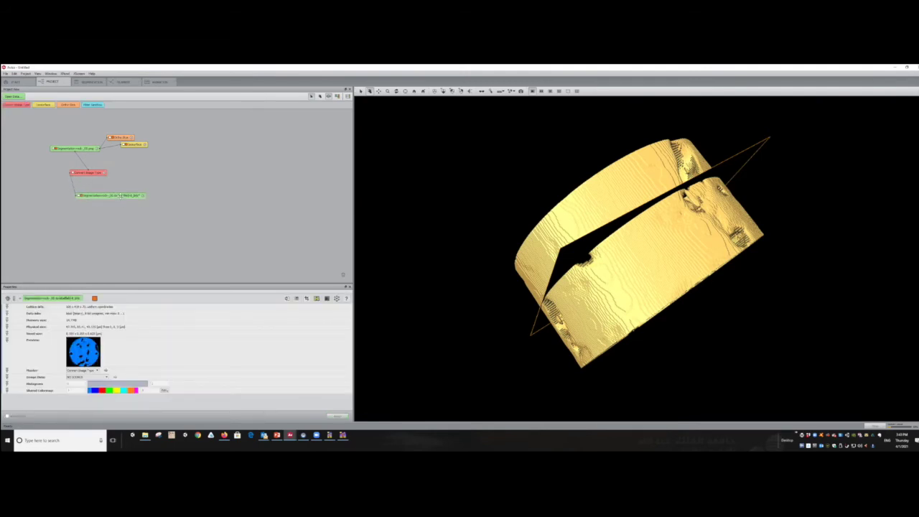
# Delete the Isosurface from the project and line up the label field with the Convert Image Type module.
pyautogui.click(132, 145)
pyautogui.press('Delete')
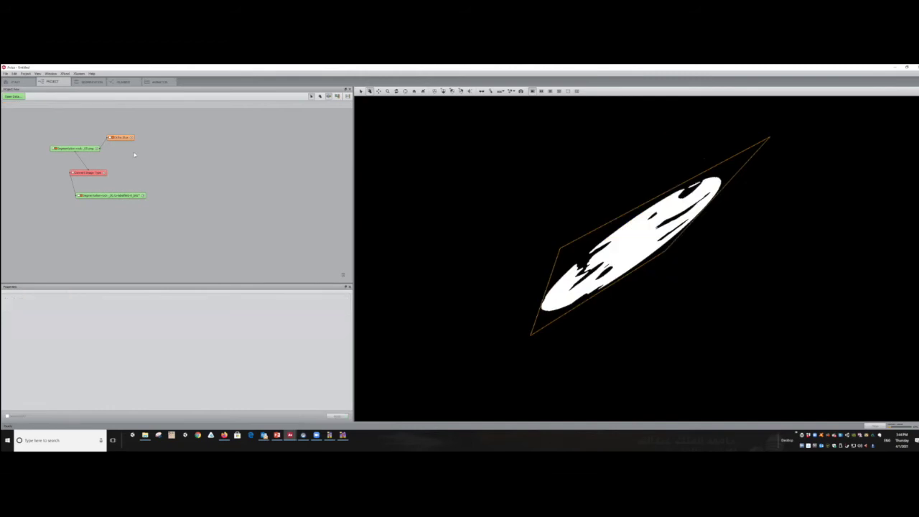
pyautogui.click(123, 197)
pyautogui.moveTo(110, 190); pyautogui.dragTo(85, 173)
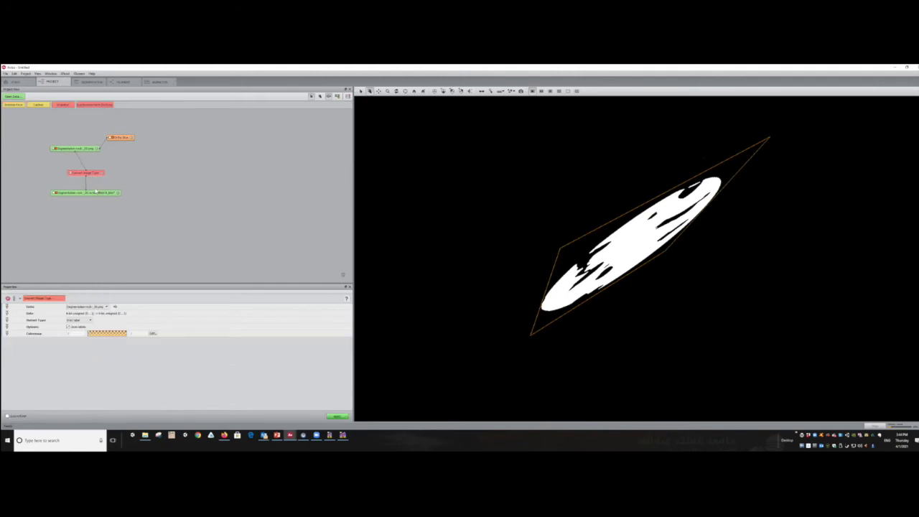
# Run Generate Surface on the label field and arrange the module and its resulting surface below it.
pyautogui.click(99, 193)
pyautogui.rightClick(114, 194)
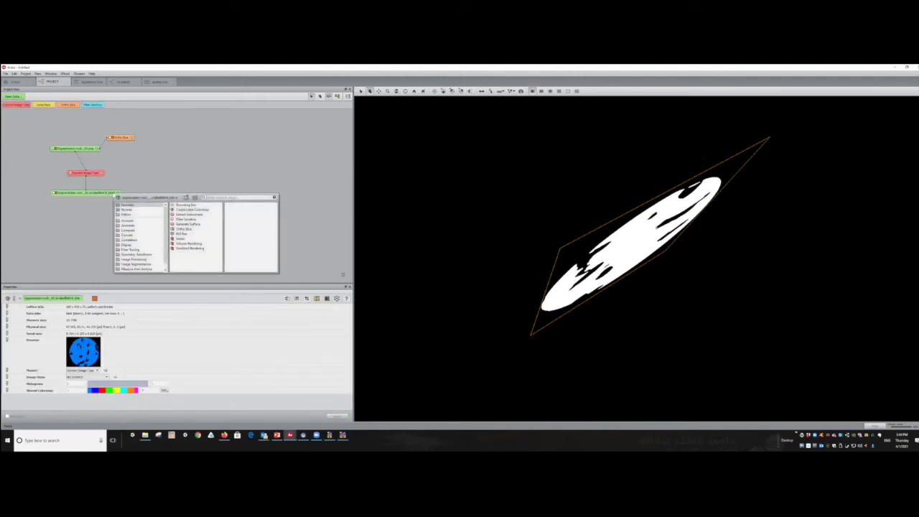
pyautogui.click(195, 225)
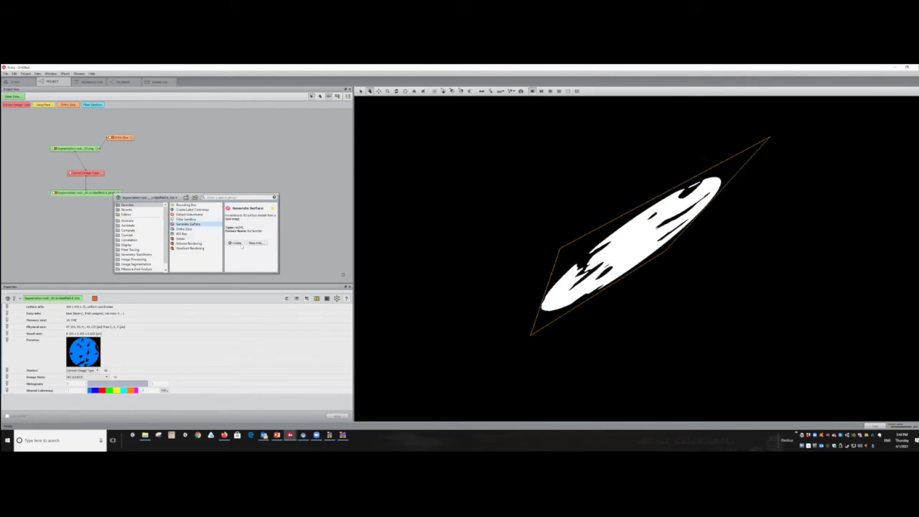
pyautogui.click(240, 244)
pyautogui.moveTo(62, 203); pyautogui.dragTo(93, 215)
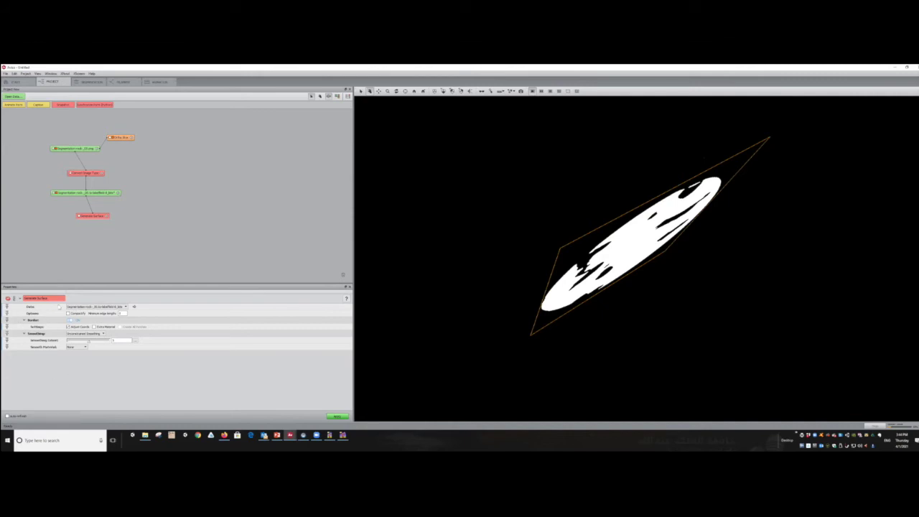
pyautogui.click(335, 418)
pyautogui.moveTo(45, 218); pyautogui.dragTo(96, 237)
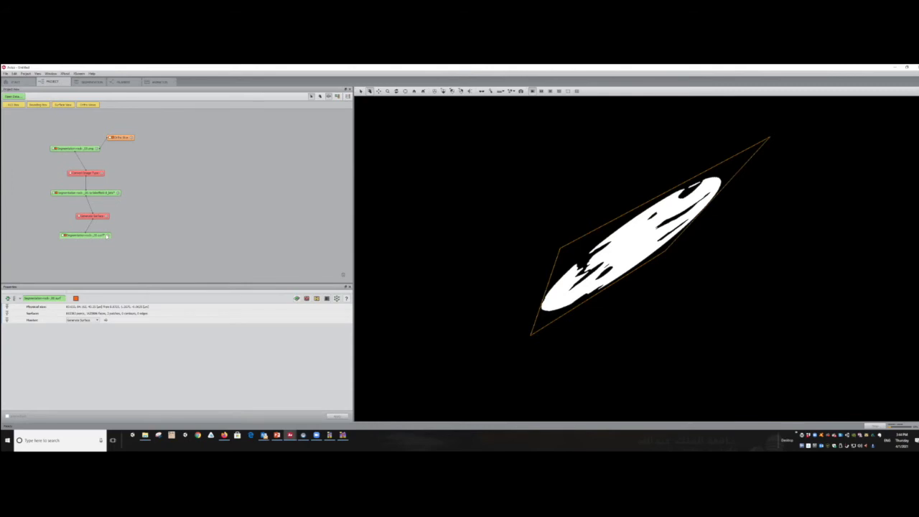
# Attach a Surface View to the generated surface and rotate the model to view it from the side.
pyautogui.rightClick(106, 236)
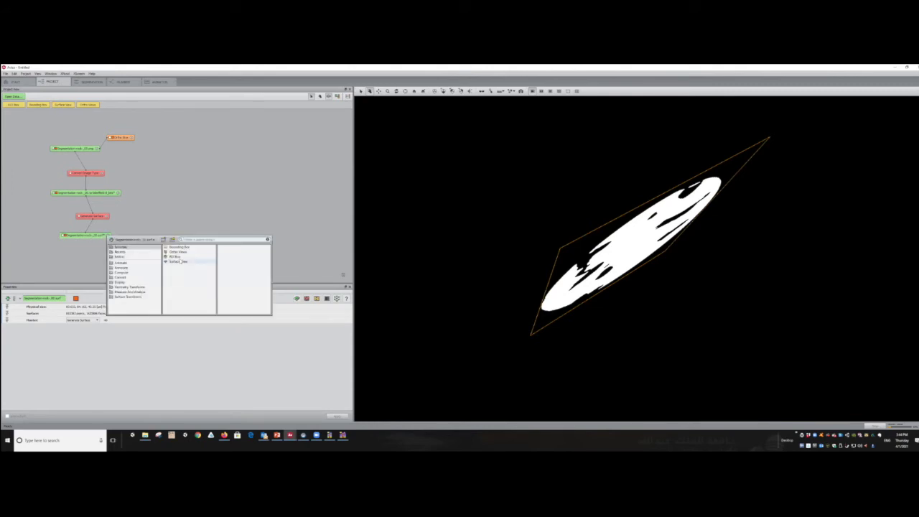
pyautogui.press('Escape')
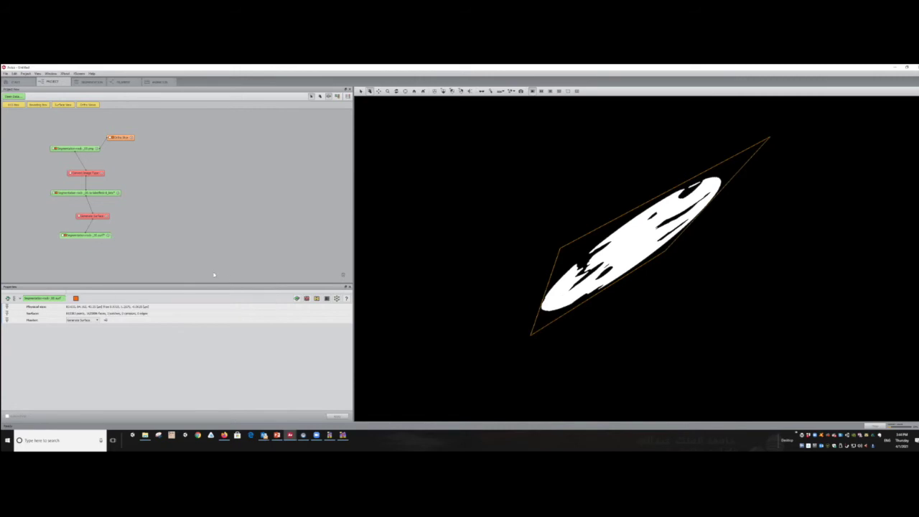
pyautogui.moveTo(665, 272); pyautogui.dragTo(419, 231)
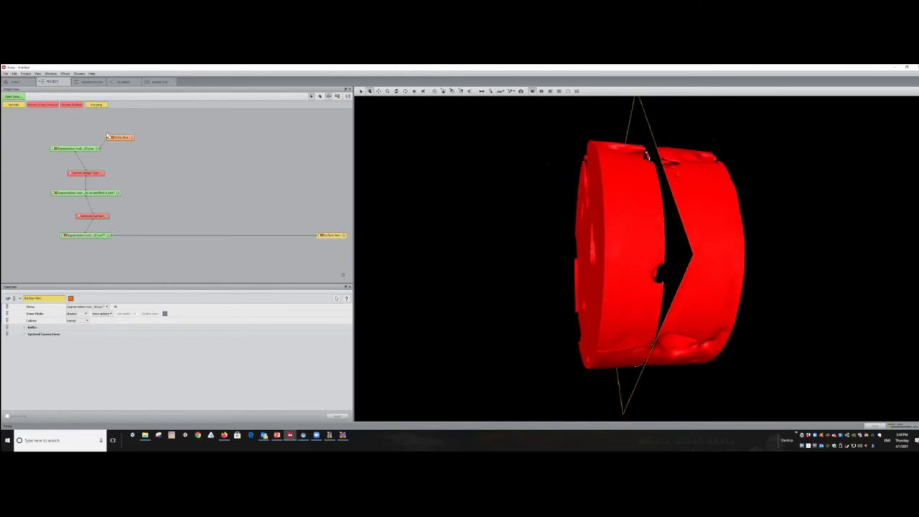
# Clip the surface with the Ortho Slice, move the slice through the stack and compare the cut with the segmented slice.
pyautogui.moveTo(122, 138); pyautogui.dragTo(213, 143)
pyautogui.moveTo(81, 321)
pyautogui.mouseDown()
pyautogui.moveTo(72, 321)
pyautogui.moveTo(85, 324)
pyautogui.mouseUp()
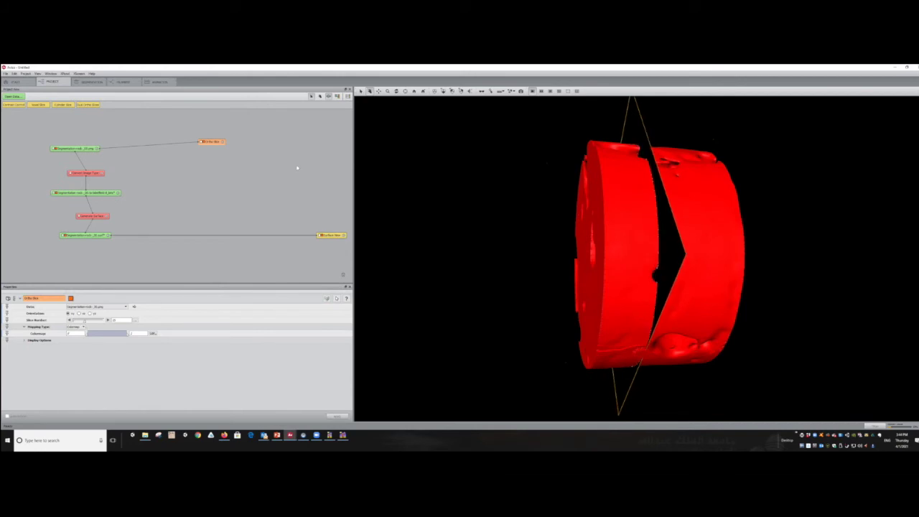
pyautogui.moveTo(210, 141); pyautogui.dragTo(155, 134)
pyautogui.click(327, 298)
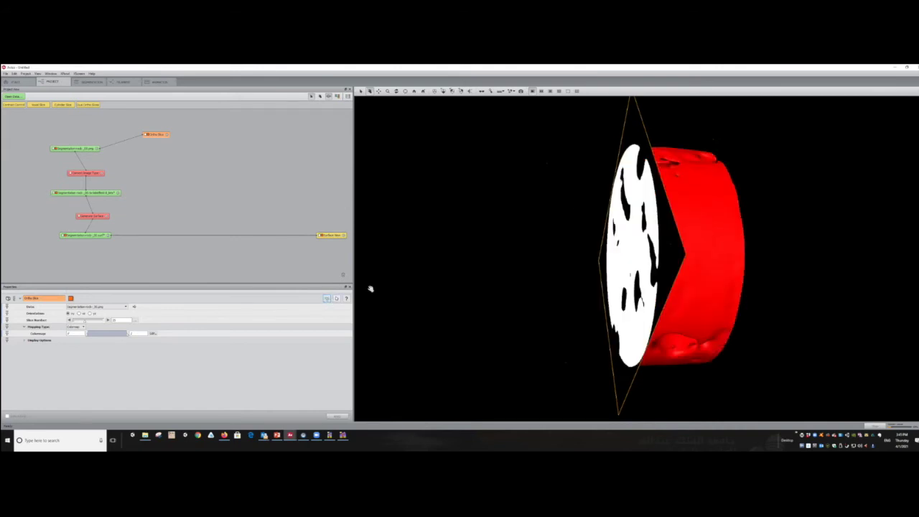
pyautogui.moveTo(608, 265); pyautogui.dragTo(394, 270)
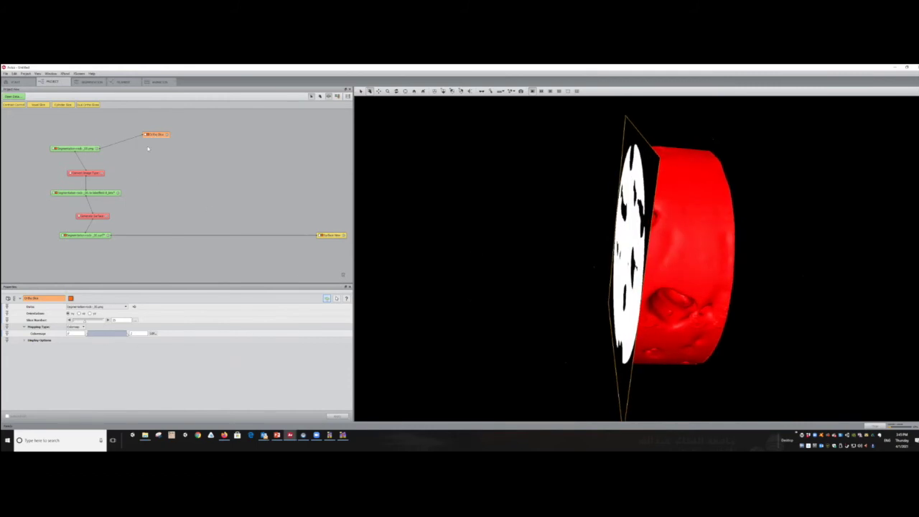
pyautogui.moveTo(84, 324); pyautogui.dragTo(108, 330)
pyautogui.moveTo(689, 201); pyautogui.dragTo(680, 180)
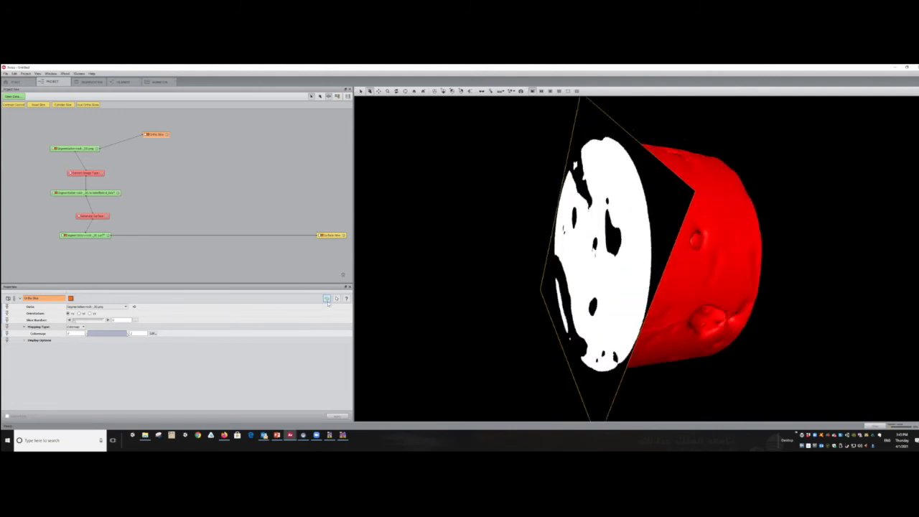
# Turn off the Ortho Slice clipping, move the Surface View module closer to its surface and inspect the whole model.
pyautogui.moveTo(682, 268); pyautogui.dragTo(624, 216)
pyautogui.moveTo(333, 236); pyautogui.dragTo(210, 236)
pyautogui.moveTo(707, 219)
pyautogui.mouseDown()
pyautogui.moveTo(697, 226)
pyautogui.moveTo(712, 234)
pyautogui.moveTo(612, 179)
pyautogui.moveTo(698, 263)
pyautogui.moveTo(623, 166)
pyautogui.moveTo(595, 156)
pyautogui.moveTo(776, 232)
pyautogui.moveTo(554, 232)
pyautogui.moveTo(771, 271)
pyautogui.moveTo(579, 240)
pyautogui.moveTo(757, 261)
pyautogui.moveTo(733, 275)
pyautogui.moveTo(675, 244)
pyautogui.moveTo(755, 263)
pyautogui.moveTo(780, 258)
pyautogui.moveTo(714, 232)
pyautogui.moveTo(703, 278)
pyautogui.moveTo(653, 185)
pyautogui.moveTo(715, 211)
pyautogui.mouseUp()
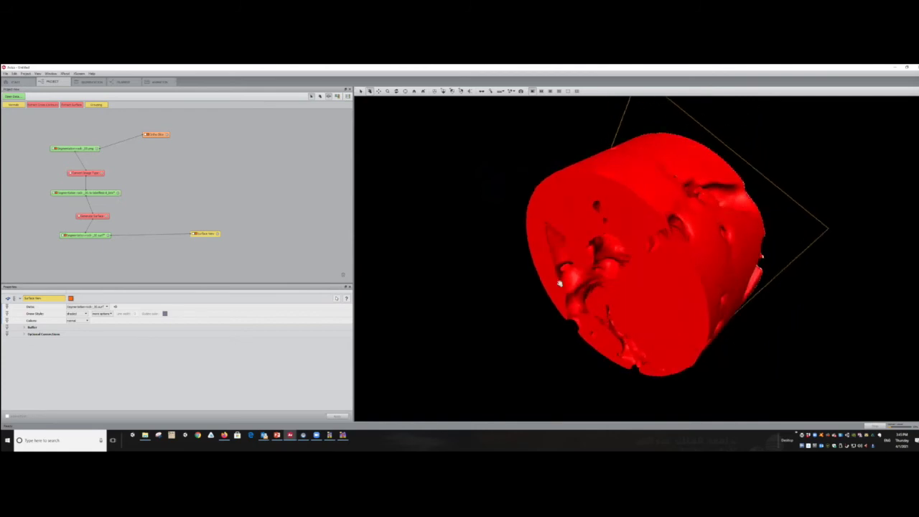
# Switch to ilastik, open the export options for the voids segmentation layer and set the output format to png sequence.
pyautogui.click(342, 436)
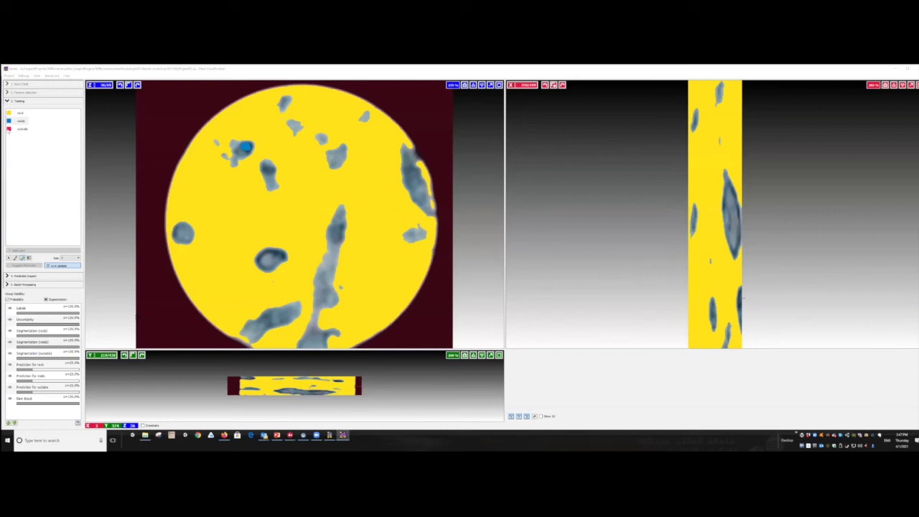
pyautogui.click(28, 342)
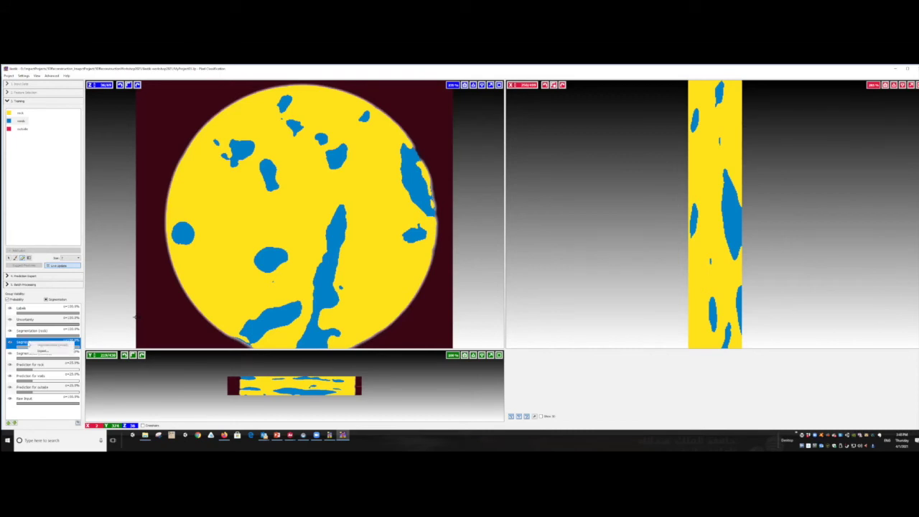
pyautogui.doubleClick(29, 345)
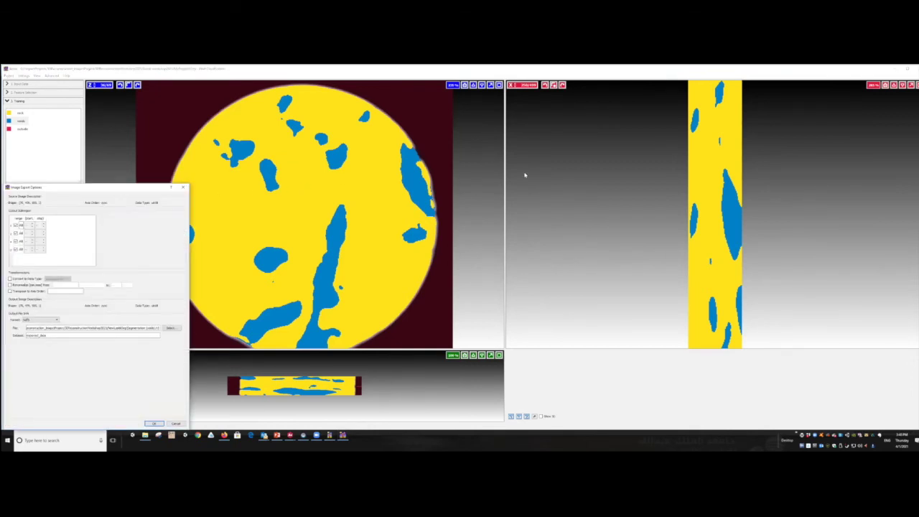
pyautogui.click(464, 281)
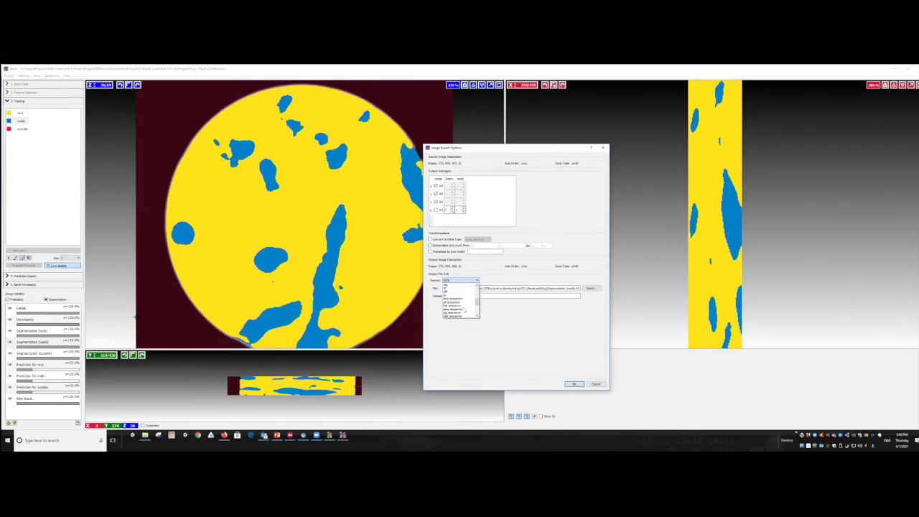
pyautogui.scroll(-2, 464, 312)
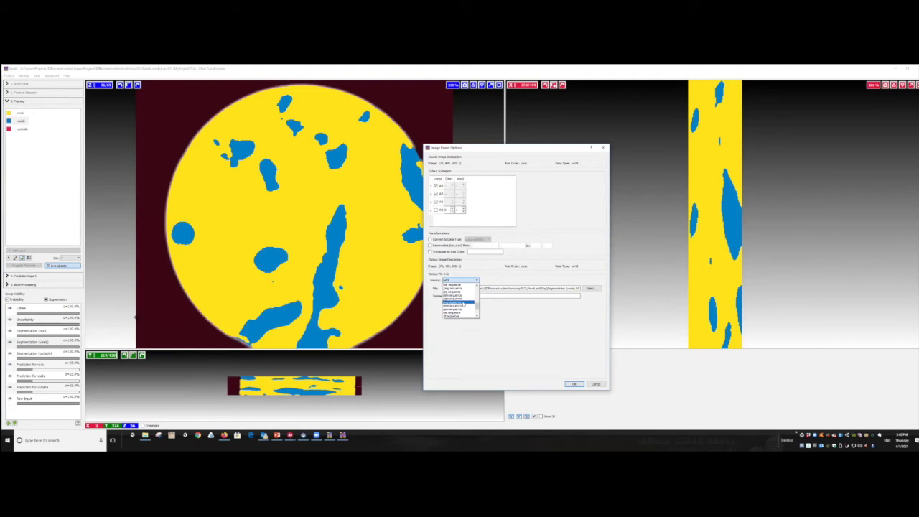
pyautogui.click(462, 302)
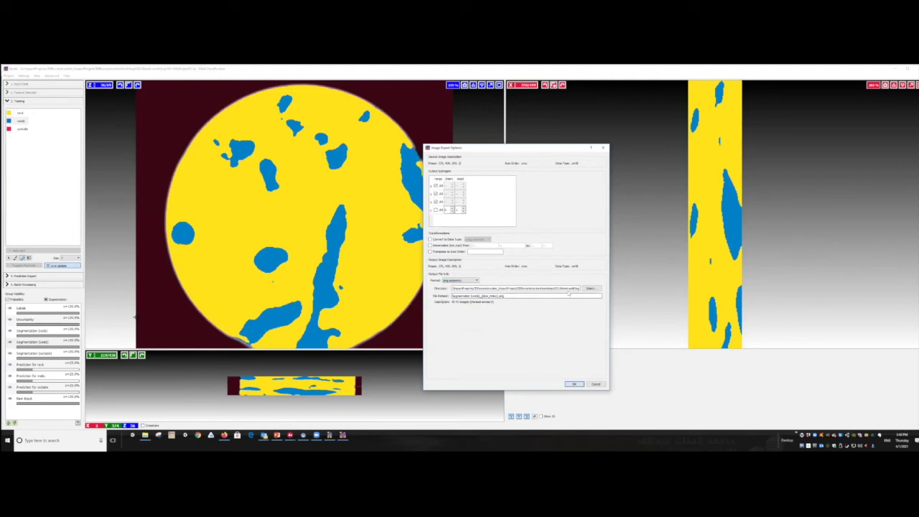
# Create a Voids folder inside the segmentation folder, select it as the export directory and export the voids segmentation.
pyautogui.click(593, 289)
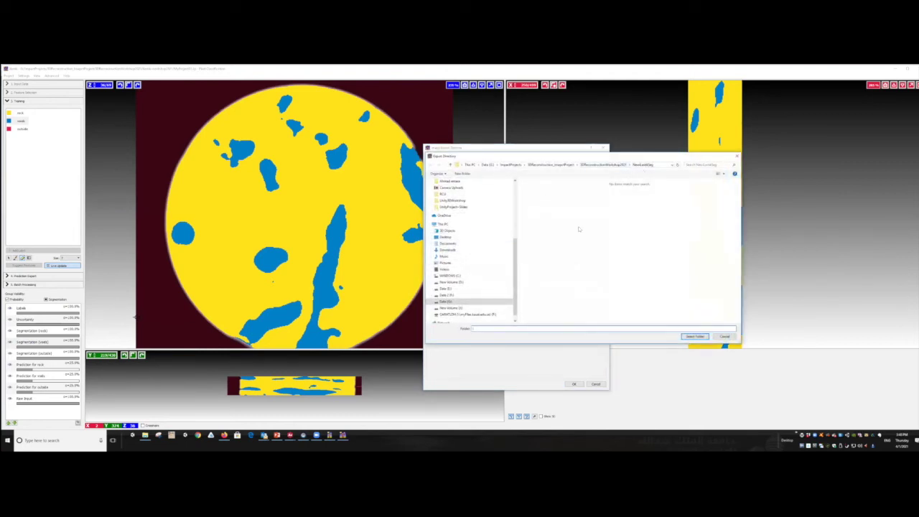
pyautogui.rightClick(553, 289)
pyautogui.moveTo(571, 378)
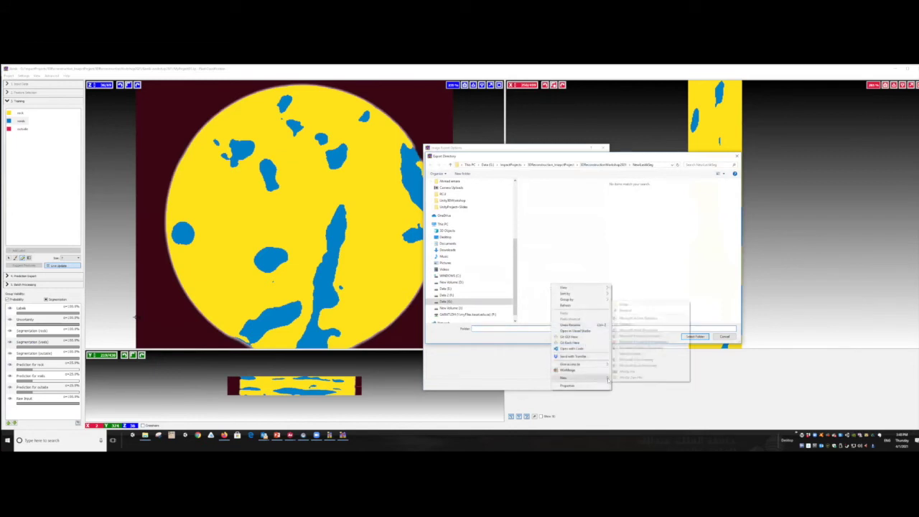
pyautogui.click(624, 305)
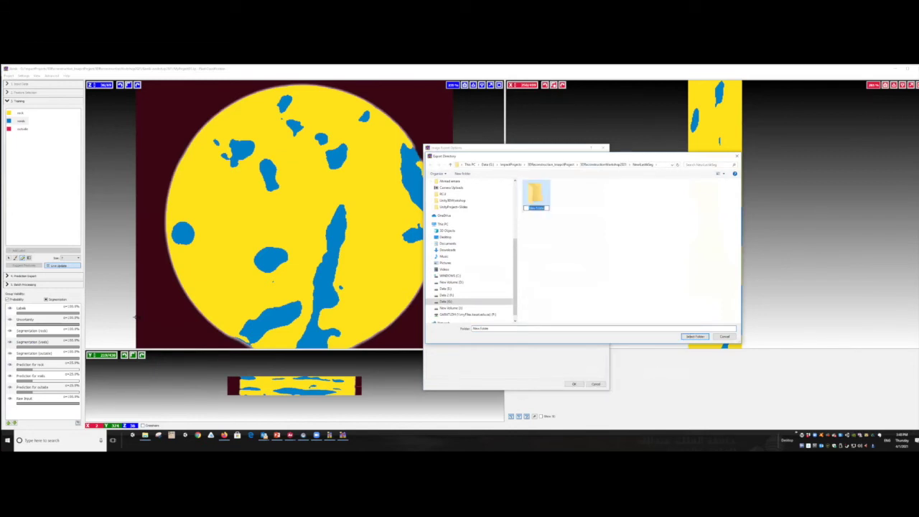
pyautogui.write('Model')
pyautogui.press('Return')
pyautogui.doubleClick(538, 192)
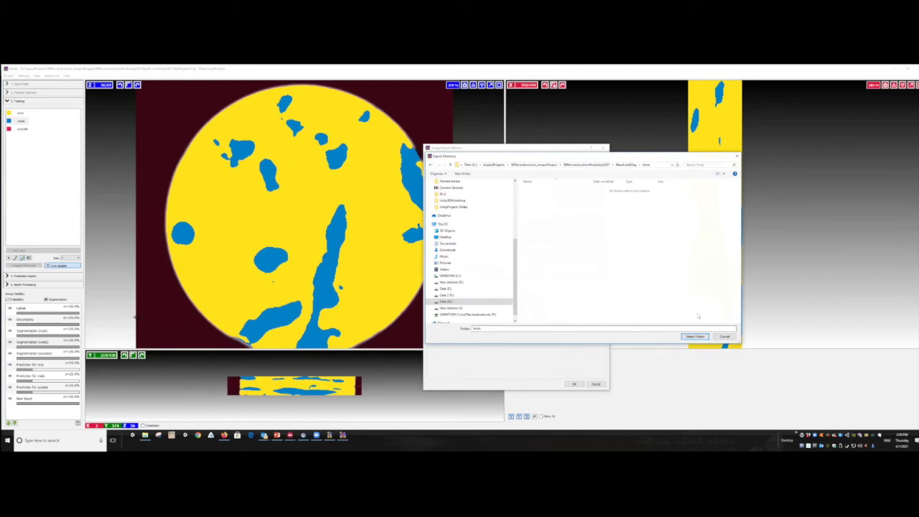
pyautogui.click(695, 336)
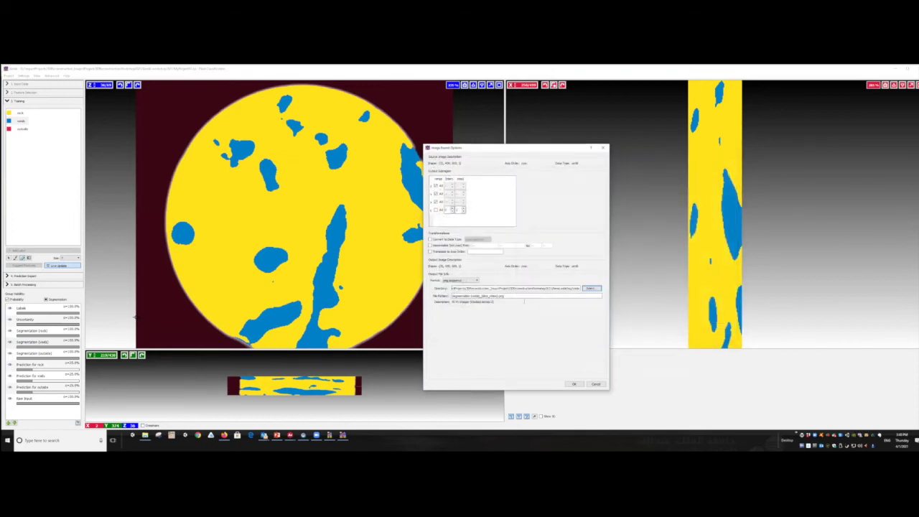
pyautogui.click(574, 384)
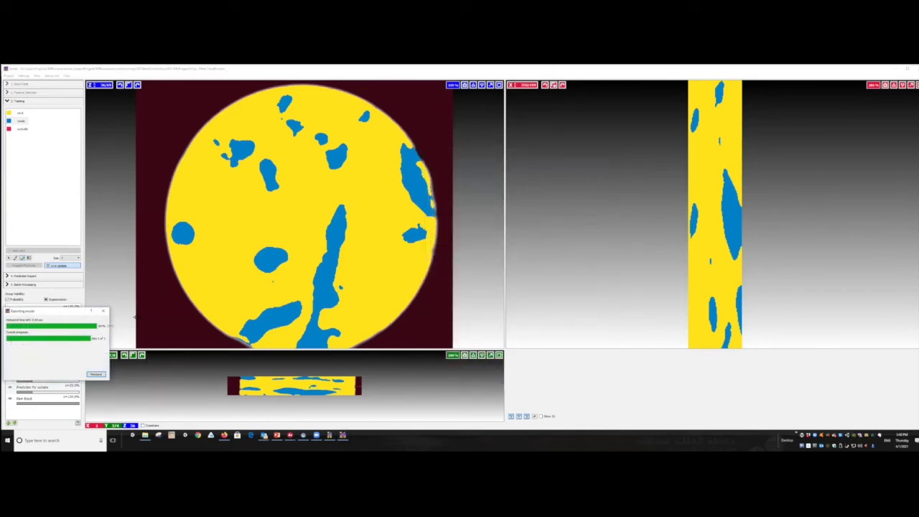
# Switch to Avizo and select all the voids segmentation png files in the Voids folder for loading.
pyautogui.moveTo(290, 431)
pyautogui.click(329, 415)
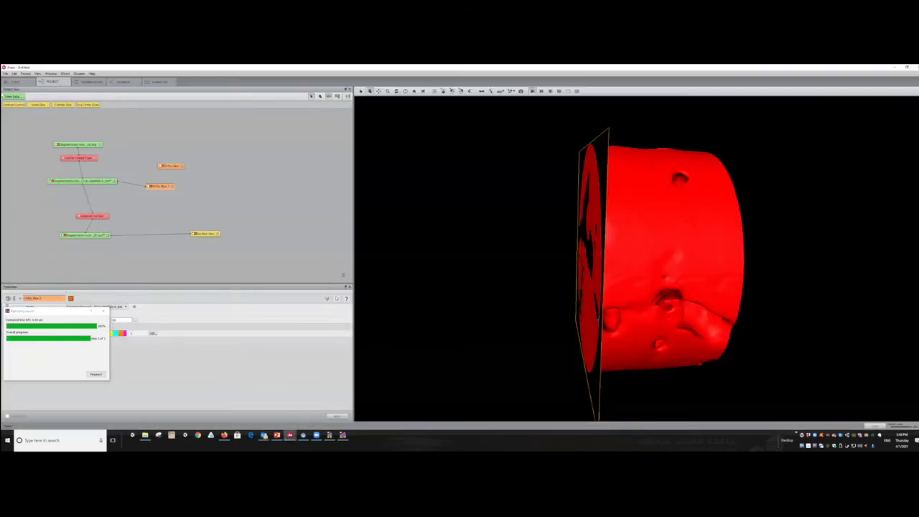
pyautogui.click(12, 96)
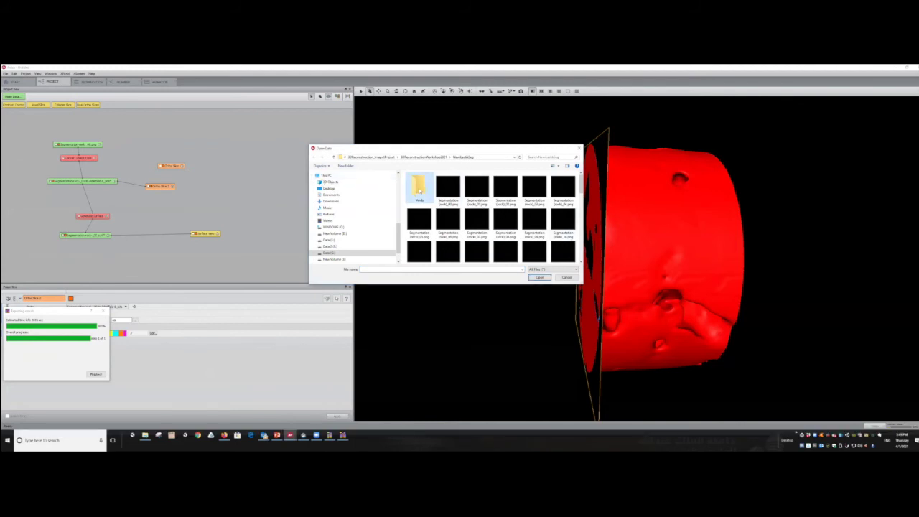
pyautogui.doubleClick(419, 188)
pyautogui.click(420, 190)
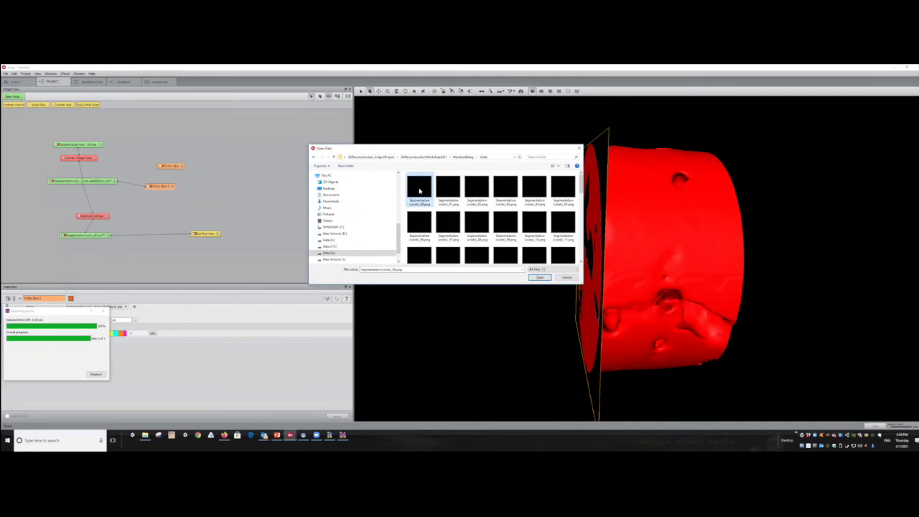
pyautogui.hotkey('ctrl', 'a')
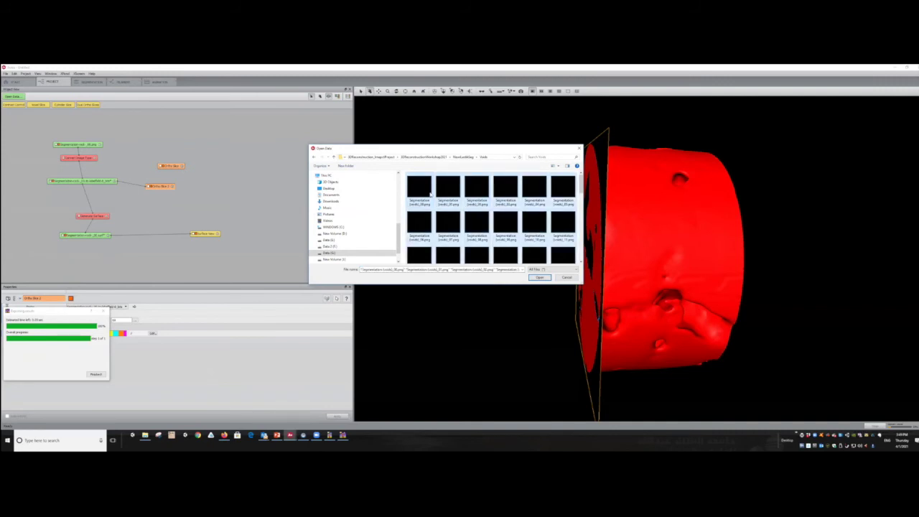
# Load the selected voids png stack with its X, Y and Z voxel sizes entered in the image read parameters.
pyautogui.click(546, 280)
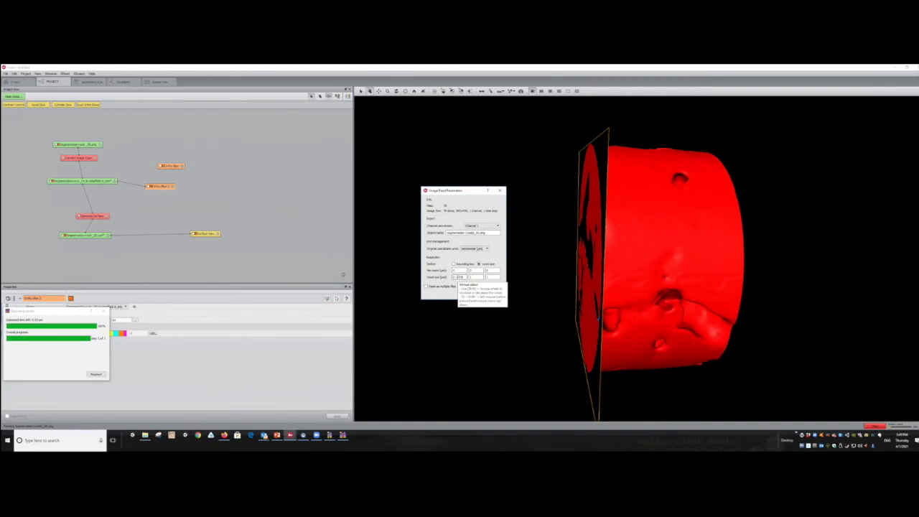
pyautogui.press('Tab')
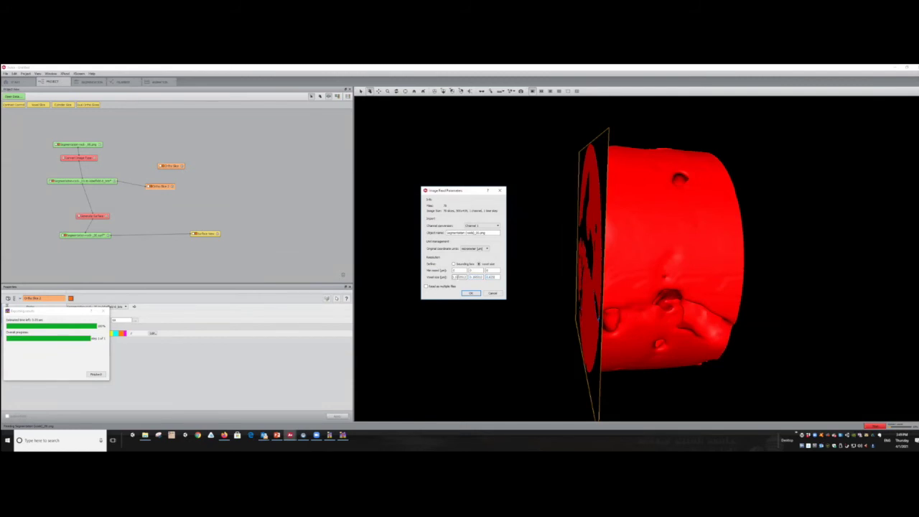
pyautogui.press('Return')
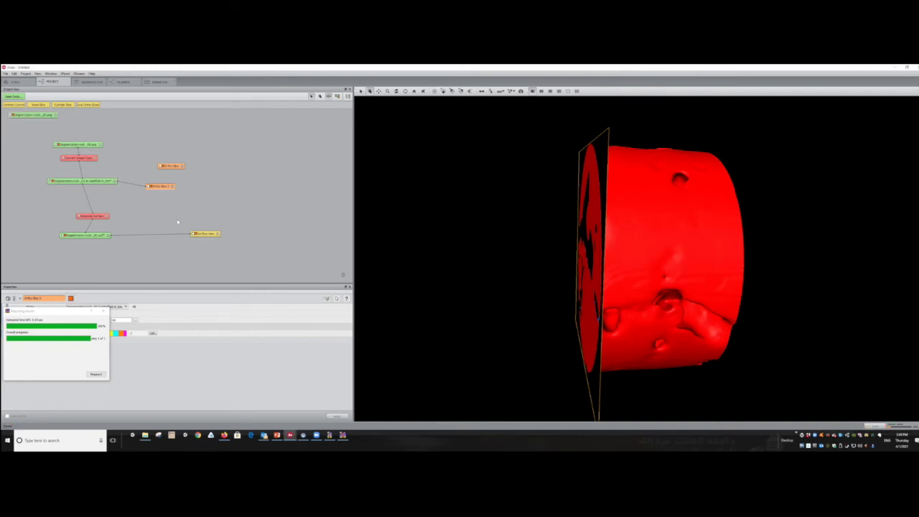
# Move the voids image node to a free area of the project view and attach a Convert Image Type module.
pyautogui.moveTo(29, 115); pyautogui.dragTo(158, 132)
pyautogui.click(102, 312)
pyautogui.moveTo(173, 132); pyautogui.dragTo(210, 123)
pyautogui.rightClick(210, 123)
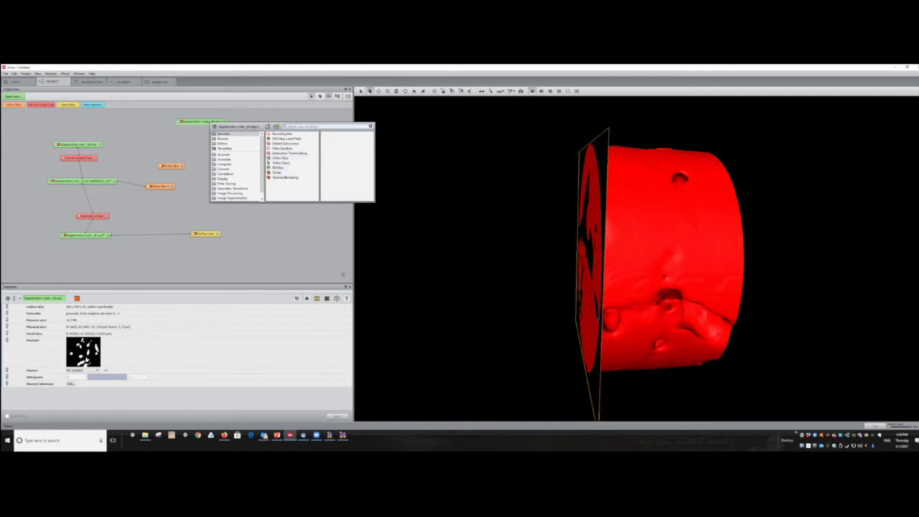
pyautogui.write('convert')
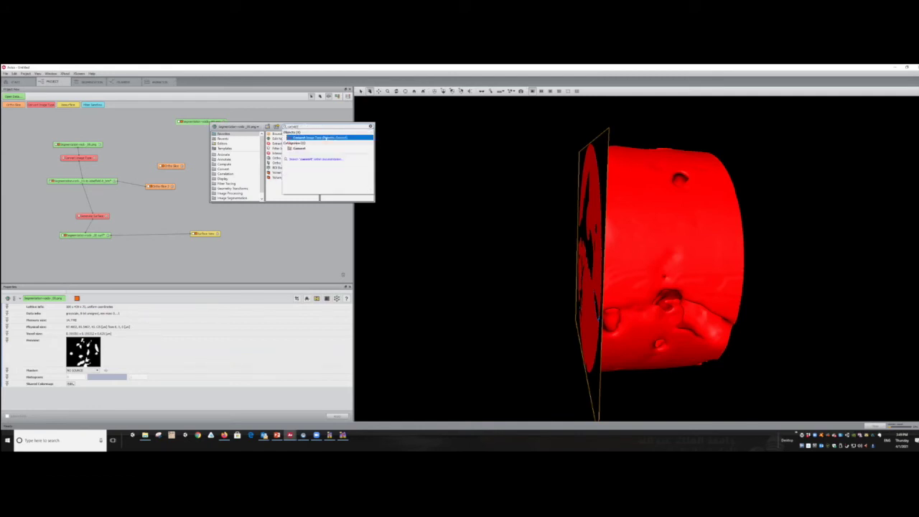
pyautogui.click(325, 138)
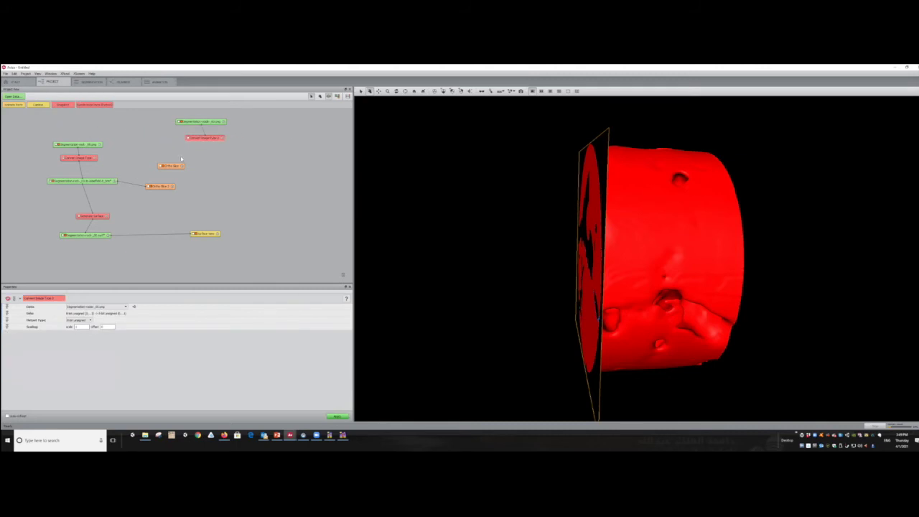
# Convert the voids image to an 8-bit label field and place the result below its conversion module.
pyautogui.click(79, 320)
pyautogui.click(80, 348)
pyautogui.click(338, 416)
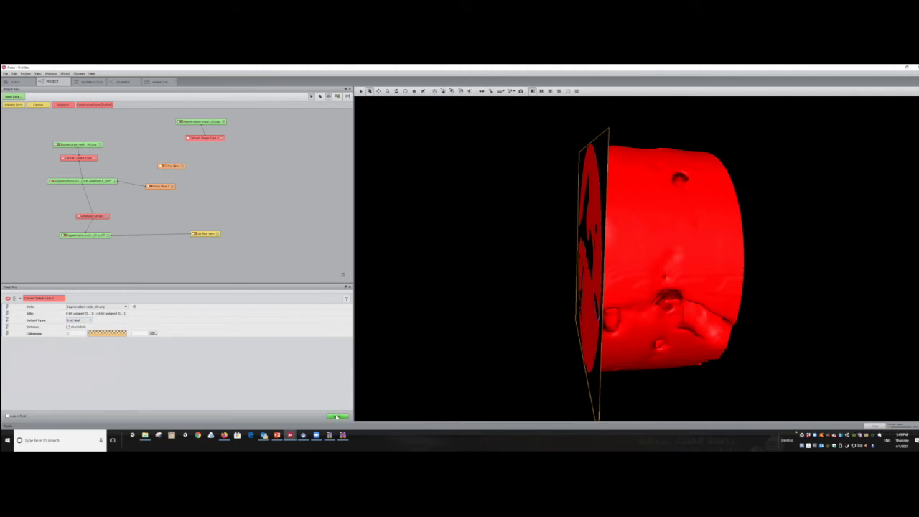
pyautogui.moveTo(40, 169); pyautogui.dragTo(221, 151)
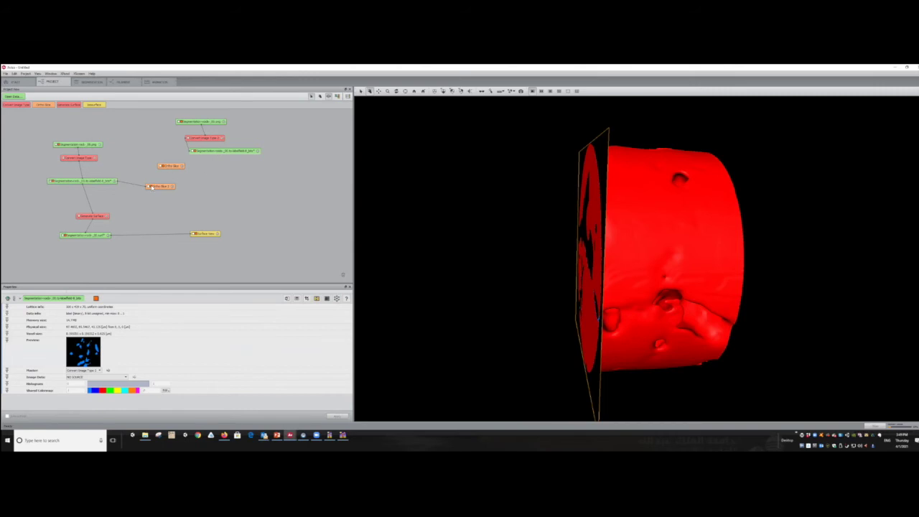
# Hide the Ortho Slice in the 3D view and select the voids label field.
pyautogui.click(164, 166)
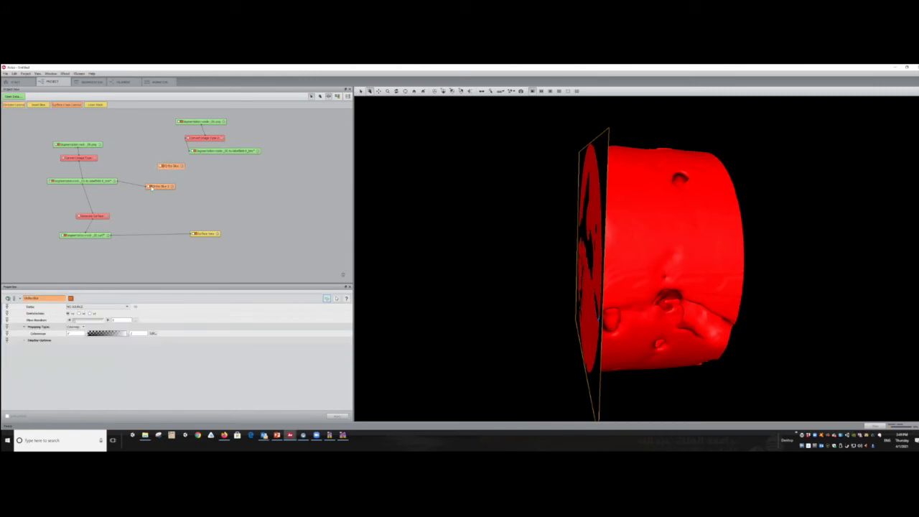
pyautogui.click(161, 166)
pyautogui.click(216, 152)
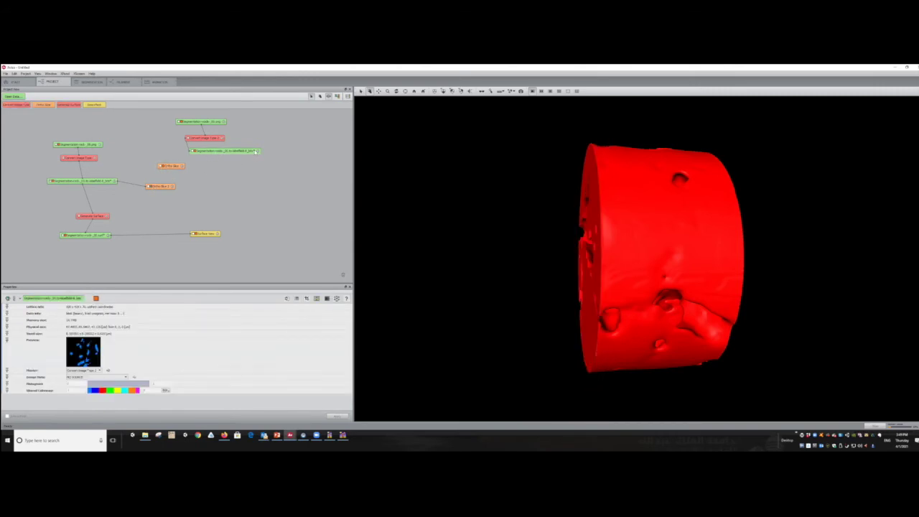
# Attach a Generate Surface module to the voids label field, place it below and generate the surface.
pyautogui.rightClick(255, 152)
pyautogui.write('gene')
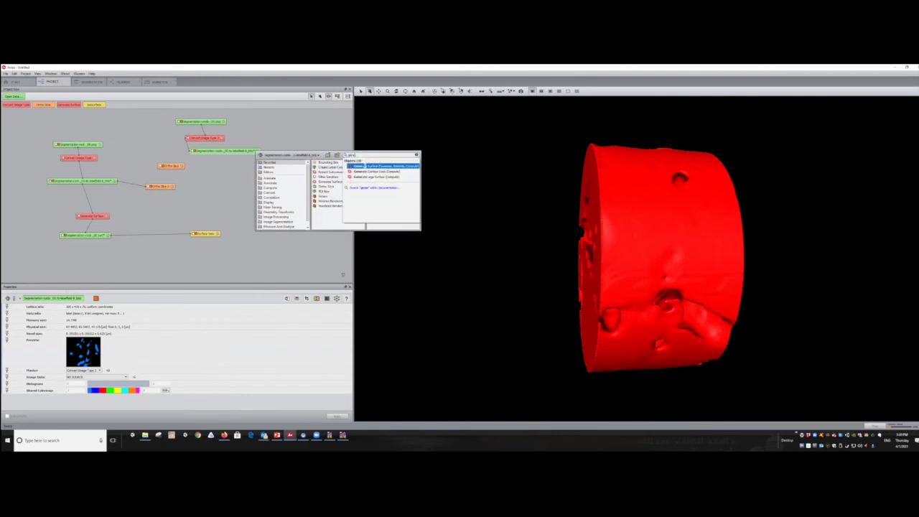
pyautogui.press('Return')
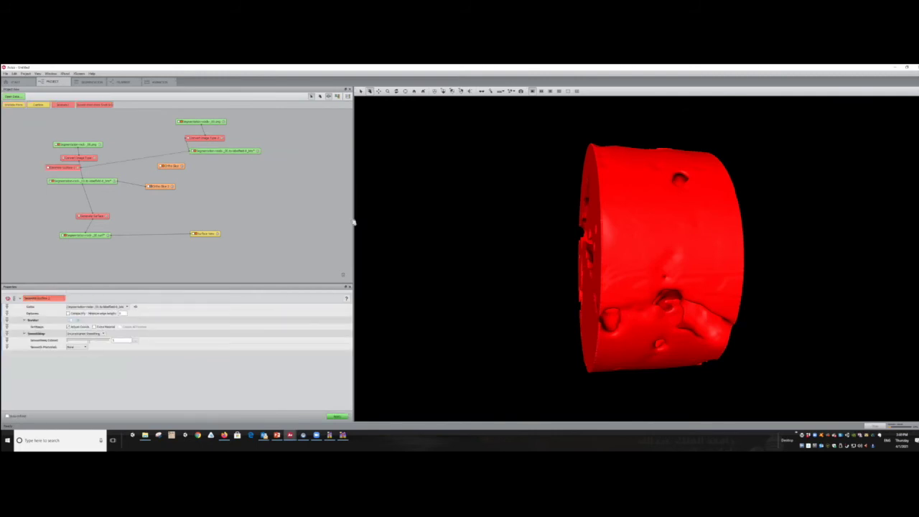
pyautogui.moveTo(191, 181); pyautogui.dragTo(218, 171)
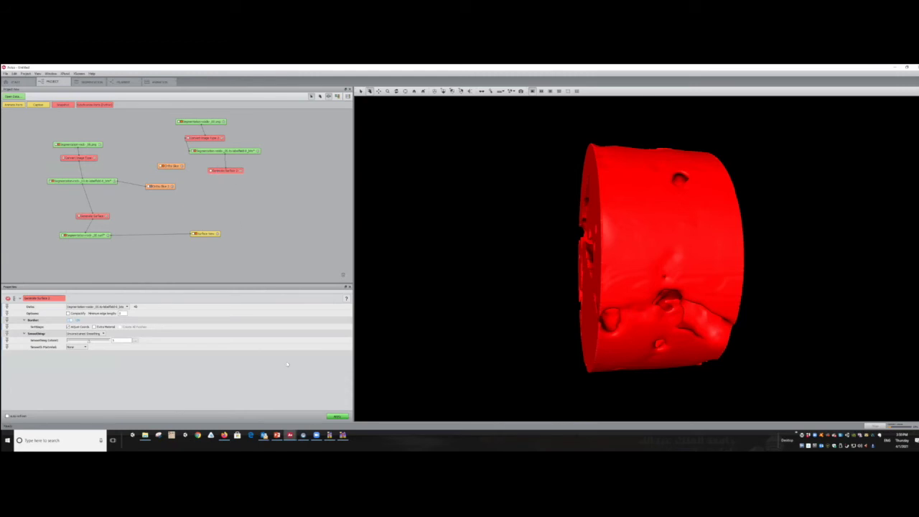
pyautogui.click(337, 417)
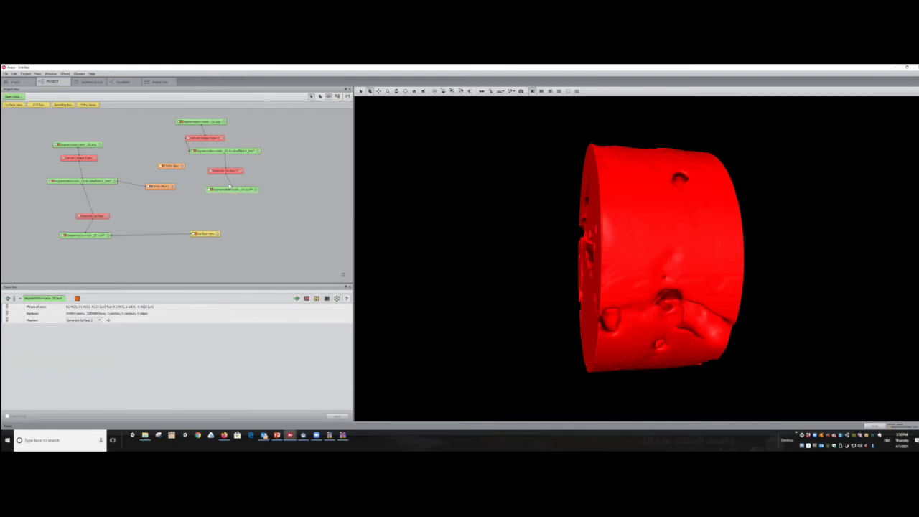
# Add a Surface View to the generated voids surface to display it together with the rock.
pyautogui.rightClick(252, 189)
pyautogui.click(323, 214)
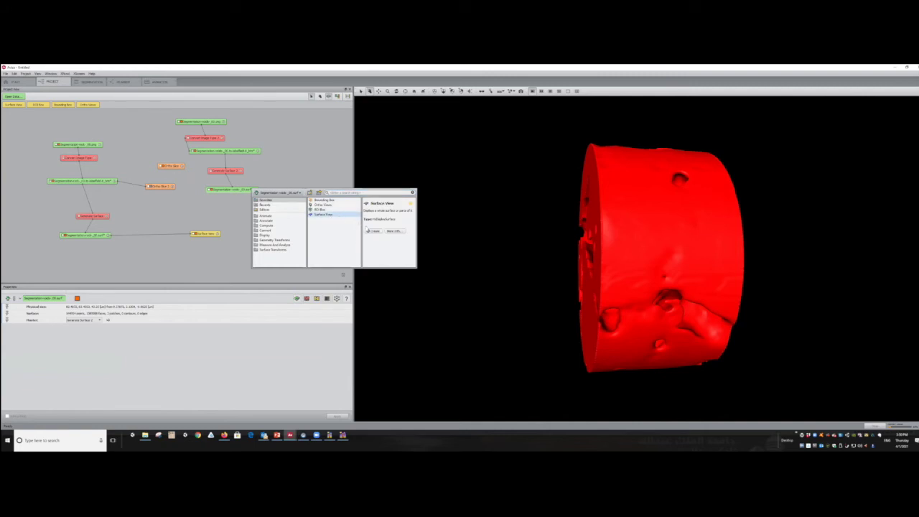
pyautogui.click(373, 231)
pyautogui.moveTo(657, 205); pyautogui.dragTo(405, 231)
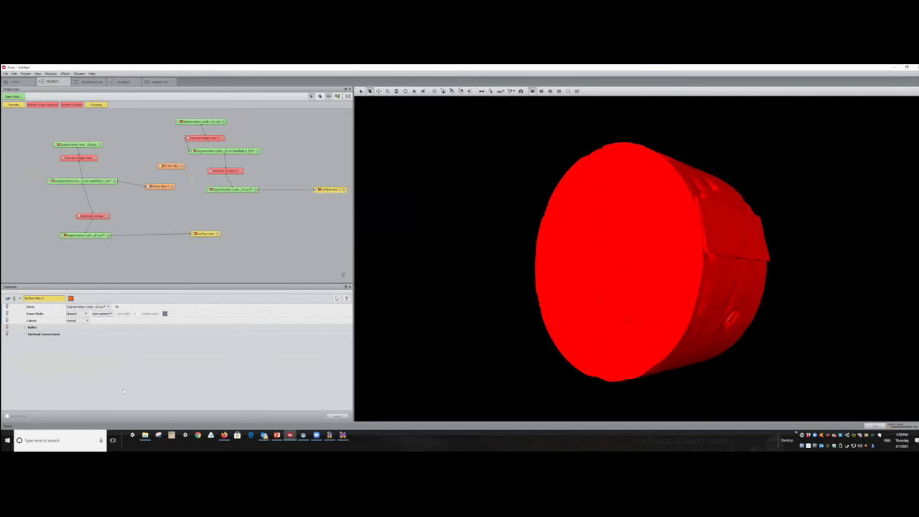
# Expand the voids Surface View's buffer and optional connection settings and set its colour mode to constant.
pyautogui.click(21, 335)
pyautogui.click(24, 327)
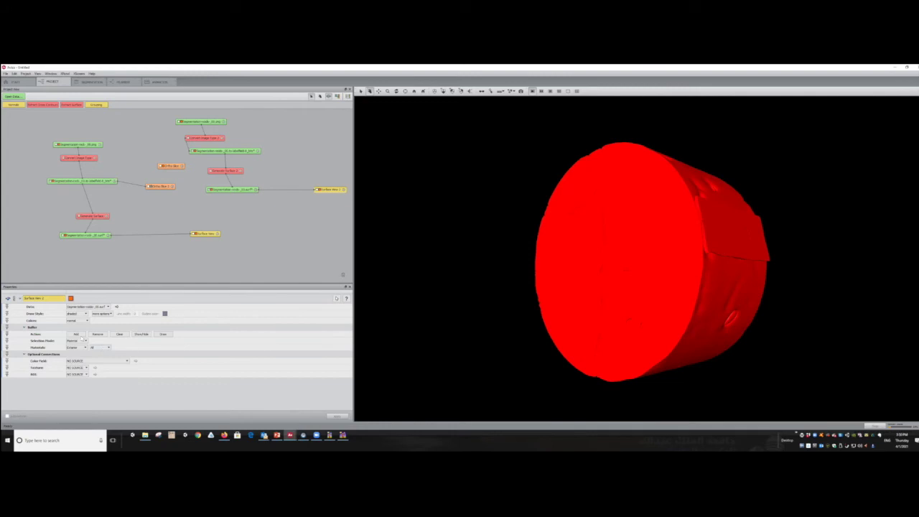
pyautogui.click(79, 341)
pyautogui.click(79, 344)
pyautogui.click(77, 320)
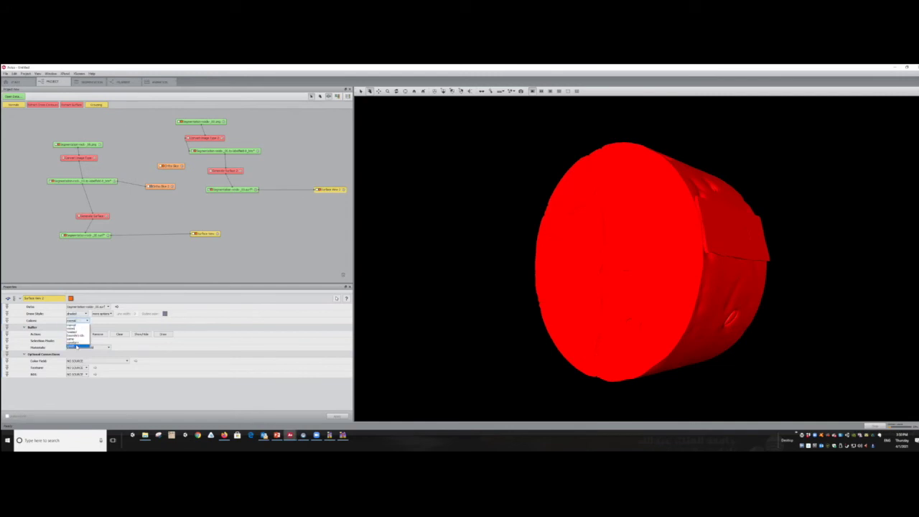
pyautogui.click(77, 343)
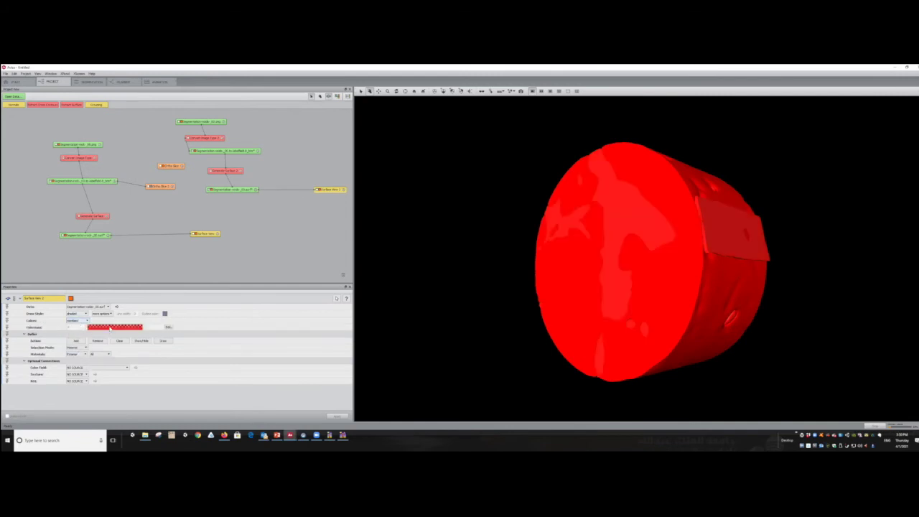
# Set the voids surface's constant colour to blue and inspect the voids against the red rock.
pyautogui.click(110, 327)
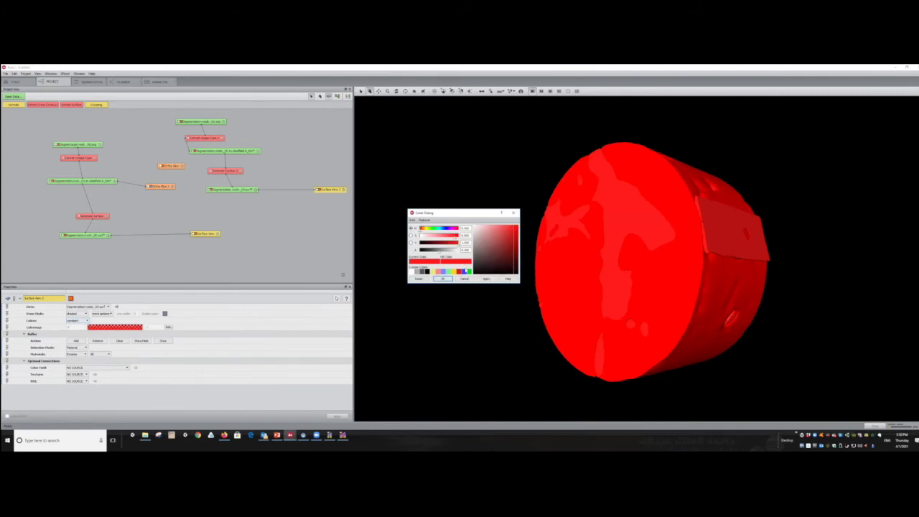
pyautogui.click(466, 272)
pyautogui.click(443, 278)
pyautogui.moveTo(502, 249); pyautogui.dragTo(613, 212)
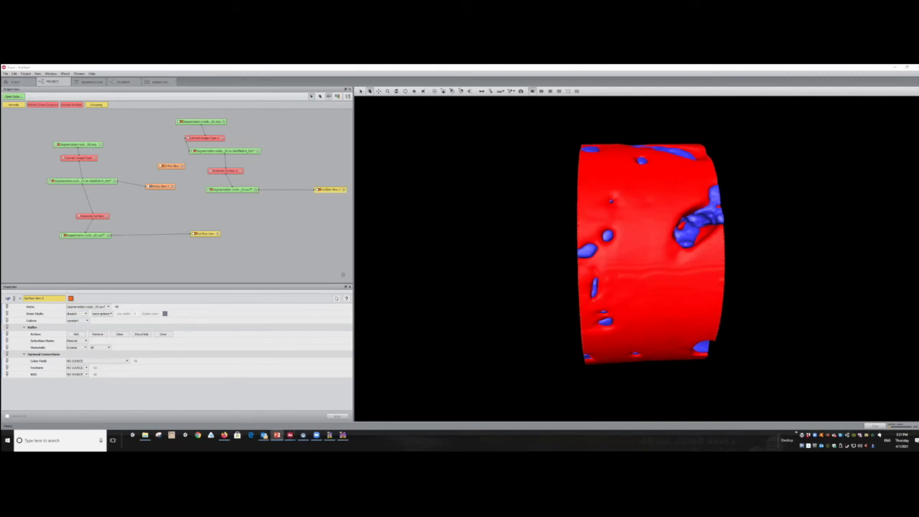
pyautogui.moveTo(713, 235); pyautogui.dragTo(640, 237)
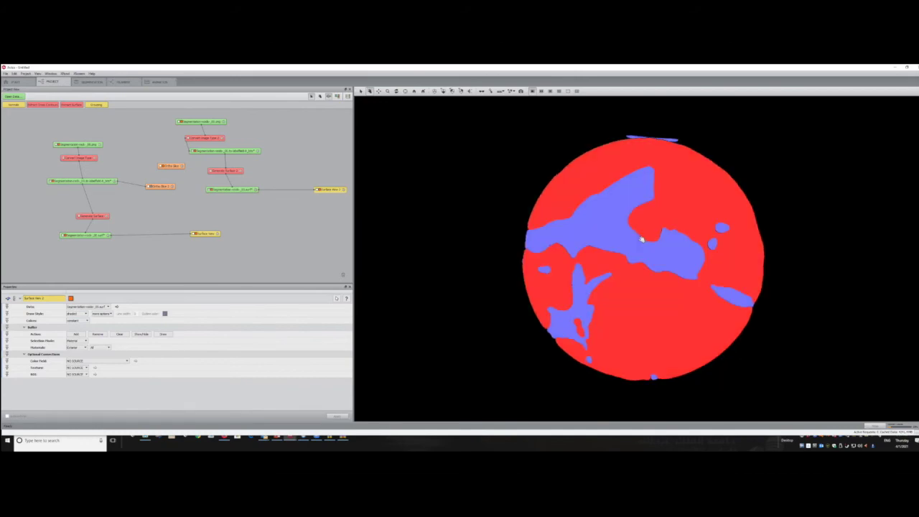
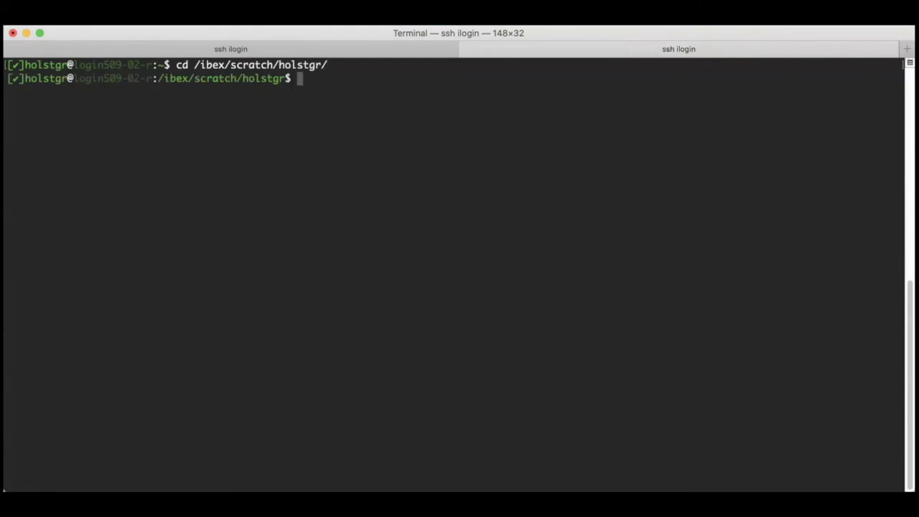
# In the Terminal's ssh session, list the scratch directory in long format with ls -alh and check available modules with "module av ilastik".
pyautogui.write('-alh')
pyautogui.press('Return')
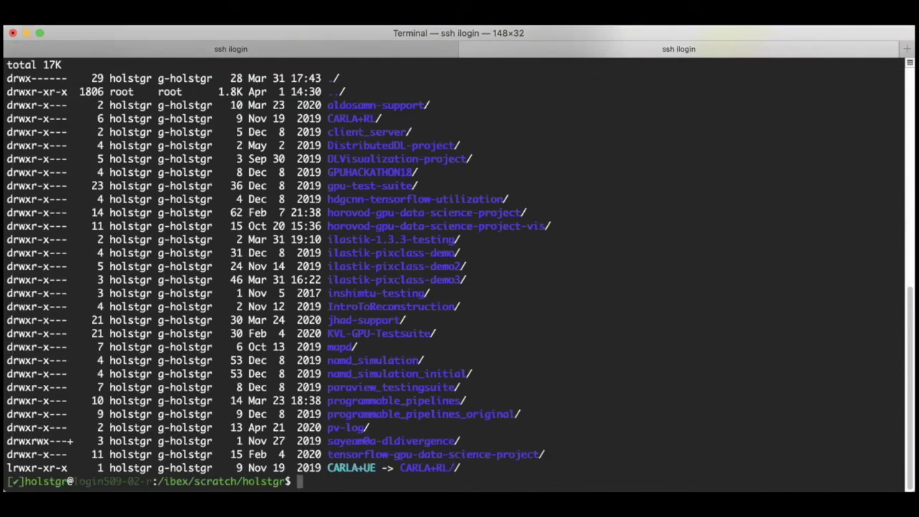
pyautogui.write('module av ')
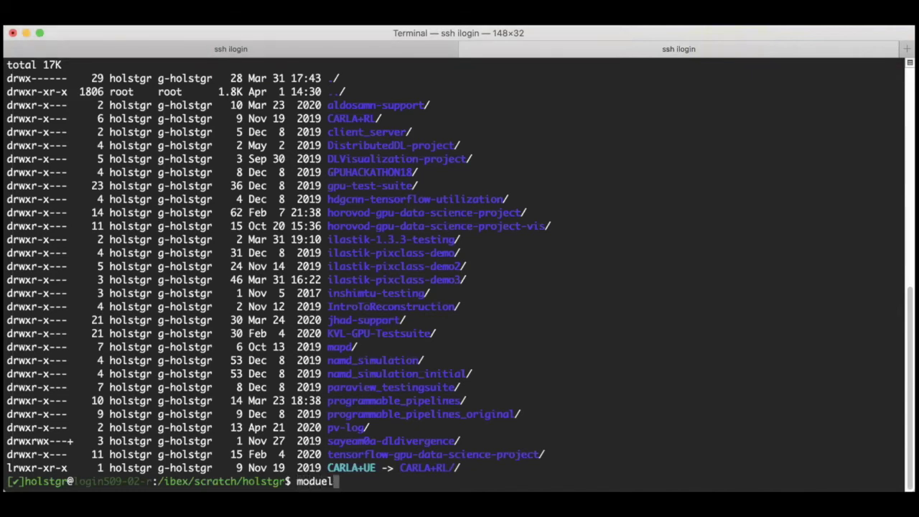
pyautogui.write('ilastik')
pyautogui.press('Return')
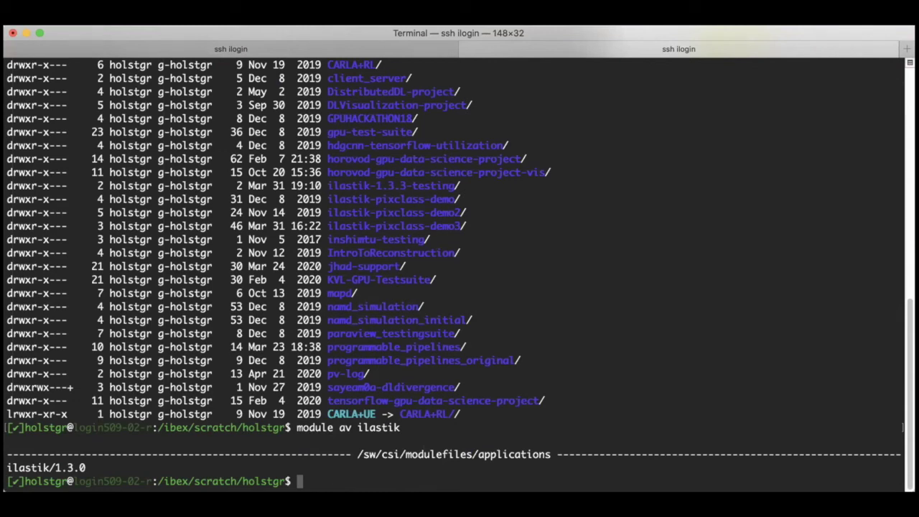
# Load the ilastik module with the command "module add ilastik".
pyautogui.write('mod')
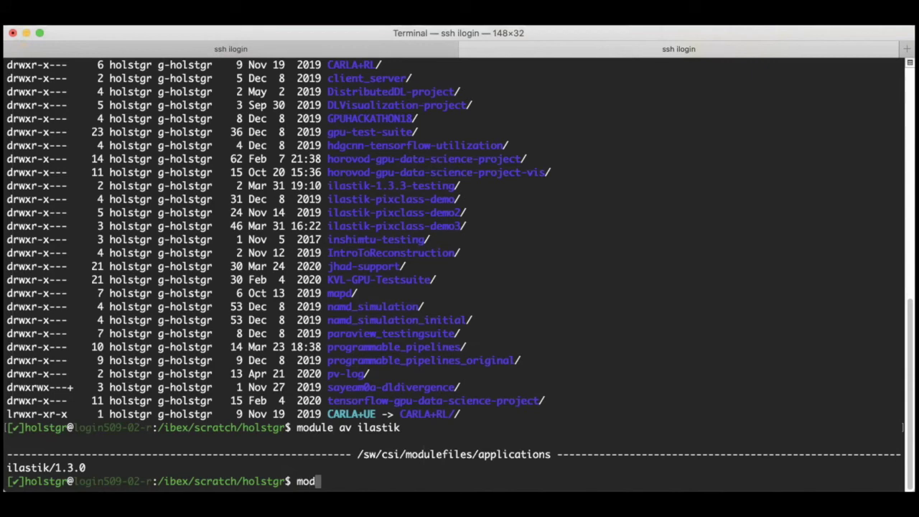
pyautogui.write('ule add ilastik')
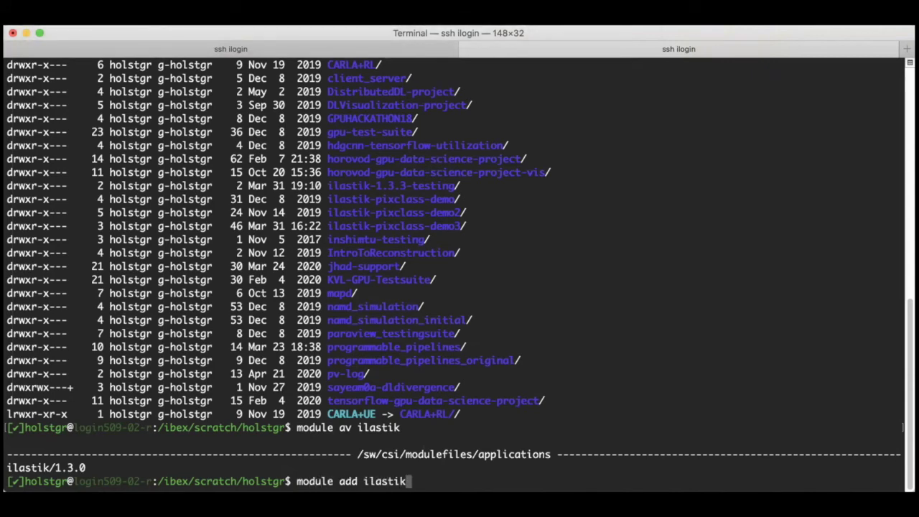
pyautogui.press('Return')
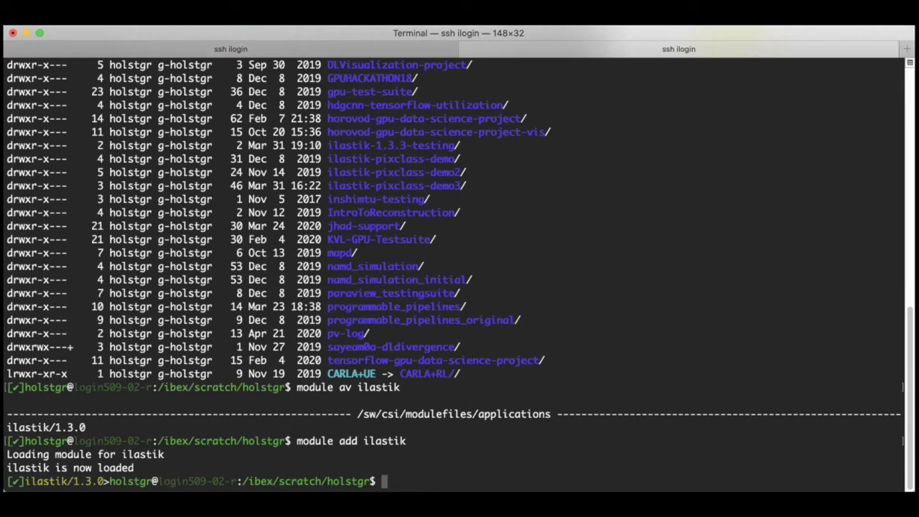
# List the available commands that begin with "pixclass-" using shell completion.
pyautogui.write('pixclass-')
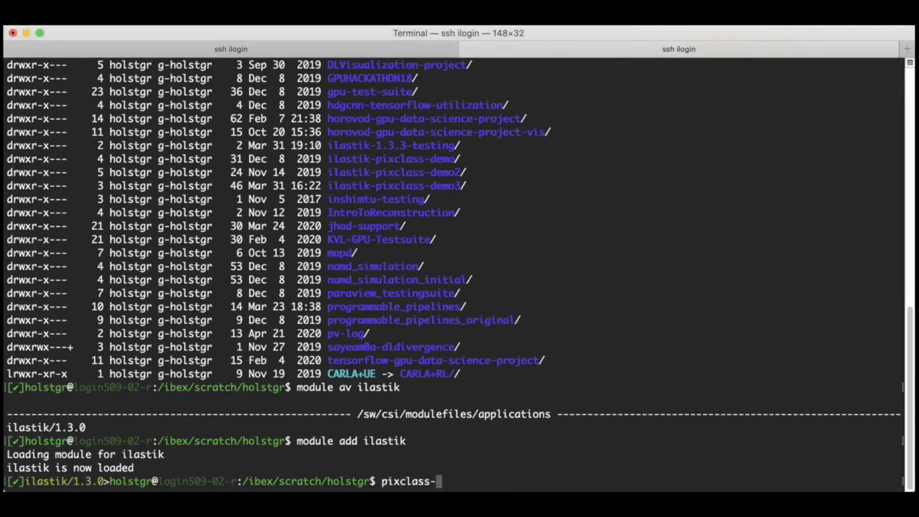
pyautogui.press('Tab')
pyautogui.press('Tab')
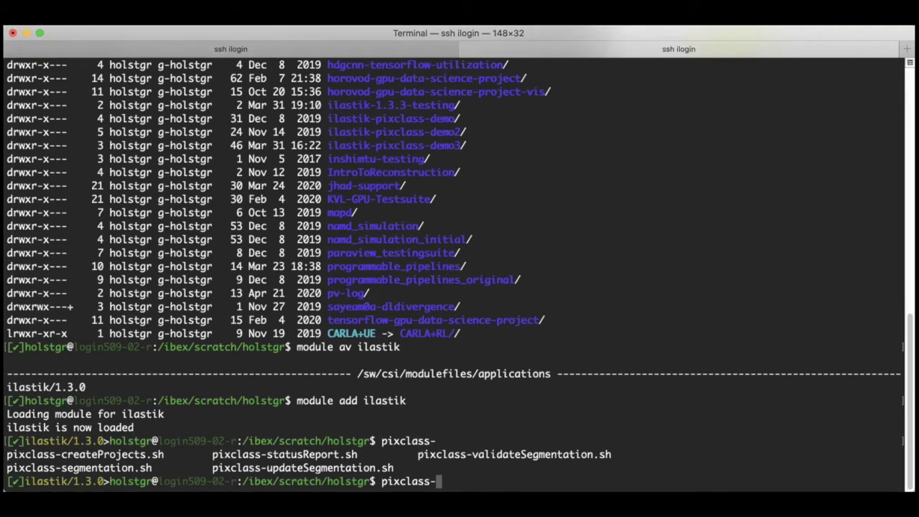
# Clear the unfinished pixclass- command and create a directory named ilastik-pixclass-demo4 in the scratch directory.
pyautogui.press('BackSpace')
pyautogui.press('BackSpace')
pyautogui.press('BackSpace')
pyautogui.press('BackSpace')
pyautogui.press('BackSpace')
pyautogui.press('BackSpace')
pyautogui.press('BackSpace')
pyautogui.press('BackSpace')
pyautogui.press('BackSpace')
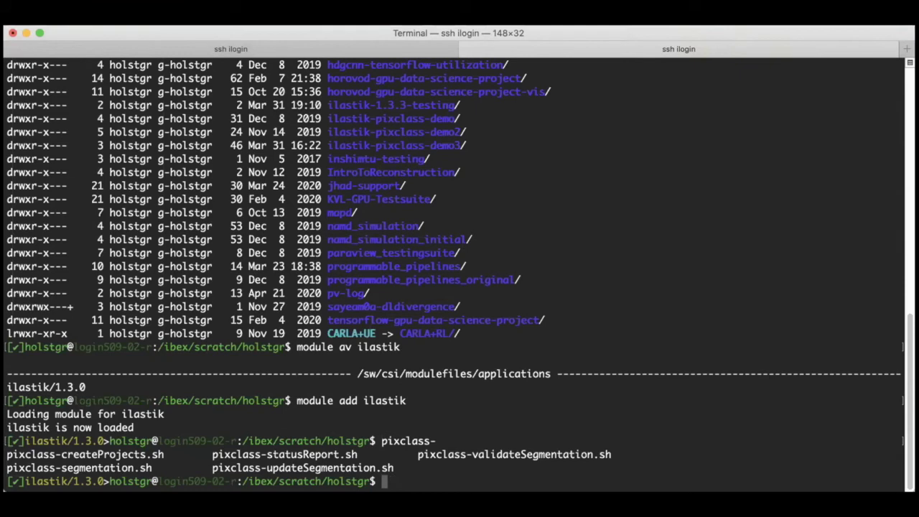
pyautogui.write('mkdir ilastik-p')
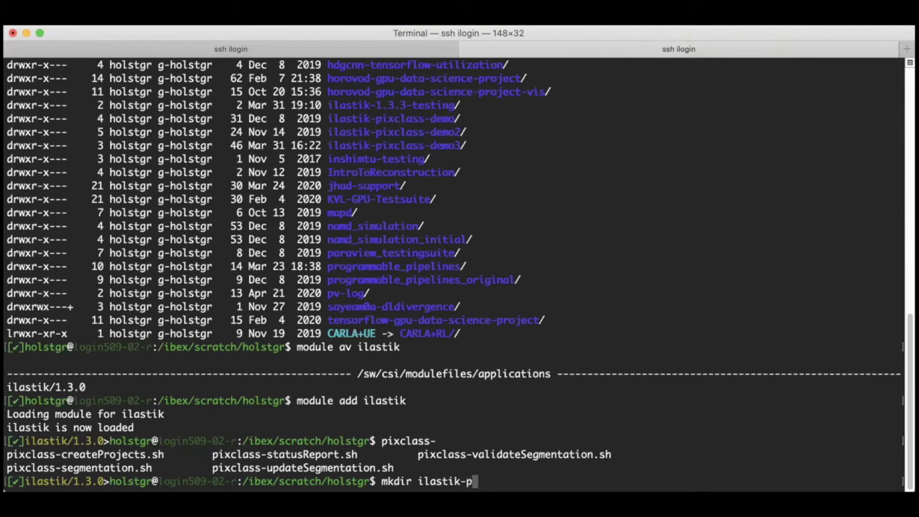
pyautogui.press('Tab')
pyautogui.write('4')
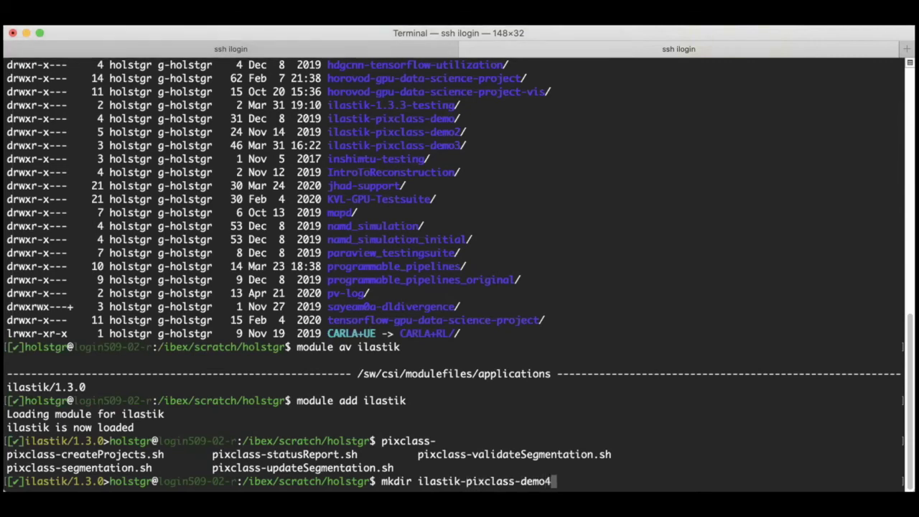
pyautogui.press('Return')
# Change into the ilastik-pixclass-demo4 directory and list its contents with "ls -al".
pyautogui.write('ls -al')
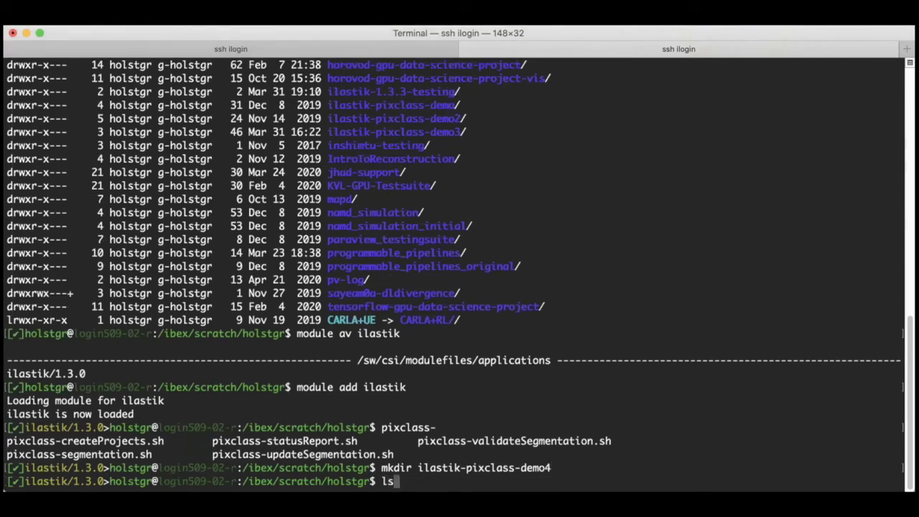
pyautogui.press('BackSpace')
pyautogui.press('BackSpace')
pyautogui.press('BackSpace')
pyautogui.press('BackSpace')
pyautogui.press('BackSpace')
pyautogui.press('BackSpace')
pyautogui.write('cd il')
pyautogui.press('Tab')
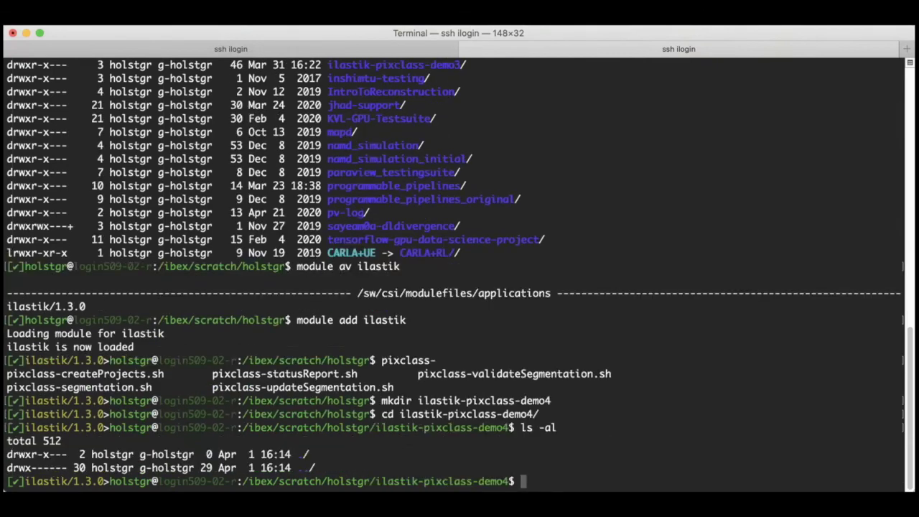
# List the contents of the sibling directory ../ilastik-pixclass-demo3 with "ls -al".
pyautogui.write('ls -al ../')
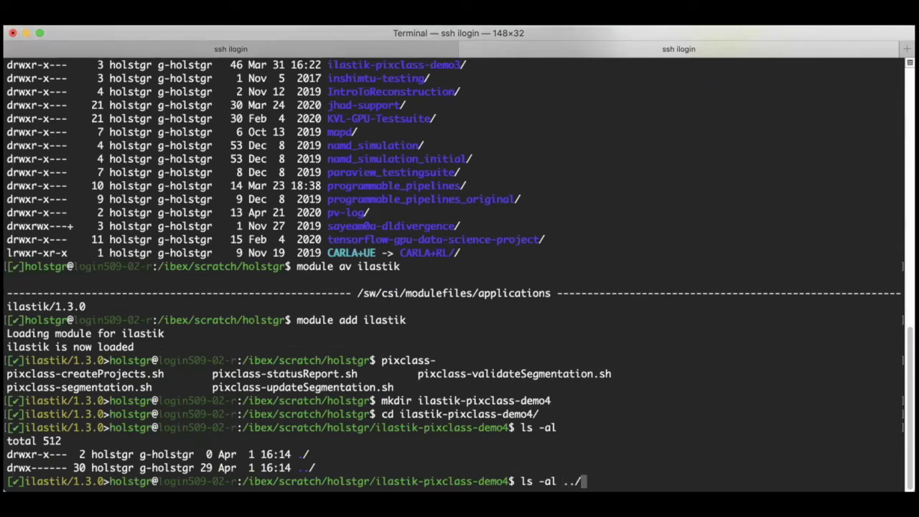
pyautogui.write('i')
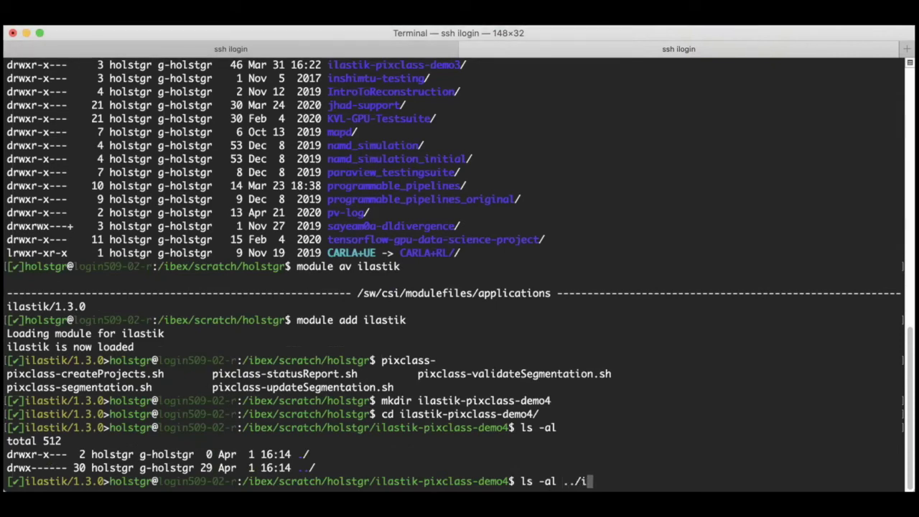
pyautogui.write('lastik-p')
pyautogui.press('Tab')
pyautogui.write('3')
pyautogui.press('Return')
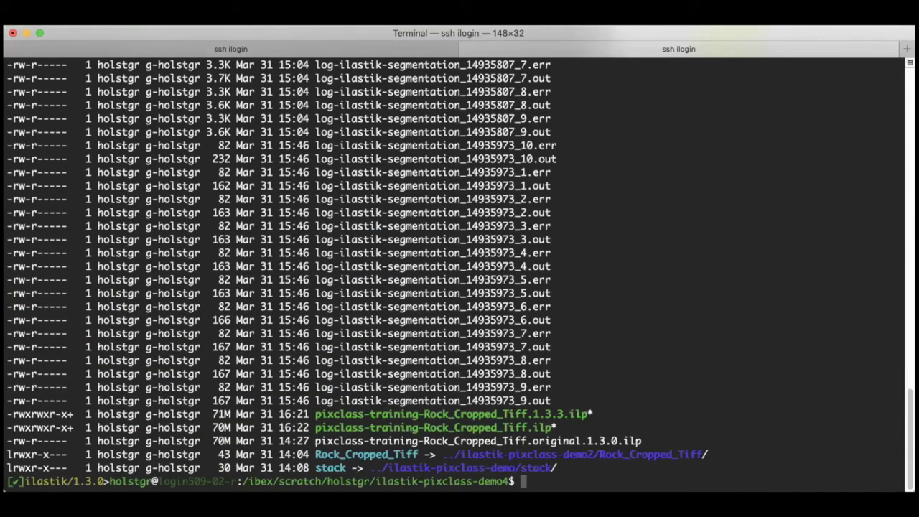
# Create a symbolic link named stack that points to ../ilastik-pixclass-demo2/Rock_Cropped_Tiff.
pyautogui.write('ln -s ')
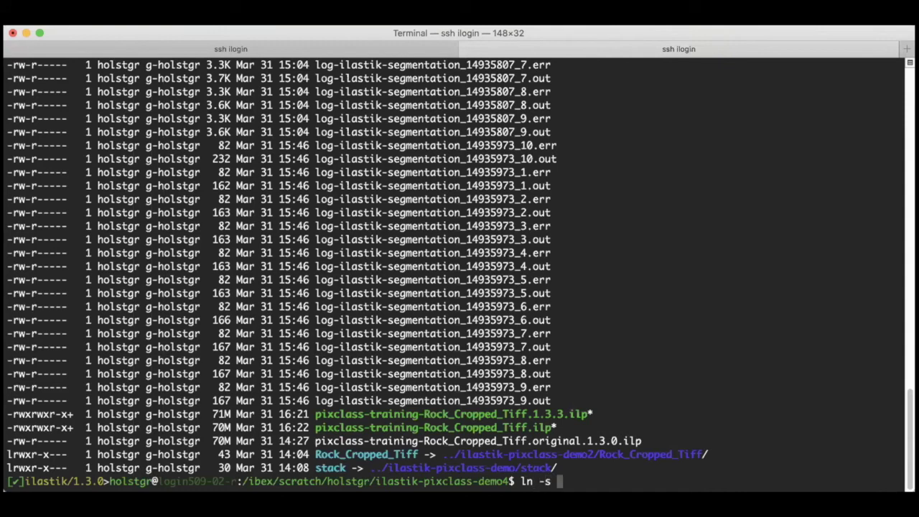
pyautogui.write('../')
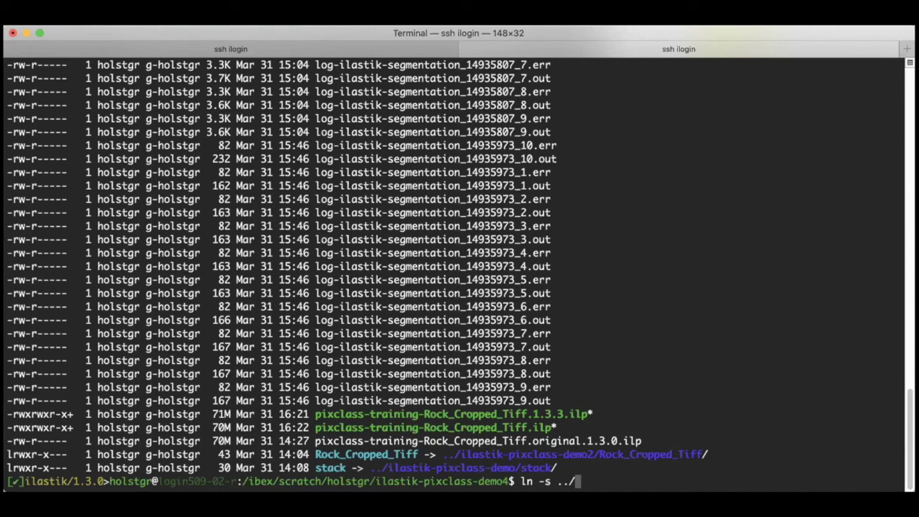
pyautogui.write('ilastik-pixclass-demo2/Rock_Cropped_Tiff ')
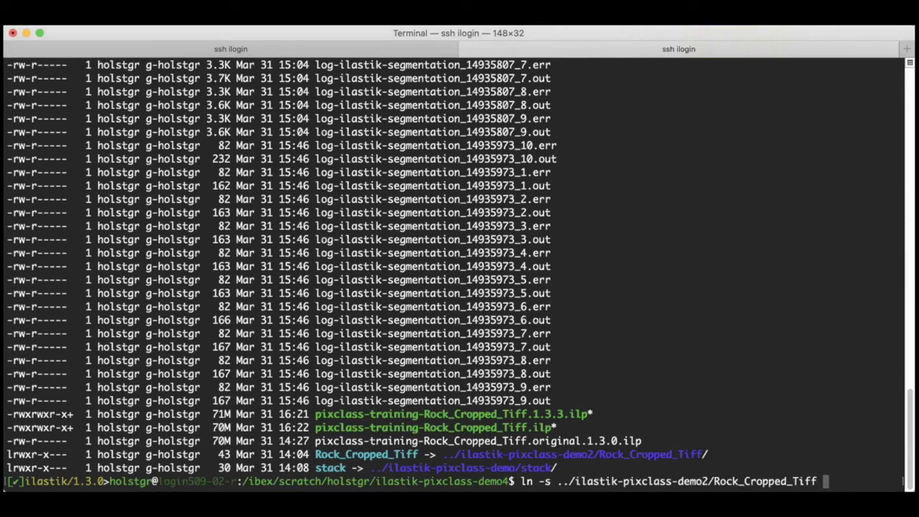
pyautogui.write('stack')
pyautogui.press('Return')
# List the current directory and the linked stack/ folder with "ls -al", and look through its TIFF slices.
pyautogui.write('ls -al')
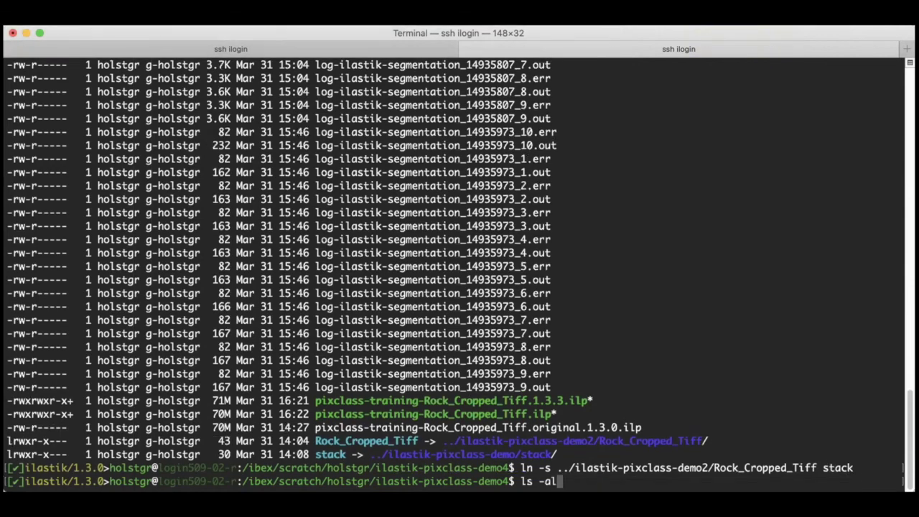
pyautogui.press('Return')
pyautogui.write('ls -al stack/')
pyautogui.press('Return')
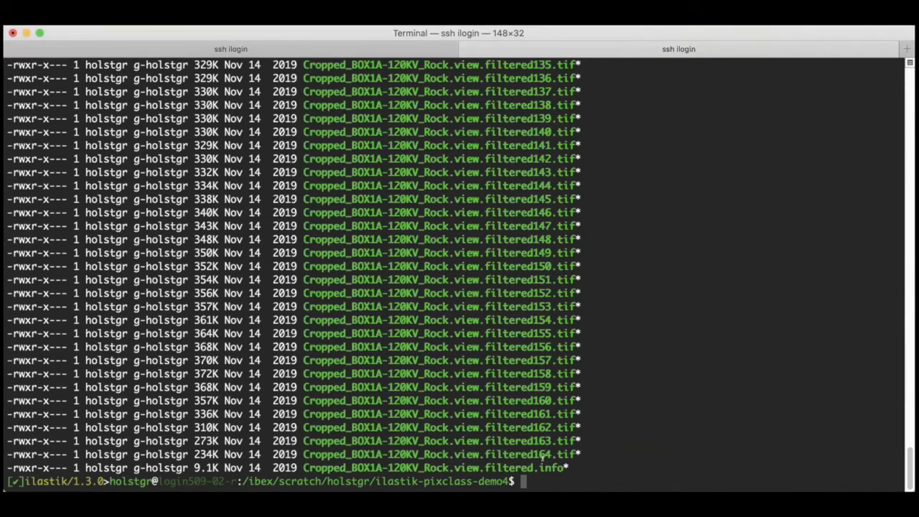
pyautogui.scroll(10, 672, 362)
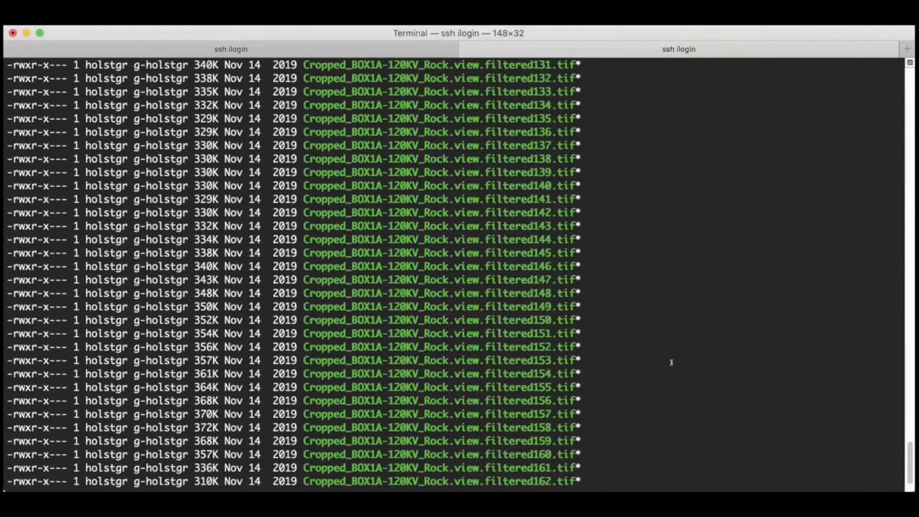
pyautogui.scroll(20, 672, 362)
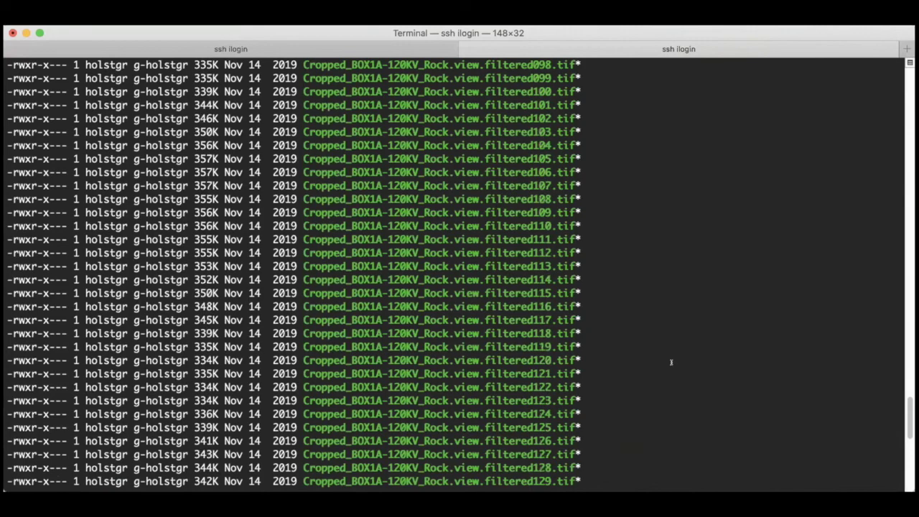
pyautogui.scroll(-10, 671, 362)
pyautogui.scroll(-20, 672, 362)
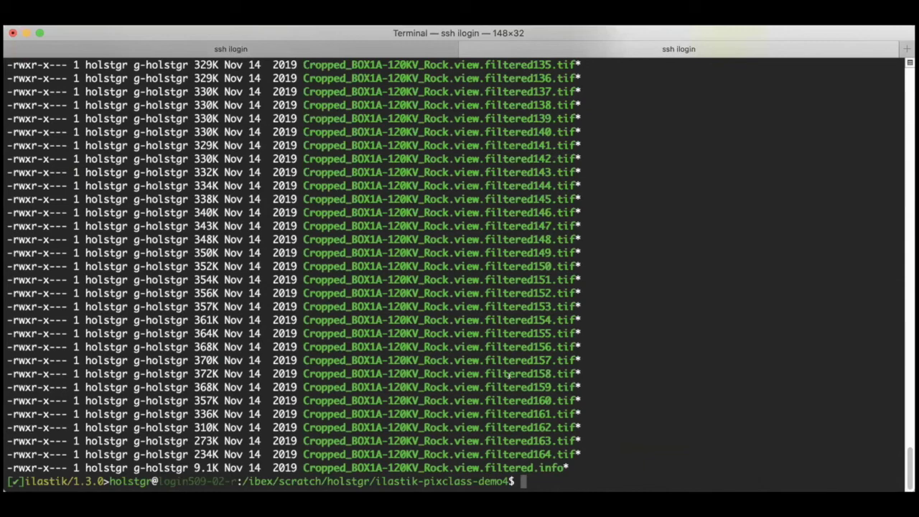
# Create the training project with pixclass-createProjects.sh -s "stack/*.tif" -t "0:25,0.5:25,-1:25", and list the directory with "ls -al".
pyautogui.write('pixclass-c')
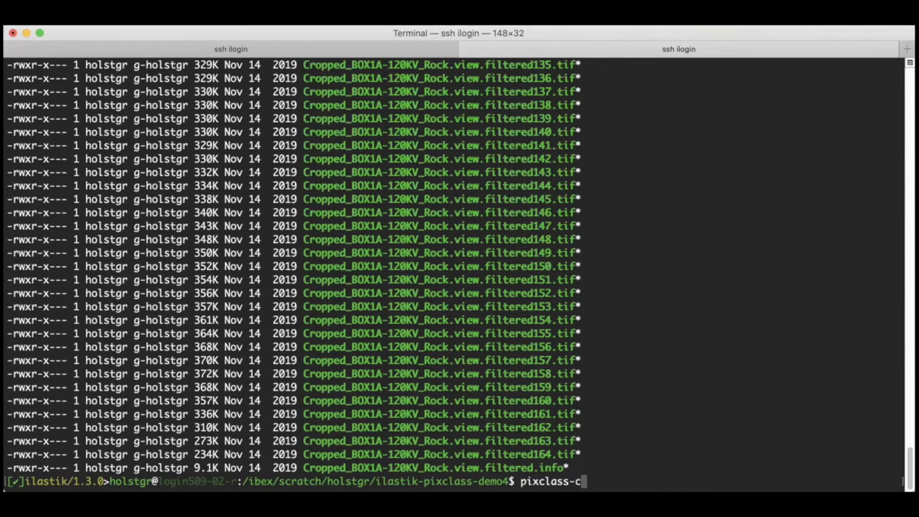
pyautogui.press('Tab')
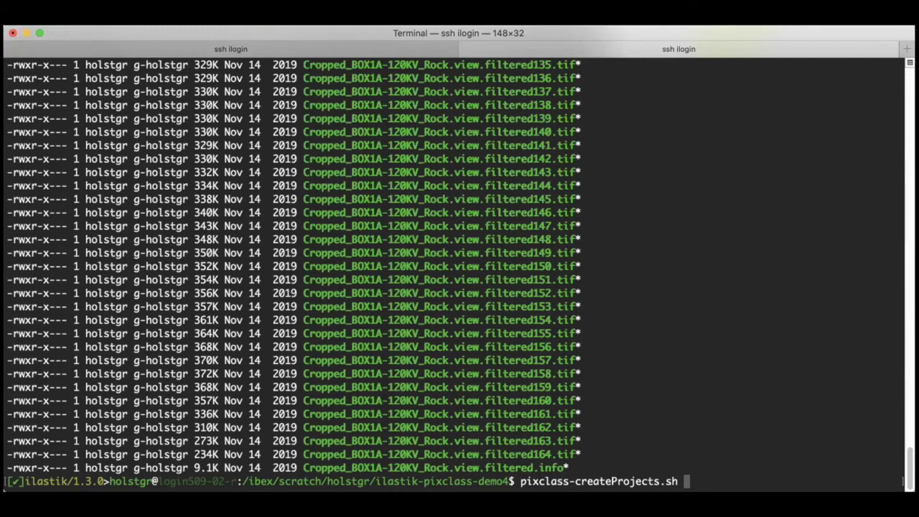
pyautogui.write('-s "')
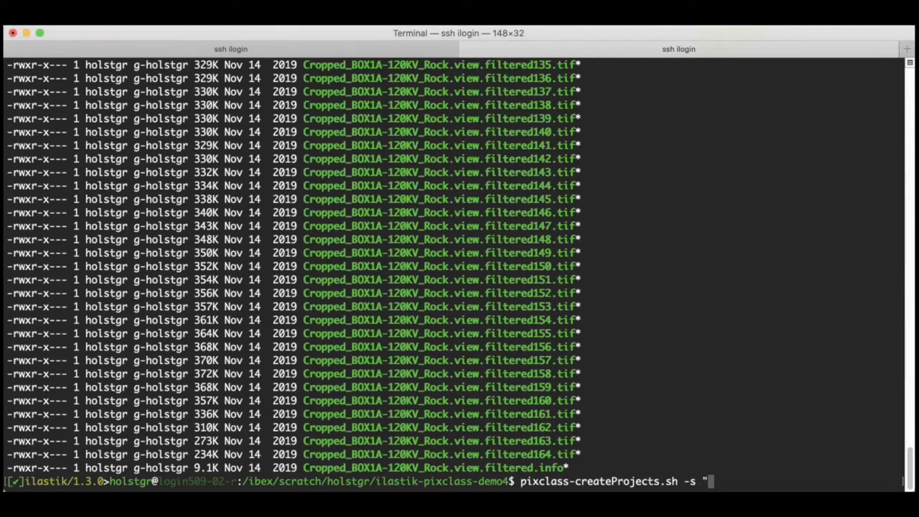
pyautogui.write('stack/')
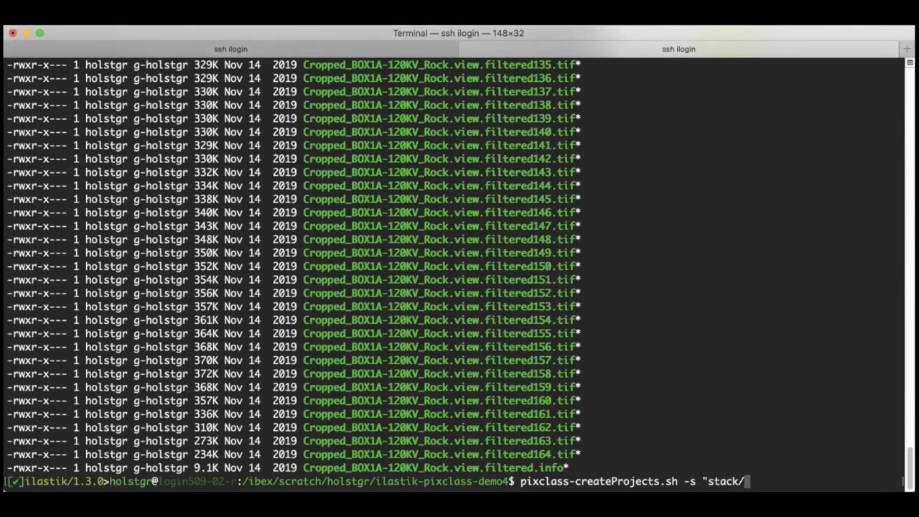
pyautogui.write('*.tif')
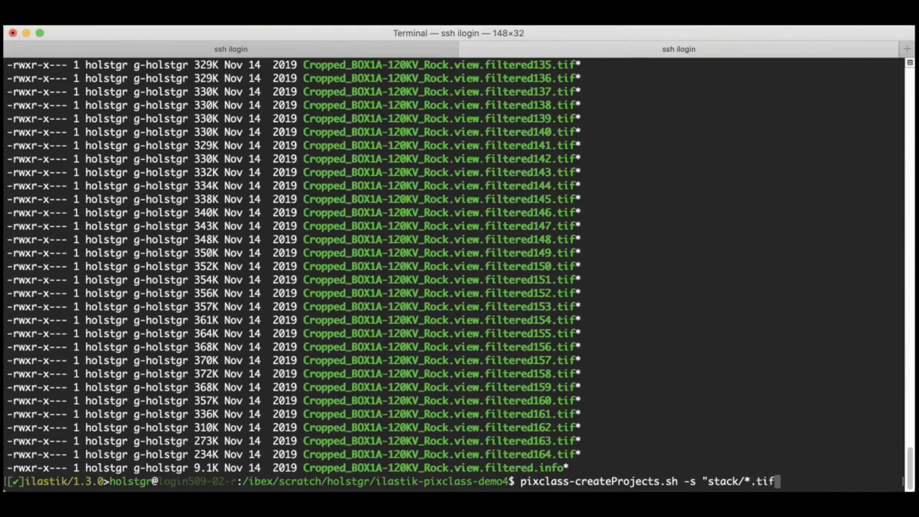
pyautogui.write('"')
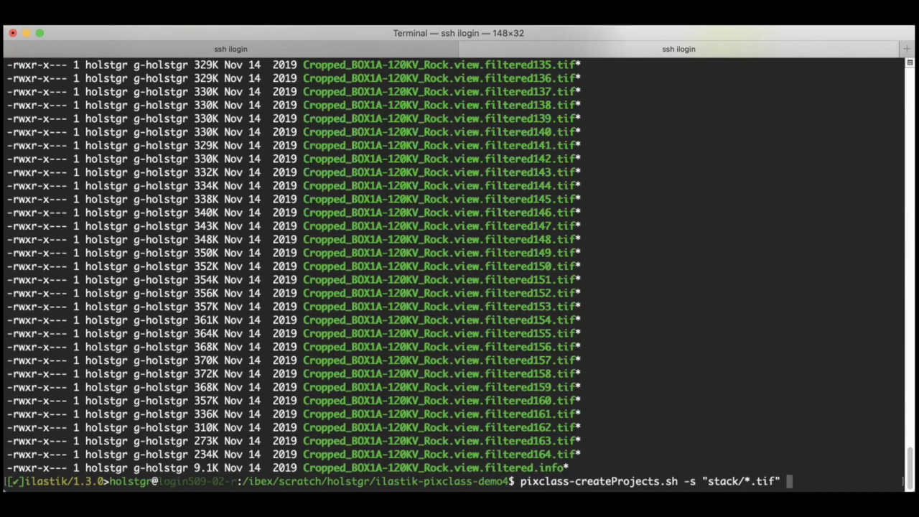
pyautogui.write('-t "0:')
pyautogui.write('25,0.5:25')
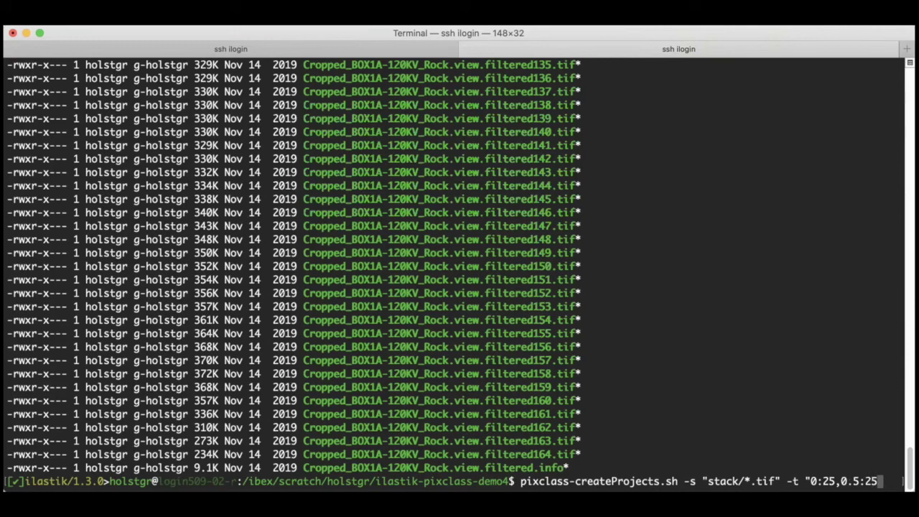
pyautogui.write(',-')
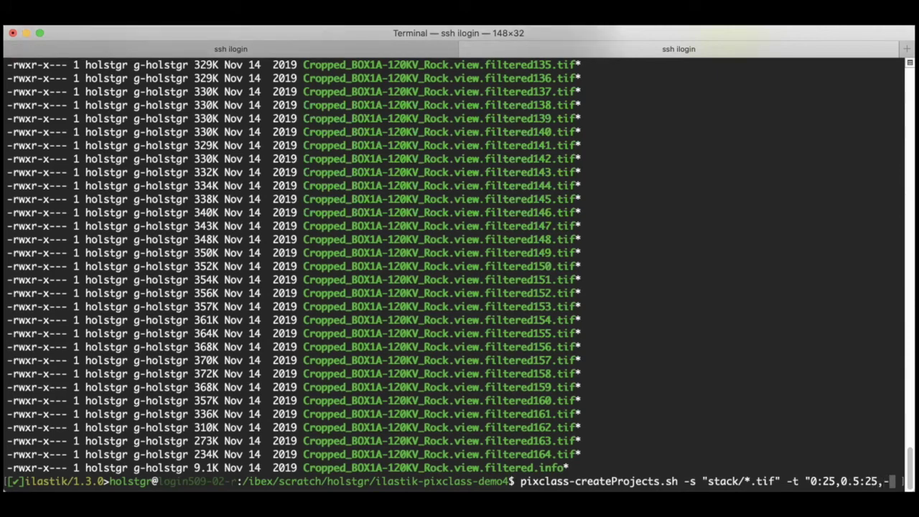
pyautogui.write('1:')
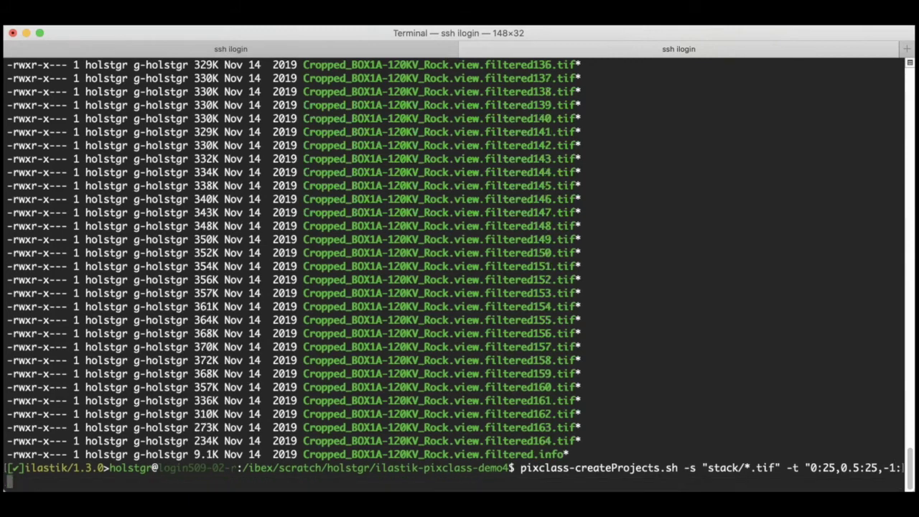
pyautogui.write('25"')
pyautogui.press('Return')
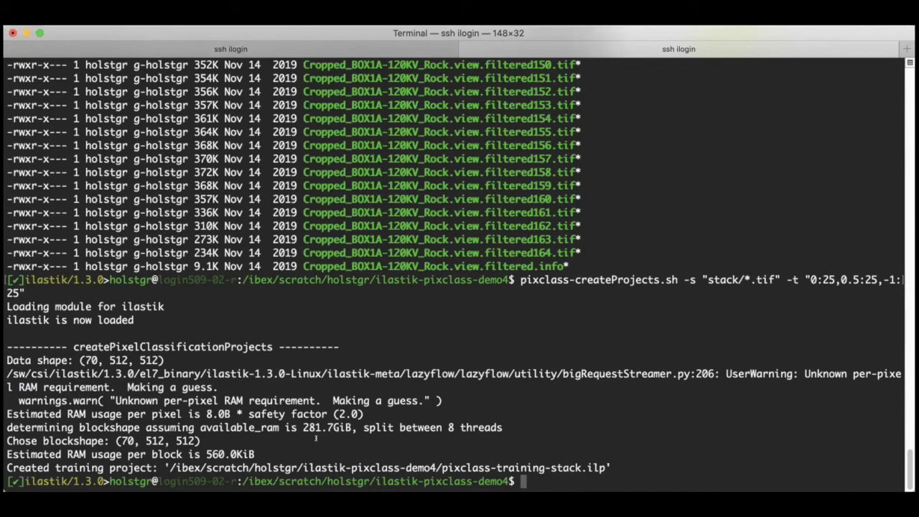
pyautogui.write('ls -al')
pyautogui.press('Return')
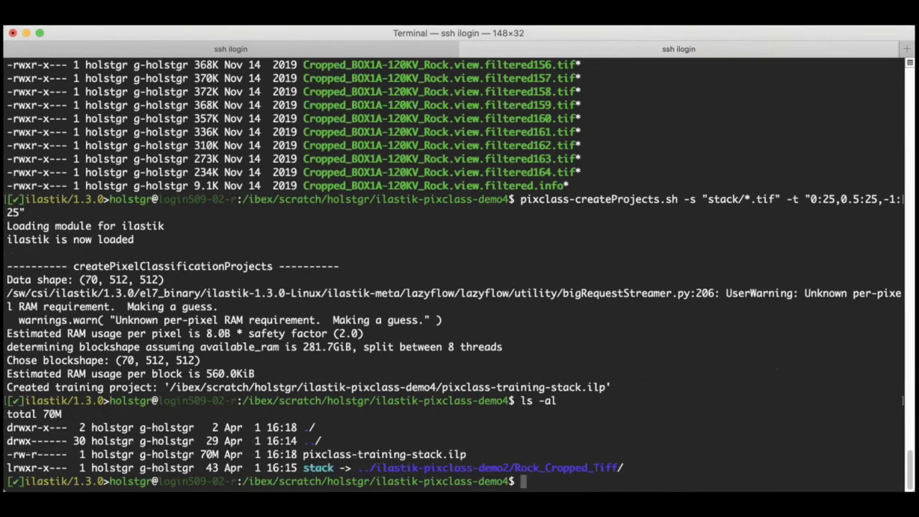